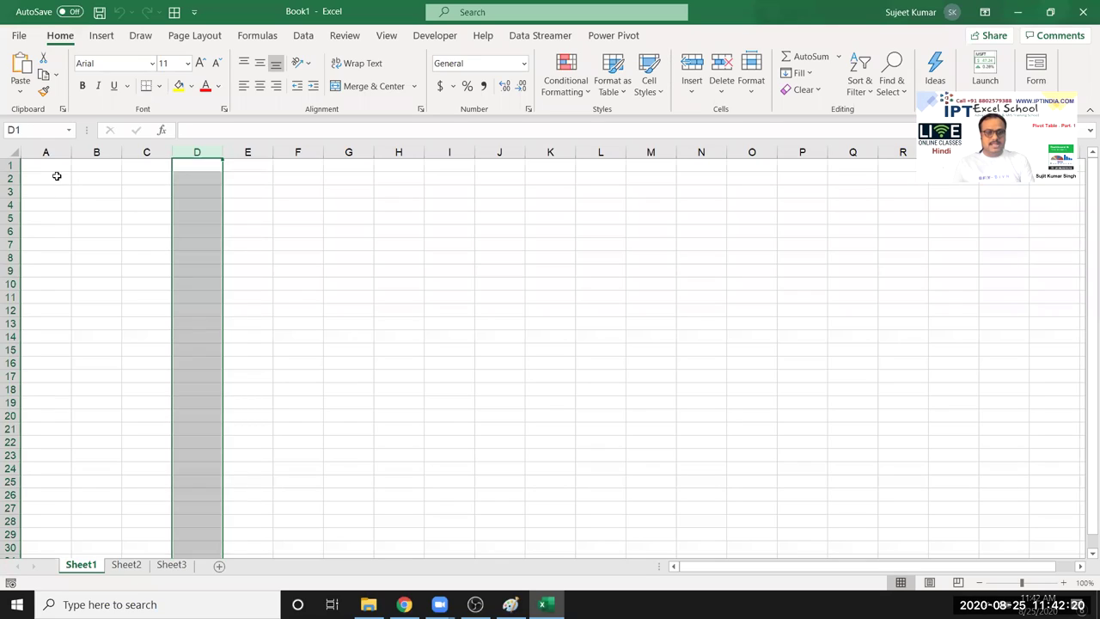
Share the screen so the blank Excel workbook Book1 replaces the webcam view.
{"action": "left_click", "coordinate": [56, 177]}
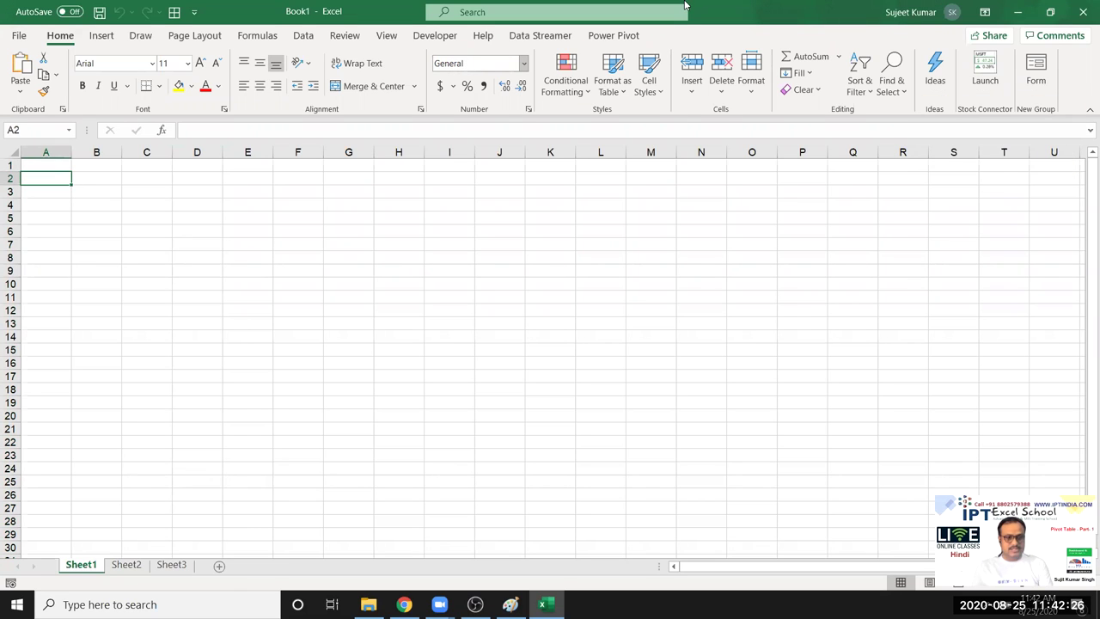
{"action": "left_click", "coordinate": [46, 164]}
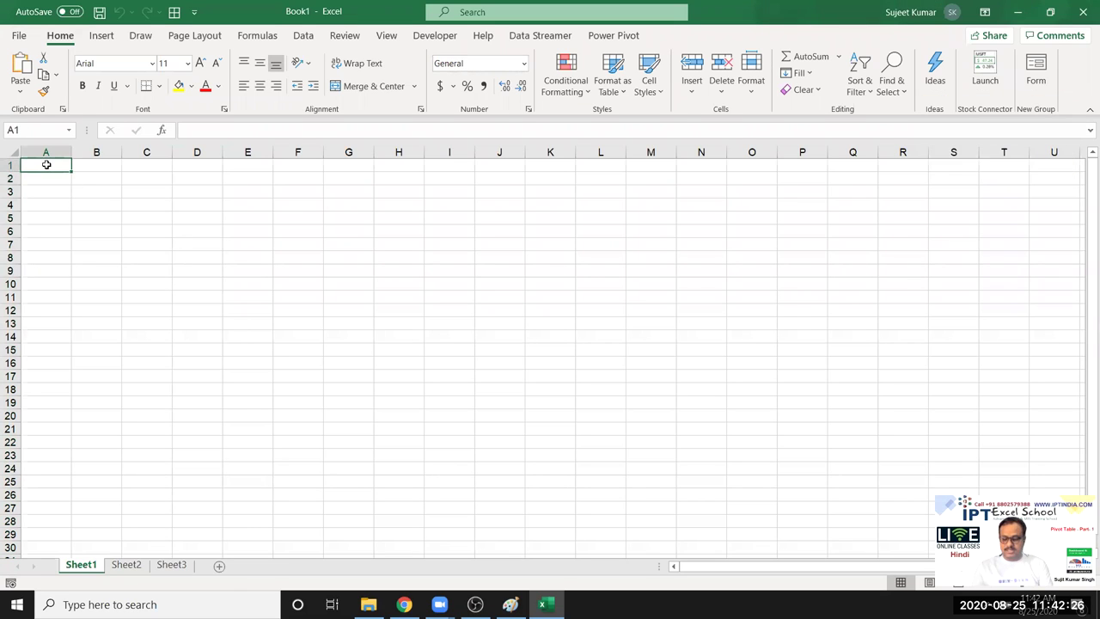
{"action": "type", "text": "11hh"}
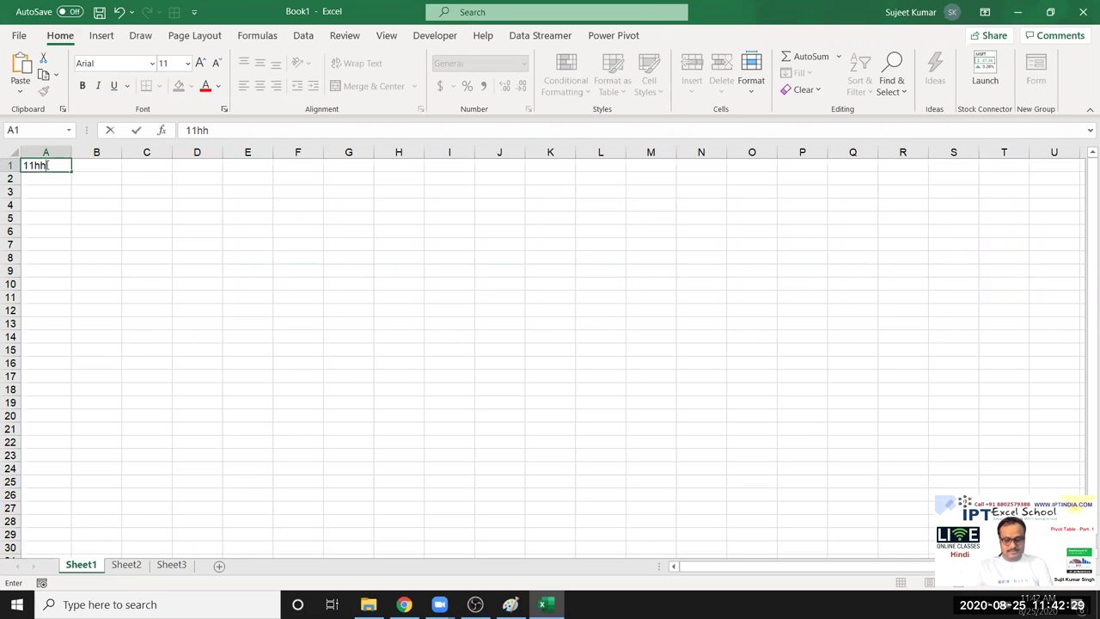
{"action": "key", "text": "BackSpace"}
{"action": "key", "text": "BackSpace"}
{"action": "type", "text": "gg"}
{"action": "key", "text": "Return"}
{"action": "type", "text": "500 "}
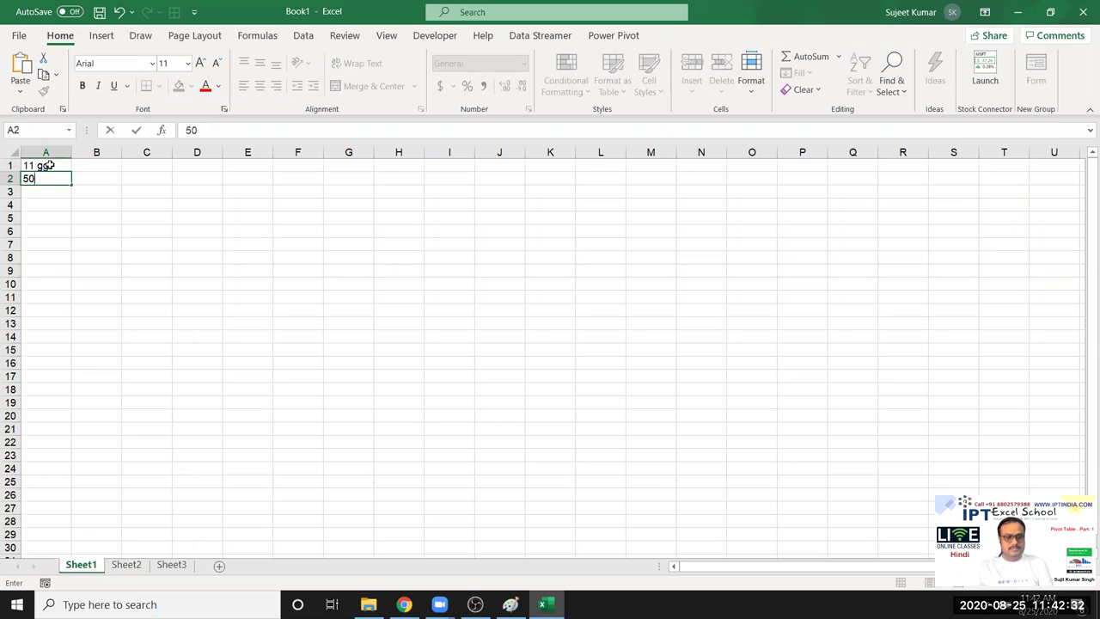
{"action": "type", "text": "h"}
{"action": "key", "text": "Return"}
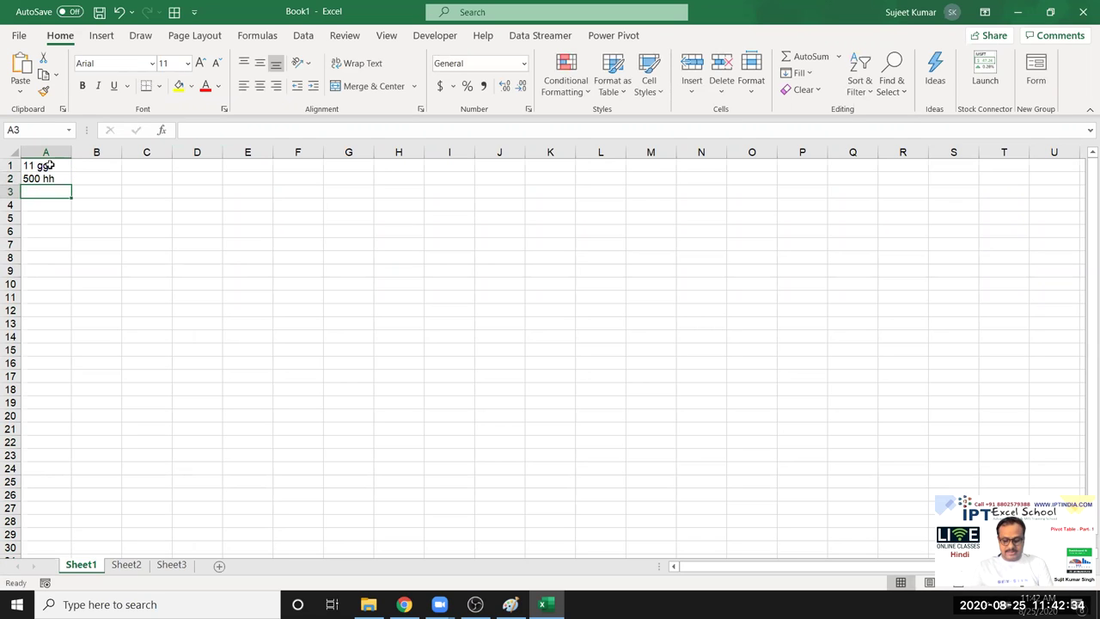
{"action": "type", "text": "784 "}
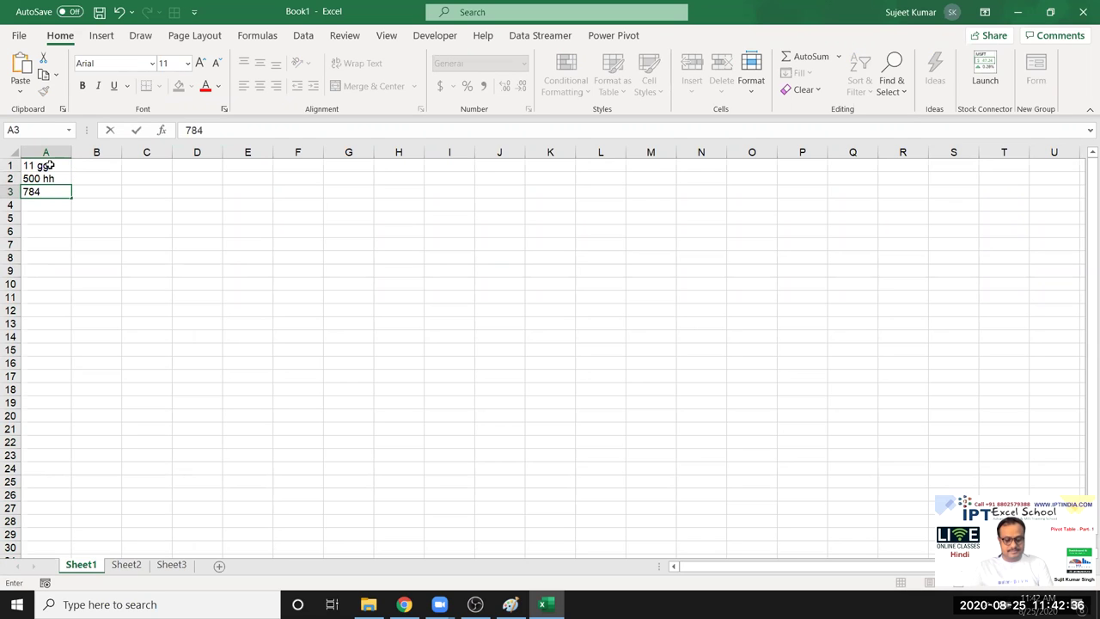
{"action": "type", "text": "h"}
{"action": "key", "text": "Return"}
{"action": "type", "text": "652 hh"}
{"action": "key", "text": "Return"}
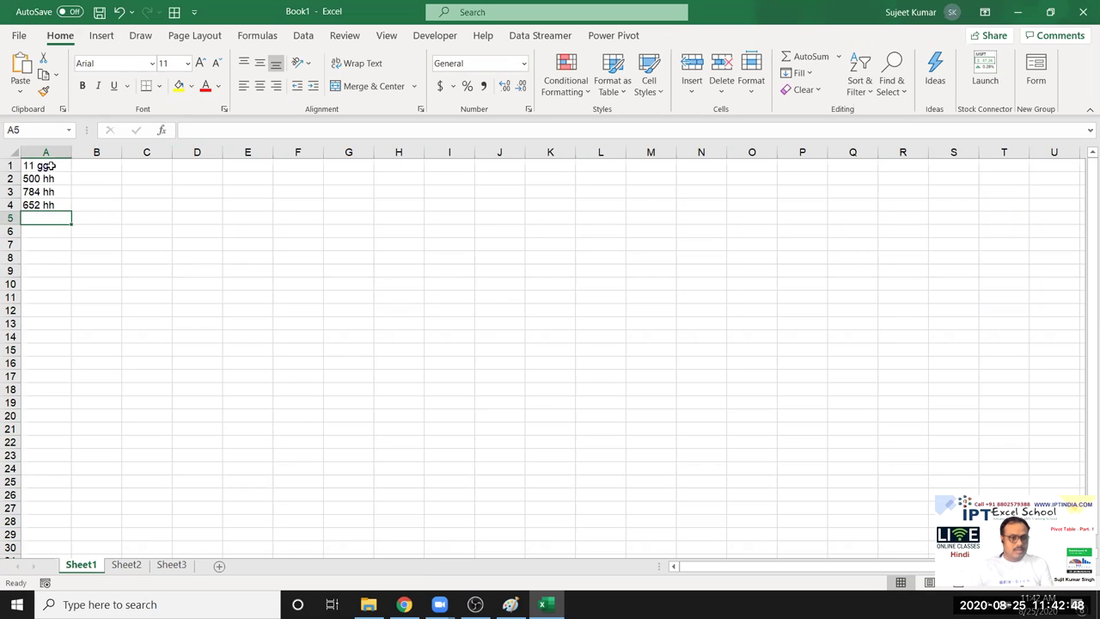
{"action": "left_click_drag", "start_coordinate": [51, 166], "coordinate": [46, 204]}
{"action": "key", "text": "Delete"}
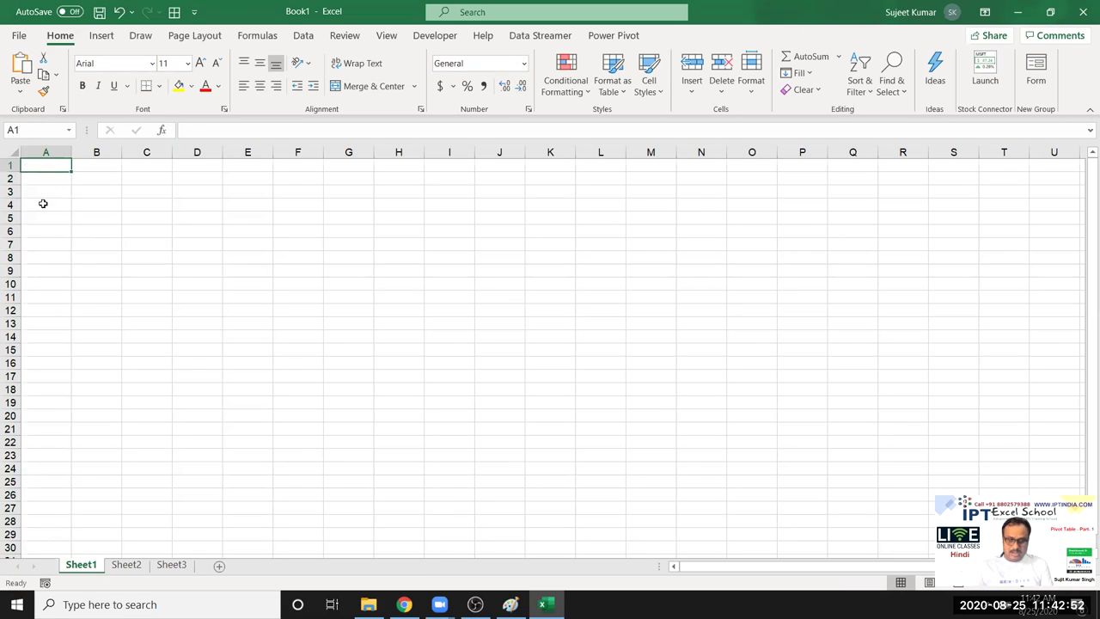
Enter 70 hhh, 30 bbb and 50 c into A1:A3.
{"action": "type", "text": "70"}
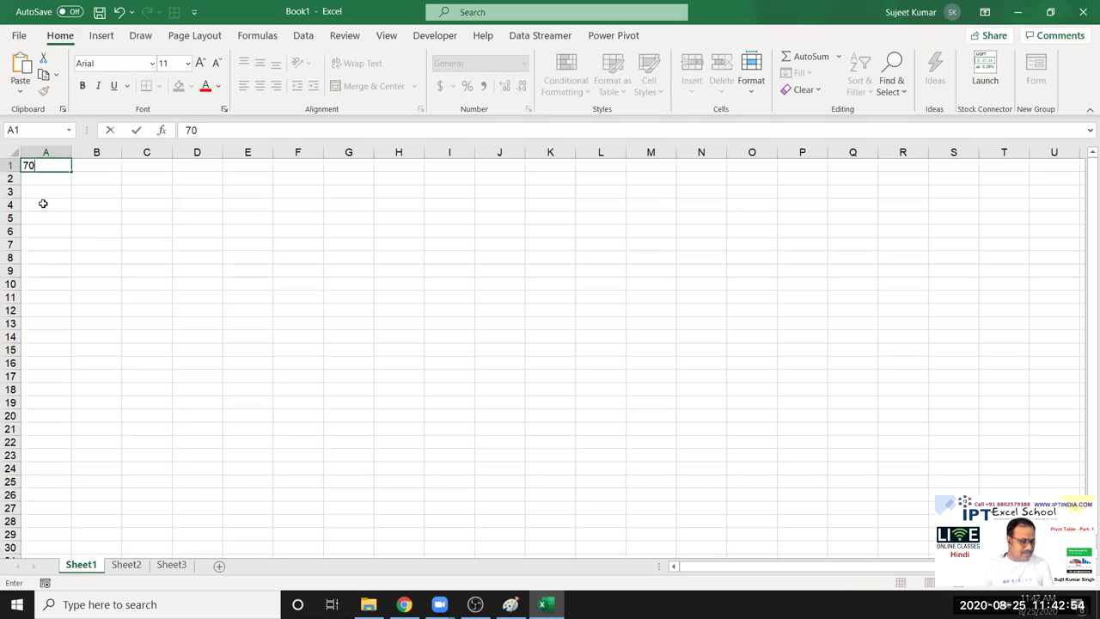
{"action": "type", "text": " hhh"}
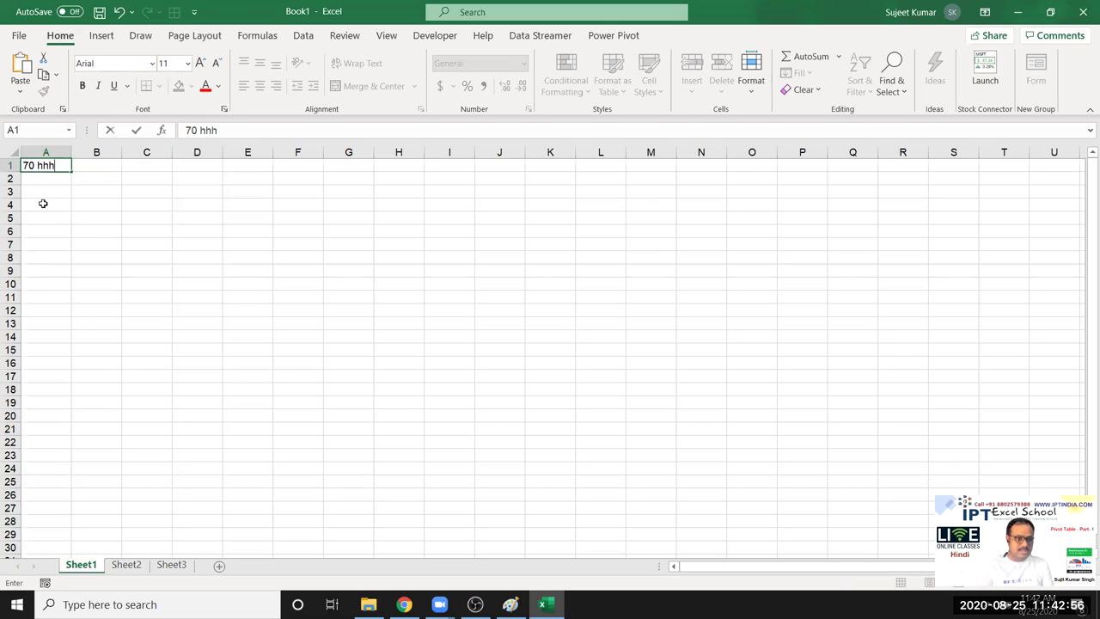
{"action": "key", "text": "Return"}
{"action": "type", "text": "3"}
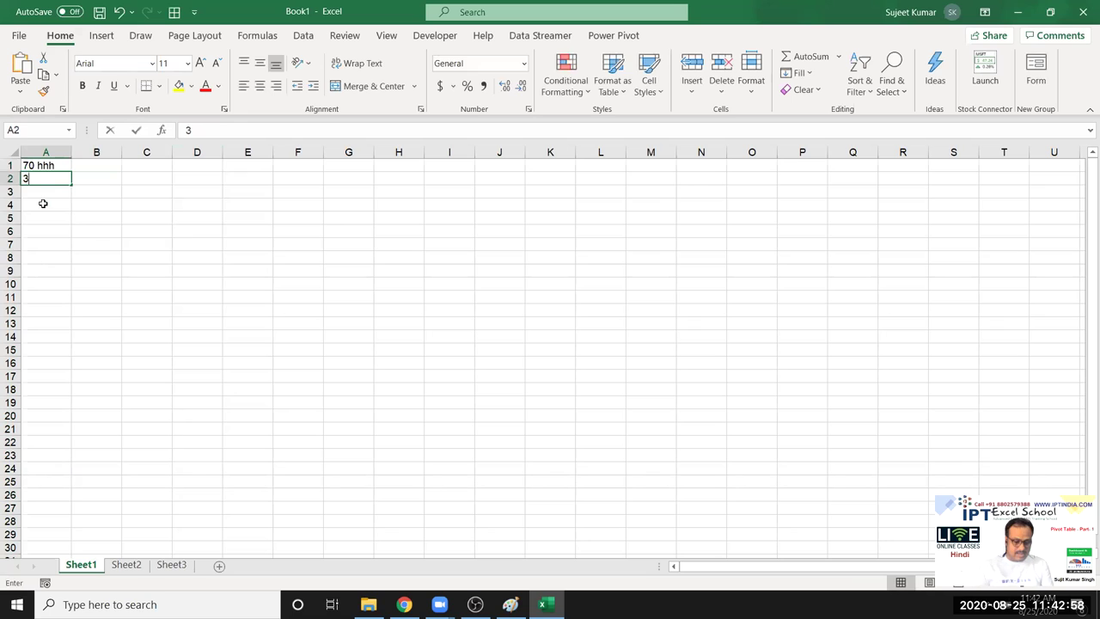
{"action": "type", "text": "0 bbb"}
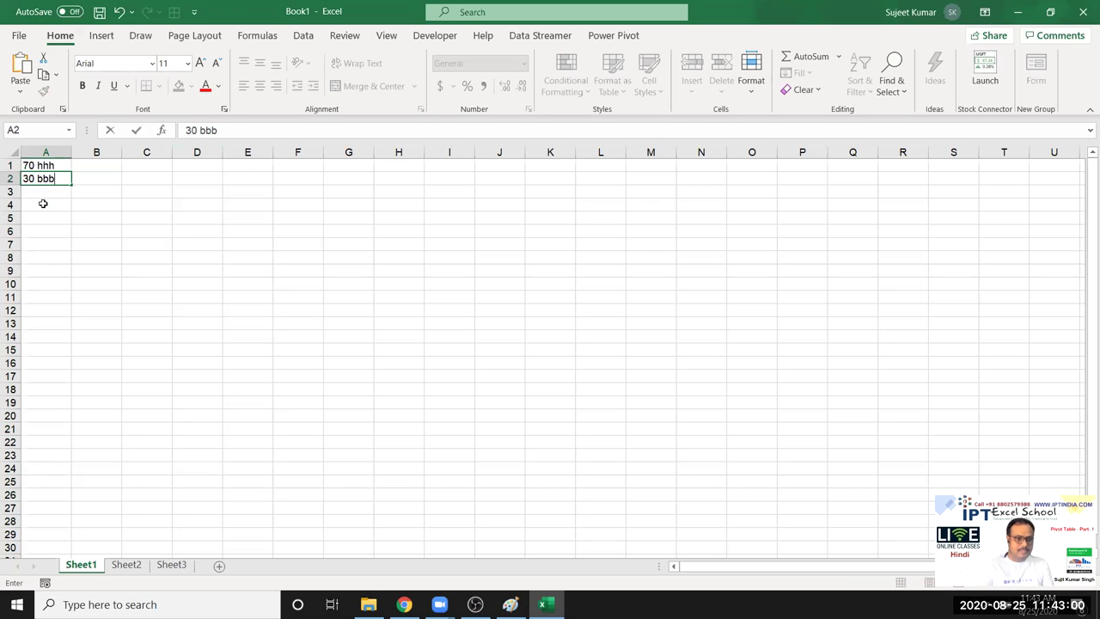
{"action": "key", "text": "Return"}
{"action": "type", "text": "50 c"}
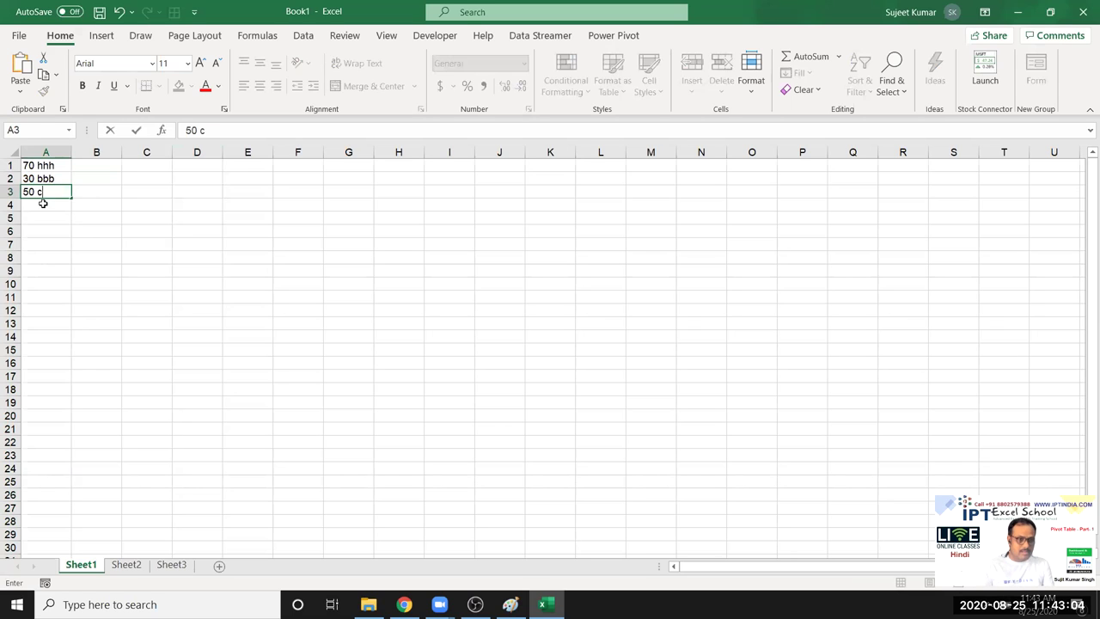
{"action": "key", "text": "Return"}
{"action": "key", "text": "Return"}
Edit cell A3 so it reads 50 ccc.
{"action": "left_click", "coordinate": [43, 203]}
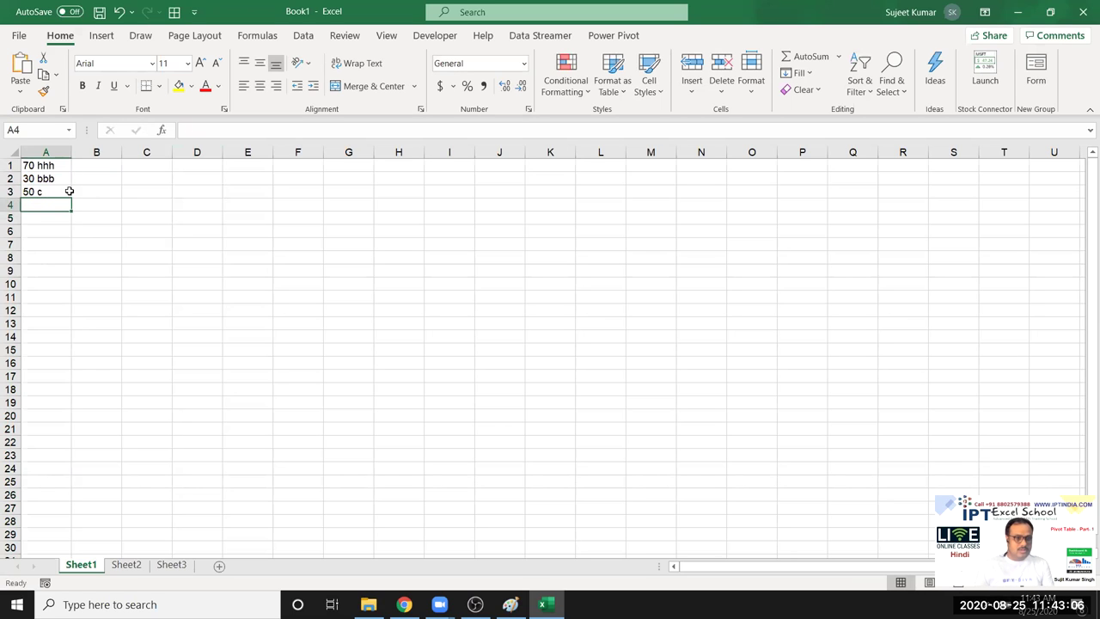
{"action": "double_click", "coordinate": [57, 191]}
{"action": "double_click", "coordinate": [57, 190]}
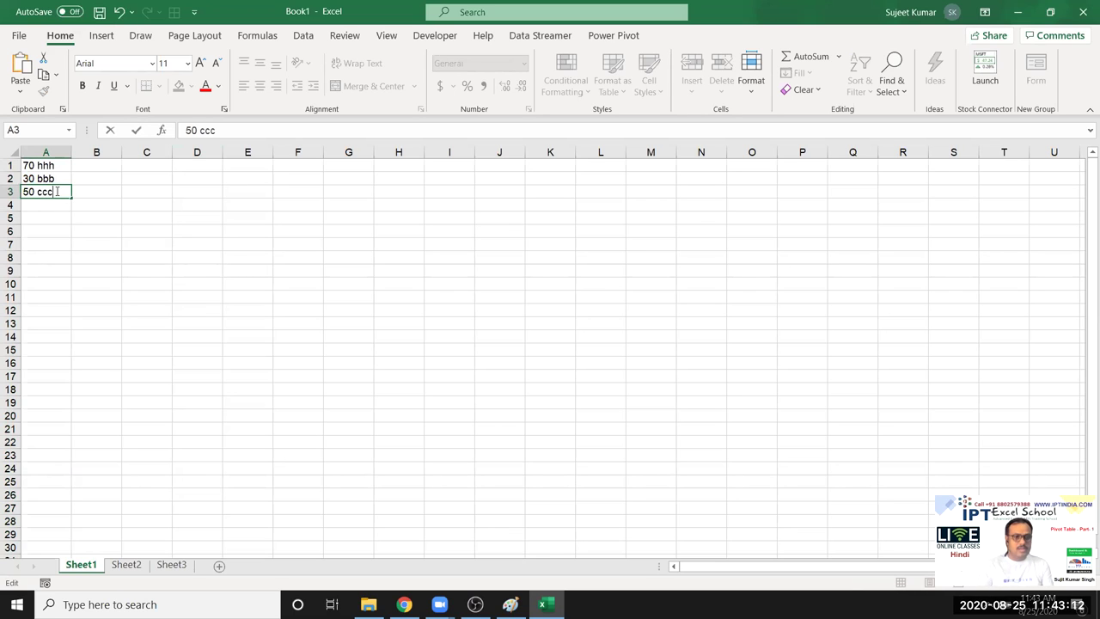
{"action": "key", "text": "Return"}
Enter 150 in A4, clear it again, and select A1:A3.
{"action": "type", "text": "1"}
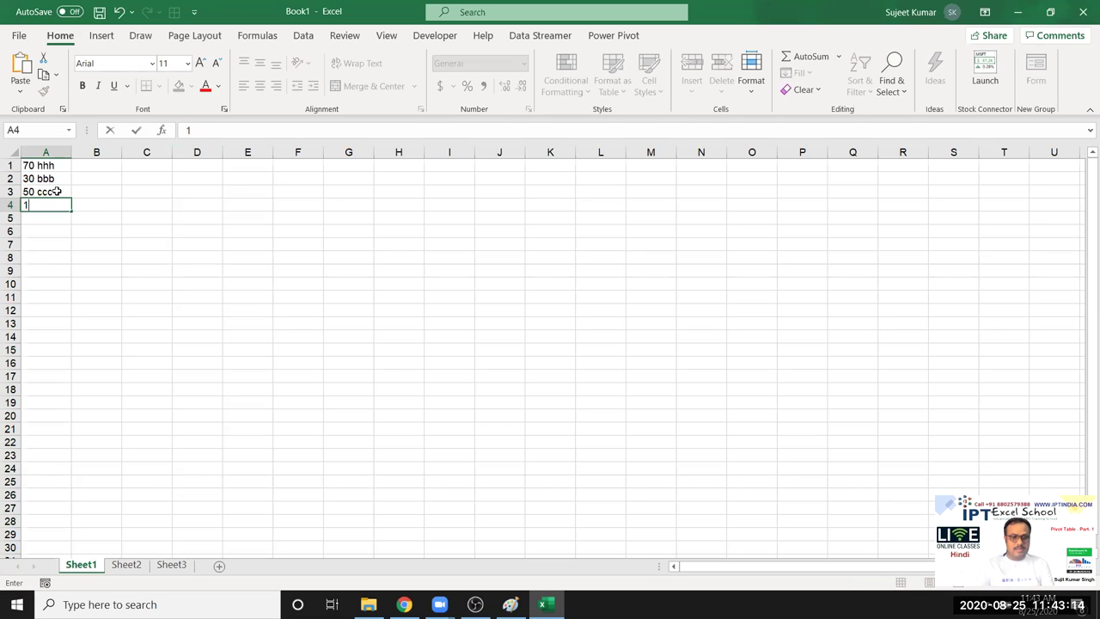
{"action": "type", "text": "50"}
{"action": "key", "text": "Return"}
{"action": "left_click", "coordinate": [54, 206]}
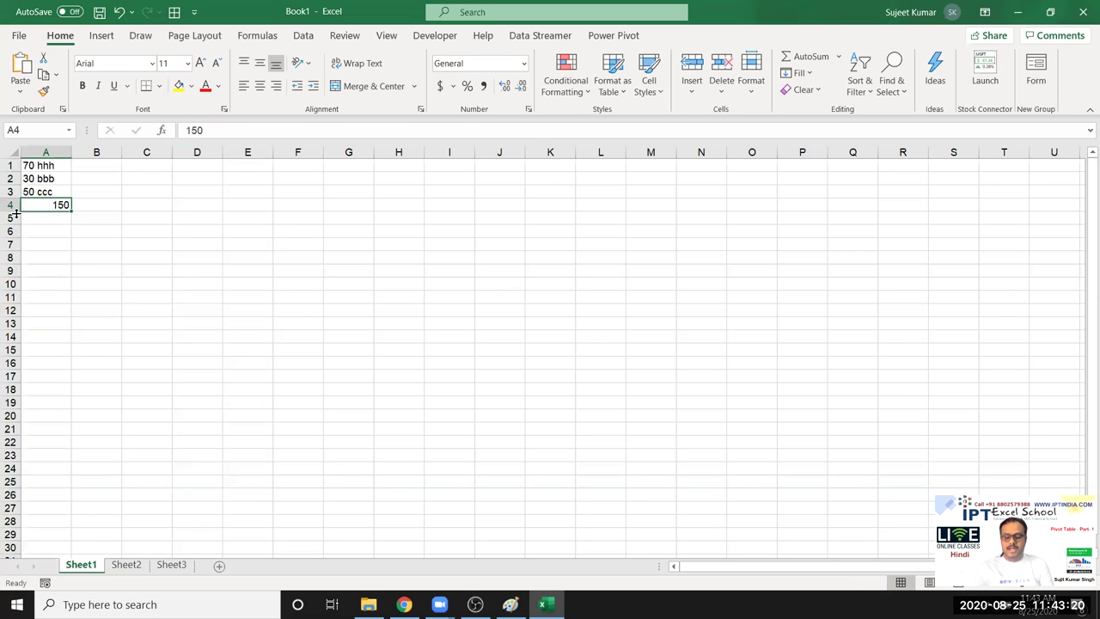
{"action": "key", "text": "Delete"}
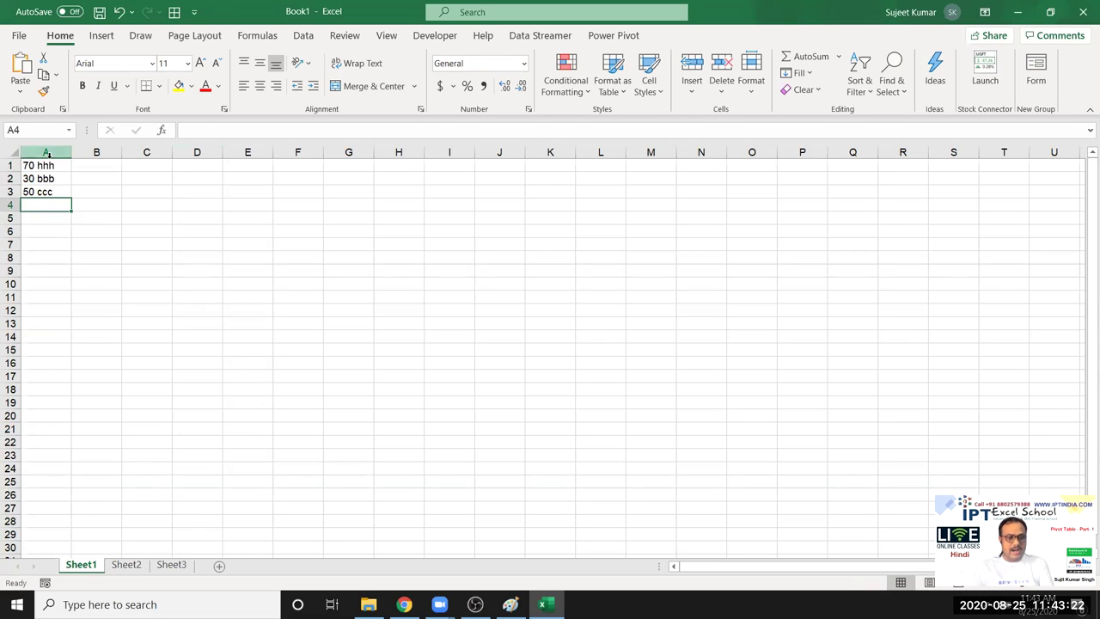
{"action": "left_click_drag", "start_coordinate": [35, 165], "coordinate": [35, 191]}
{"action": "left_click", "coordinate": [40, 178]}
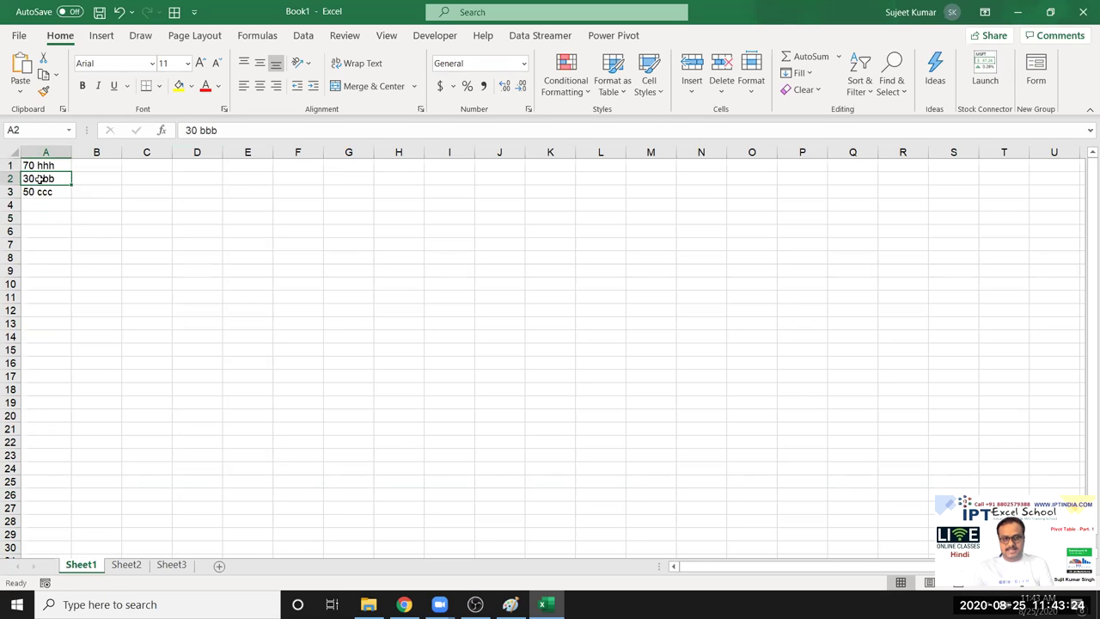
{"action": "left_click", "coordinate": [314, 216]}
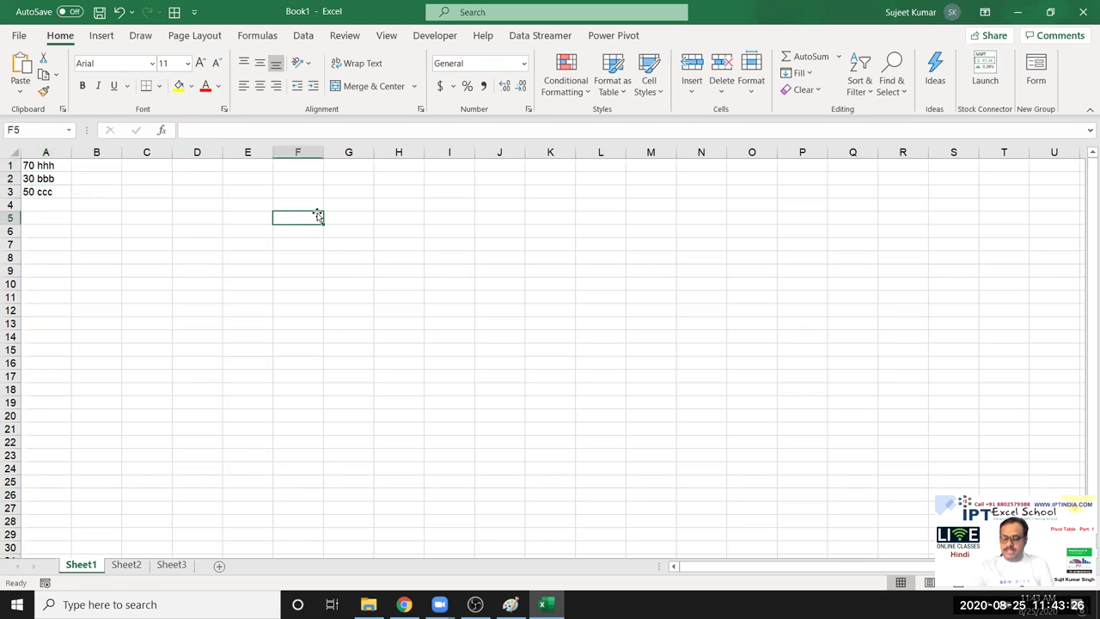
{"action": "type", "text": "15 sdd"}
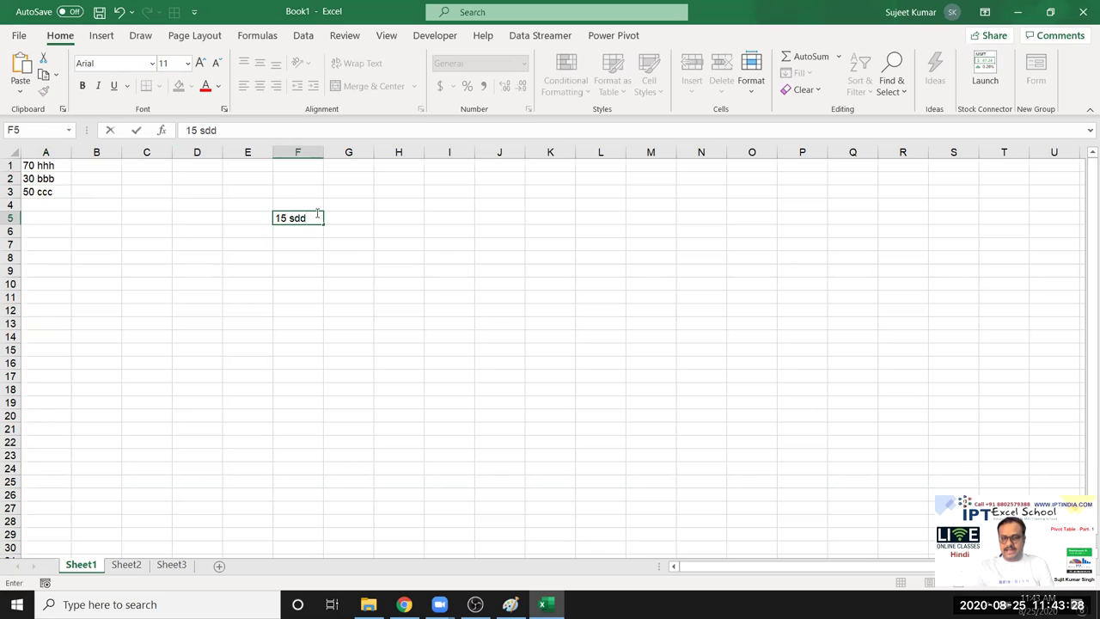
{"action": "key", "text": "Return"}
{"action": "type", "text": "="}
{"action": "left_click", "coordinate": [317, 215]}
{"action": "type", "text": "+20"}
{"action": "key", "text": "Return"}
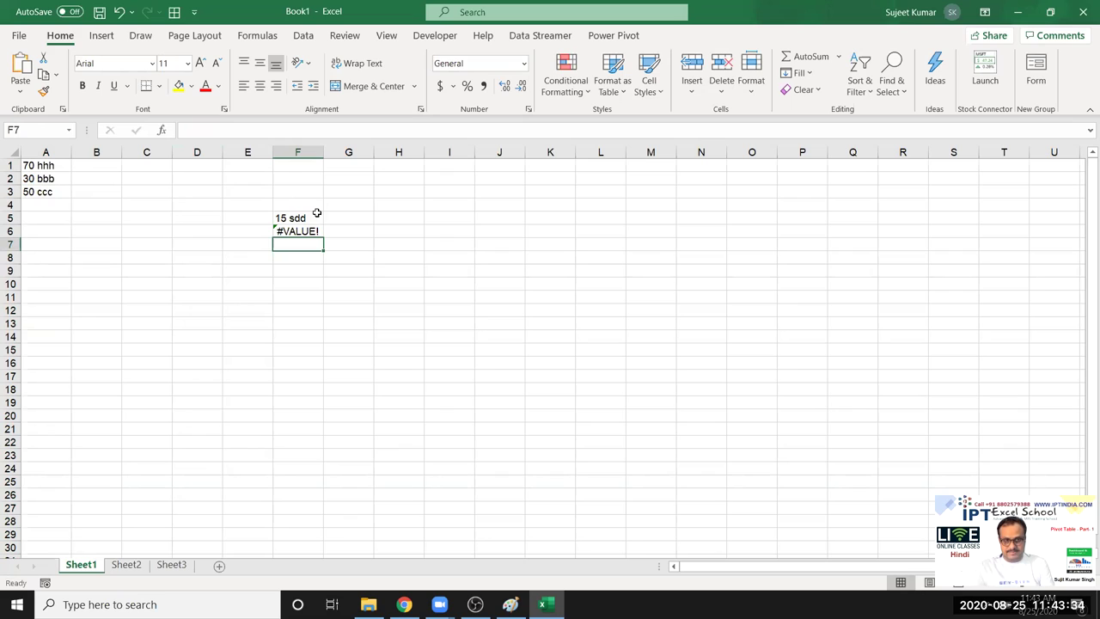
{"action": "key", "text": "Up"}
{"action": "key", "text": "Up"}
{"action": "key", "text": "shift+Down"}
{"action": "key", "text": "Delete"}
{"action": "key", "text": "Left"}
{"action": "key", "text": "Left"}
{"action": "key", "text": "Left"}
{"action": "key", "text": "Left"}
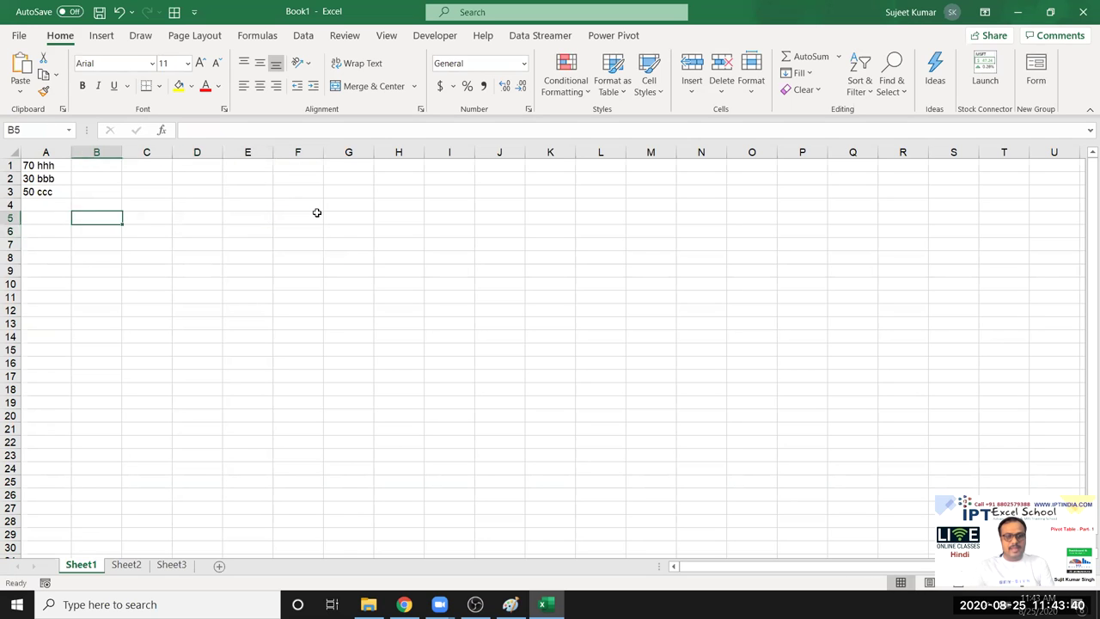
{"action": "key", "text": "Left"}
{"action": "key", "text": "Up"}
{"action": "key", "text": "Up"}
{"action": "key", "text": "Up"}
{"action": "key", "text": "ctrl+Right"}
{"action": "key", "text": "ctrl+Left"}
{"action": "key", "text": "Up"}
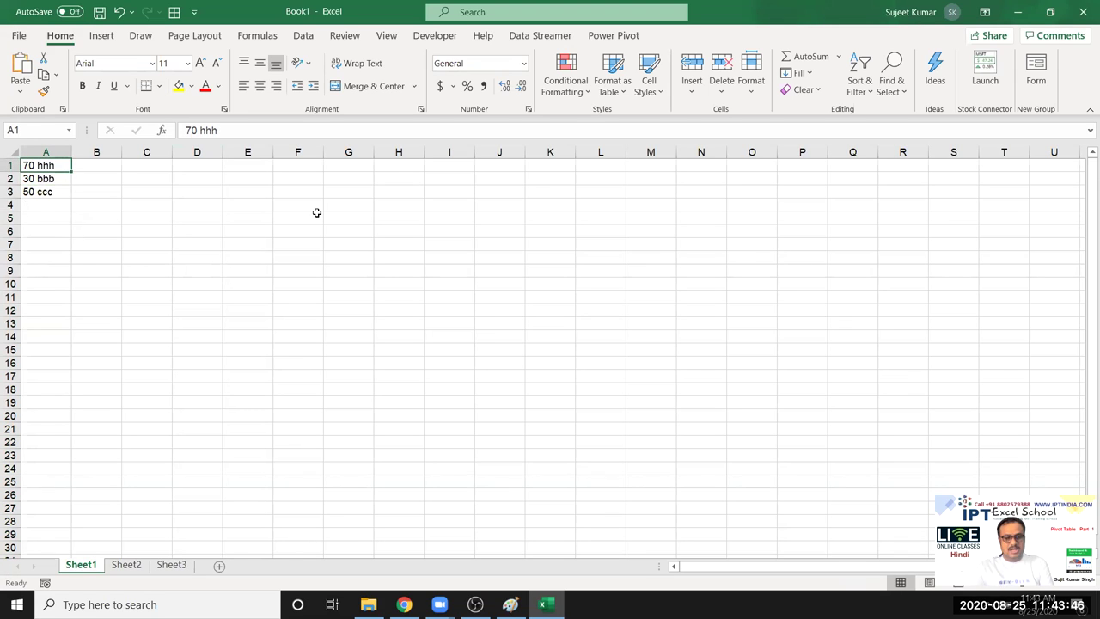
Copy the entries in A1:A3 into B1:B3.
{"action": "key", "text": "ctrl+shift+Down"}
{"action": "key", "text": "ctrl+c"}
{"action": "key", "text": "Right"}
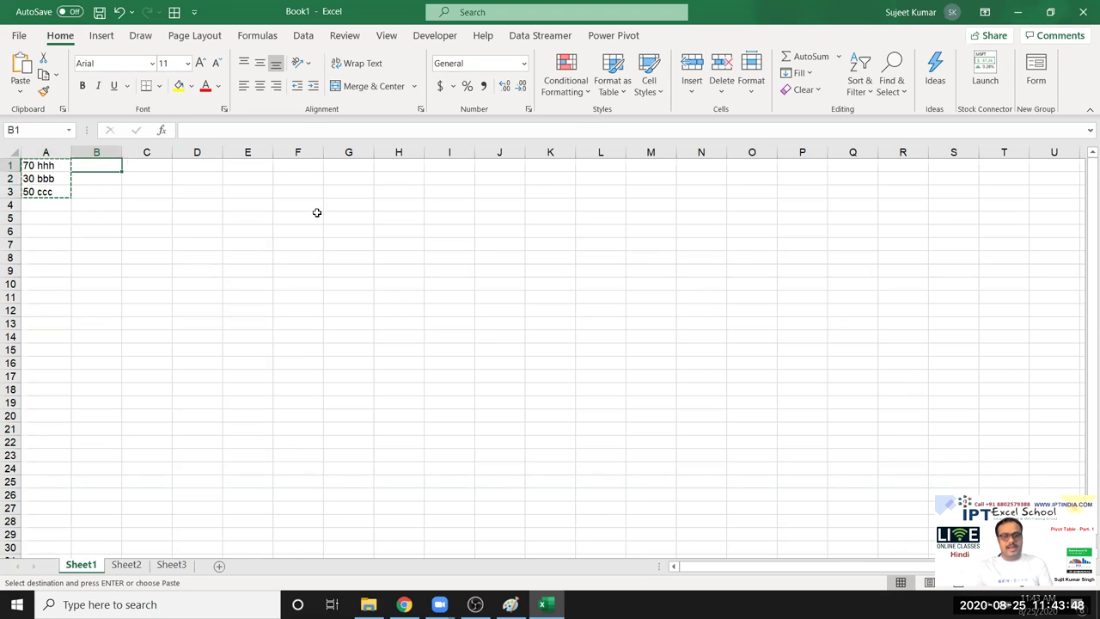
{"action": "key", "text": "ctrl+v"}
{"action": "key", "text": "Escape"}
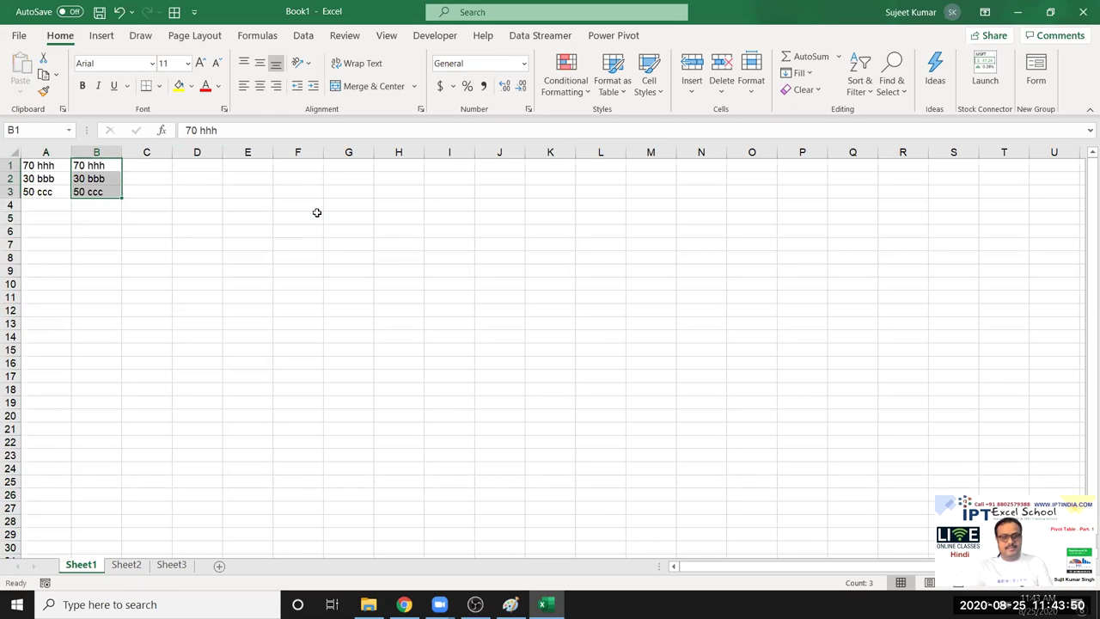
Run Text to Columns on column B, splitting at spaces with General format into $B$1.
{"action": "left_click", "coordinate": [313, 37]}
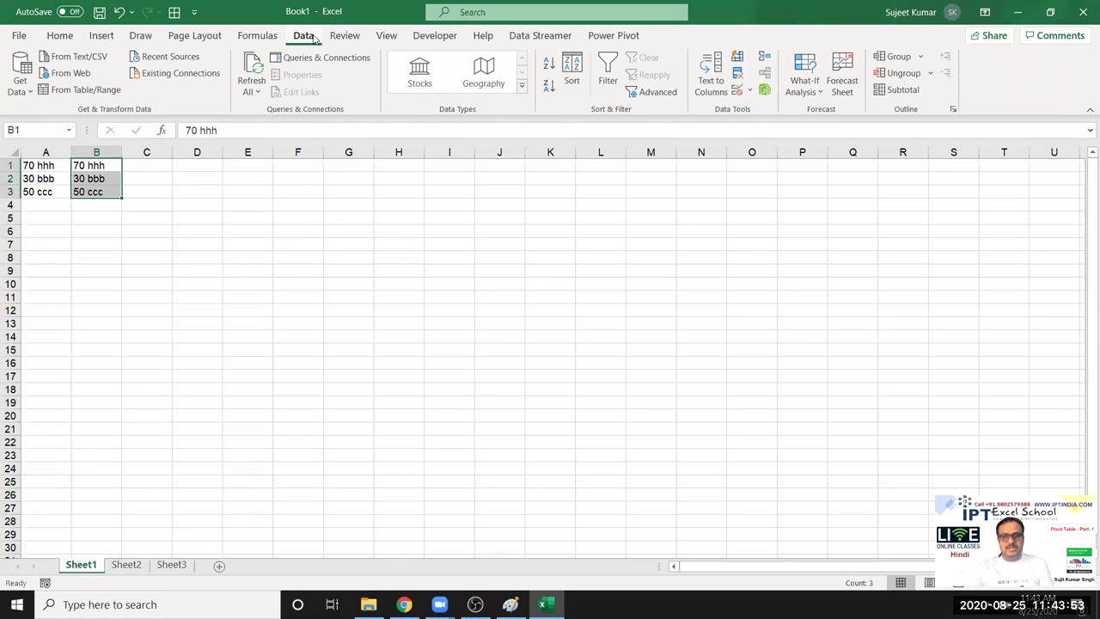
{"action": "left_click", "coordinate": [700, 79]}
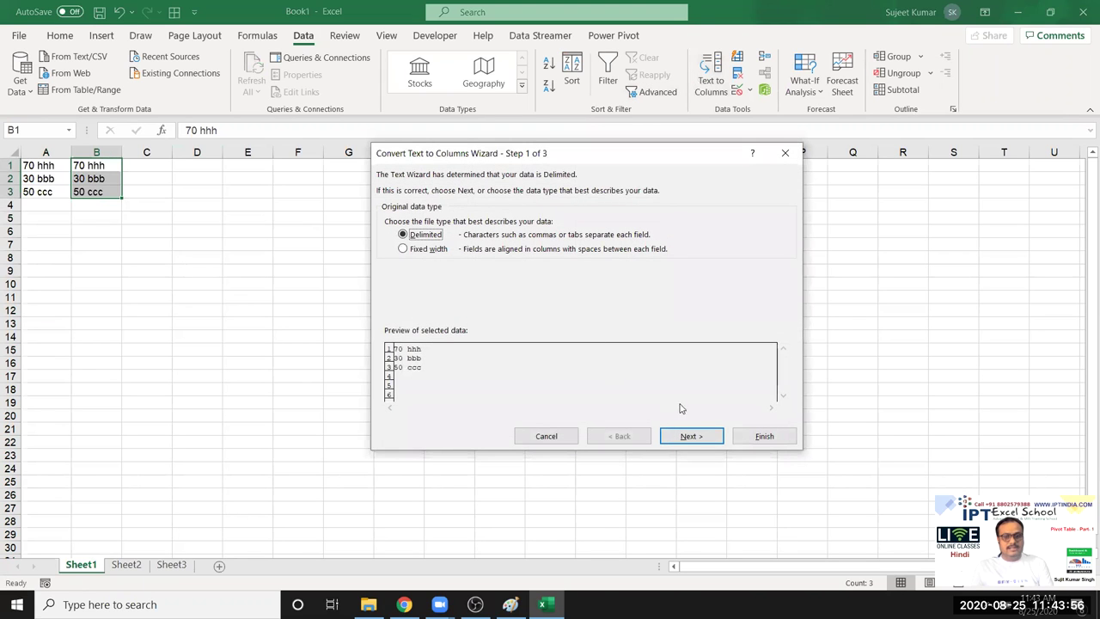
{"action": "left_click", "coordinate": [688, 435]}
{"action": "left_click", "coordinate": [407, 251]}
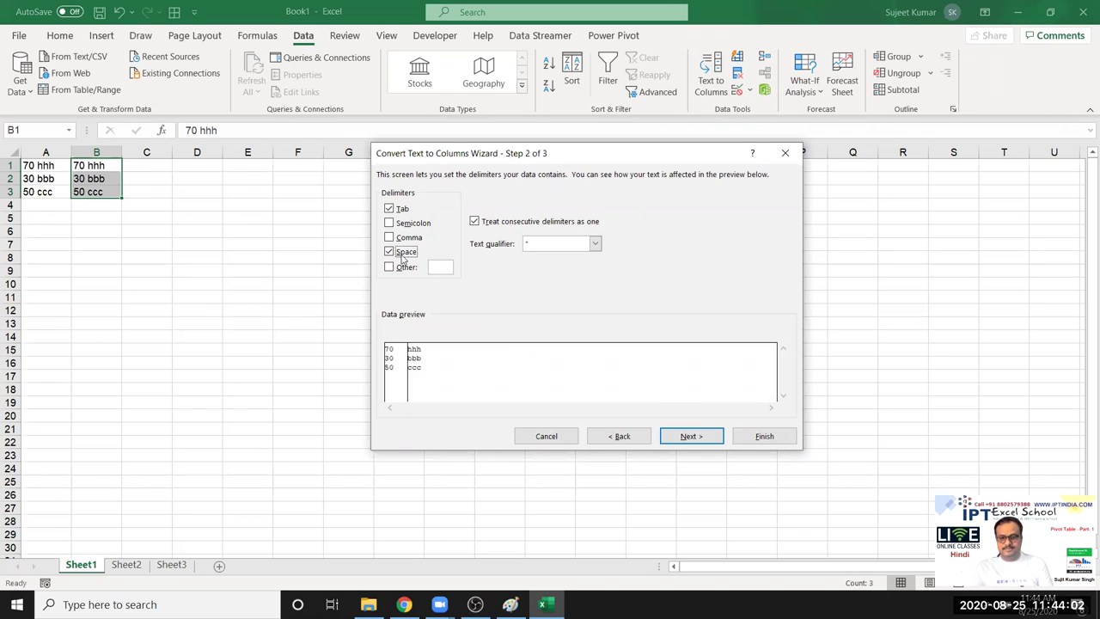
{"action": "left_click", "coordinate": [690, 437]}
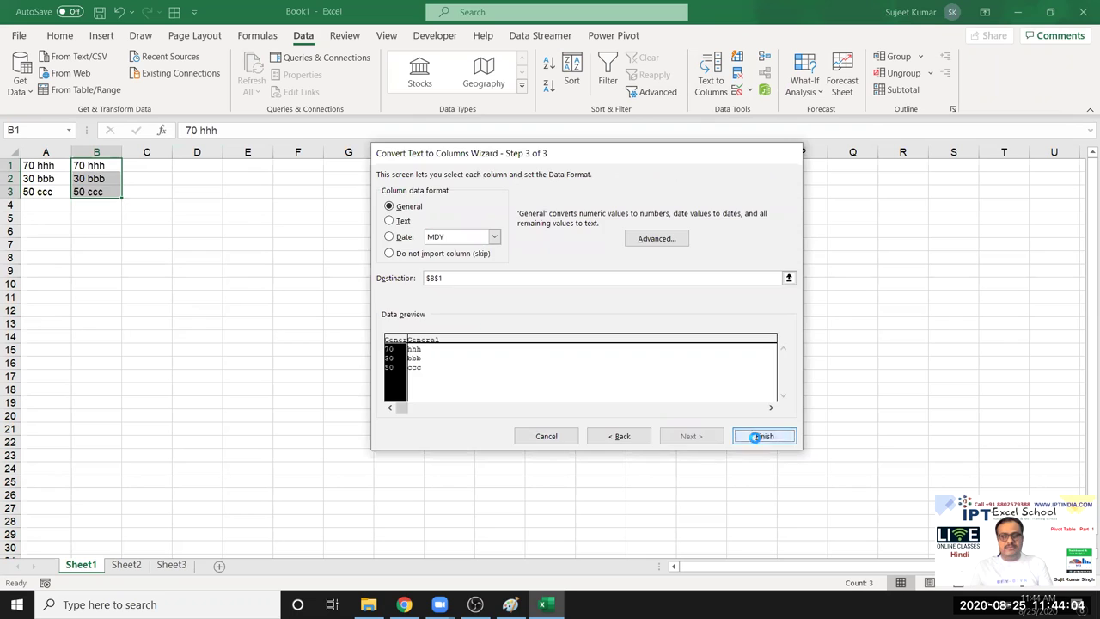
{"action": "left_click", "coordinate": [754, 437]}
{"action": "left_click", "coordinate": [249, 296]}
{"action": "left_click", "coordinate": [153, 168]}
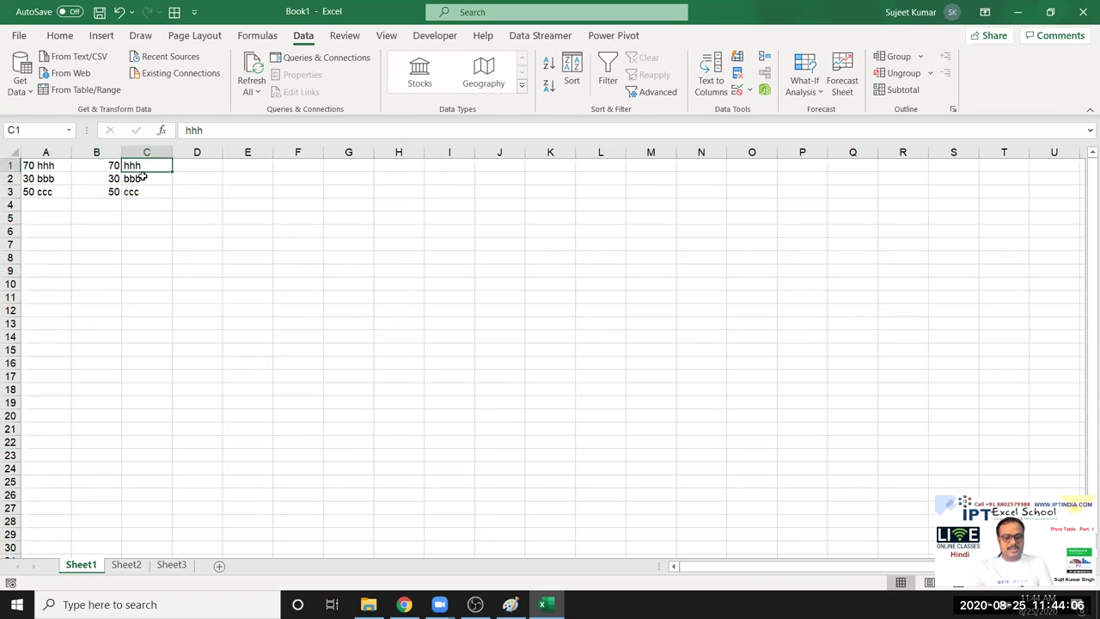
Delete the labels in C1:C3 and enter =SUM(B1:B3) in A4, giving 150.
{"action": "key", "text": "ctrl+shift+Down"}
{"action": "key", "text": "Delete"}
{"action": "key", "text": "ctrl+Home"}
{"action": "key", "text": "Down"}
{"action": "key", "text": "Down"}
{"action": "key", "text": "Down"}
{"action": "key", "text": "Down"}
{"action": "key", "text": "Up"}
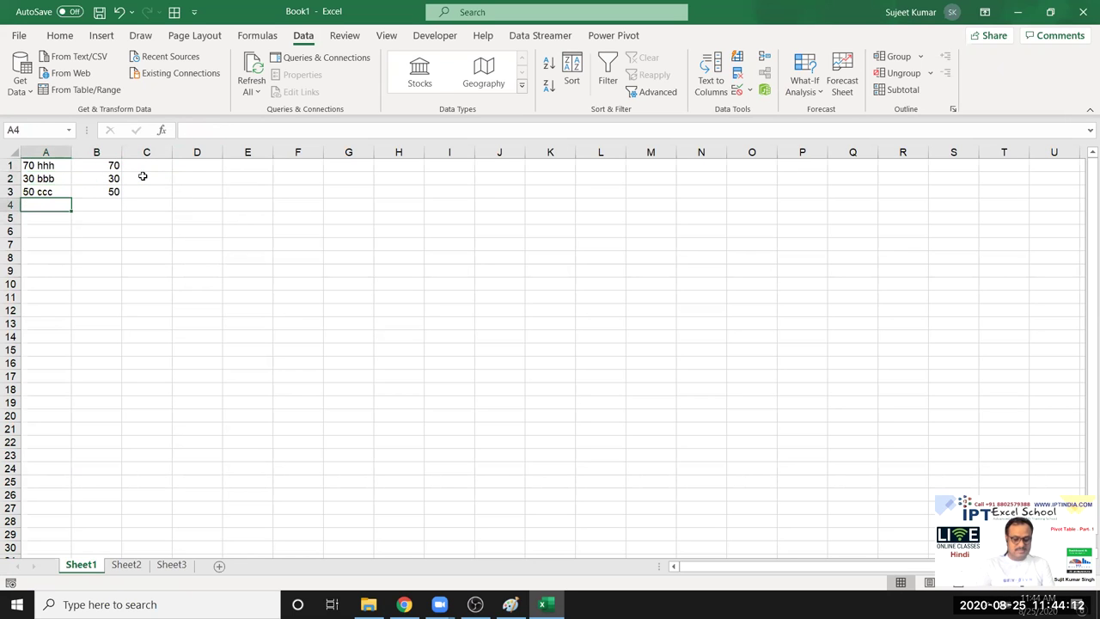
{"action": "type", "text": "=su"}
{"action": "key", "text": "Down"}
{"action": "key", "text": "Down"}
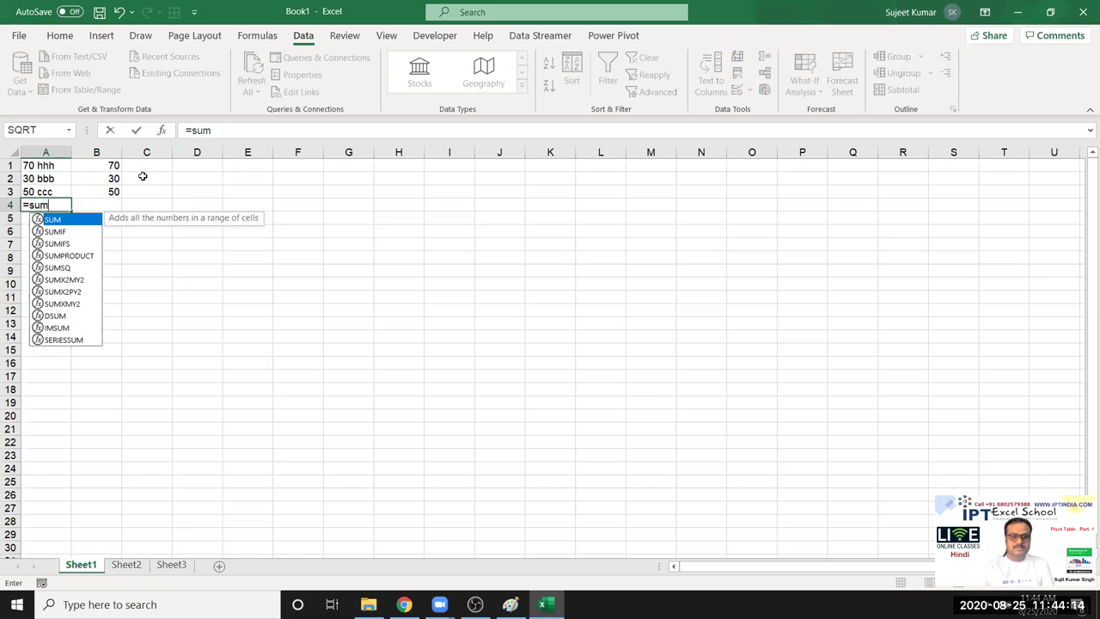
{"action": "key", "text": "Tab"}
{"action": "key", "text": "Right"}
{"action": "key", "text": "Up"}
{"action": "key", "text": "shift+Up"}
{"action": "key", "text": "shift+Up"}
{"action": "key", "text": "Return"}
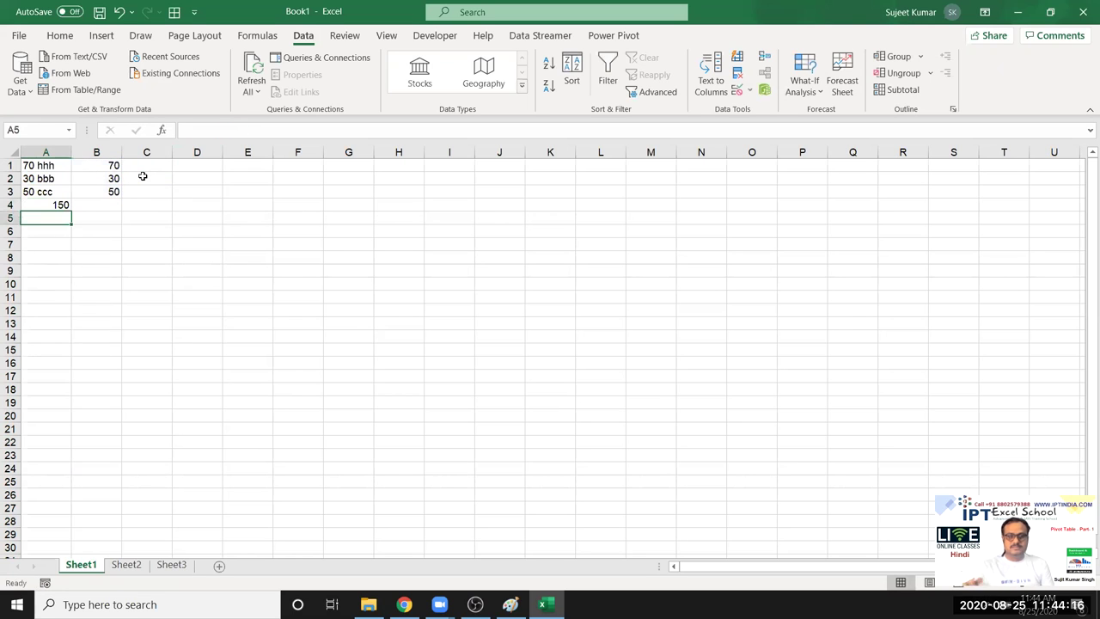
Hide column B, check A4's formula, then undo to bring column B back.
{"action": "left_click", "coordinate": [110, 151]}
{"action": "right_click", "coordinate": [113, 154]}
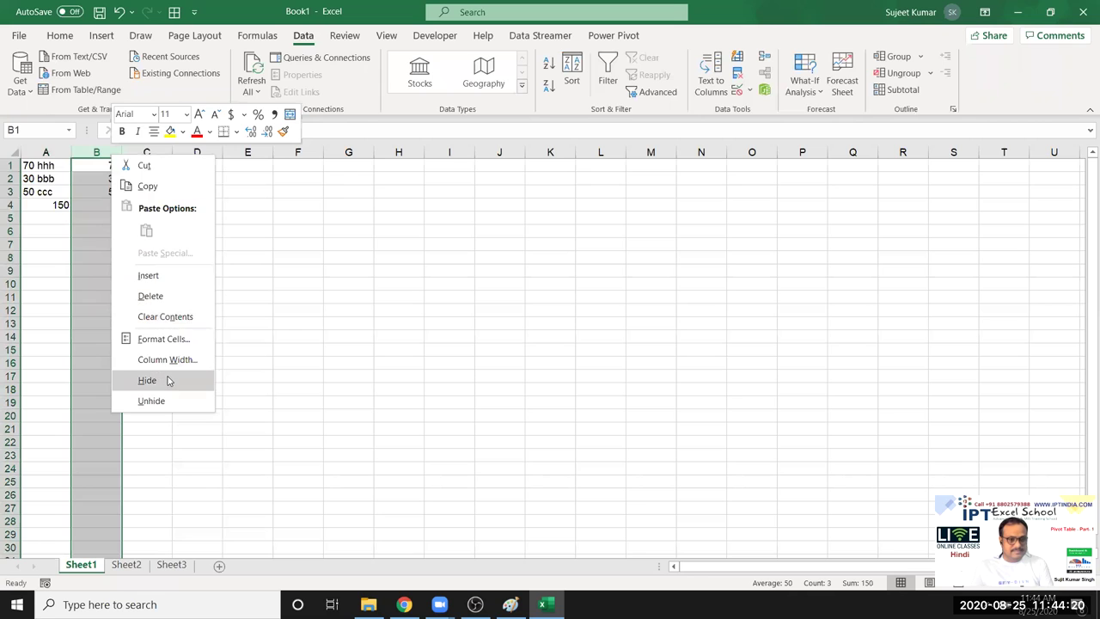
{"action": "left_click", "coordinate": [148, 379]}
{"action": "left_click", "coordinate": [237, 281]}
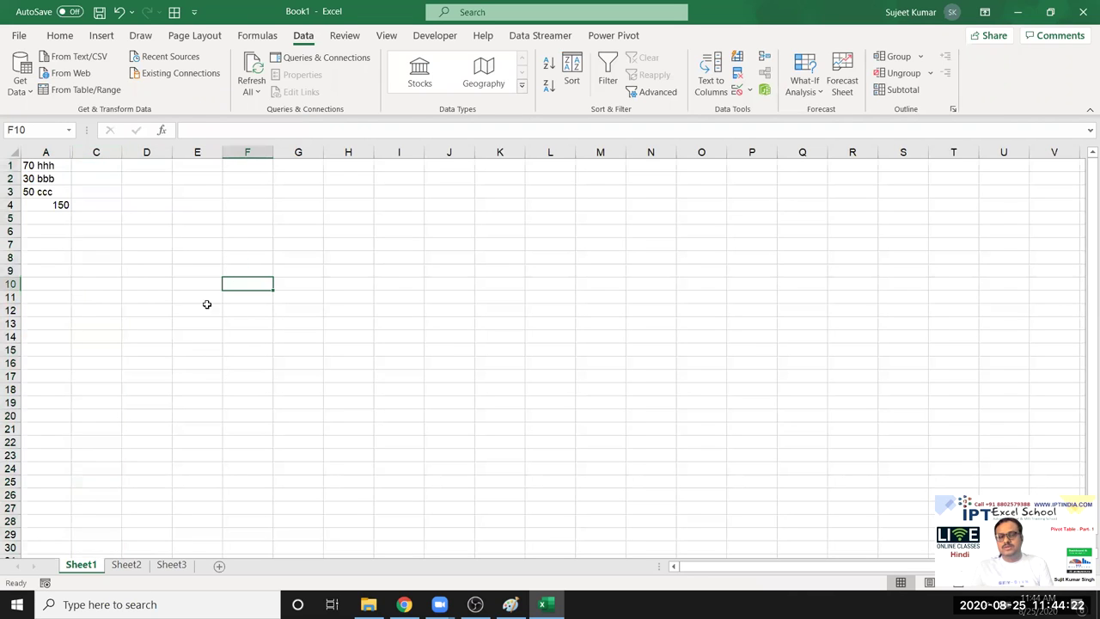
{"action": "left_click", "coordinate": [47, 207]}
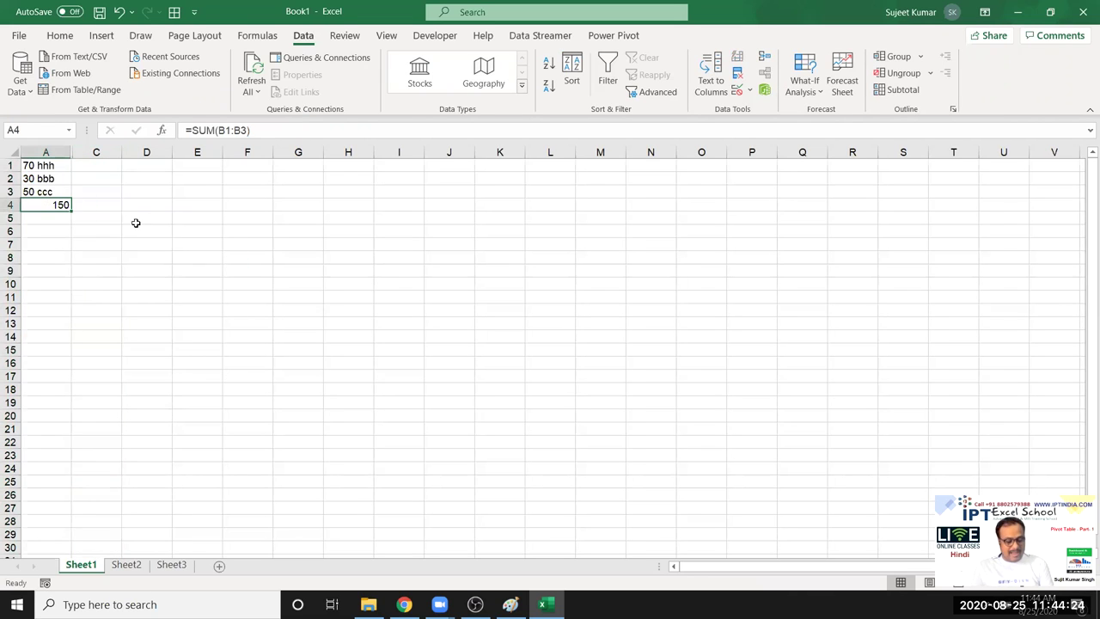
{"action": "key", "text": "ctrl+z"}
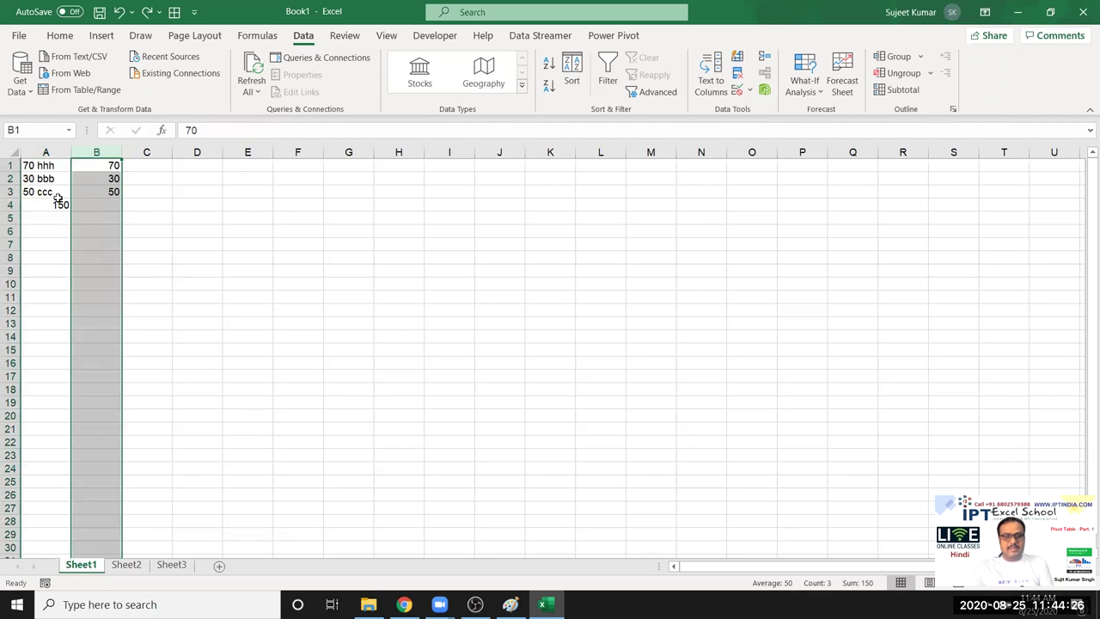
Compare the A1:A3 entries, B1:B3 numbers and A4 total, then delete everything in A1:D5.
{"action": "left_click_drag", "start_coordinate": [58, 193], "coordinate": [62, 168]}
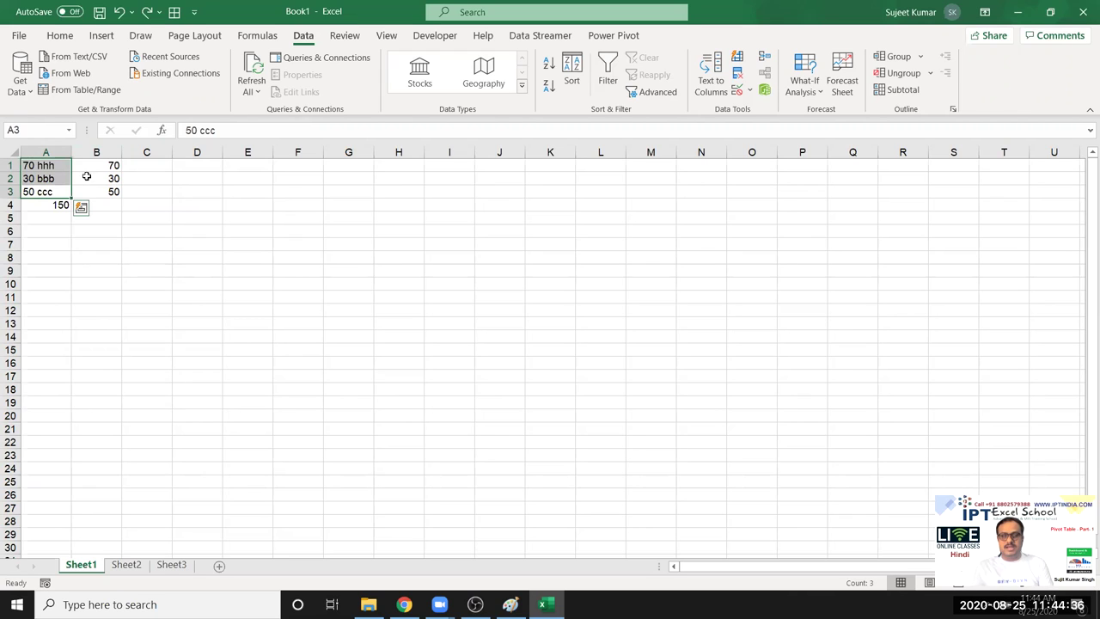
{"action": "left_click_drag", "start_coordinate": [107, 165], "coordinate": [104, 191]}
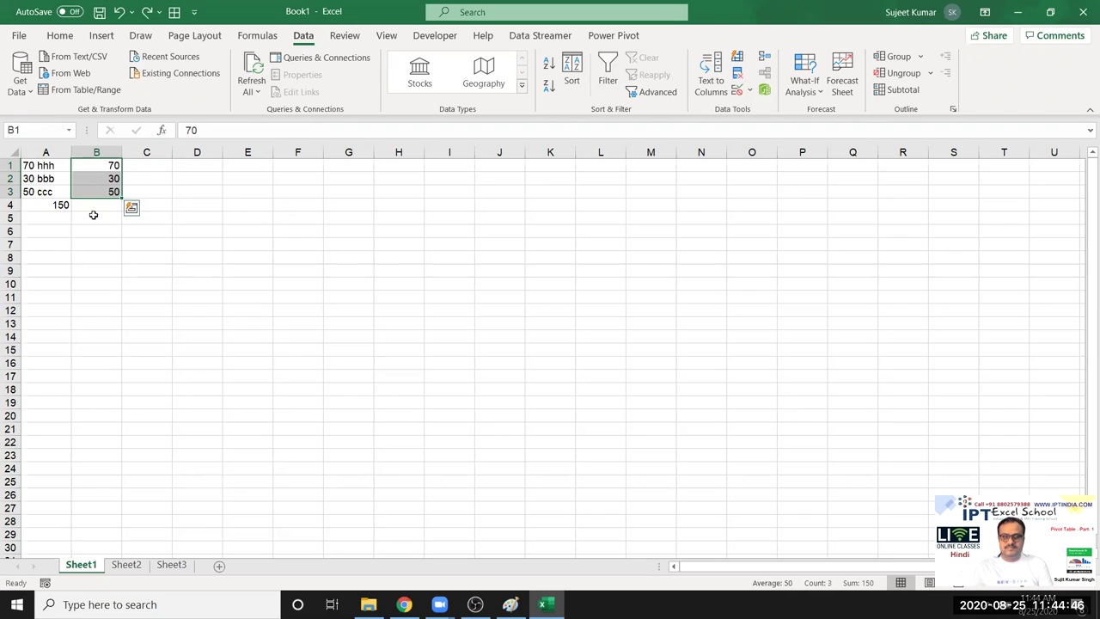
{"action": "left_click", "coordinate": [66, 209]}
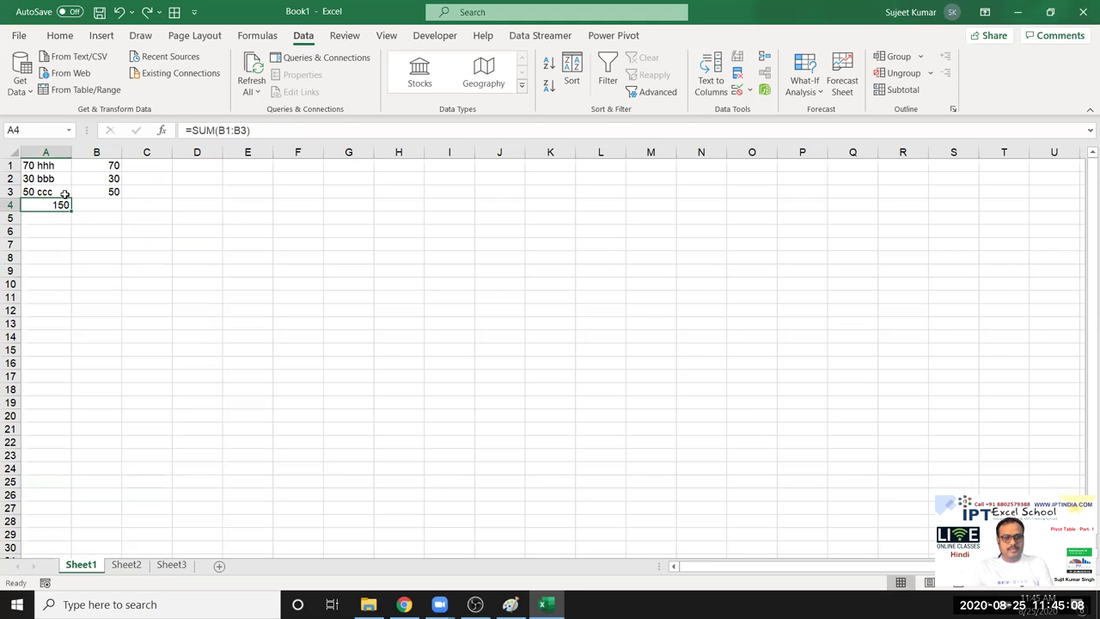
{"action": "left_click_drag", "start_coordinate": [60, 195], "coordinate": [63, 159]}
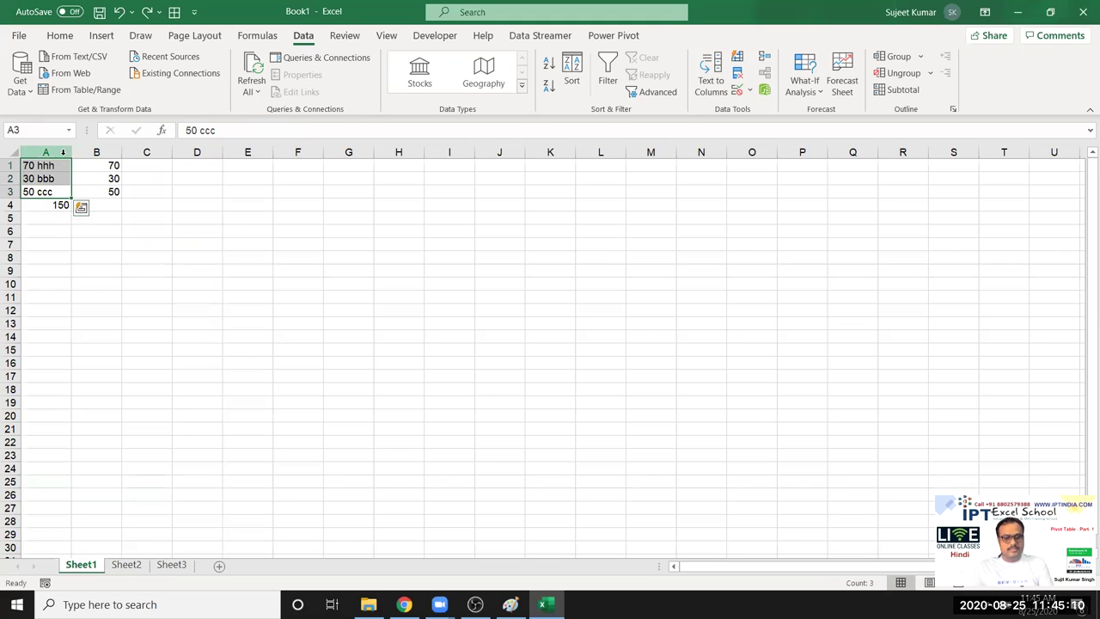
{"action": "left_click", "coordinate": [64, 206]}
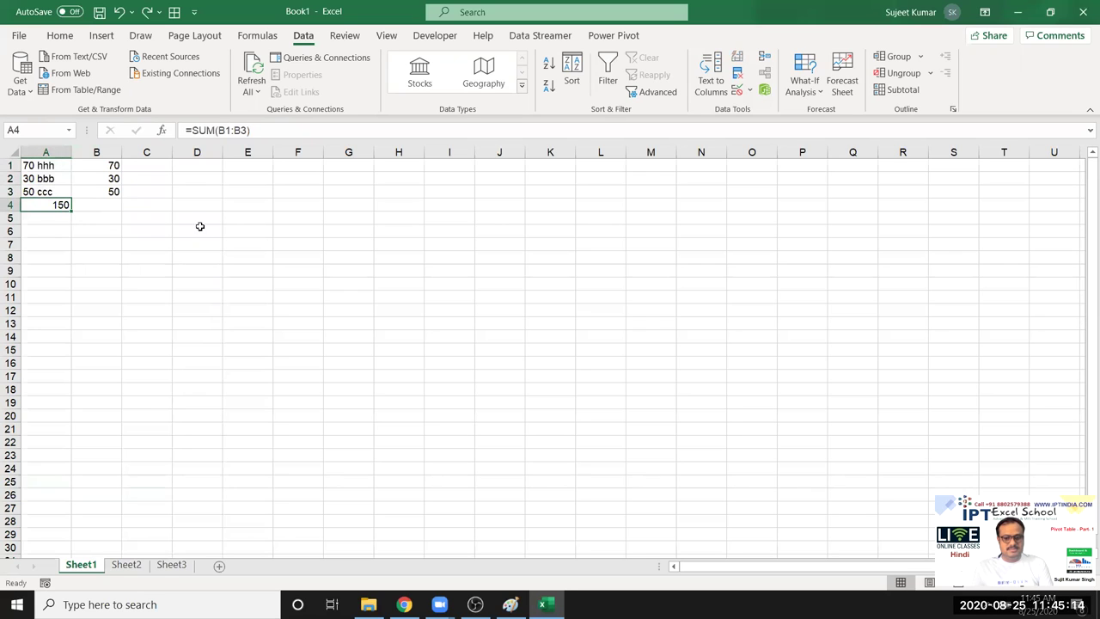
{"action": "left_click_drag", "start_coordinate": [198, 219], "coordinate": [4, 112]}
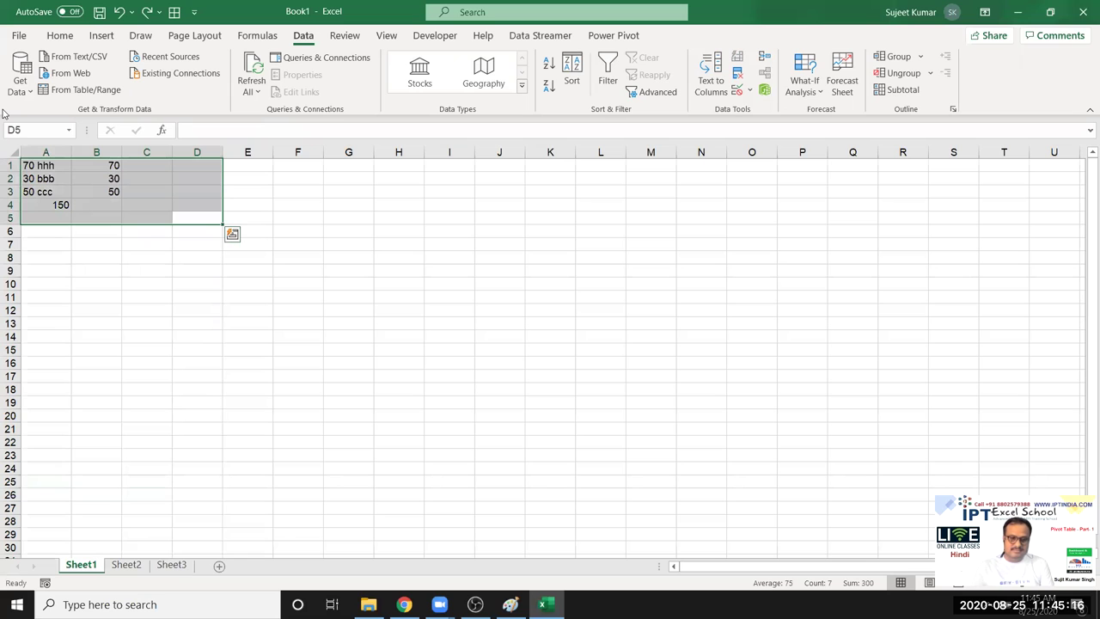
{"action": "key", "text": "Delete"}
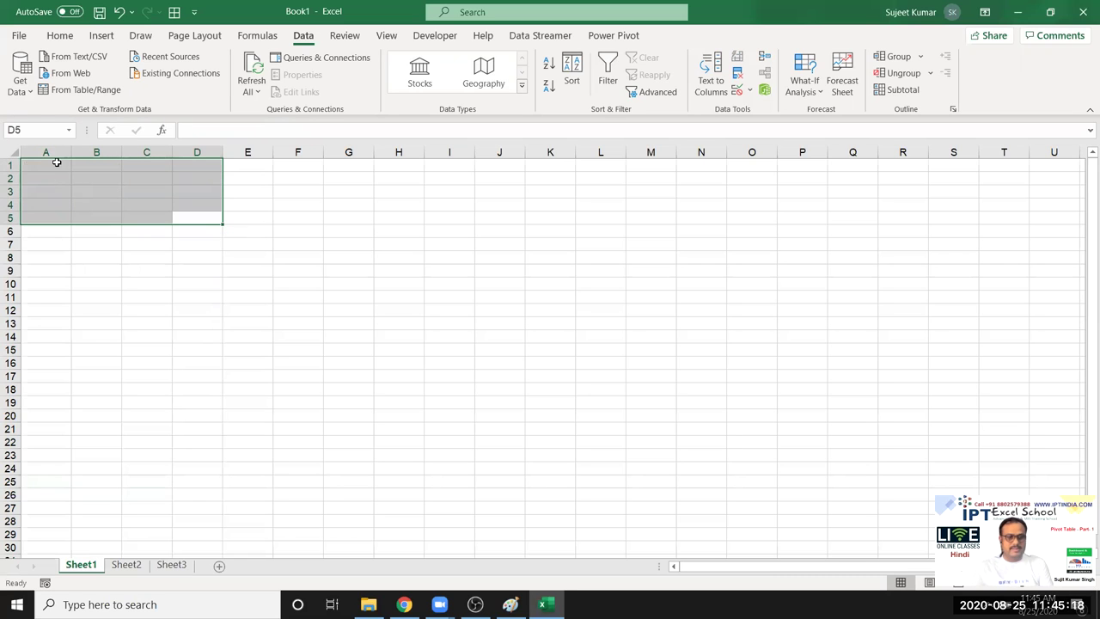
Open the DataP workbook from the File menu.
{"action": "left_click", "coordinate": [54, 167]}
{"action": "left_click", "coordinate": [19, 36]}
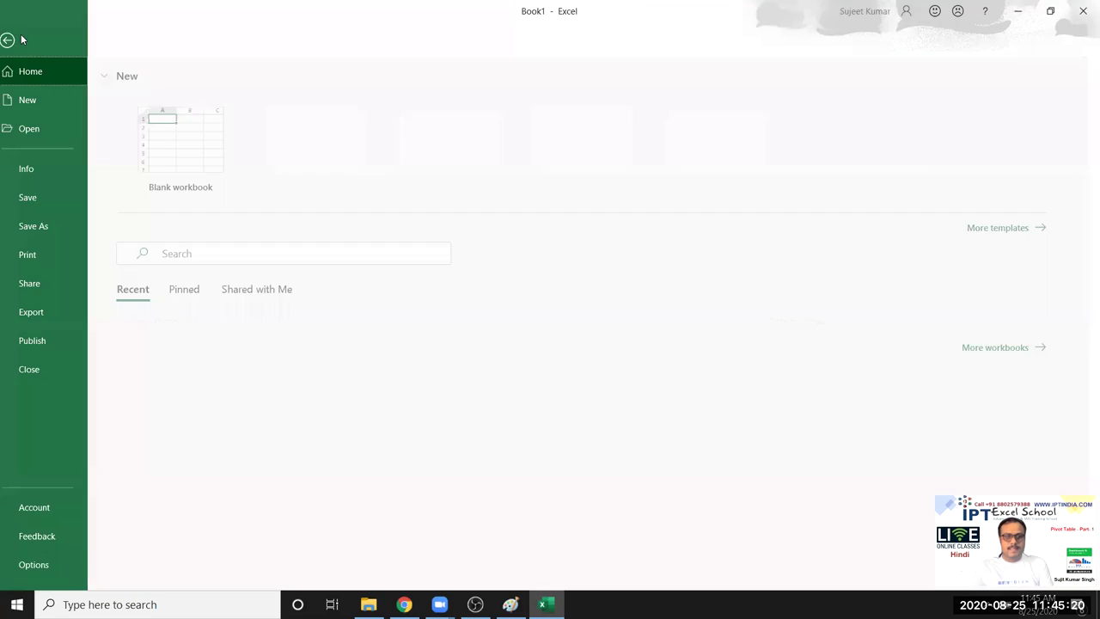
{"action": "left_click", "coordinate": [56, 133]}
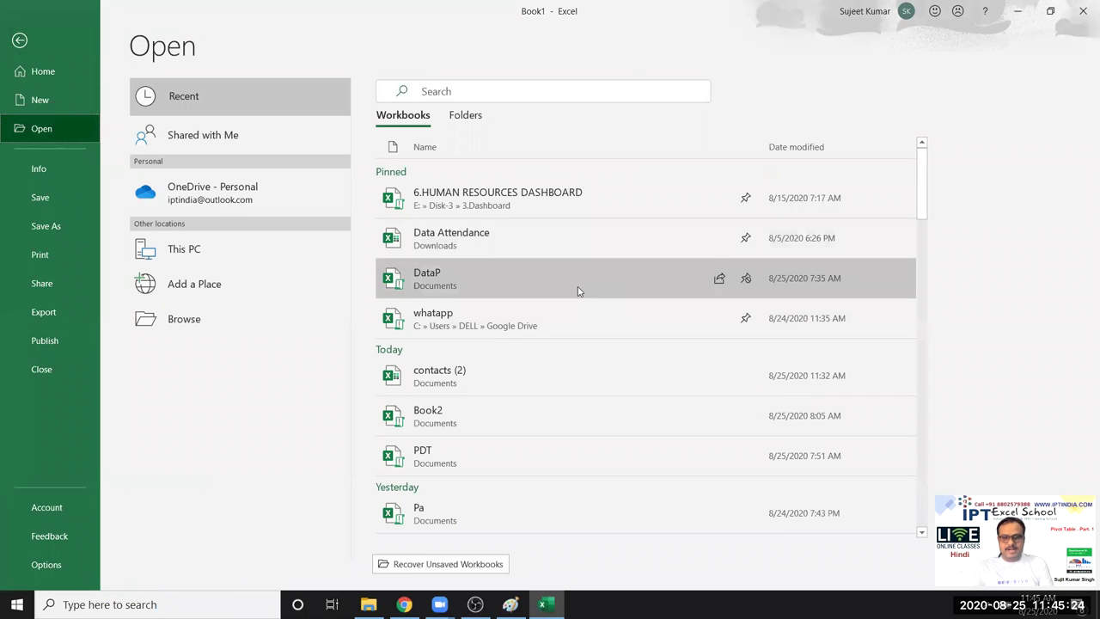
{"action": "left_click", "coordinate": [569, 287]}
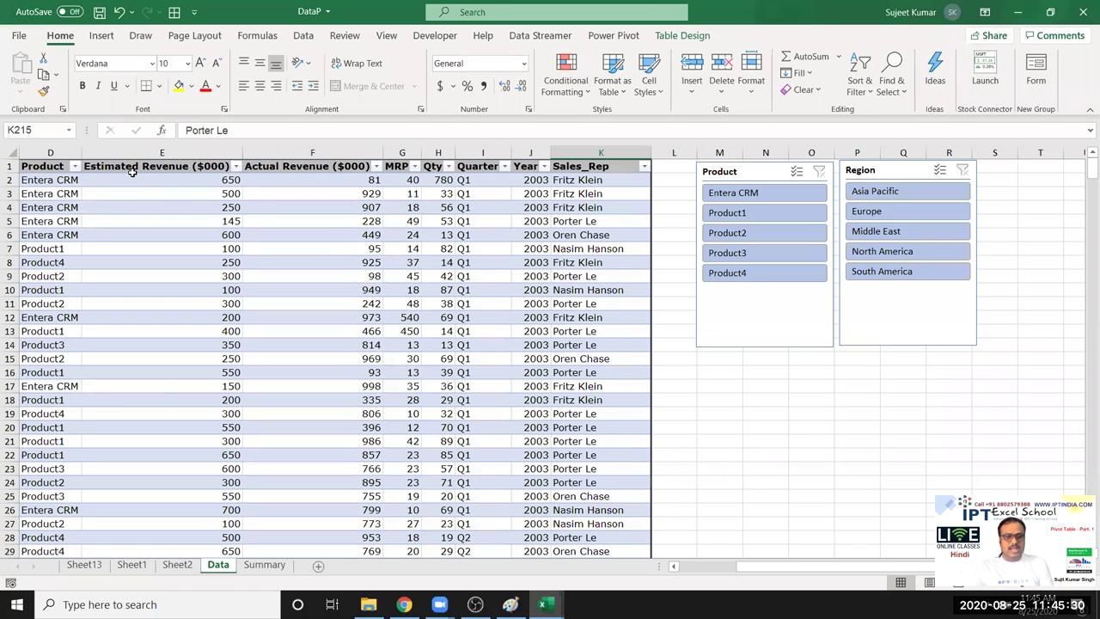
Select and copy DataP's whole data table starting at A1.
{"action": "left_click", "coordinate": [132, 172]}
{"action": "key", "text": "ctrl+Home"}
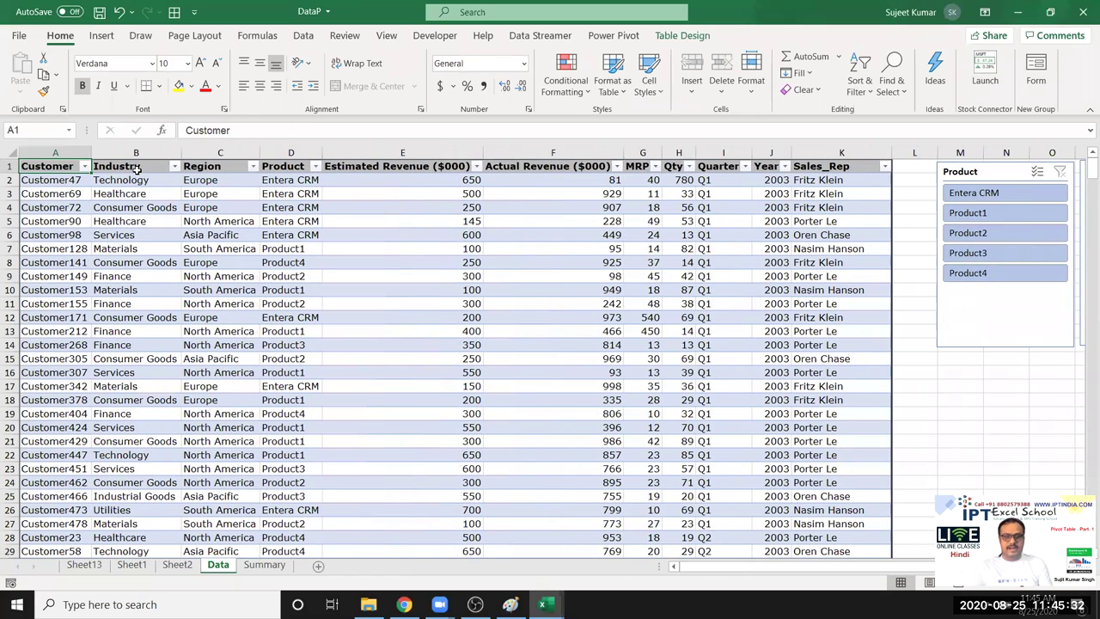
{"action": "key", "text": "ctrl+shift+Right"}
{"action": "key", "text": "ctrl+shift+Down"}
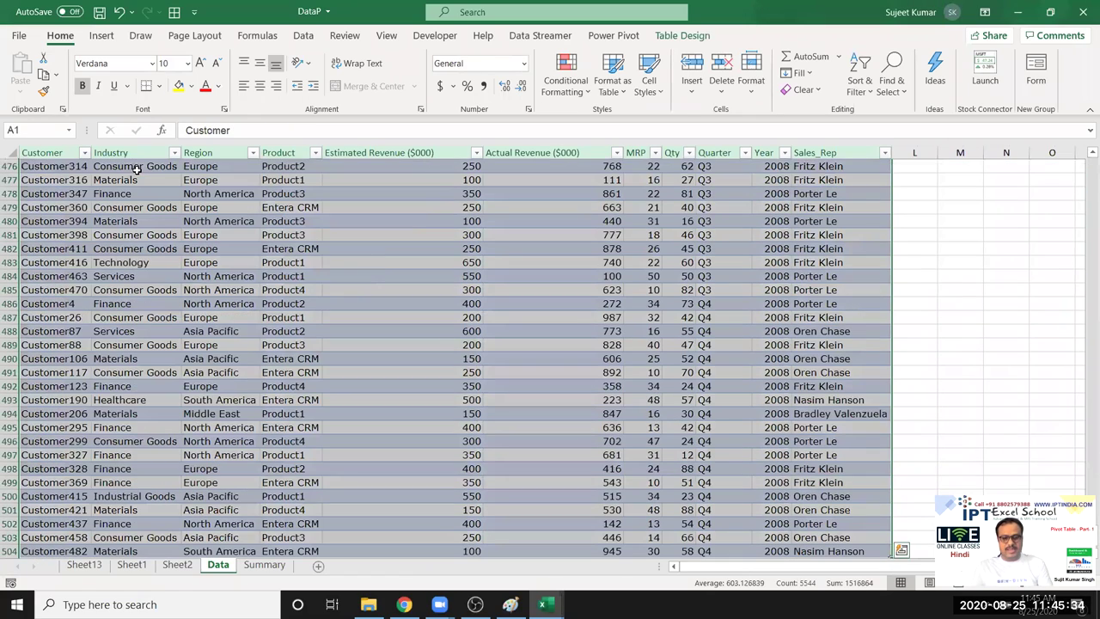
{"action": "key", "text": "ctrl+c"}
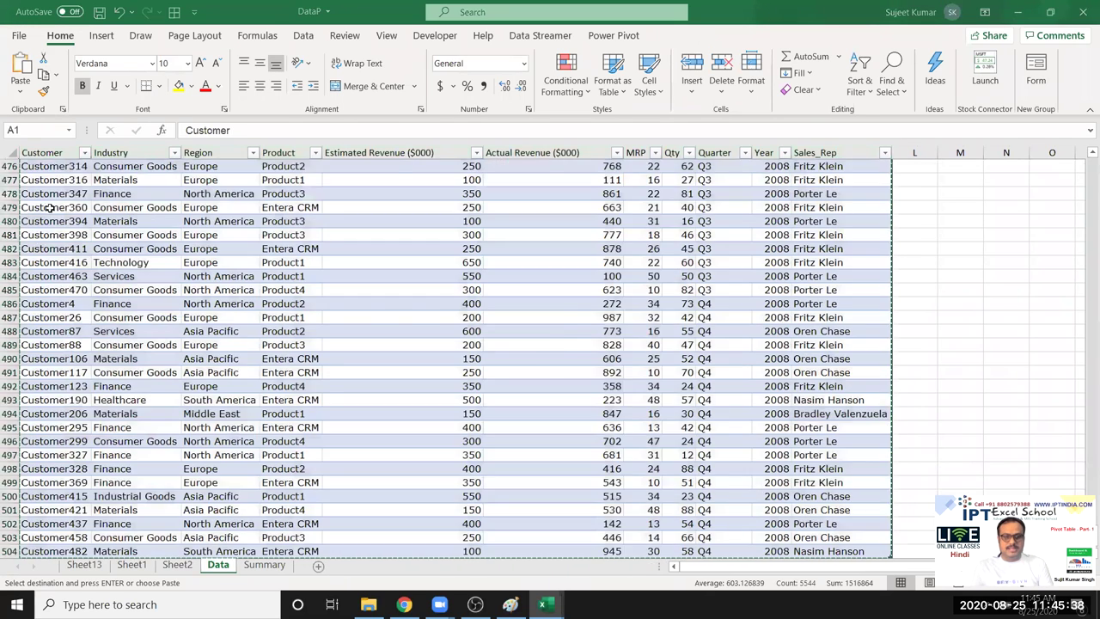
Paste the table into Book2 as values and auto-fit column A.
{"action": "left_click", "coordinate": [19, 90]}
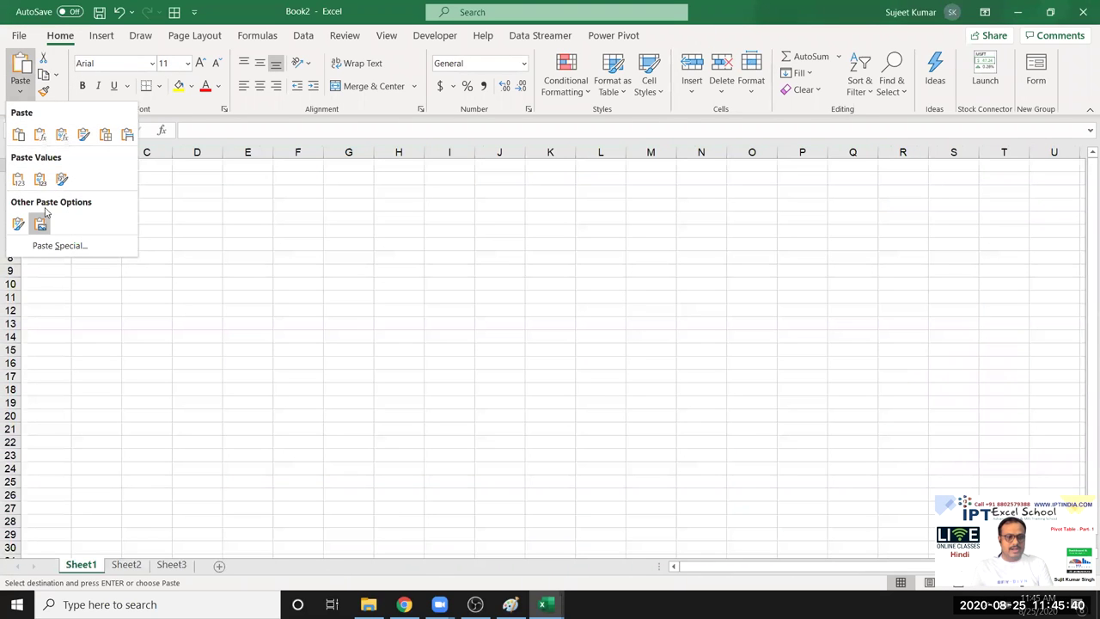
{"action": "left_click", "coordinate": [19, 180]}
{"action": "left_click", "coordinate": [147, 231]}
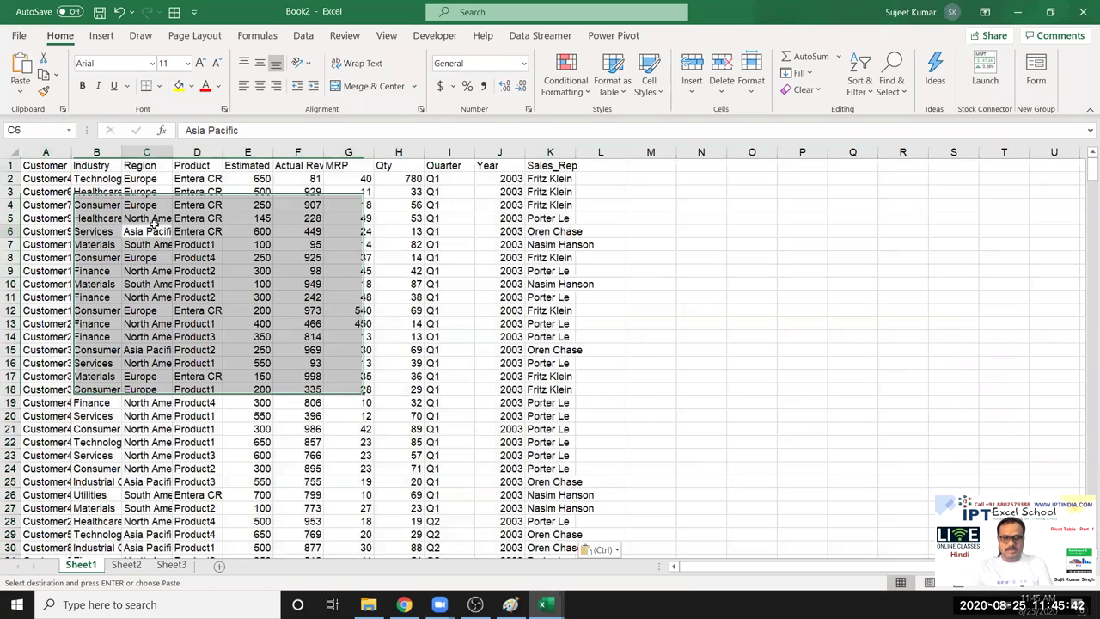
{"action": "double_click", "coordinate": [71, 152]}
{"action": "left_click", "coordinate": [68, 169]}
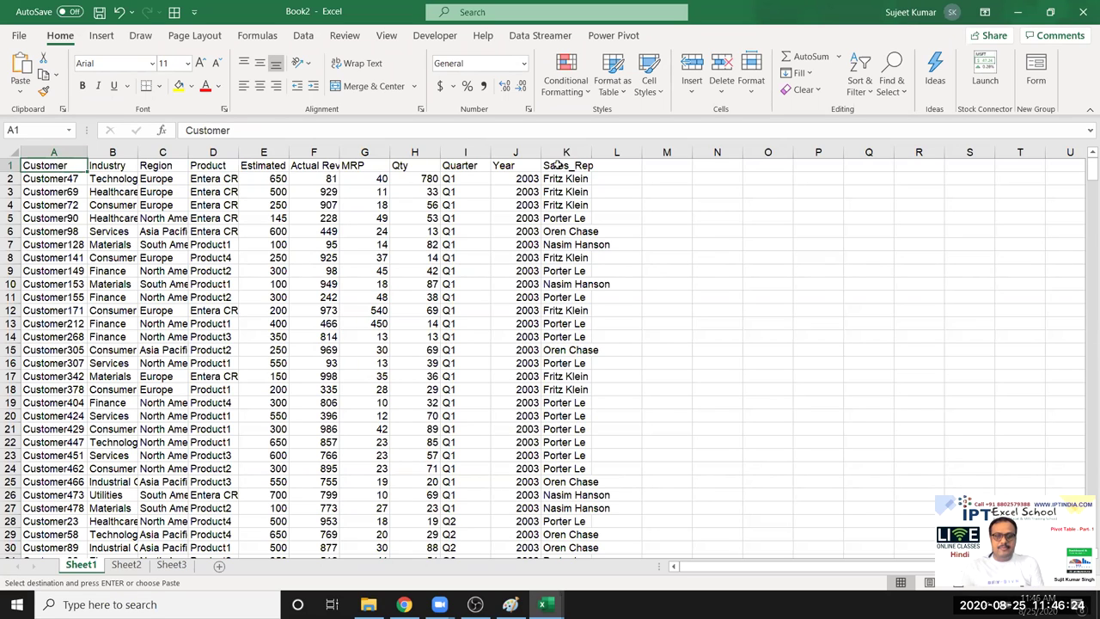
{"action": "left_click_drag", "start_coordinate": [601, 165], "coordinate": [10, 165]}
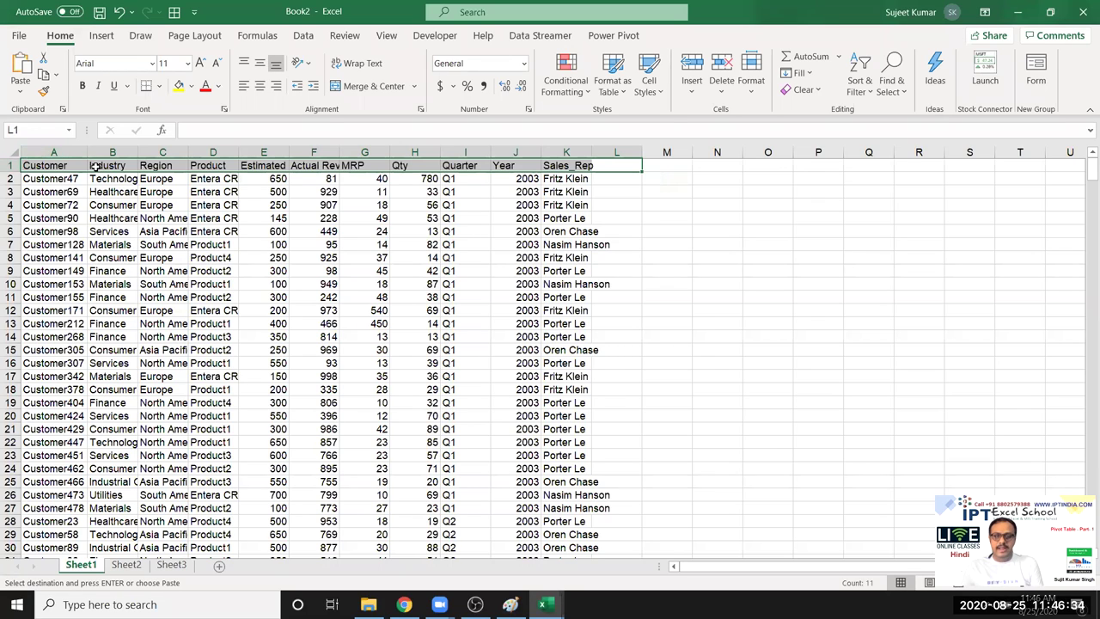
Insert a blank row at row 13 and select the data from A1 to row 27.
{"action": "left_click", "coordinate": [95, 170]}
{"action": "left_click", "coordinate": [311, 182]}
{"action": "left_click", "coordinate": [10, 323]}
{"action": "key", "text": "ctrl+shift+equal"}
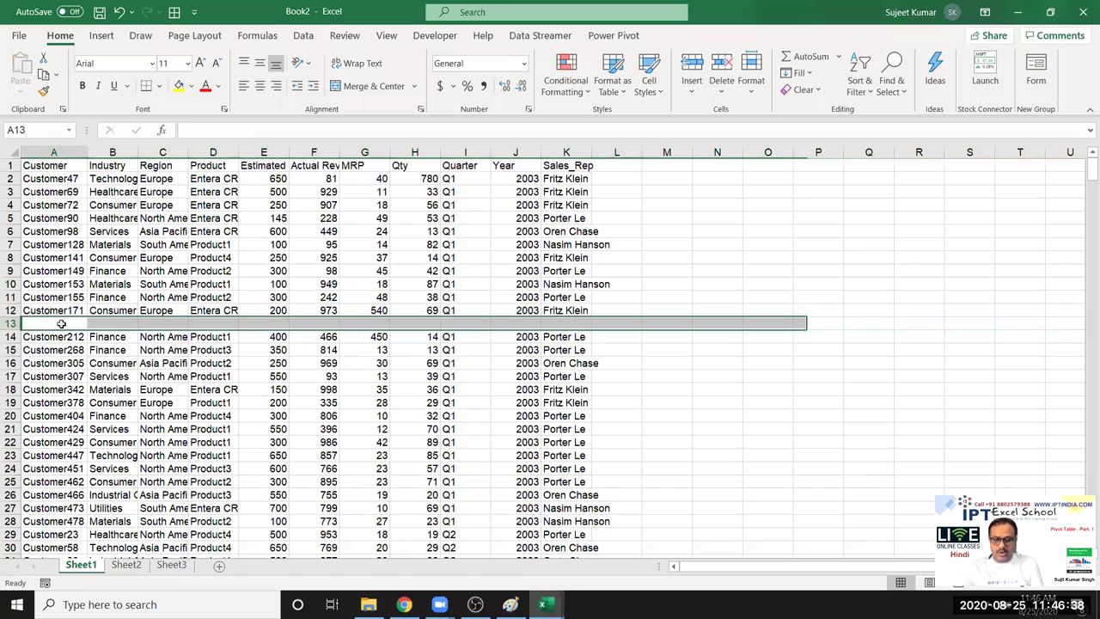
{"action": "left_click", "coordinate": [62, 323]}
{"action": "left_click", "coordinate": [12, 323]}
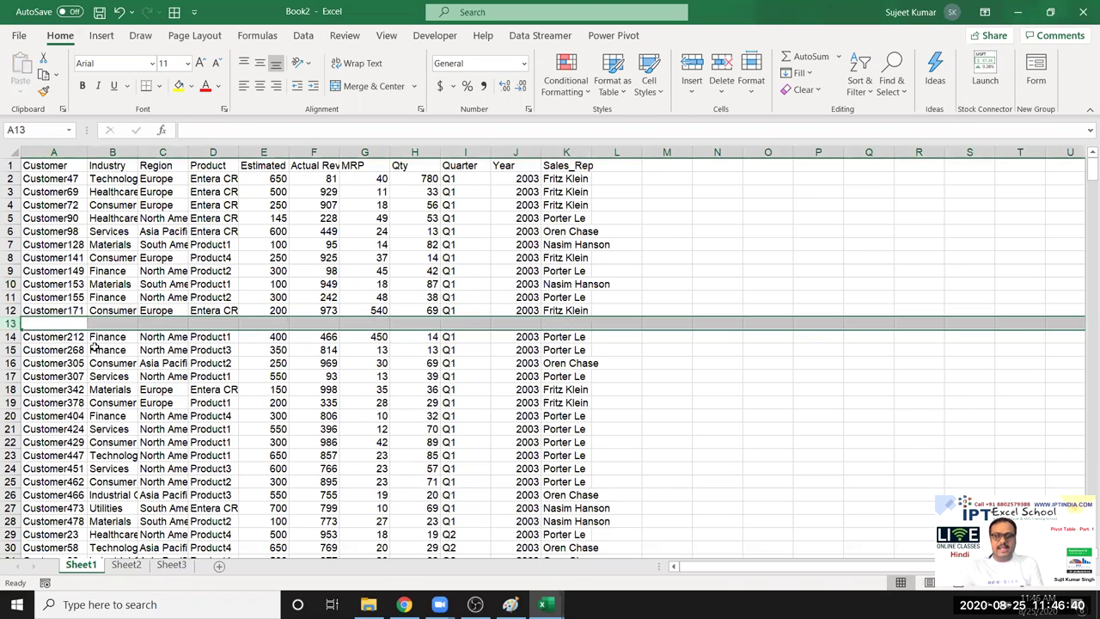
{"action": "left_click", "coordinate": [111, 363]}
{"action": "left_click_drag", "start_coordinate": [49, 163], "coordinate": [563, 511]}
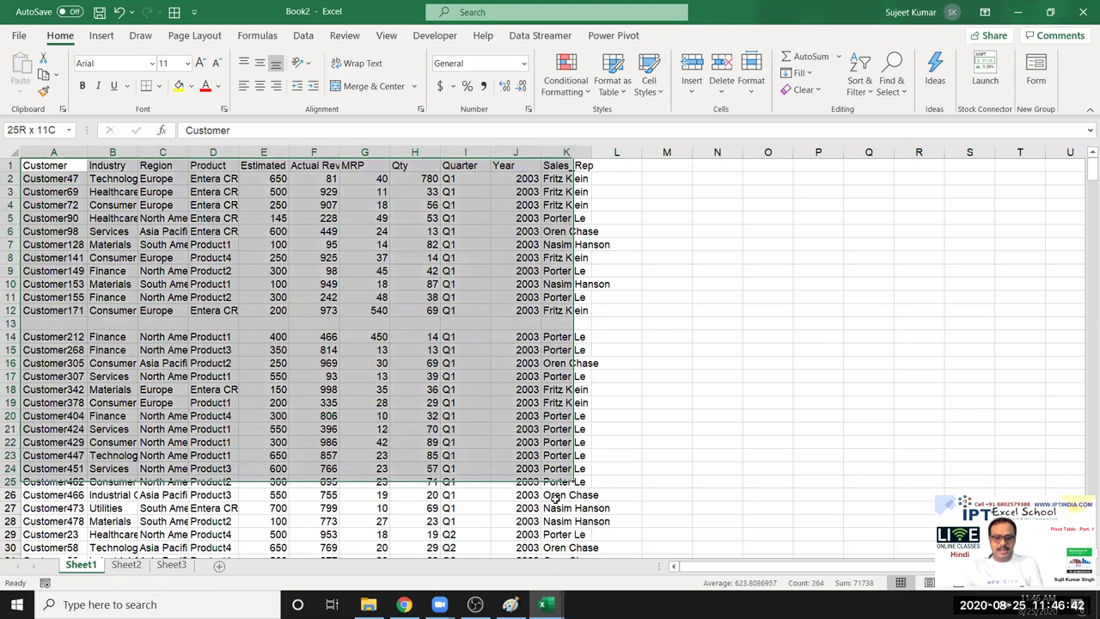
{"action": "left_click_drag", "start_coordinate": [562, 512], "coordinate": [564, 513]}
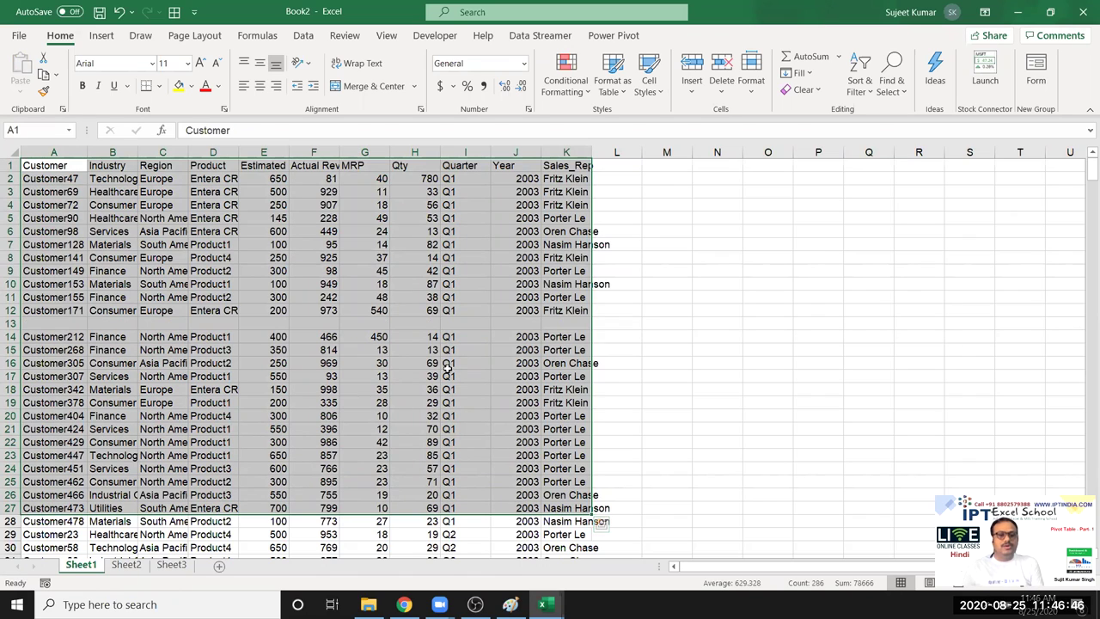
Put a test 0 in E13, check the Ctrl+A data range, then clear row 13.
{"action": "left_click", "coordinate": [279, 323]}
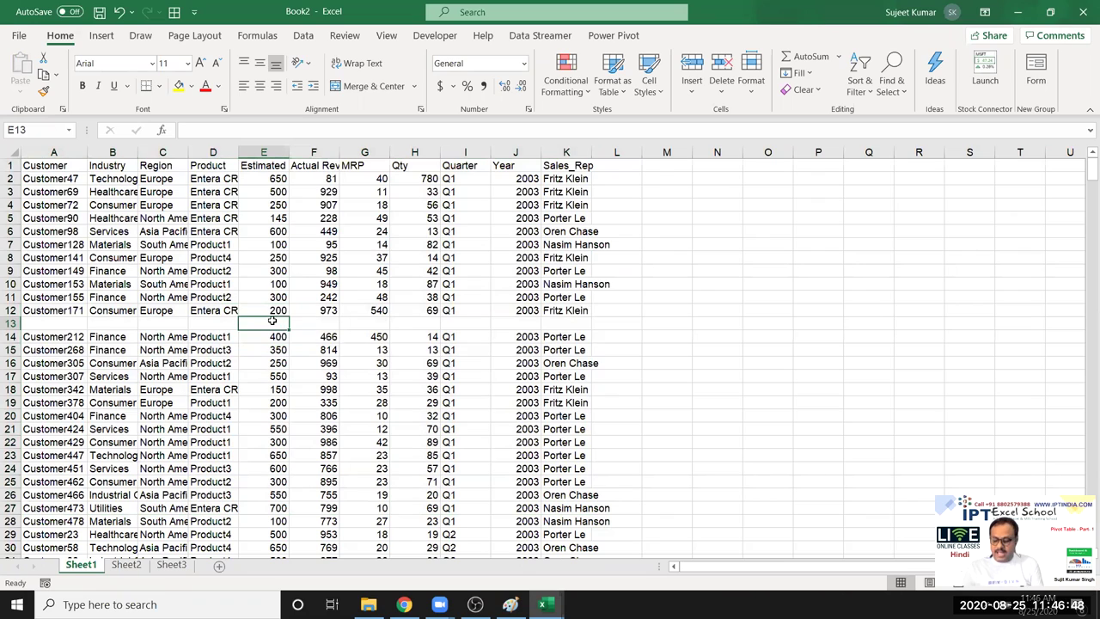
{"action": "type", "text": "0"}
{"action": "left_click", "coordinate": [309, 389]}
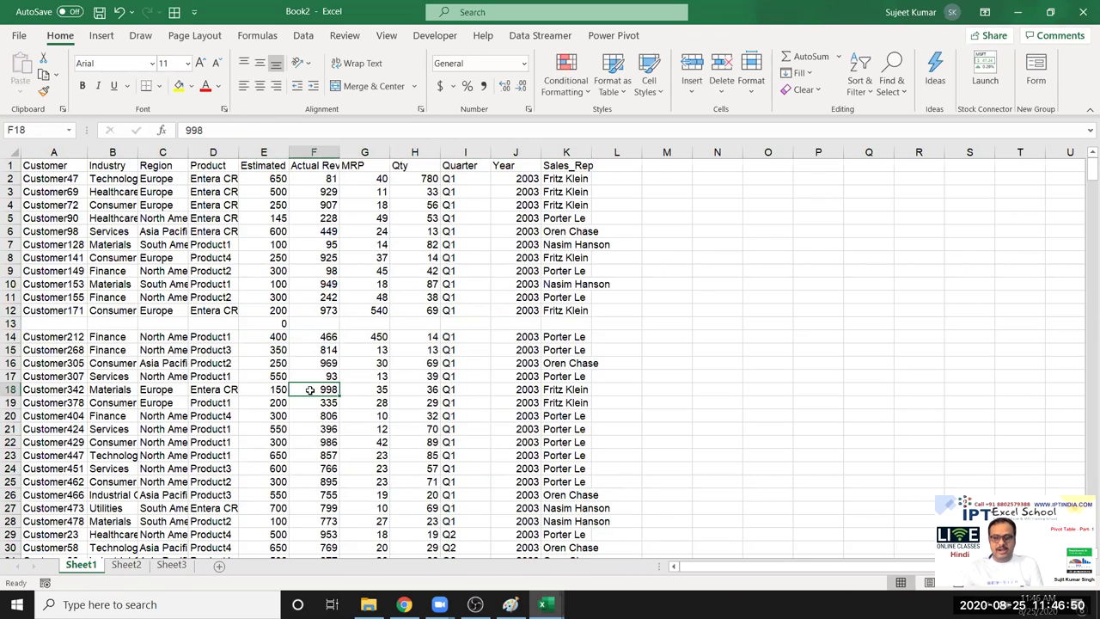
{"action": "left_click", "coordinate": [11, 323]}
{"action": "left_click", "coordinate": [49, 203]}
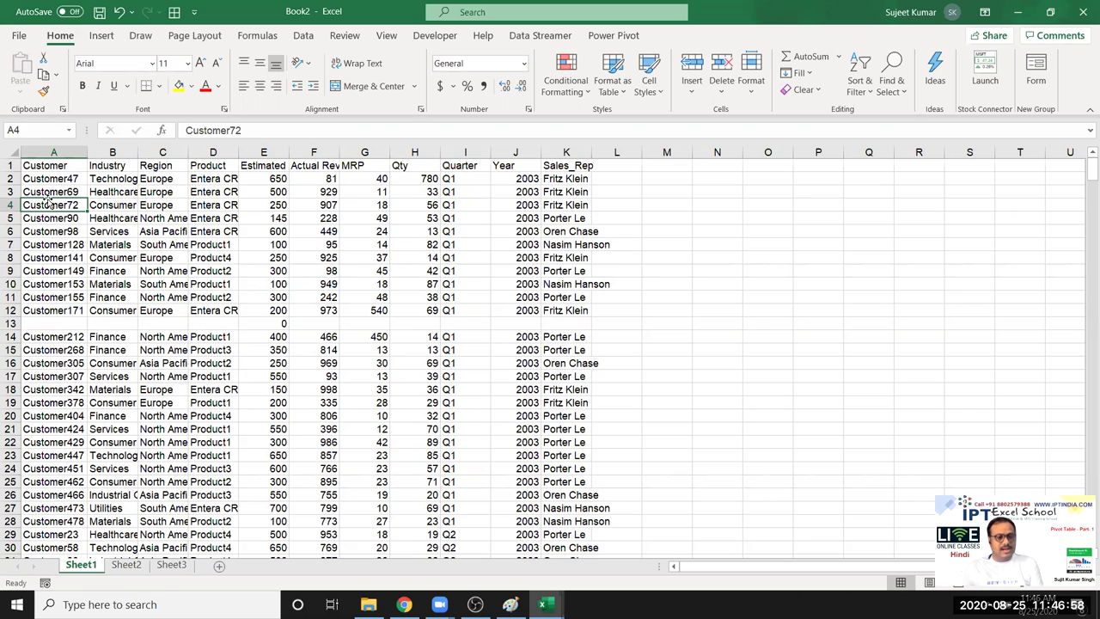
{"action": "key", "text": "ctrl+a"}
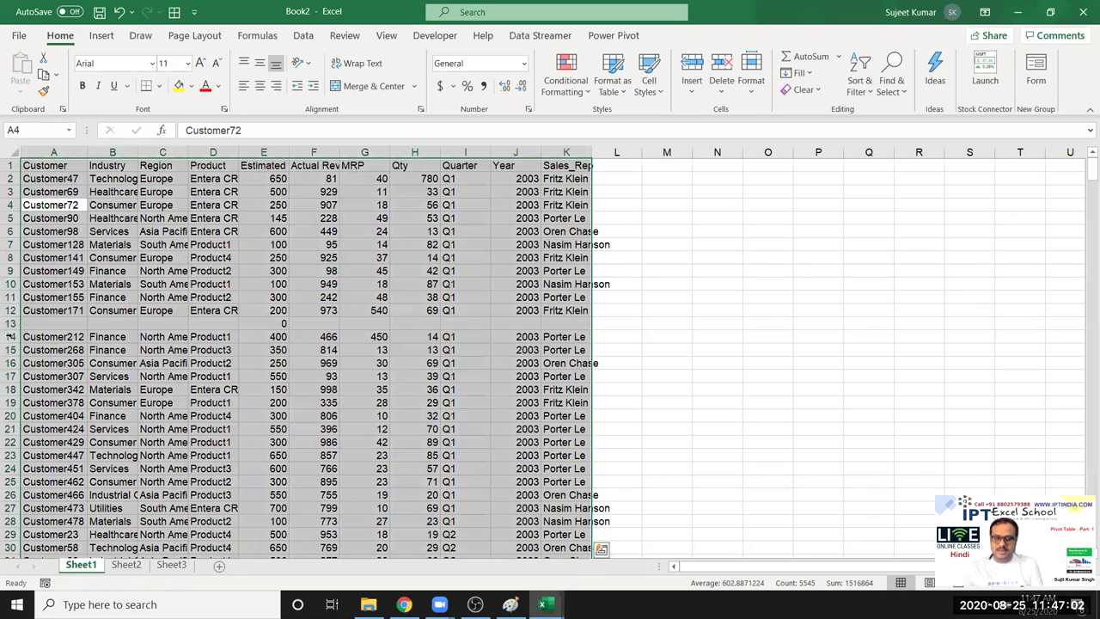
{"action": "left_click", "coordinate": [10, 323]}
{"action": "key", "text": "Delete"}
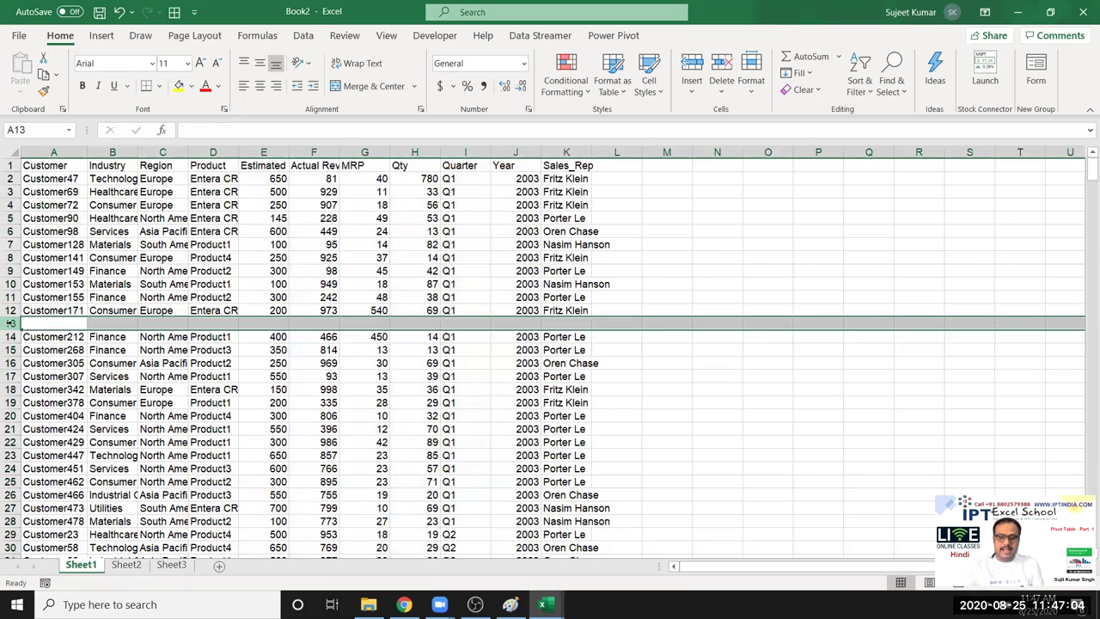
Confirm the data range now ends at row 12, then delete blank row 13 with Ctrl+minus.
{"action": "left_click", "coordinate": [77, 183]}
{"action": "key", "text": "ctrl+a"}
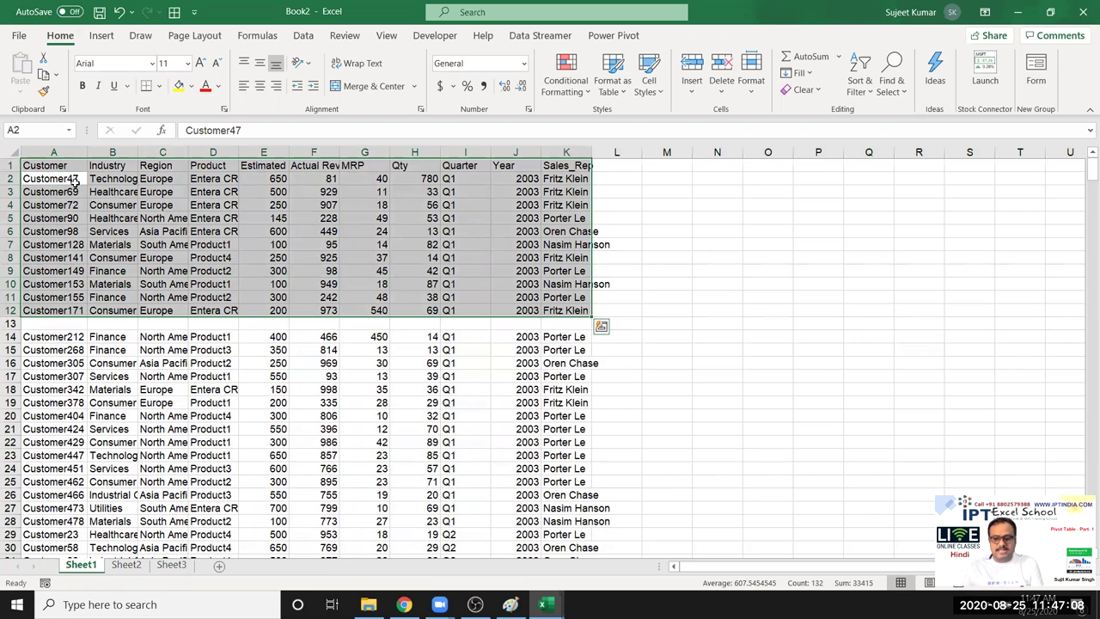
{"action": "left_click", "coordinate": [10, 323]}
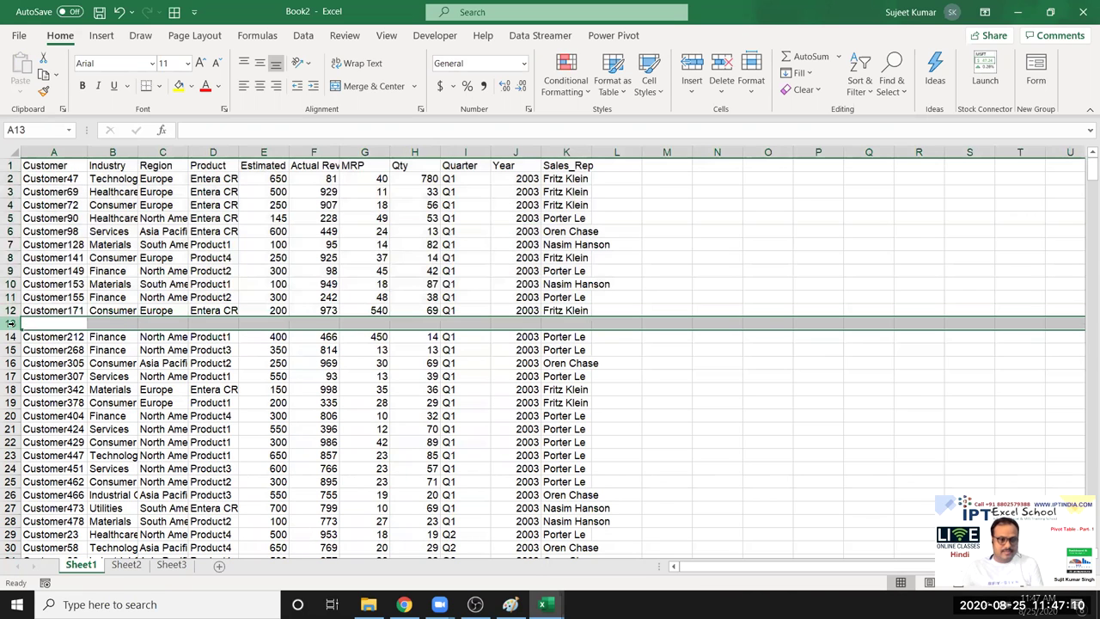
{"action": "key", "text": "ctrl+minus"}
AutoFit column B so Consumer Goods and Industrial Goods show in full.
{"action": "left_click", "coordinate": [108, 218]}
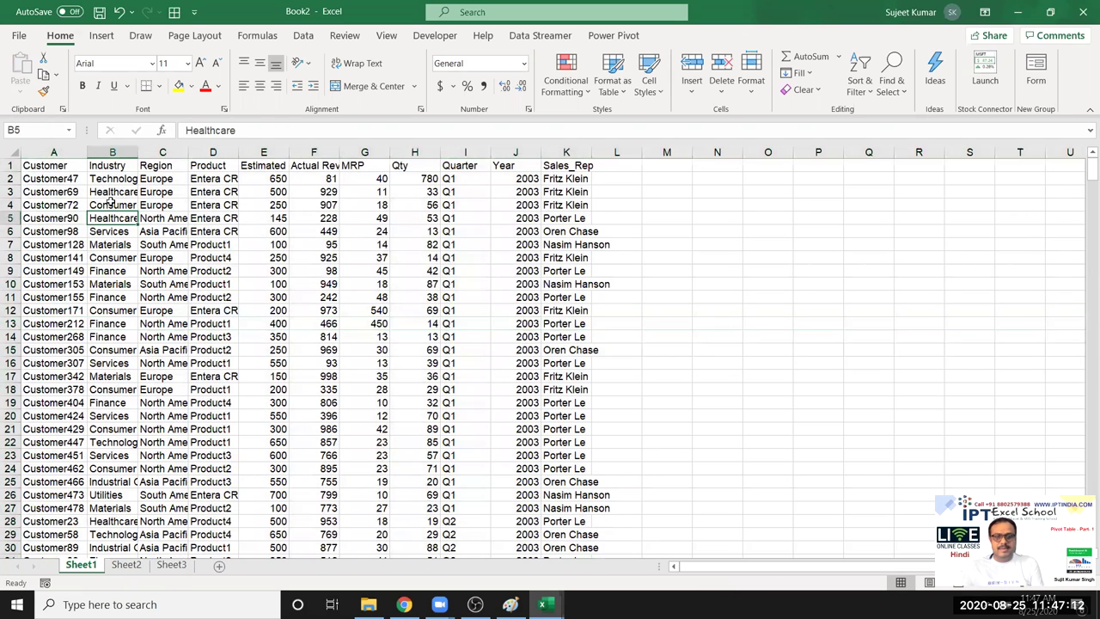
{"action": "left_click_drag", "start_coordinate": [48, 163], "coordinate": [560, 447]}
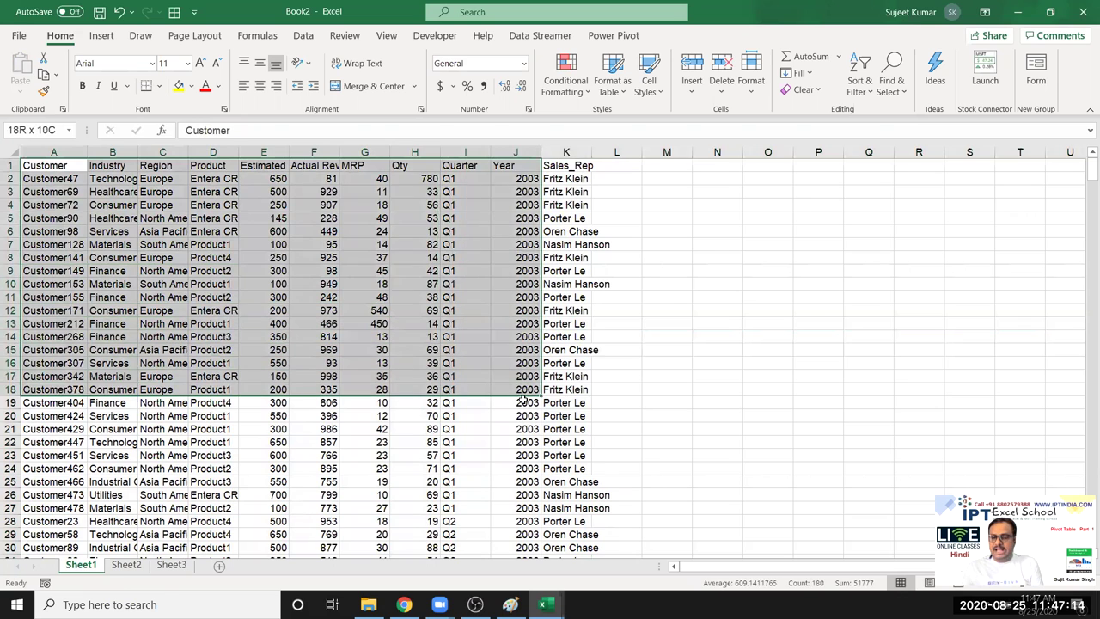
{"action": "left_click", "coordinate": [222, 262]}
{"action": "left_click", "coordinate": [47, 151]}
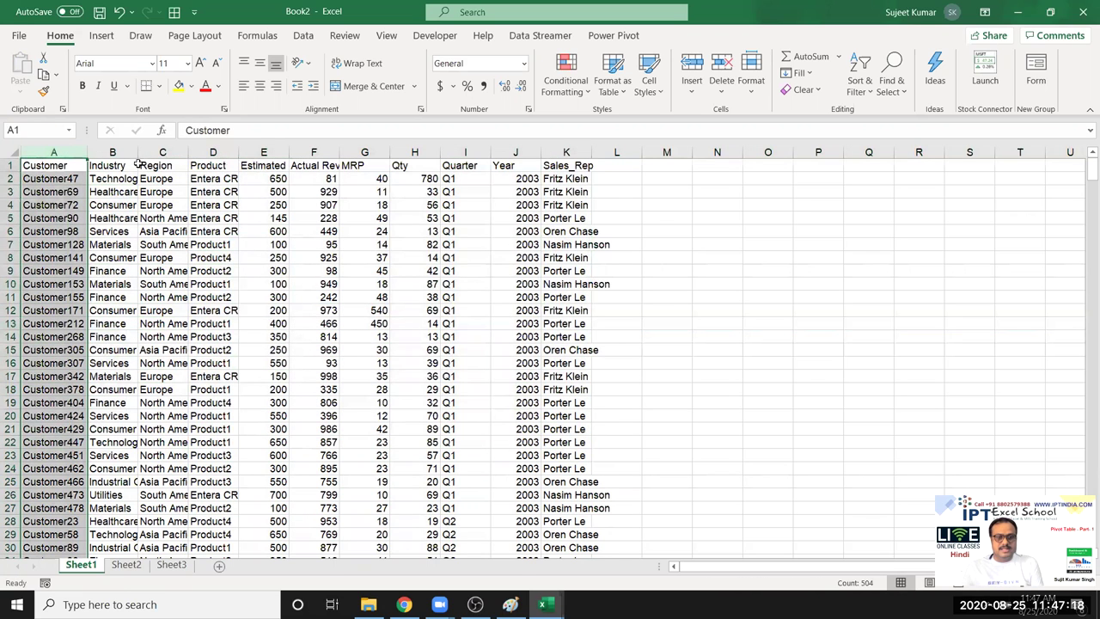
{"action": "double_click", "coordinate": [138, 152]}
Review the columns from Industry through Sales_Rep, ending back at cell A1.
{"action": "left_click", "coordinate": [142, 165]}
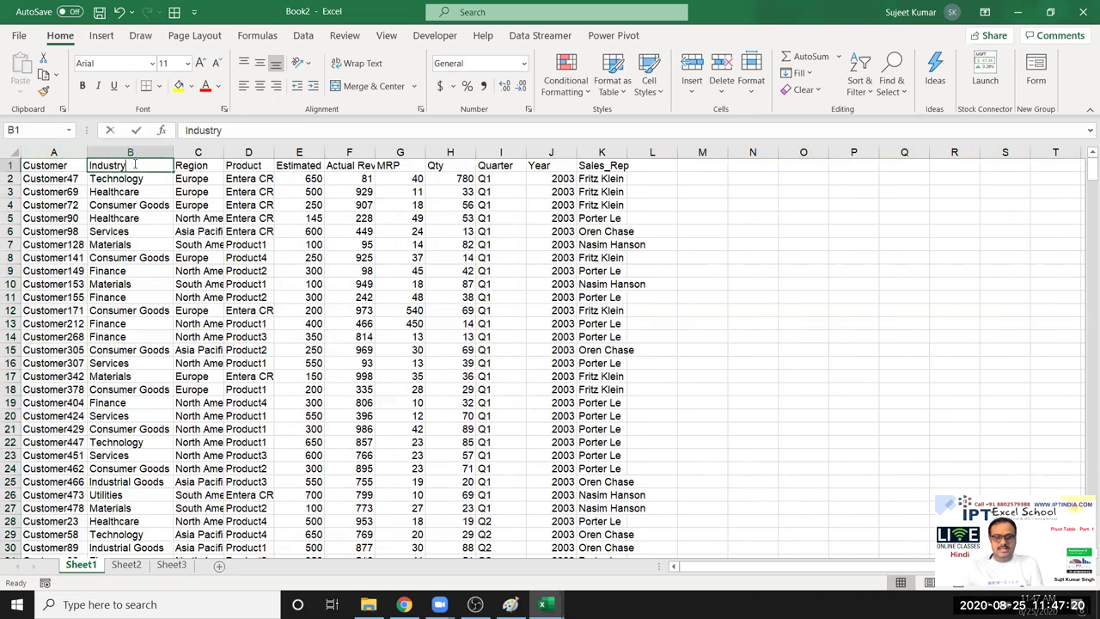
{"action": "left_click", "coordinate": [194, 166]}
{"action": "left_click", "coordinate": [247, 165]}
{"action": "left_click", "coordinate": [292, 165]}
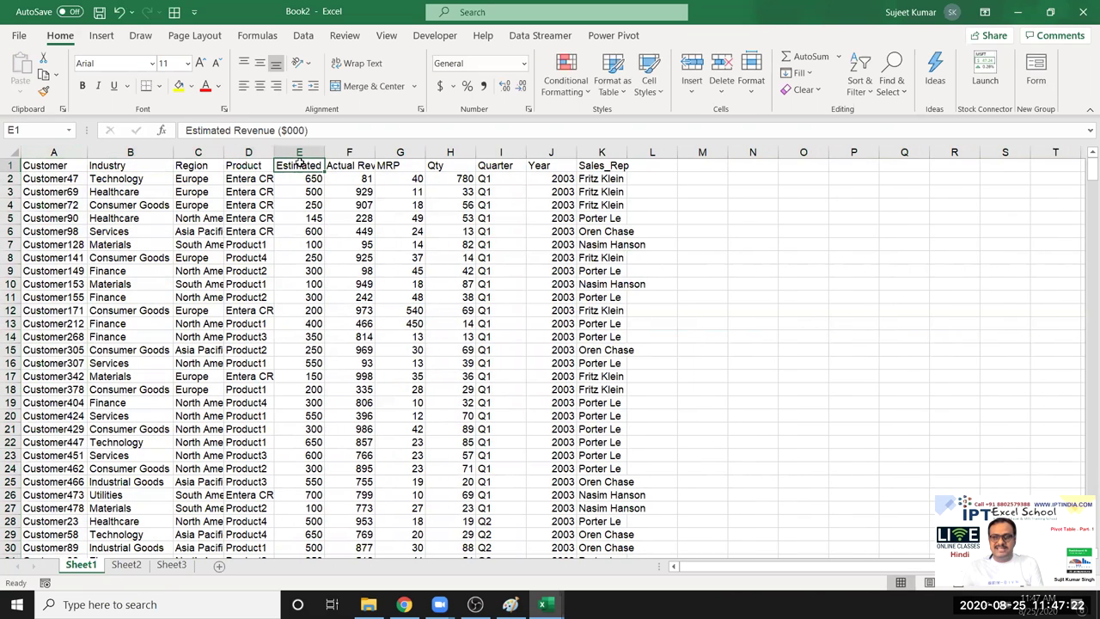
{"action": "left_click", "coordinate": [332, 152]}
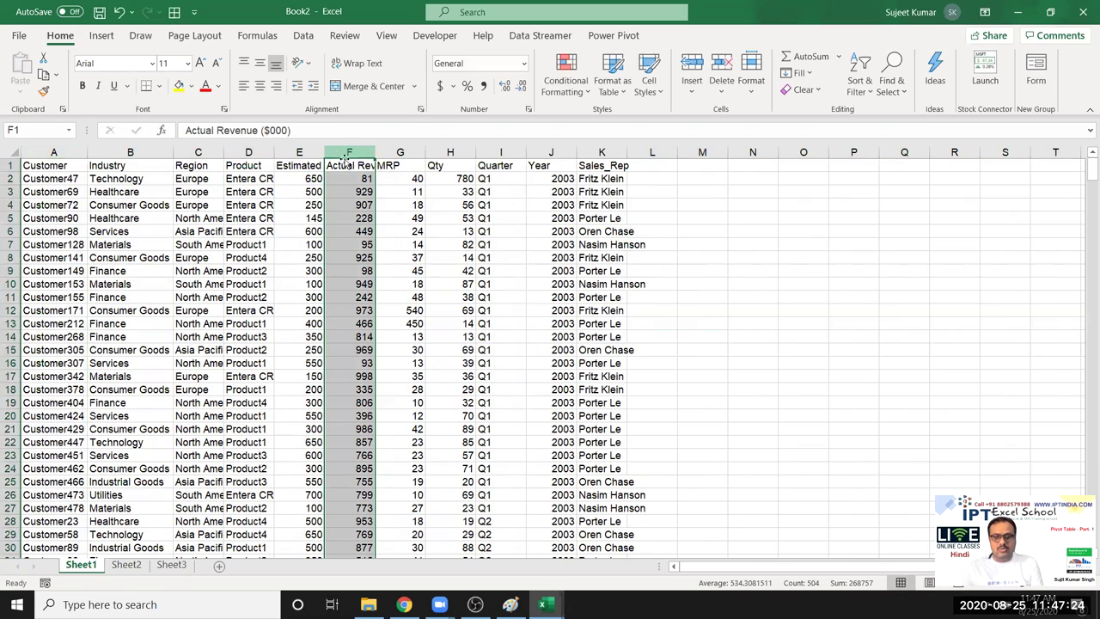
{"action": "left_click", "coordinate": [410, 152]}
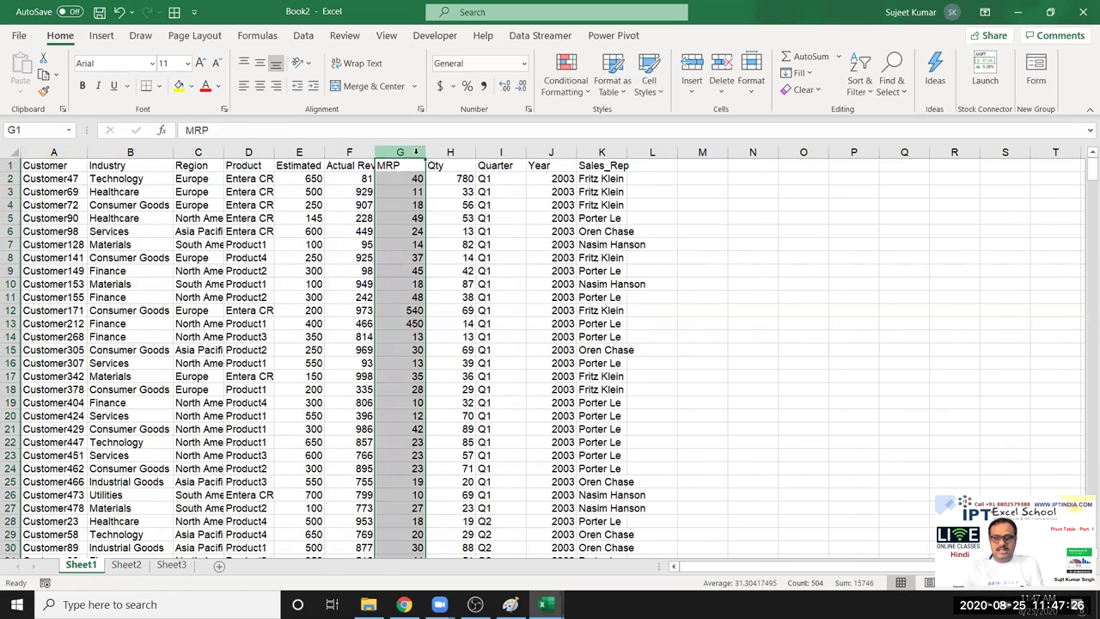
{"action": "left_click", "coordinate": [448, 152]}
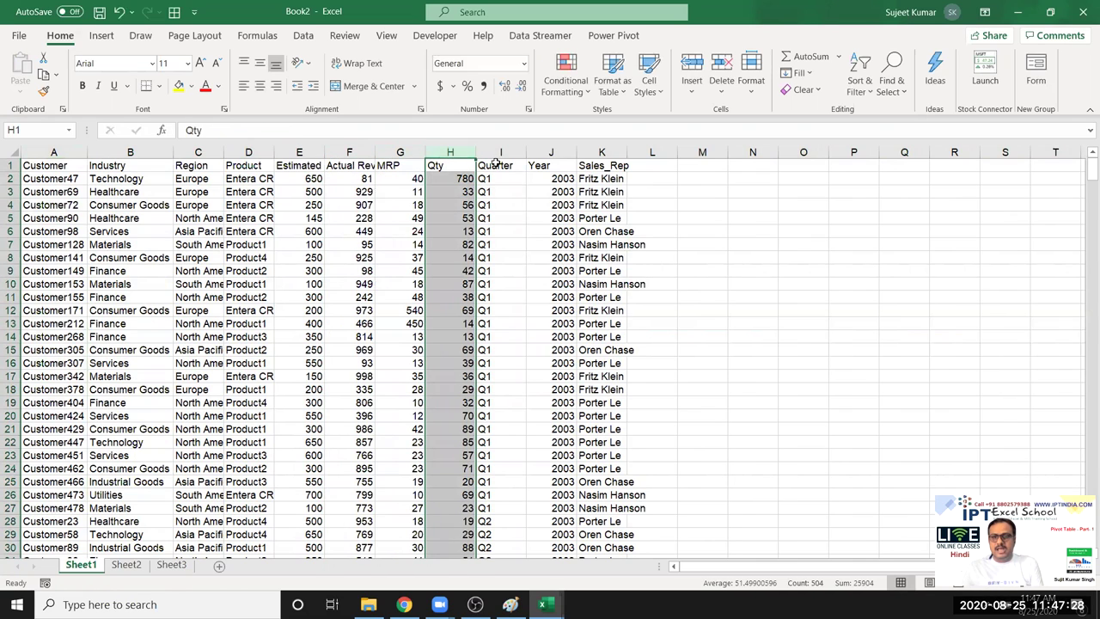
{"action": "left_click", "coordinate": [500, 153]}
{"action": "left_click", "coordinate": [551, 153]}
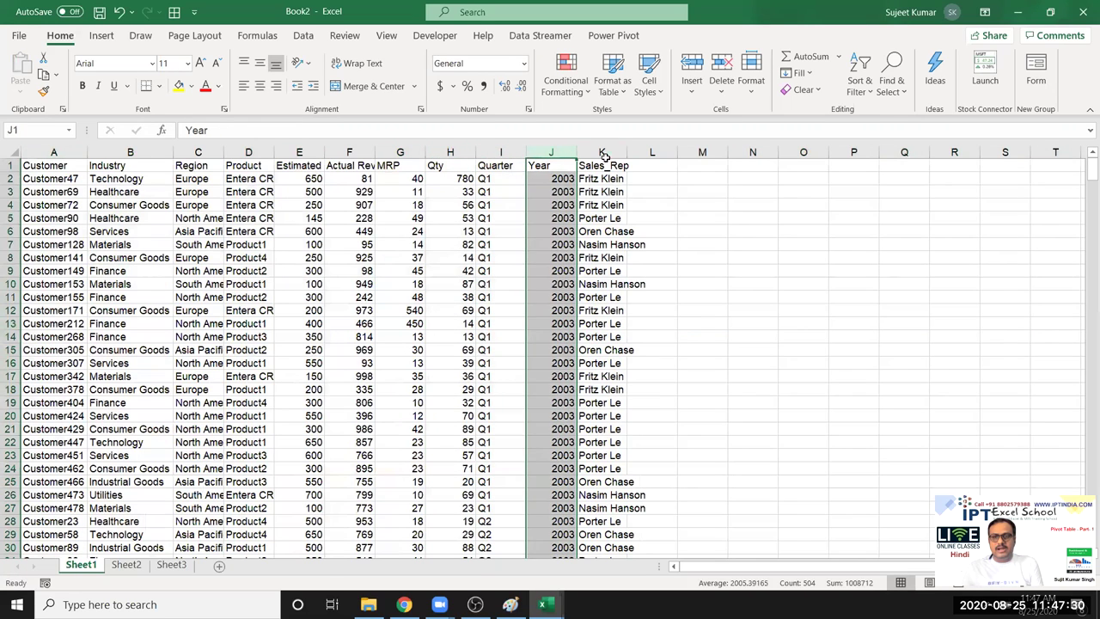
{"action": "left_click", "coordinate": [606, 153]}
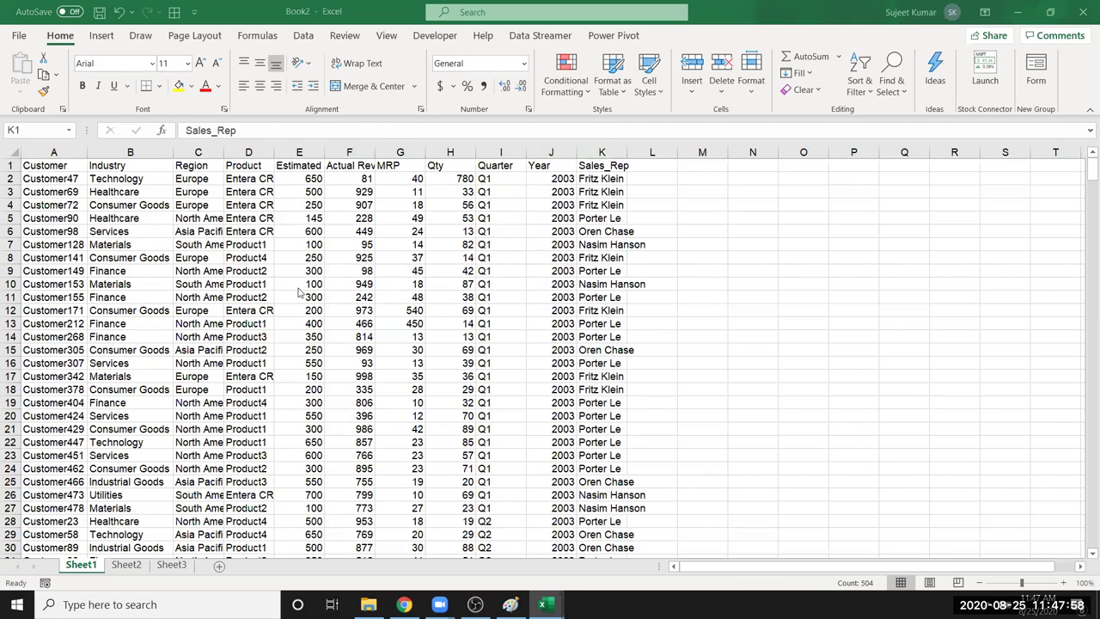
{"action": "key", "text": "ctrl+space"}
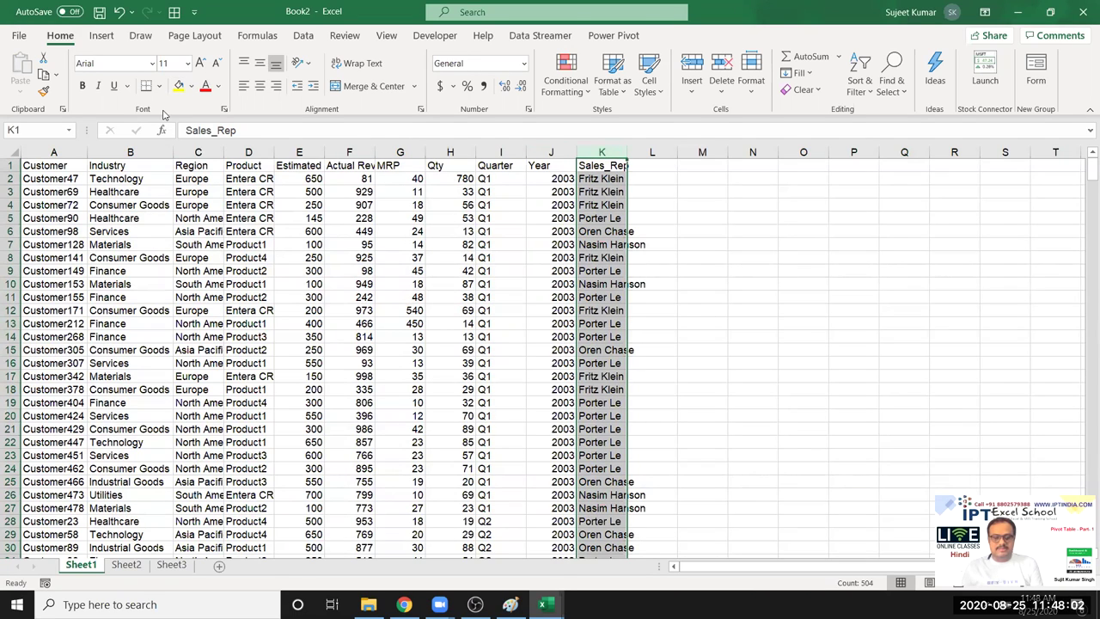
{"action": "left_click", "coordinate": [59, 166]}
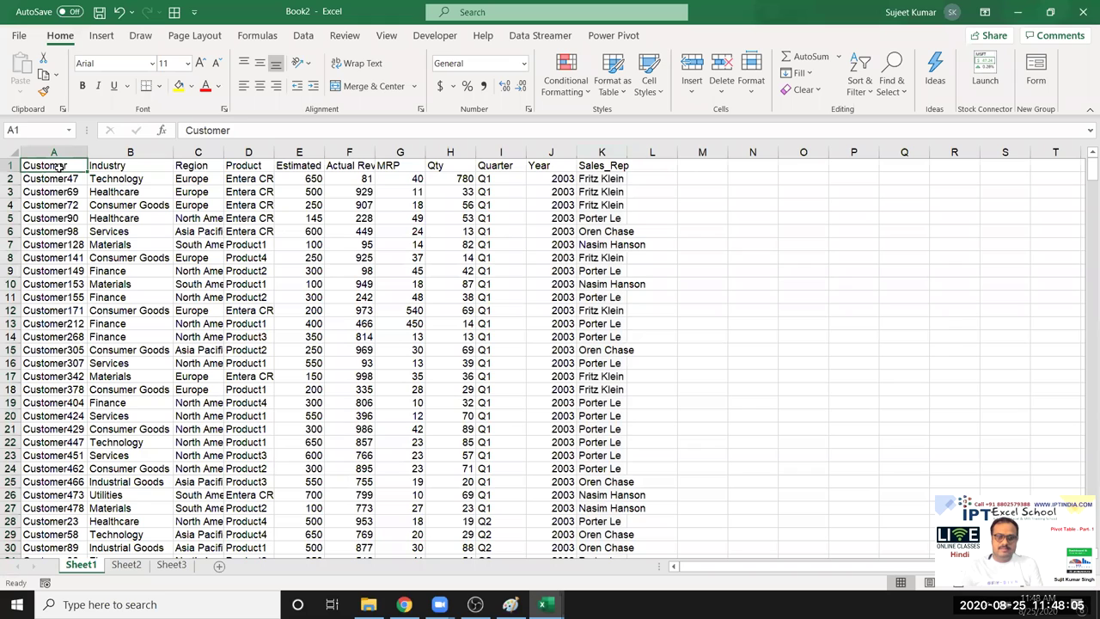
Create a PivotTable on a new sheet summing Qty by Region, with North America at 10420.
{"action": "left_click", "coordinate": [101, 35]}
{"action": "left_click", "coordinate": [26, 71]}
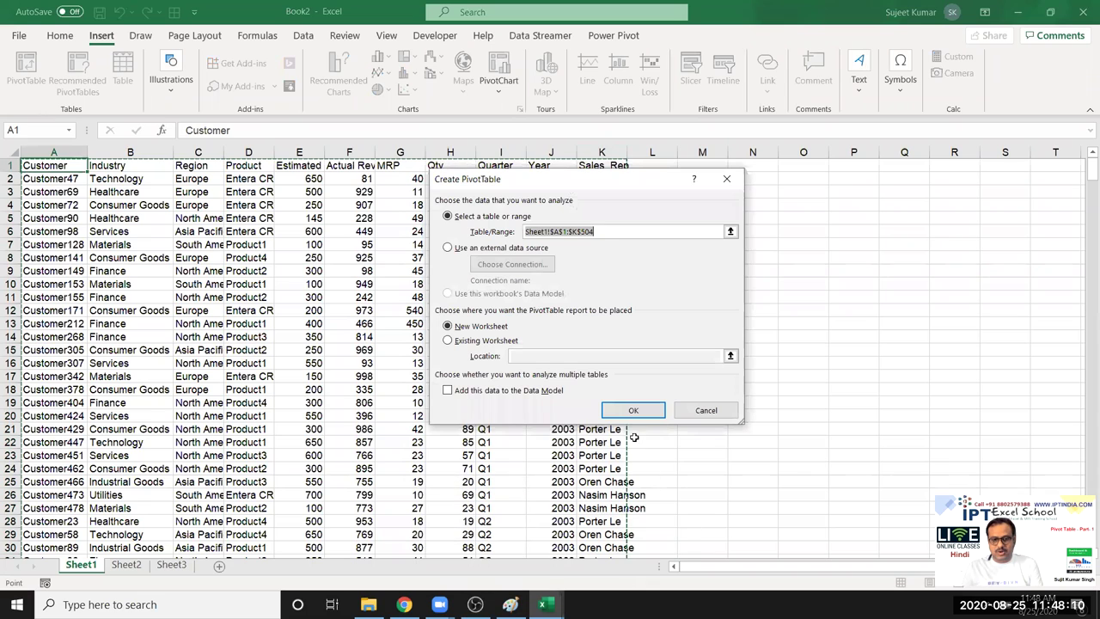
{"action": "left_click", "coordinate": [633, 415]}
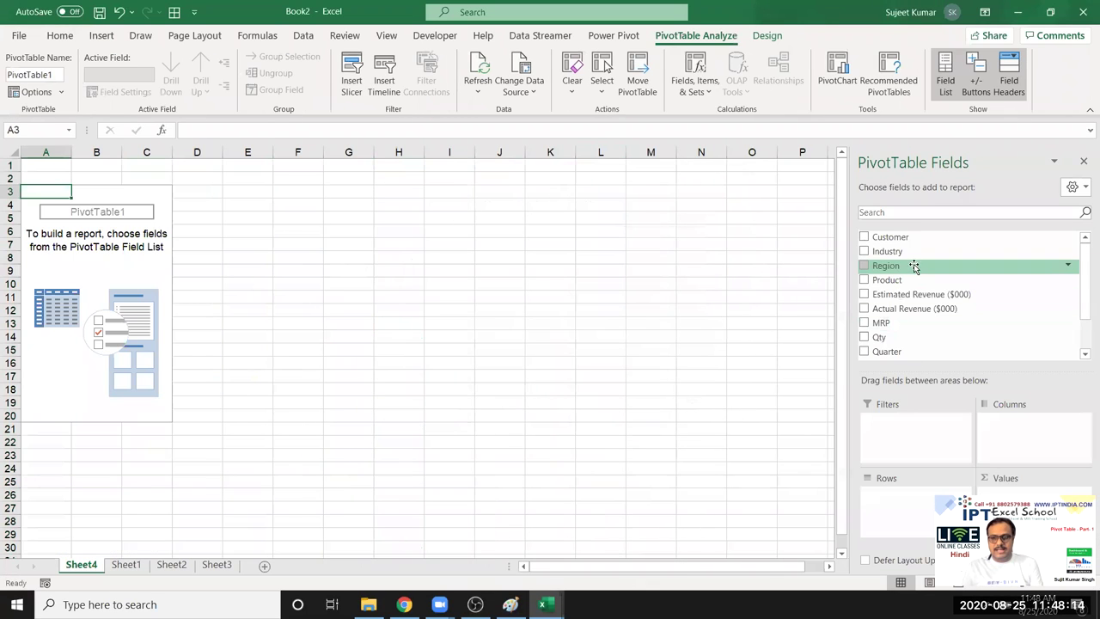
{"action": "left_click_drag", "start_coordinate": [913, 267], "coordinate": [913, 504]}
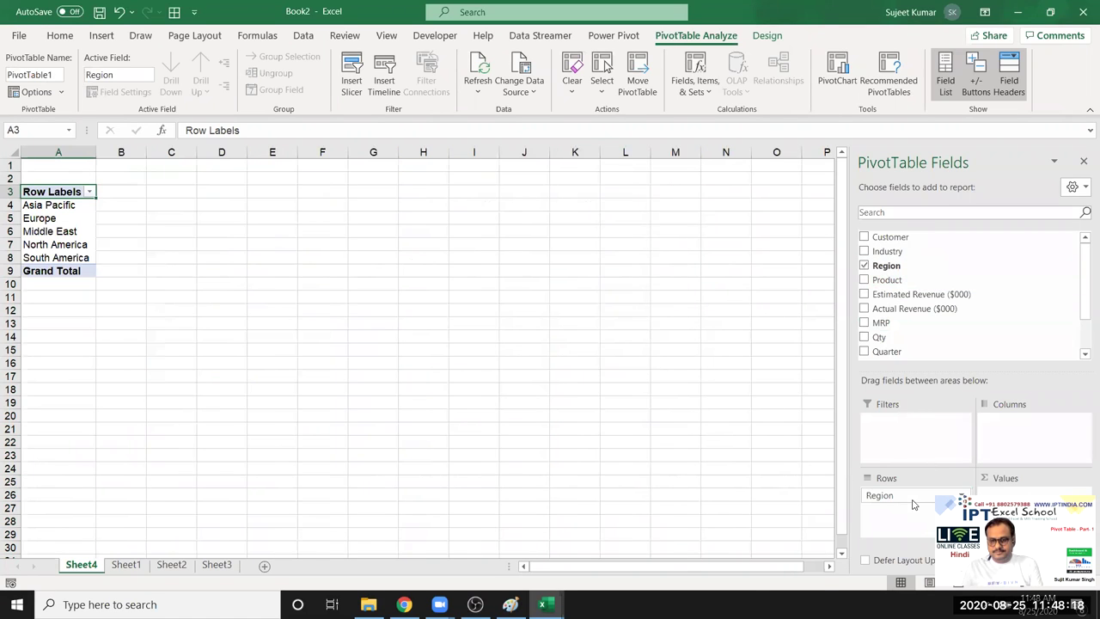
{"action": "left_click_drag", "start_coordinate": [912, 336], "coordinate": [1022, 503]}
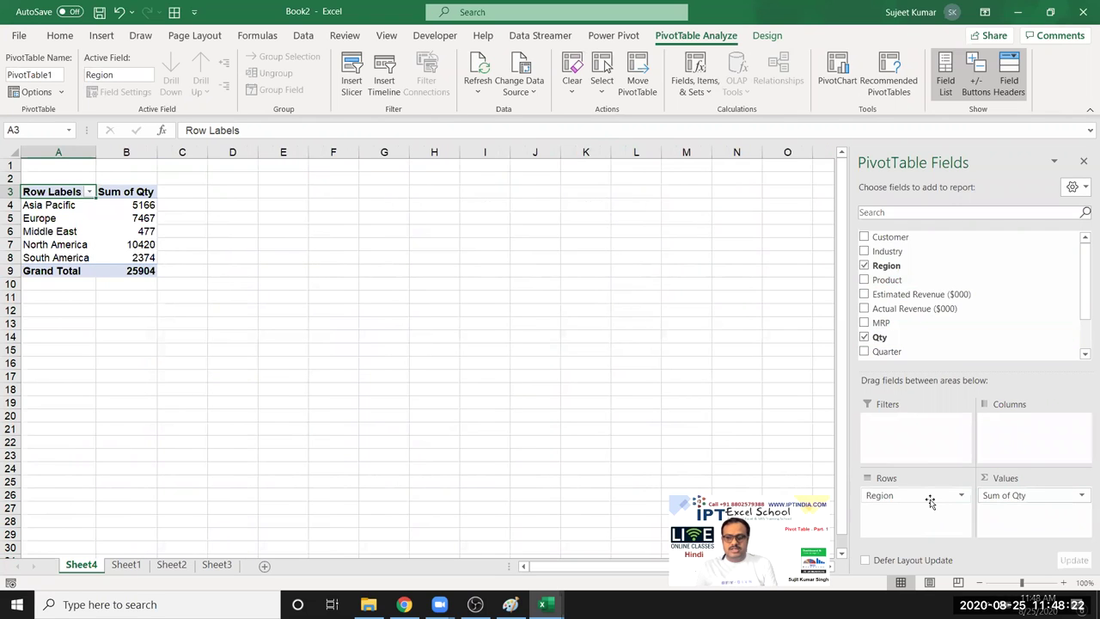
{"action": "left_click", "coordinate": [28, 208]}
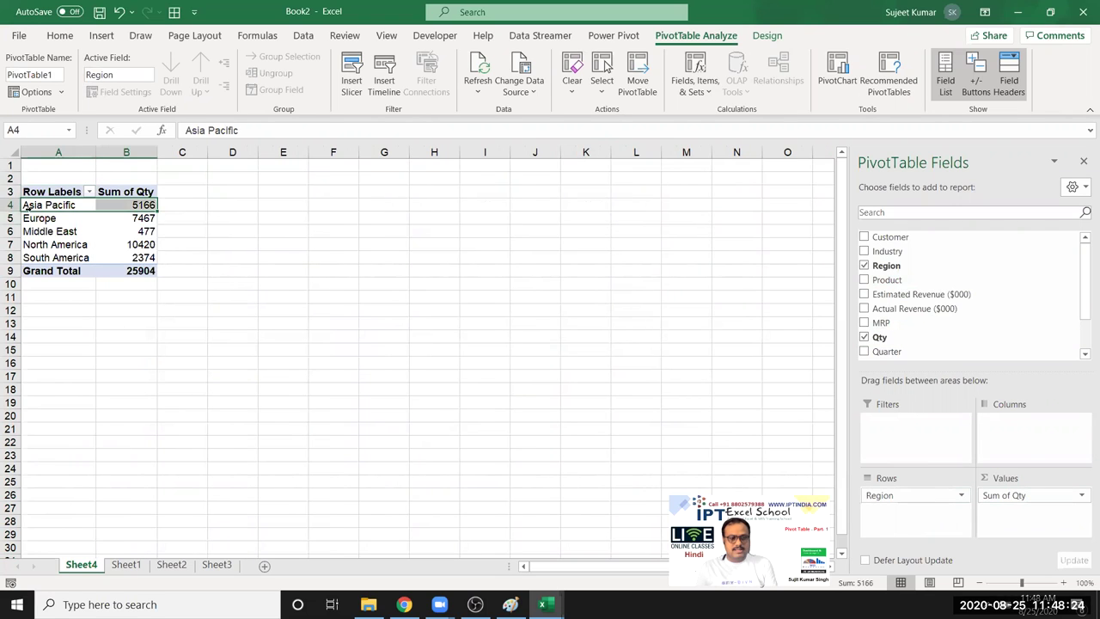
{"action": "left_click_drag", "start_coordinate": [27, 207], "coordinate": [26, 245]}
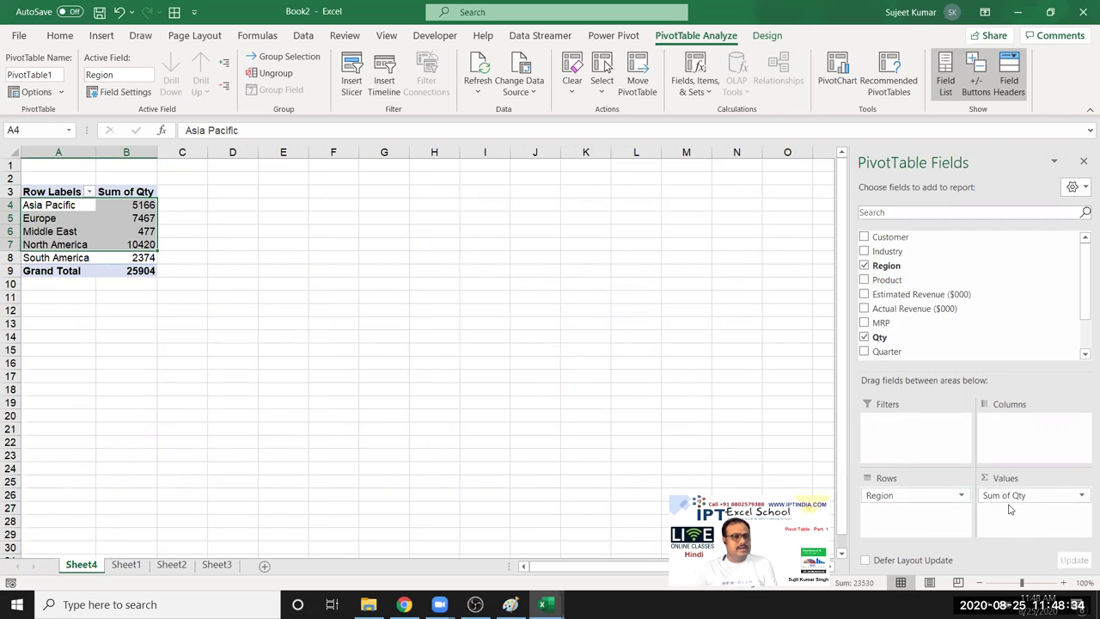
{"action": "left_click", "coordinate": [126, 242]}
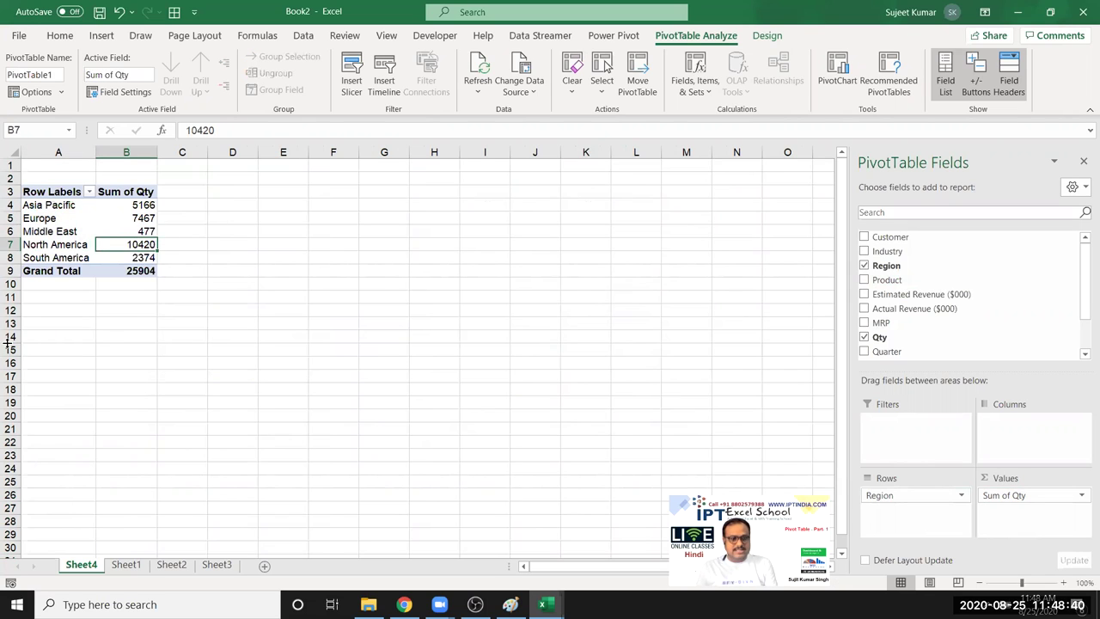
Rename the pivot headings to Region and Total Qty.
{"action": "left_click", "coordinate": [54, 193]}
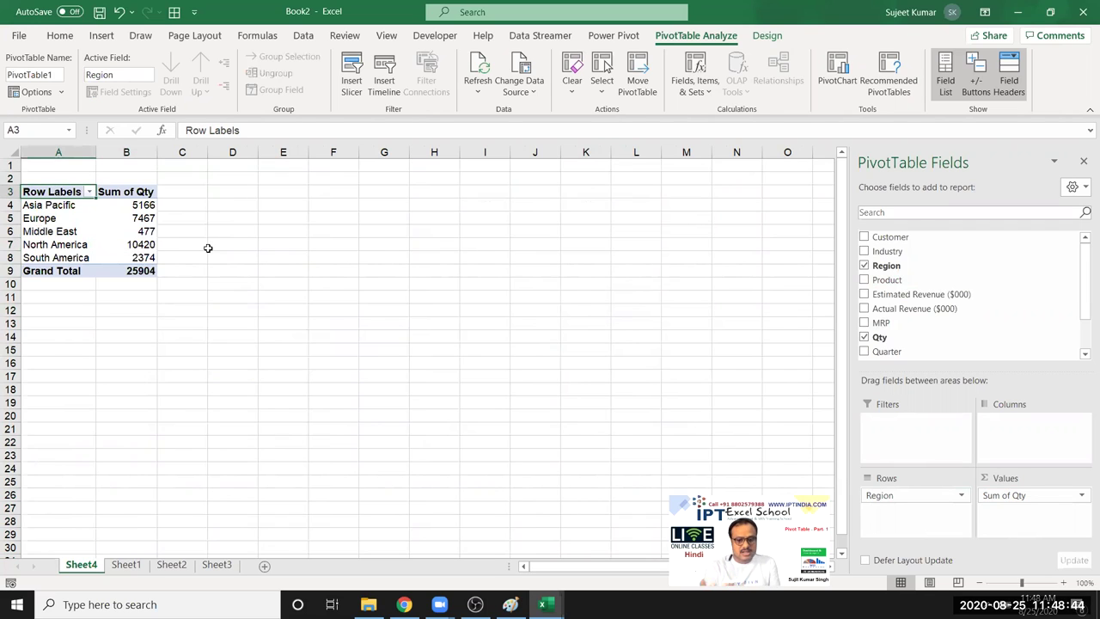
{"action": "type", "text": "R"}
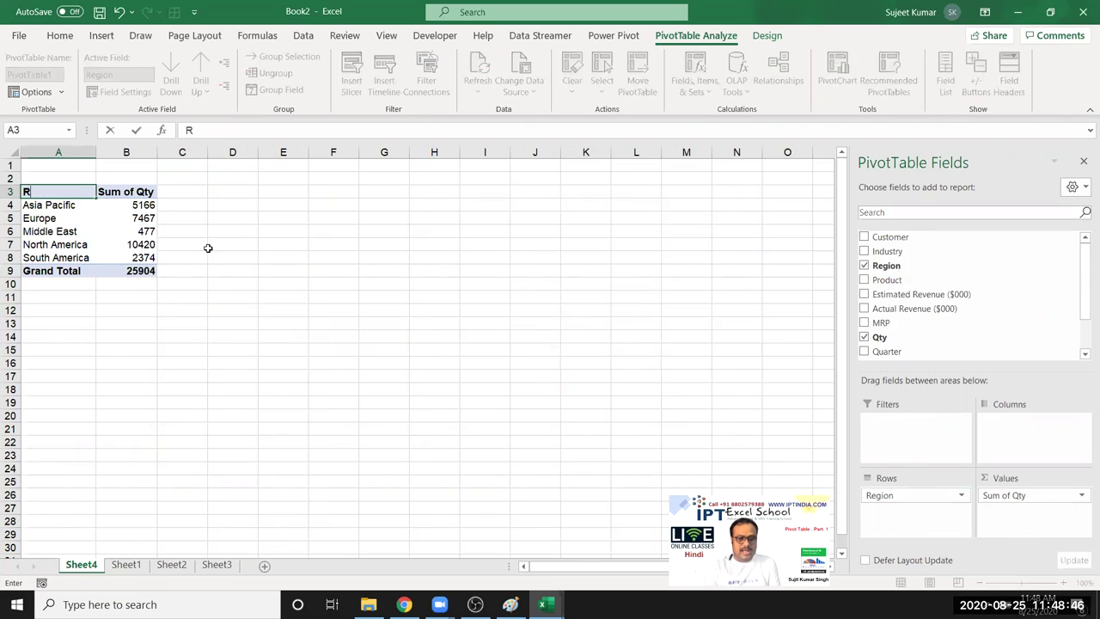
{"action": "type", "text": "egi"}
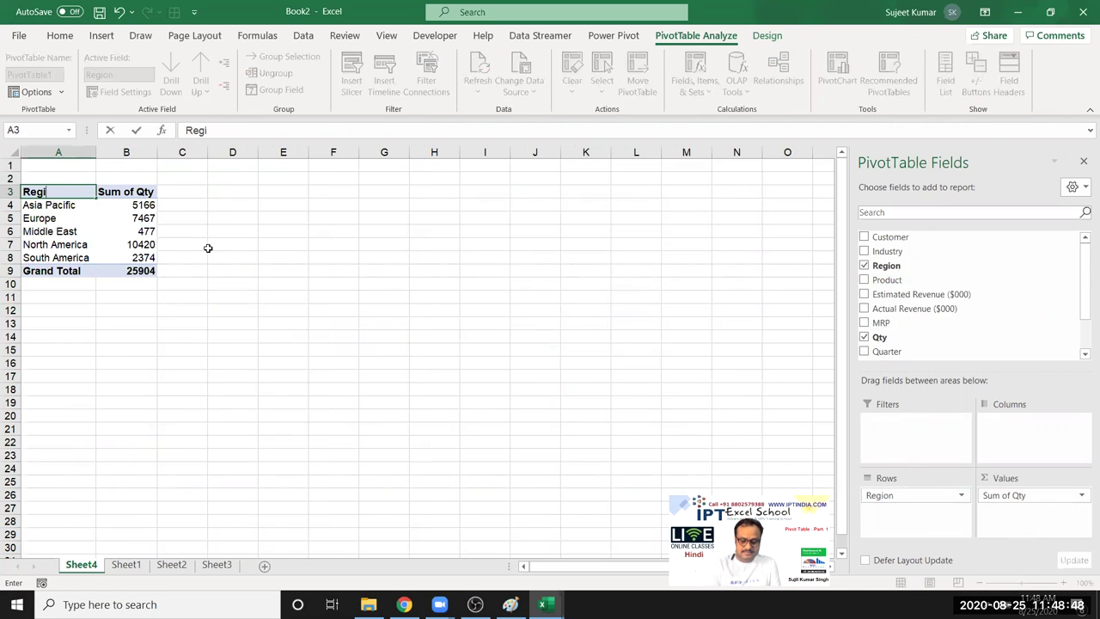
{"action": "key", "text": "Return"}
{"action": "key", "text": "Up"}
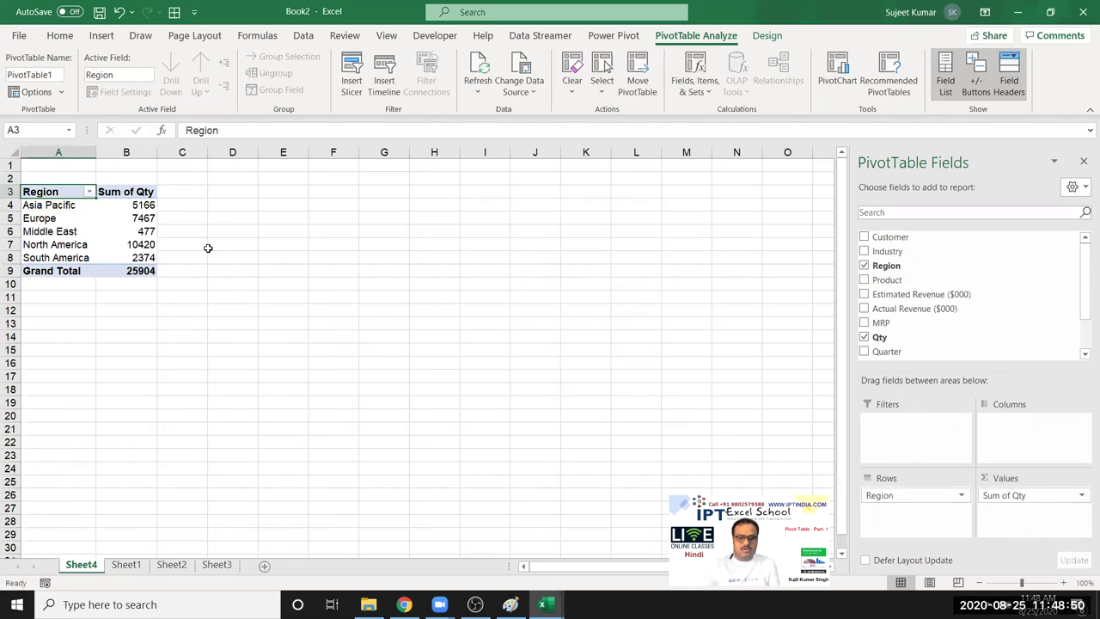
{"action": "key", "text": "Right"}
{"action": "type", "text": "Total Qty"}
{"action": "key", "text": "Return"}
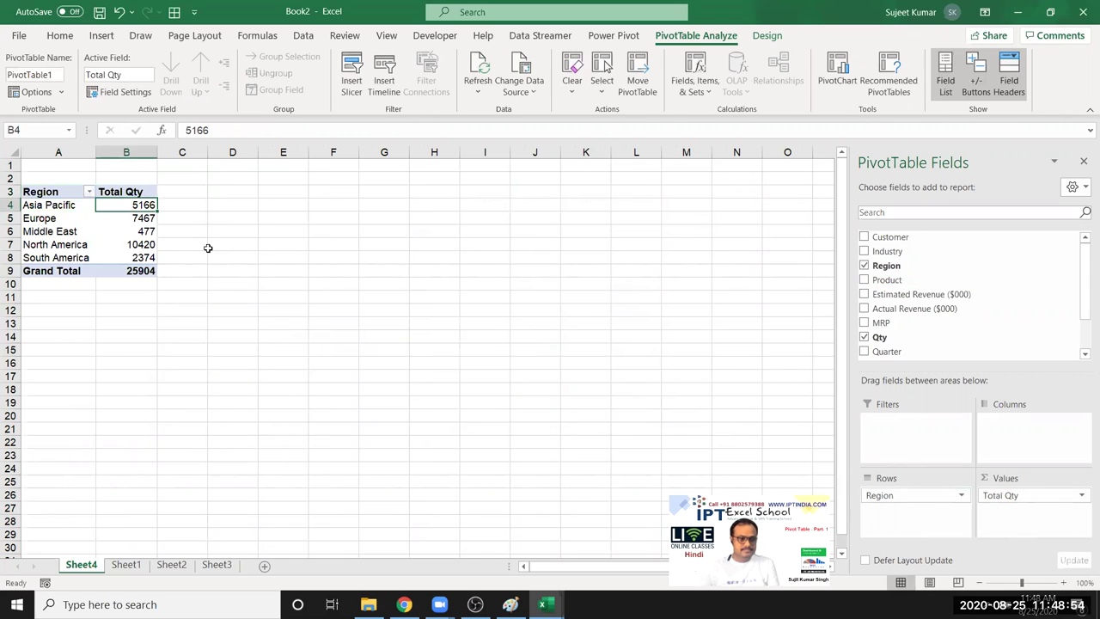
Check the Region labels, quantities B4:B8 and the whole pivot table.
{"action": "left_click", "coordinate": [47, 184]}
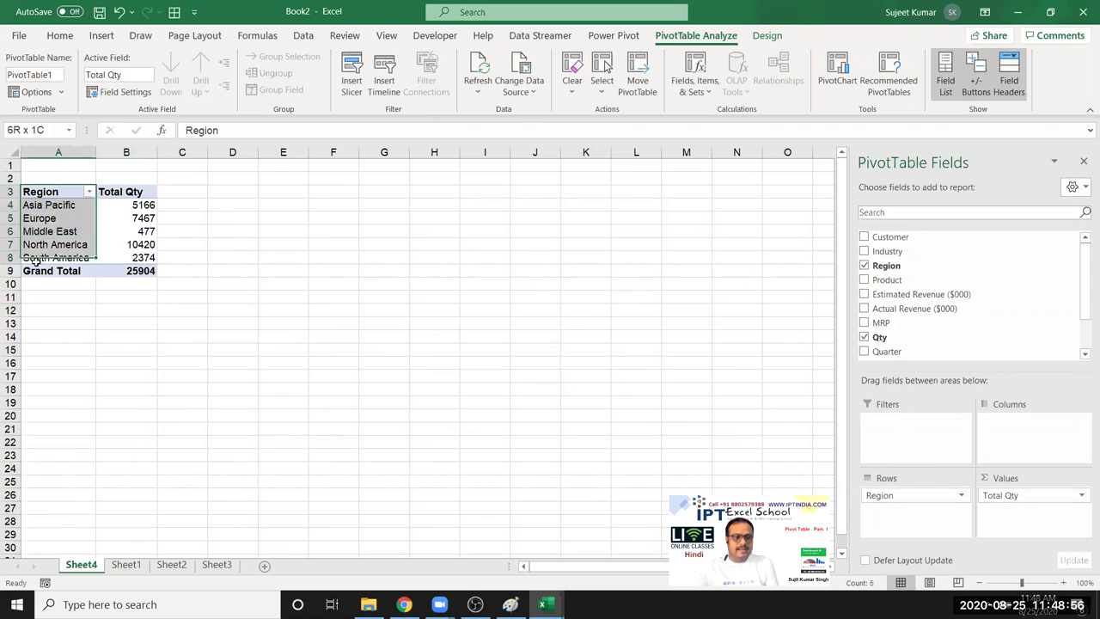
{"action": "left_click", "coordinate": [137, 192]}
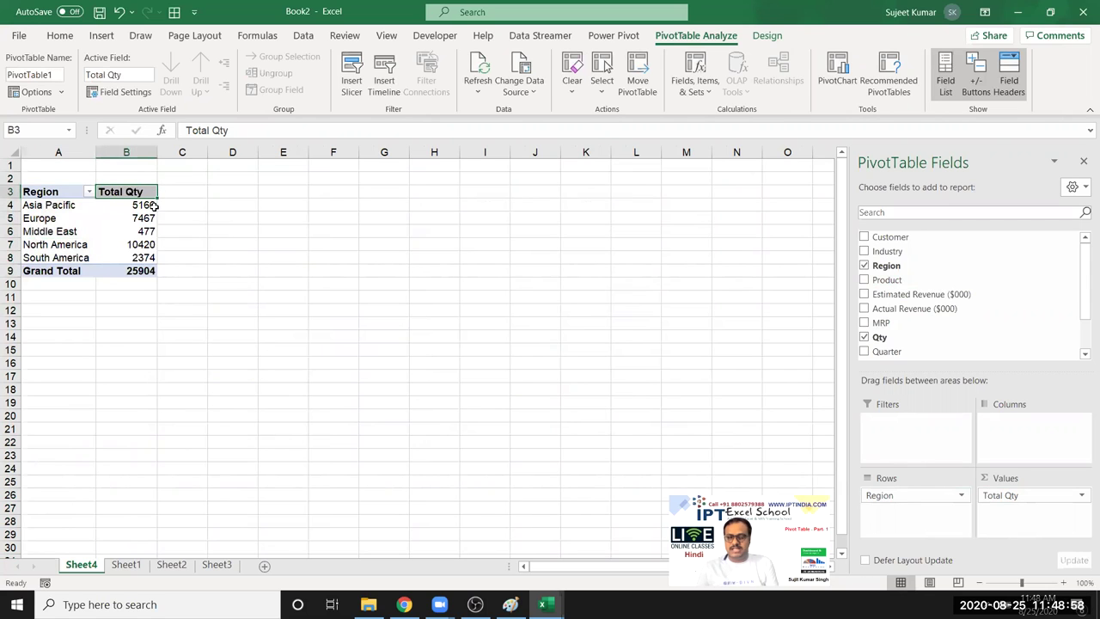
{"action": "left_click_drag", "start_coordinate": [147, 205], "coordinate": [142, 258]}
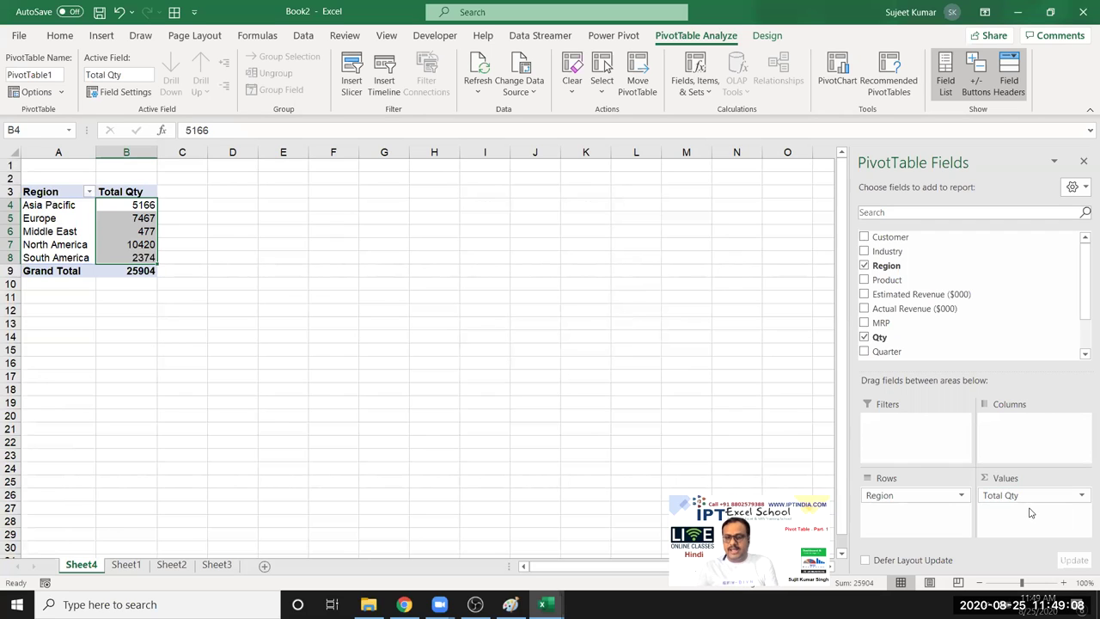
{"action": "left_click", "coordinate": [123, 236]}
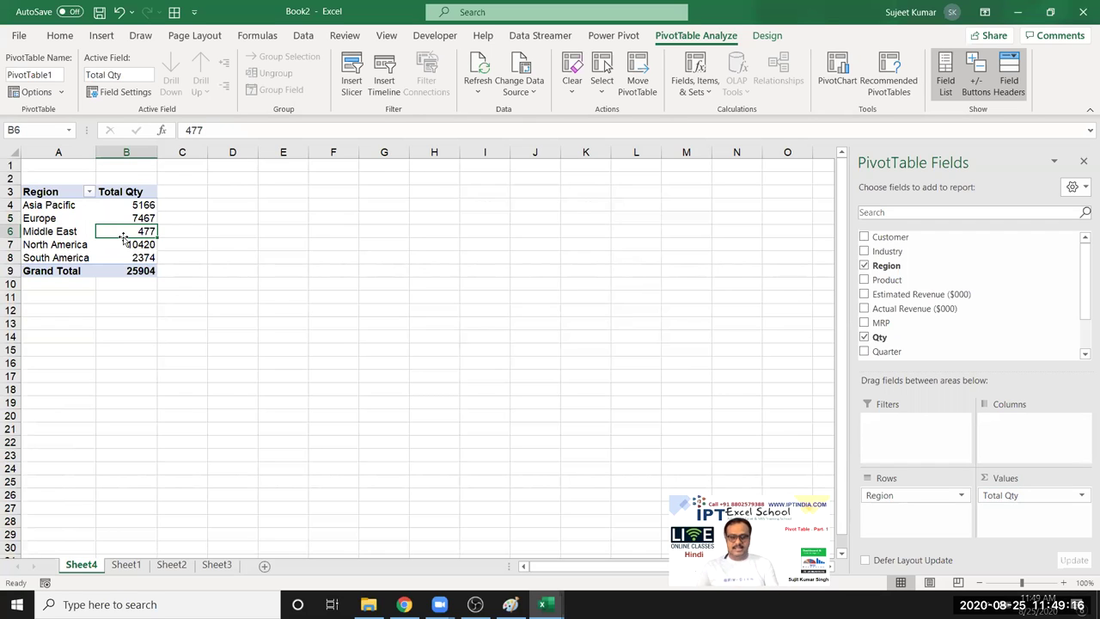
{"action": "left_click", "coordinate": [47, 191]}
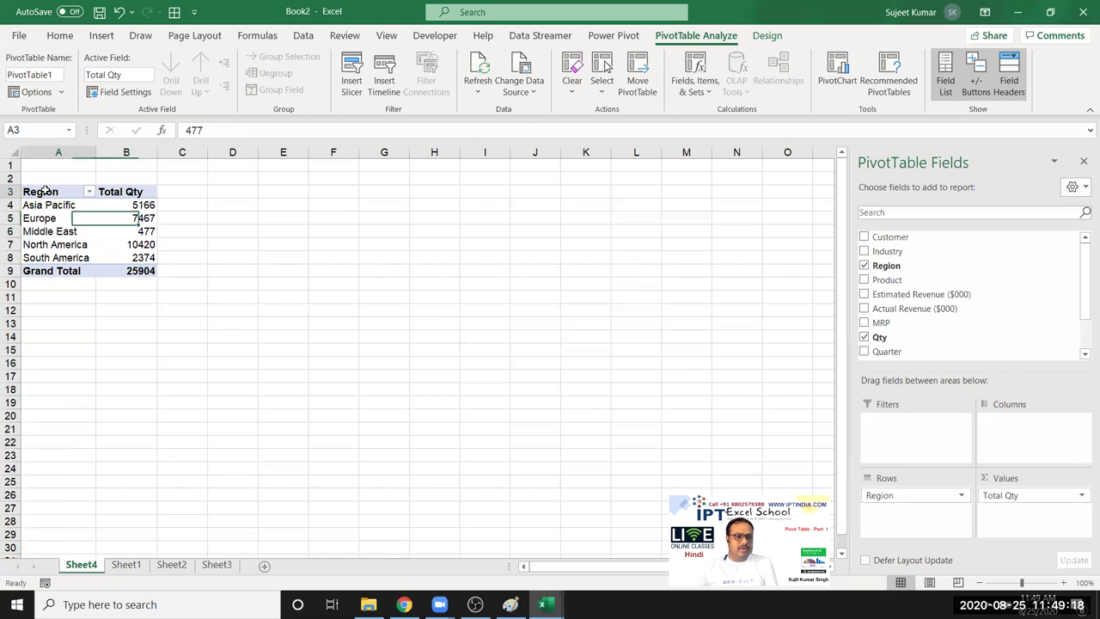
{"action": "left_click_drag", "start_coordinate": [46, 191], "coordinate": [141, 270]}
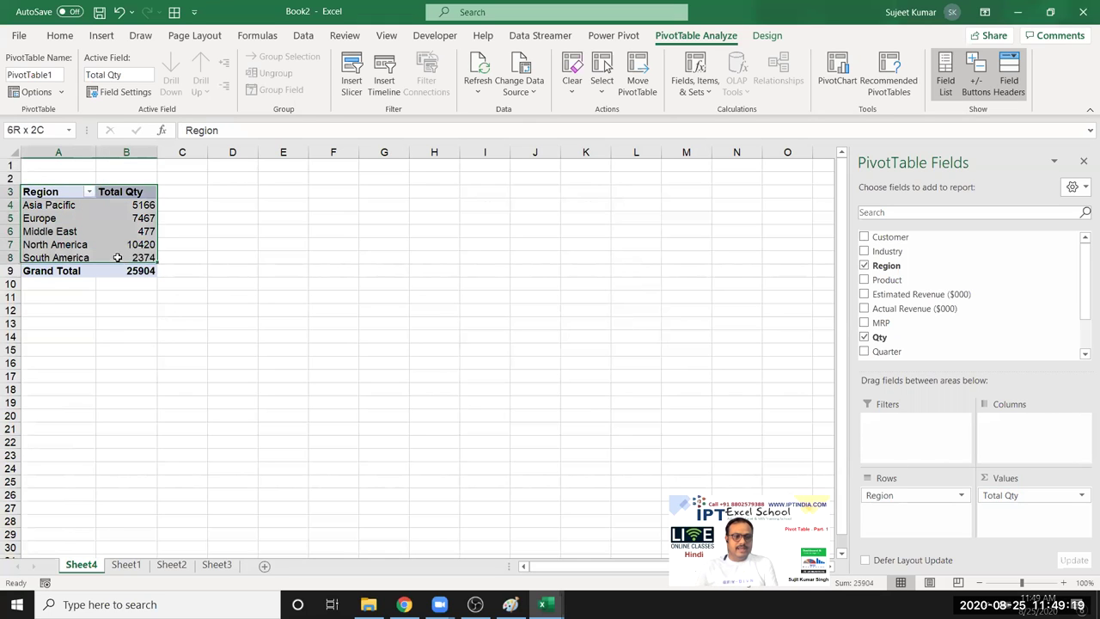
Inspect the raw region rows in the source data on Sheet1.
{"action": "left_click", "coordinate": [60, 35]}
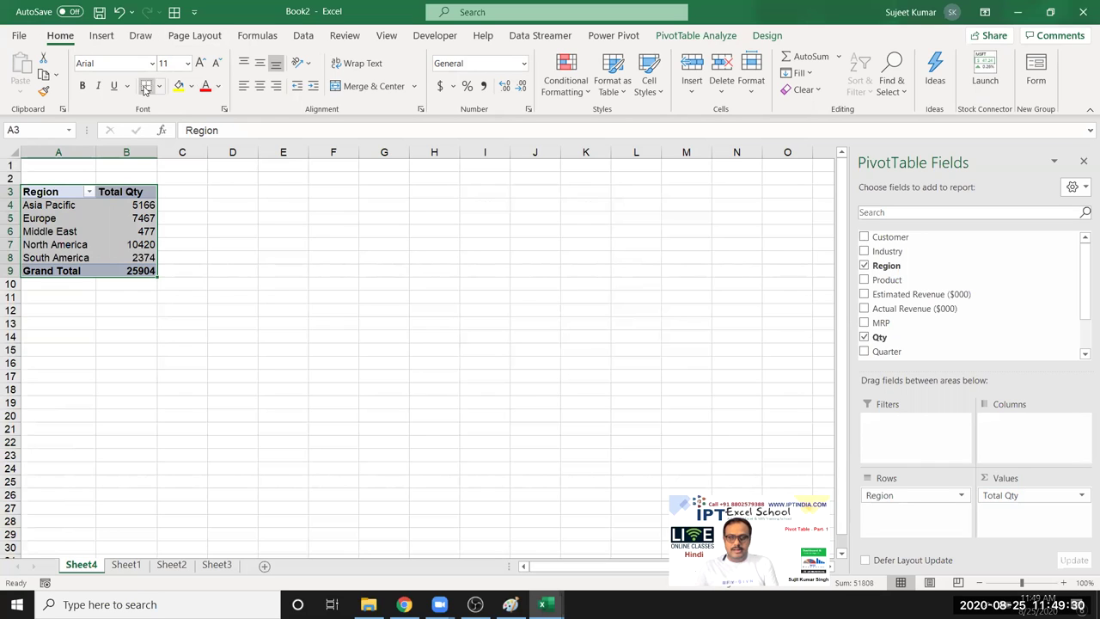
{"action": "left_click", "coordinate": [12, 232]}
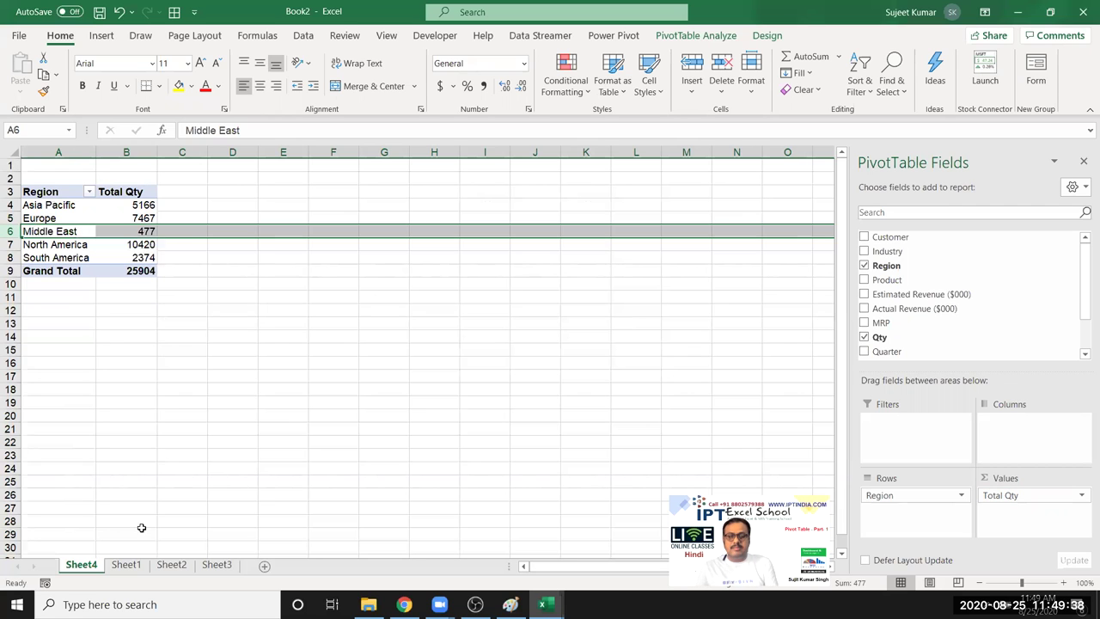
{"action": "left_click", "coordinate": [125, 564]}
{"action": "left_click", "coordinate": [181, 402]}
{"action": "scroll", "coordinate": [181, 402], "scroll_direction": "down", "scroll_amount": 4}
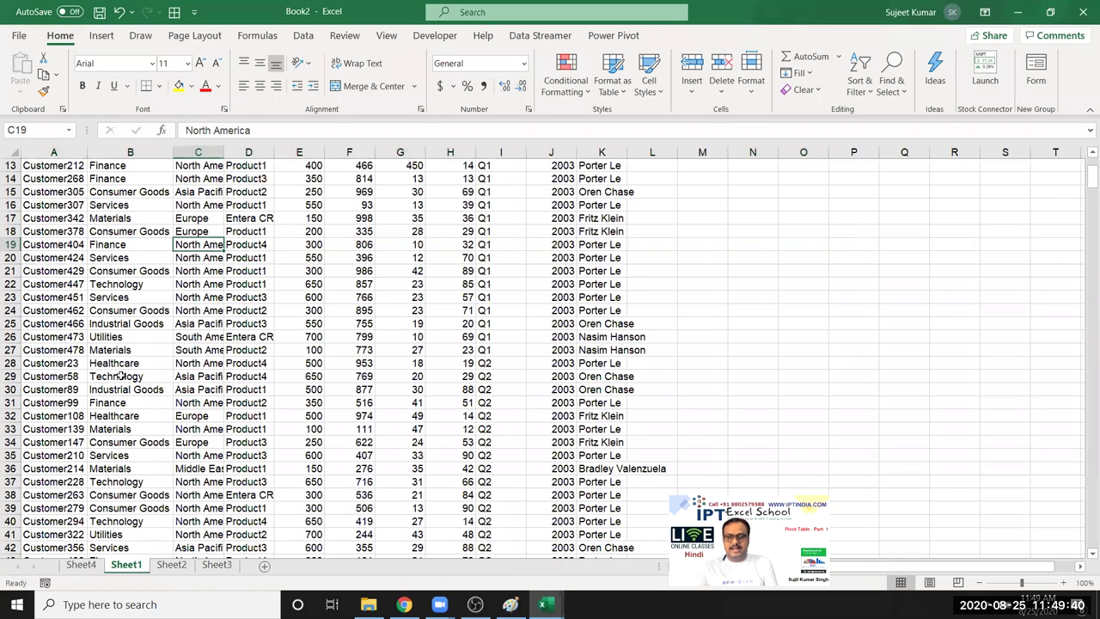
{"action": "mouse_move", "coordinate": [52, 244]}
{"action": "left_mouse_down"}
{"action": "mouse_move", "coordinate": [344, 362]}
{"action": "mouse_move", "coordinate": [620, 329]}
{"action": "left_mouse_up"}
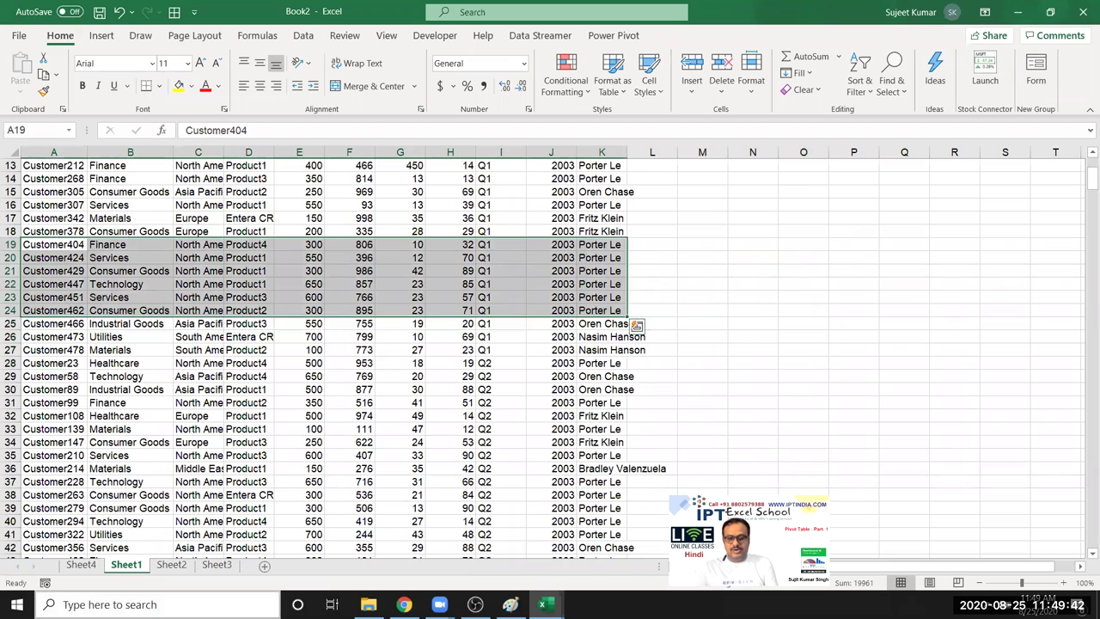
Refresh the Region pivot table on Sheet4 and select its region names A4:A8.
{"action": "left_click", "coordinate": [83, 567]}
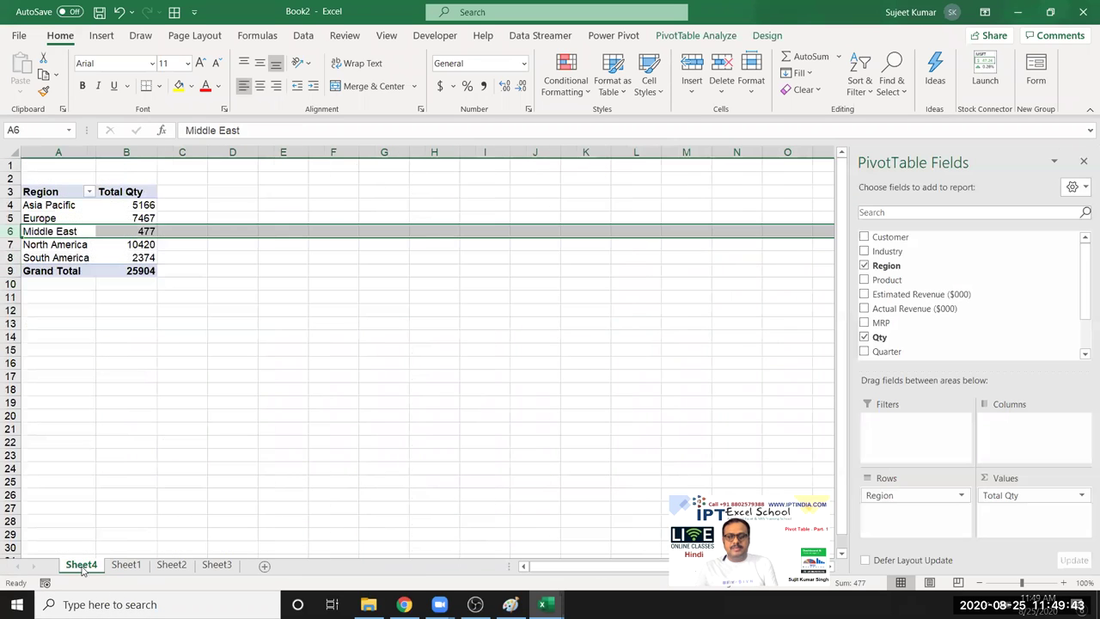
{"action": "right_click", "coordinate": [74, 232]}
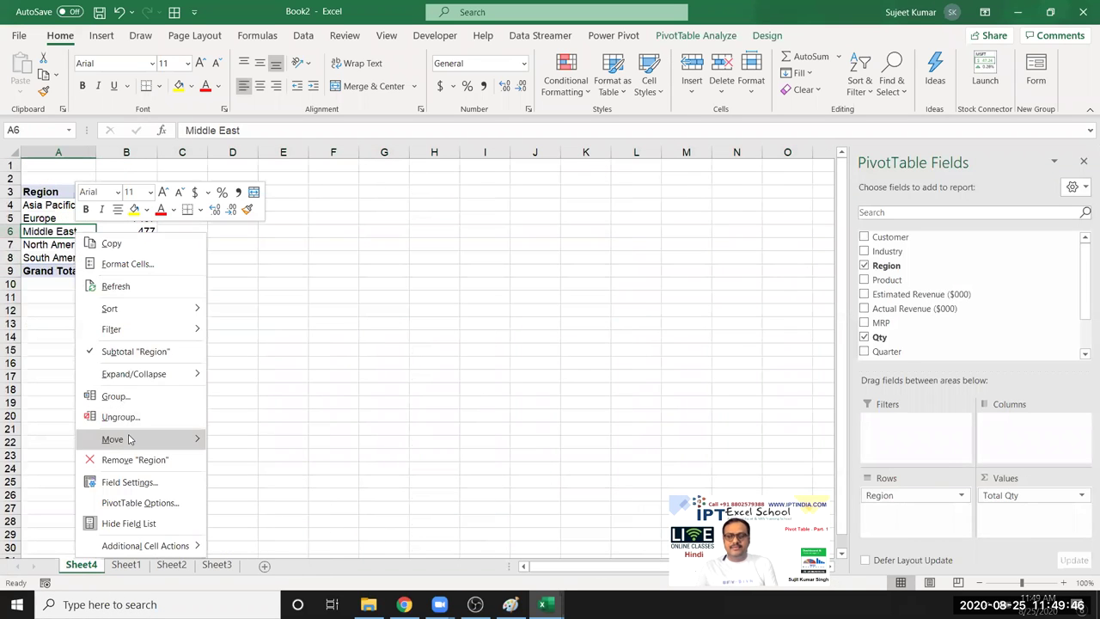
{"action": "mouse_move", "coordinate": [130, 439]}
{"action": "left_click", "coordinate": [116, 286]}
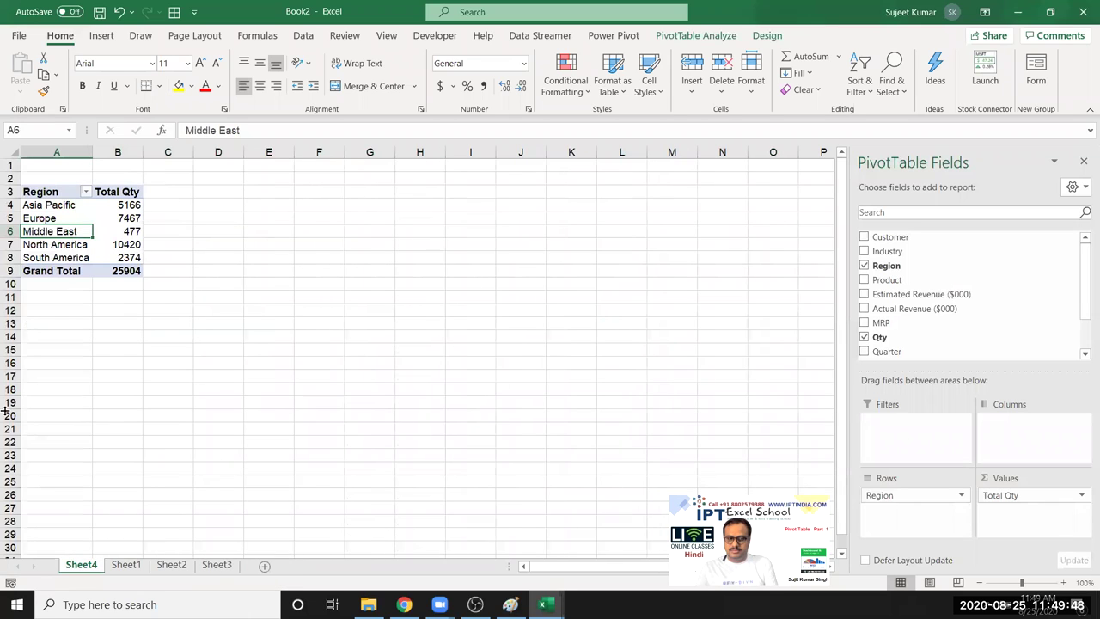
{"action": "mouse_move", "coordinate": [51, 196]}
{"action": "left_mouse_down"}
{"action": "mouse_move", "coordinate": [57, 241]}
{"action": "mouse_move", "coordinate": [105, 272]}
{"action": "left_mouse_up"}
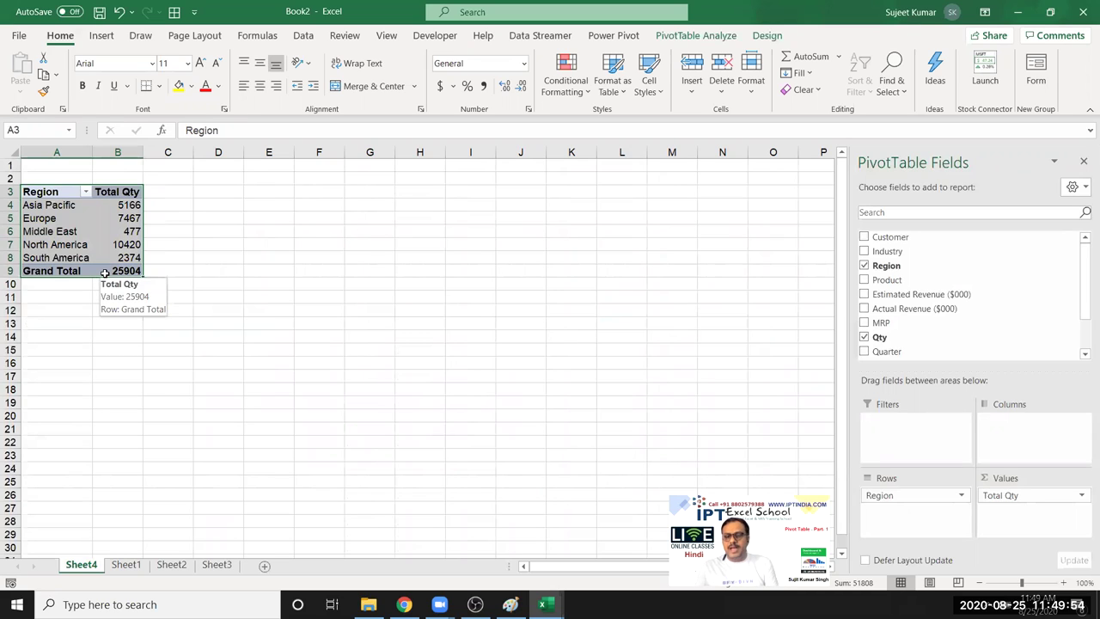
{"action": "left_click", "coordinate": [78, 227]}
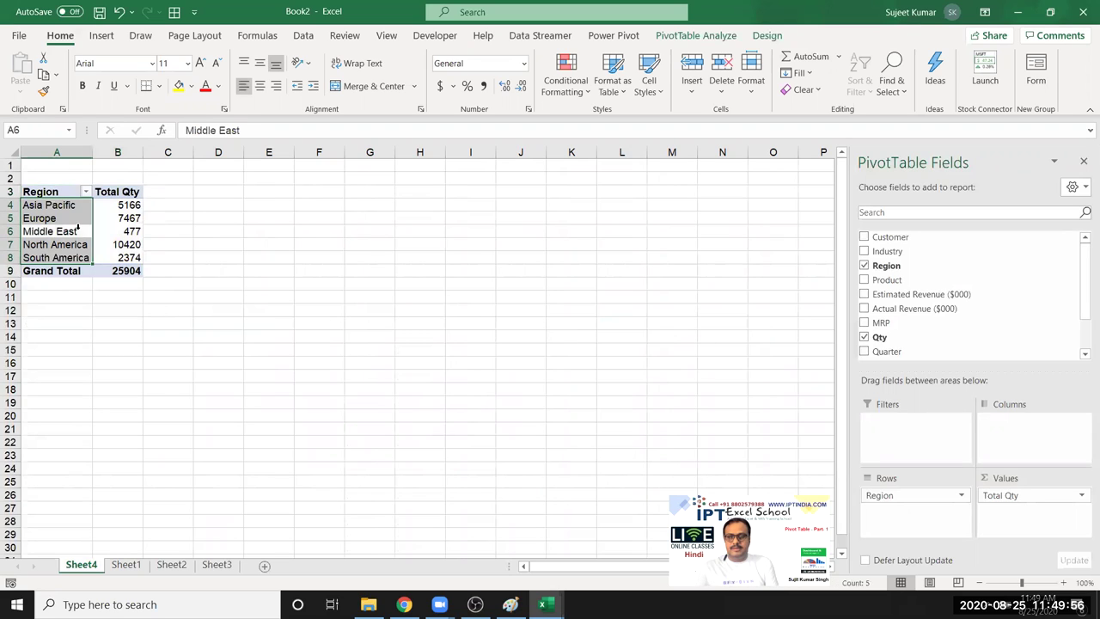
Apply a green Medium PivotTable style to the Region pivot table.
{"action": "left_click", "coordinate": [767, 35]}
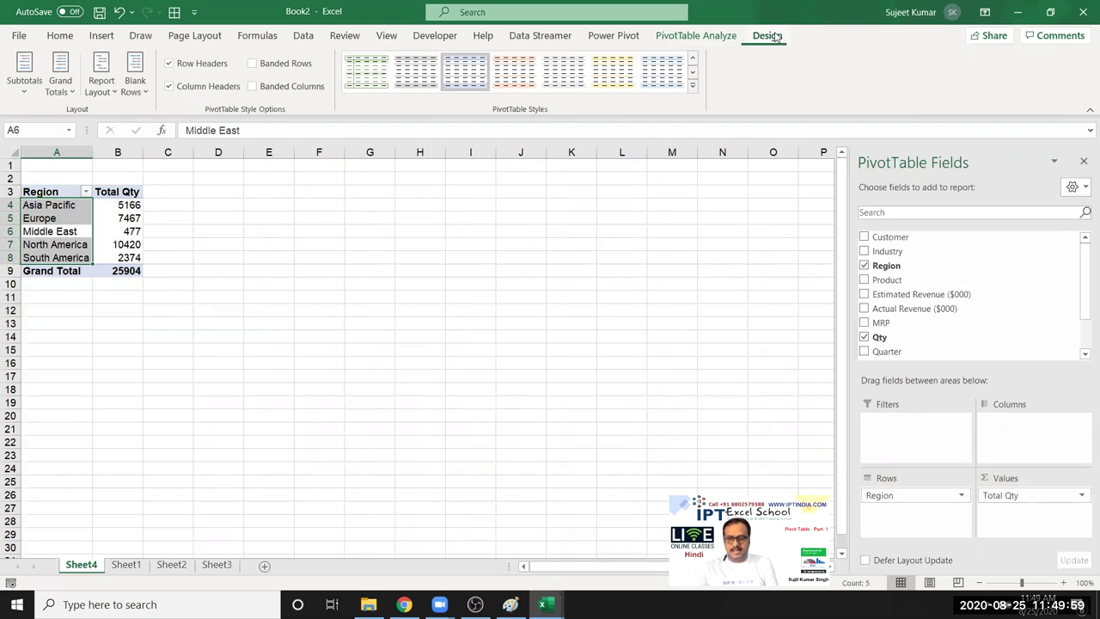
{"action": "left_click", "coordinate": [692, 86]}
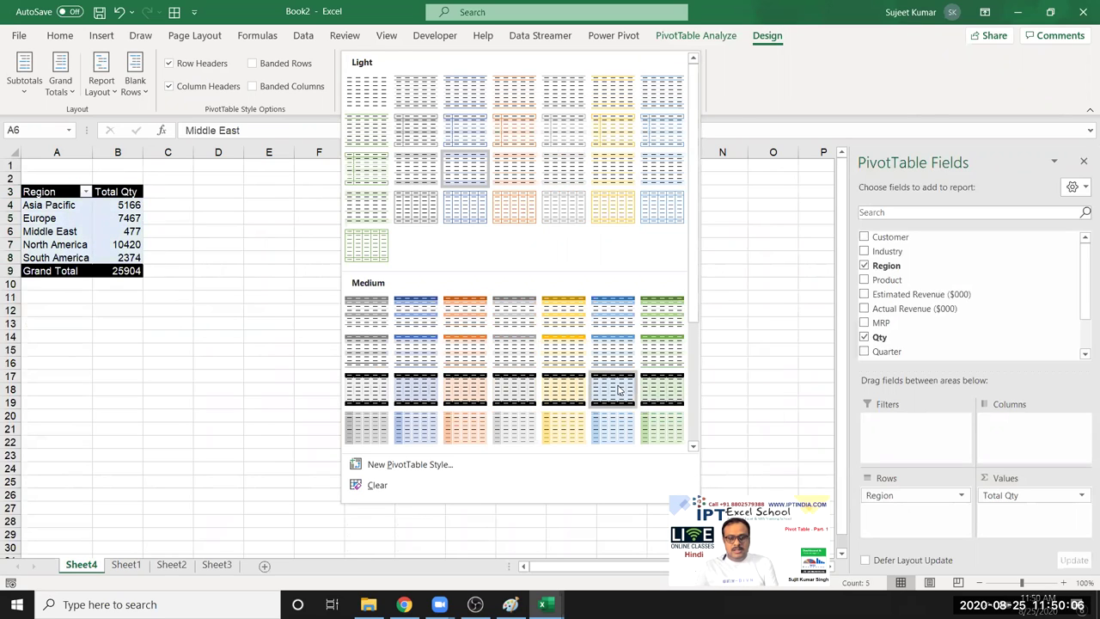
{"action": "left_click", "coordinate": [660, 388]}
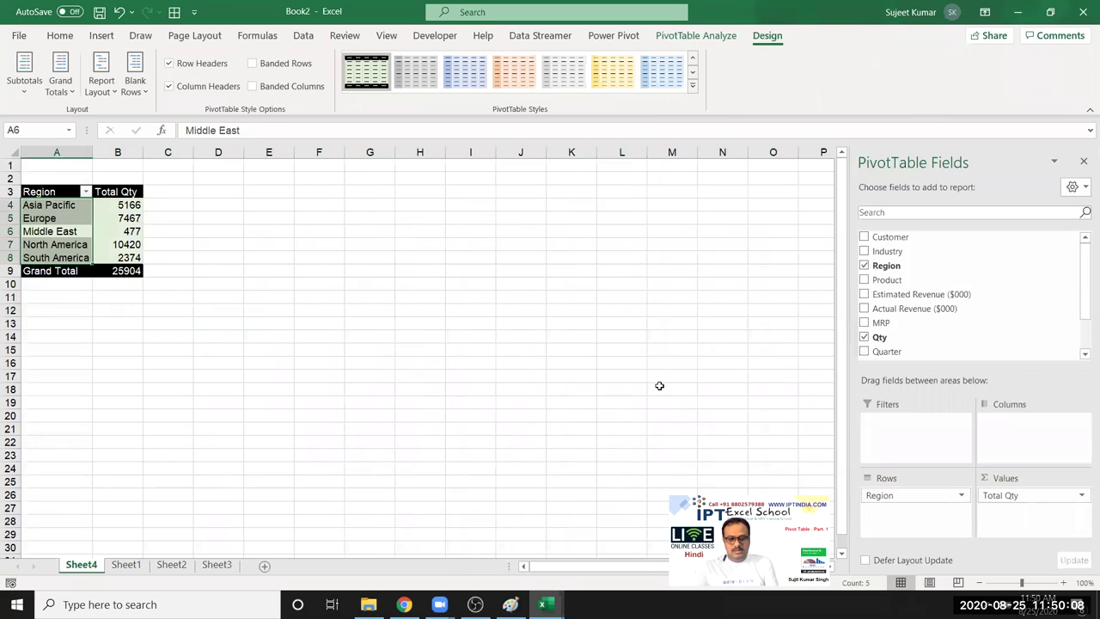
Click outside the pivot, then reselect the Europe quantity cell and show the PivotTable Analyze options.
{"action": "left_click", "coordinate": [250, 234]}
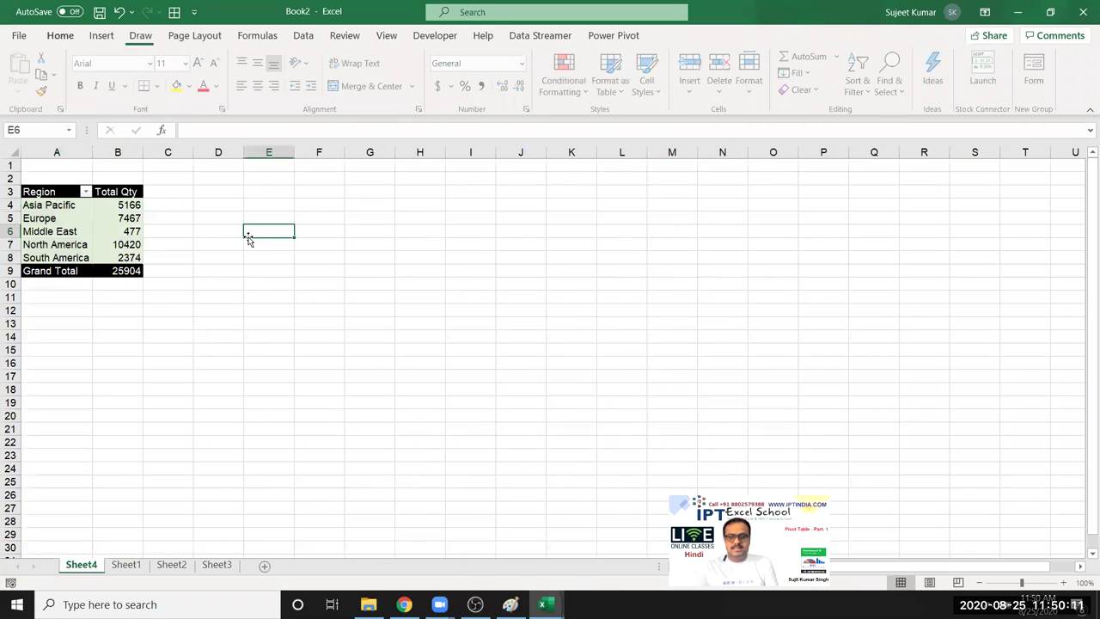
{"action": "left_click", "coordinate": [121, 216]}
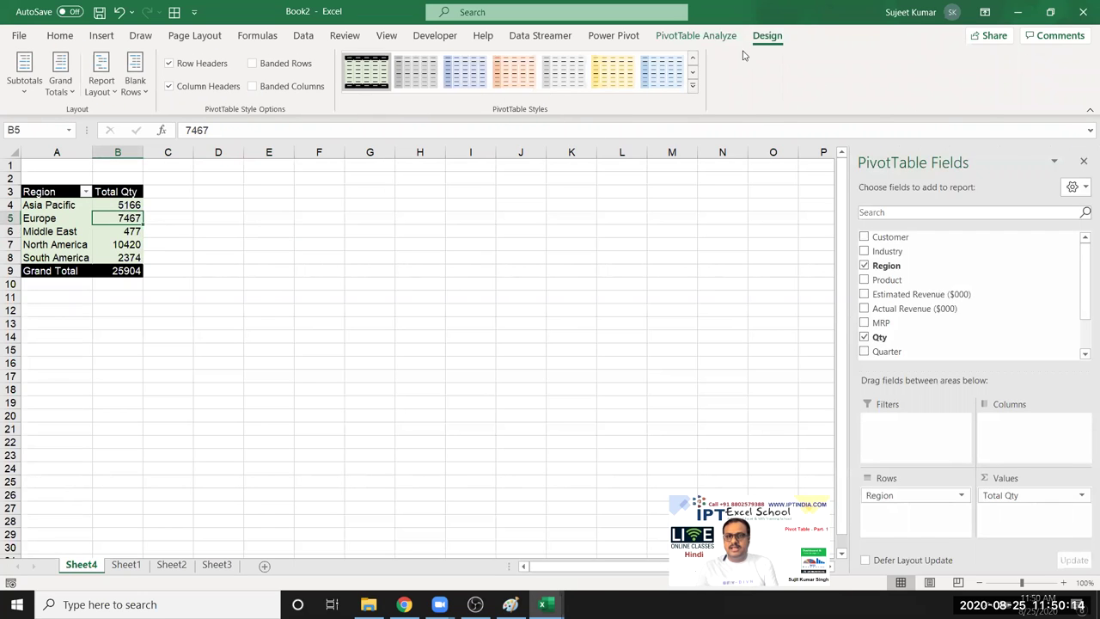
{"action": "left_click", "coordinate": [716, 36]}
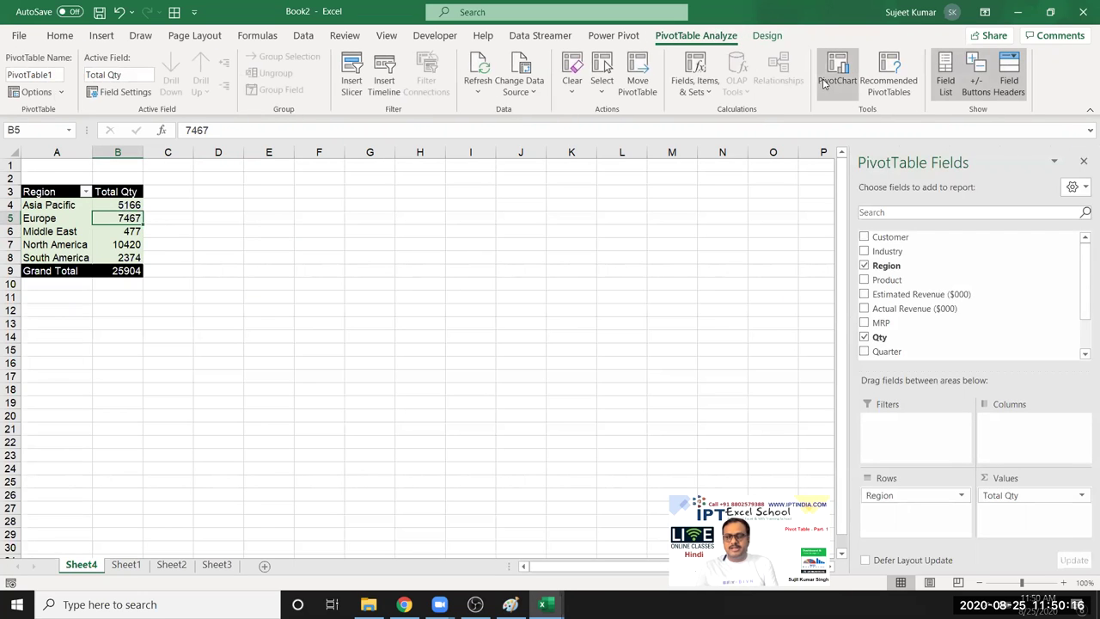
Insert a clustered column PivotChart of Total Qty and place it beside the pivot table.
{"action": "left_click", "coordinate": [102, 36]}
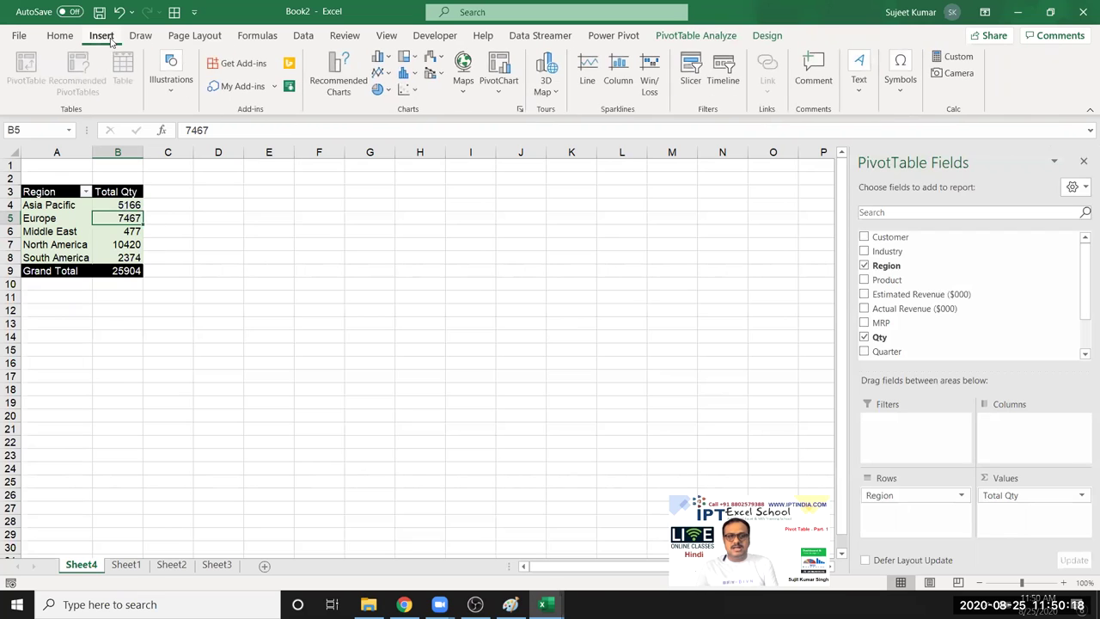
{"action": "left_click", "coordinate": [385, 58]}
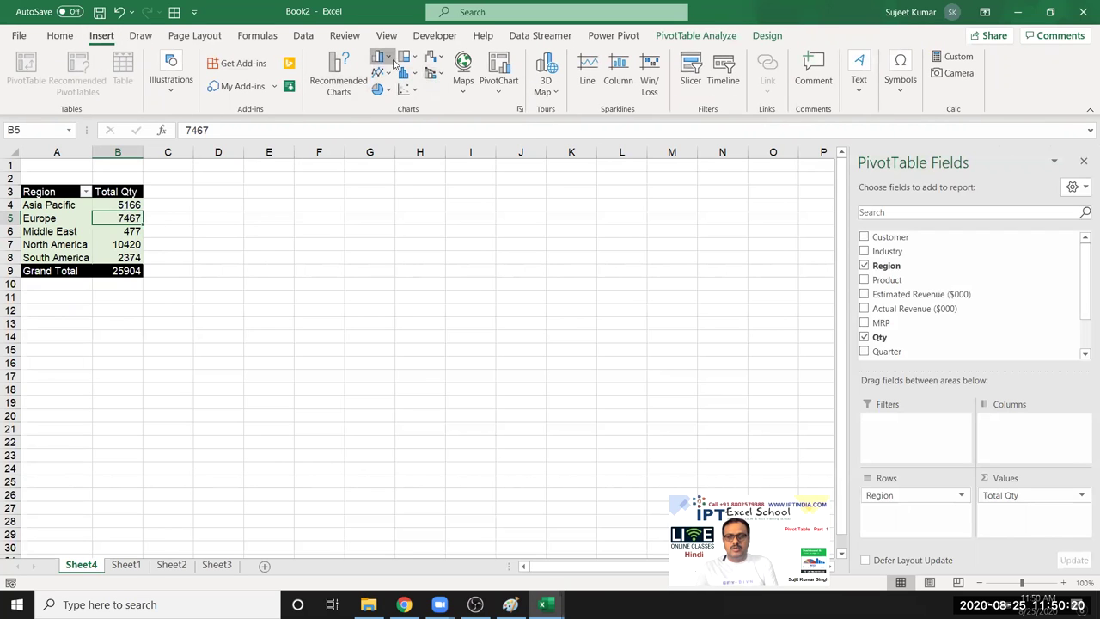
{"action": "left_click", "coordinate": [390, 108]}
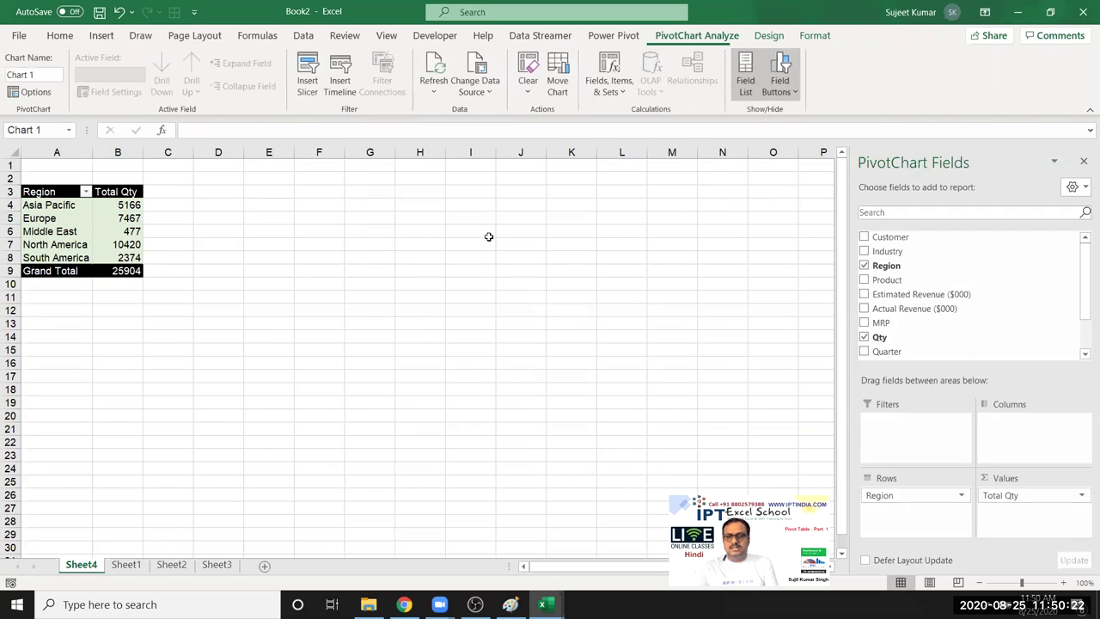
{"action": "left_click_drag", "start_coordinate": [368, 282], "coordinate": [298, 195]}
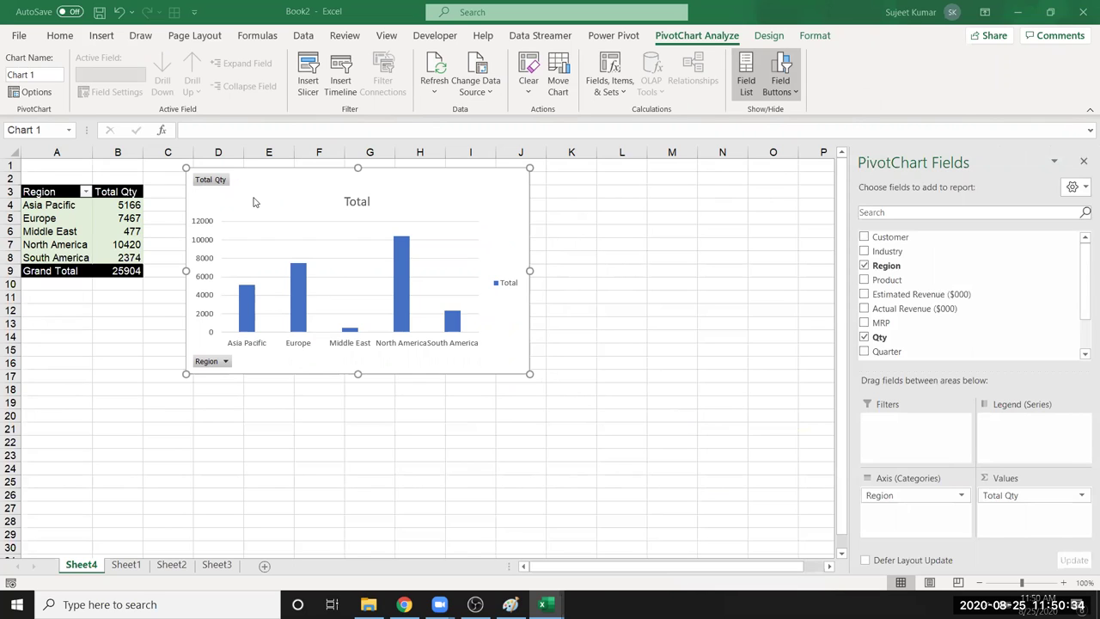
{"action": "left_click_drag", "start_coordinate": [253, 202], "coordinate": [227, 200]}
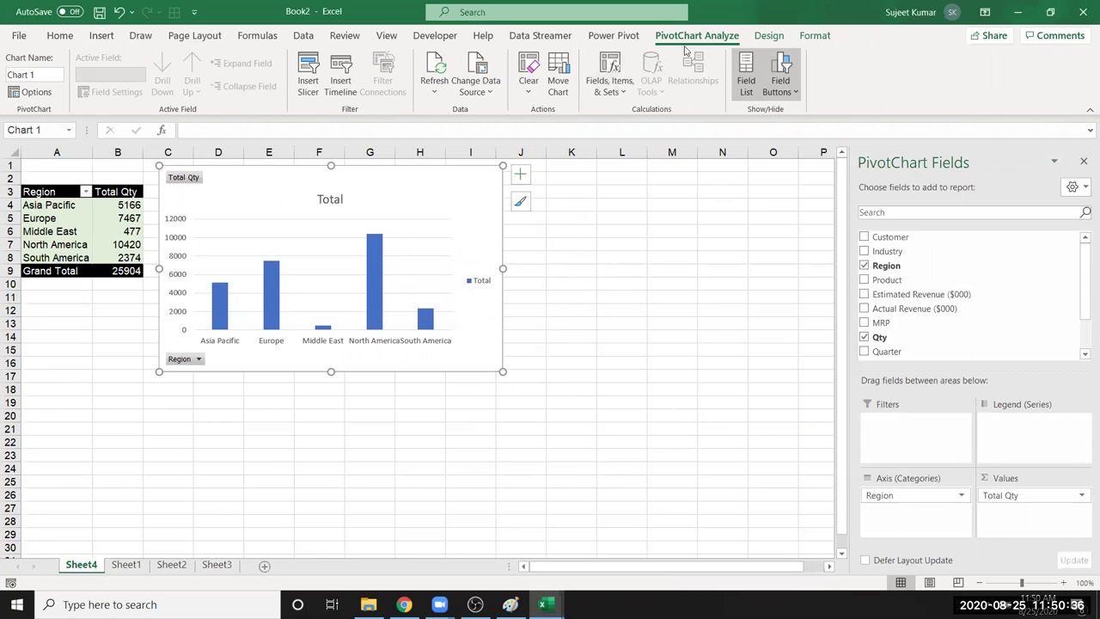
Apply a dark chart style to the PivotChart.
{"action": "left_click", "coordinate": [762, 39]}
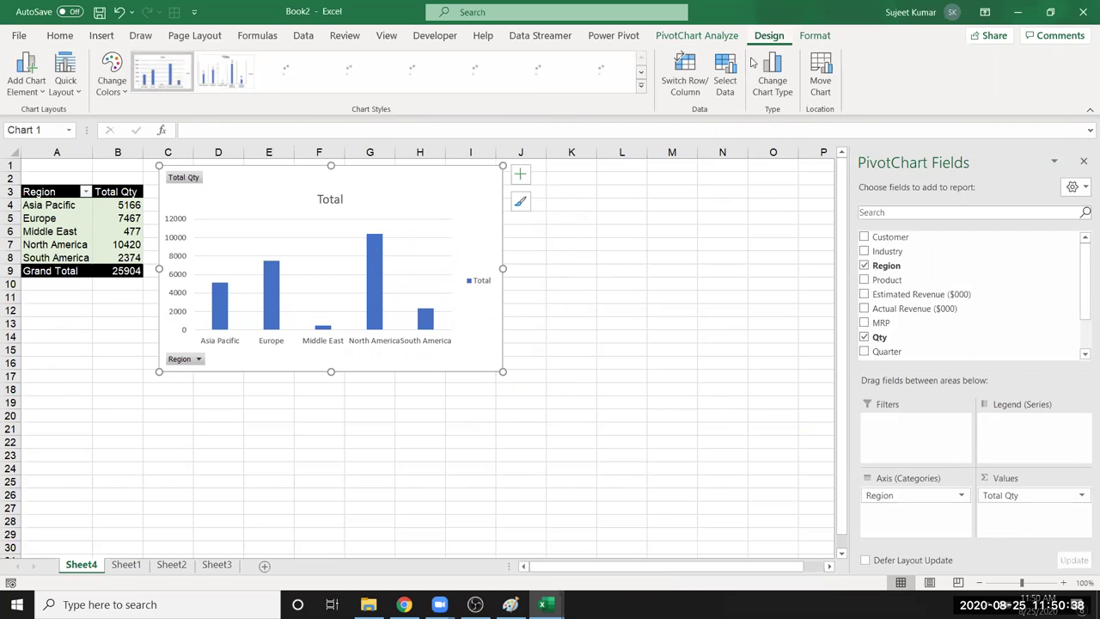
{"action": "left_click", "coordinate": [640, 85]}
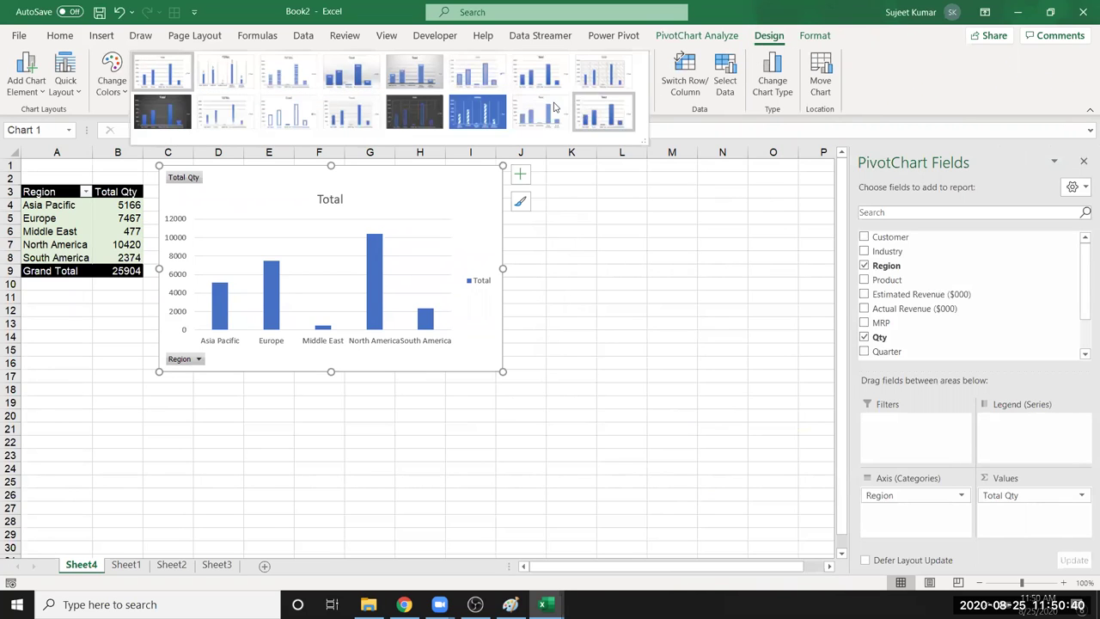
{"action": "left_click", "coordinate": [414, 112]}
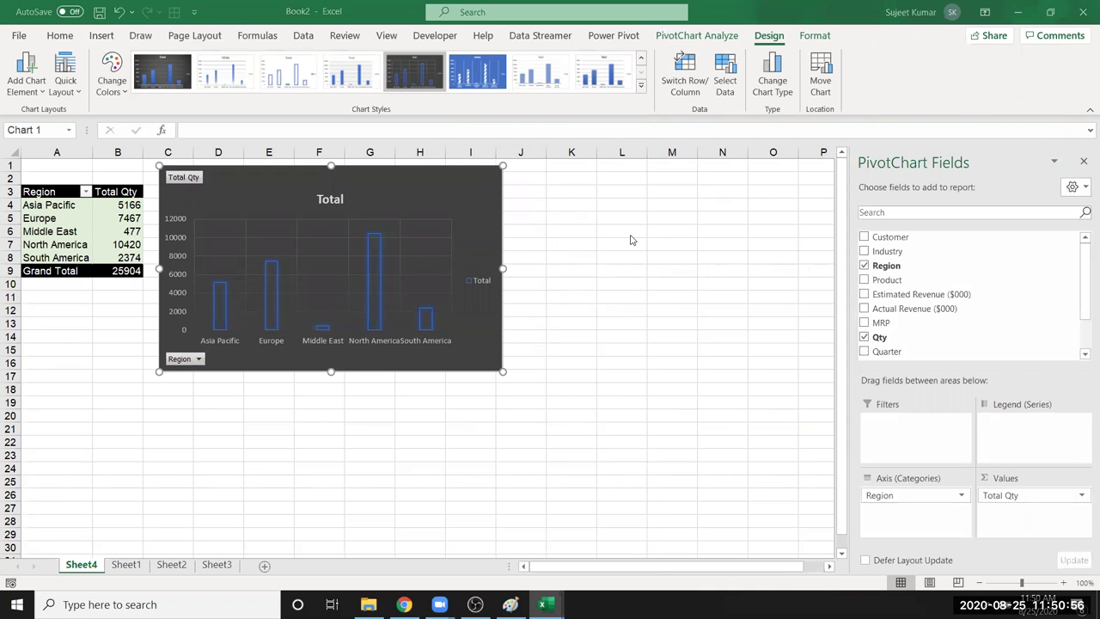
Return to Sheet1's data top and select the Region, Industry and Qty columns.
{"action": "left_click", "coordinate": [126, 565]}
{"action": "left_click", "coordinate": [137, 281]}
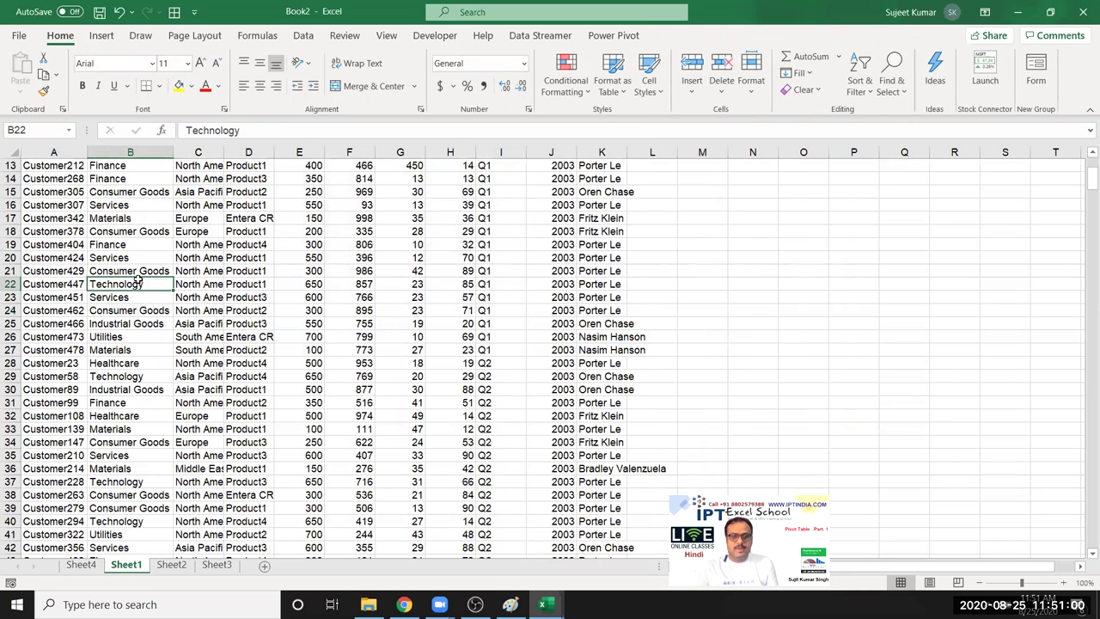
{"action": "key", "text": "ctrl+Up"}
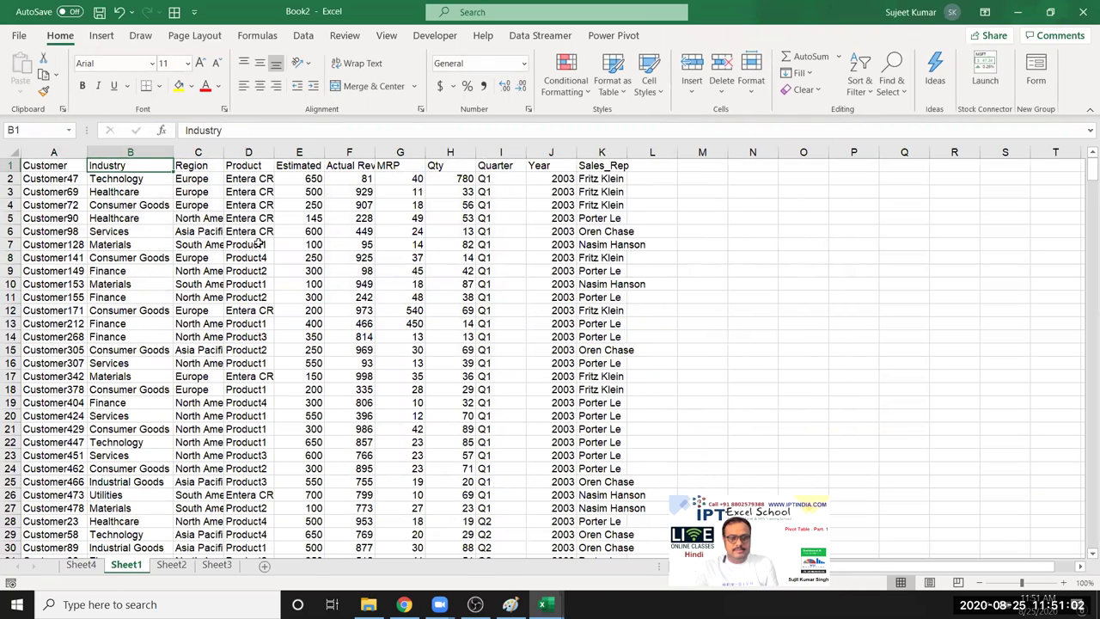
{"action": "left_click", "coordinate": [191, 152]}
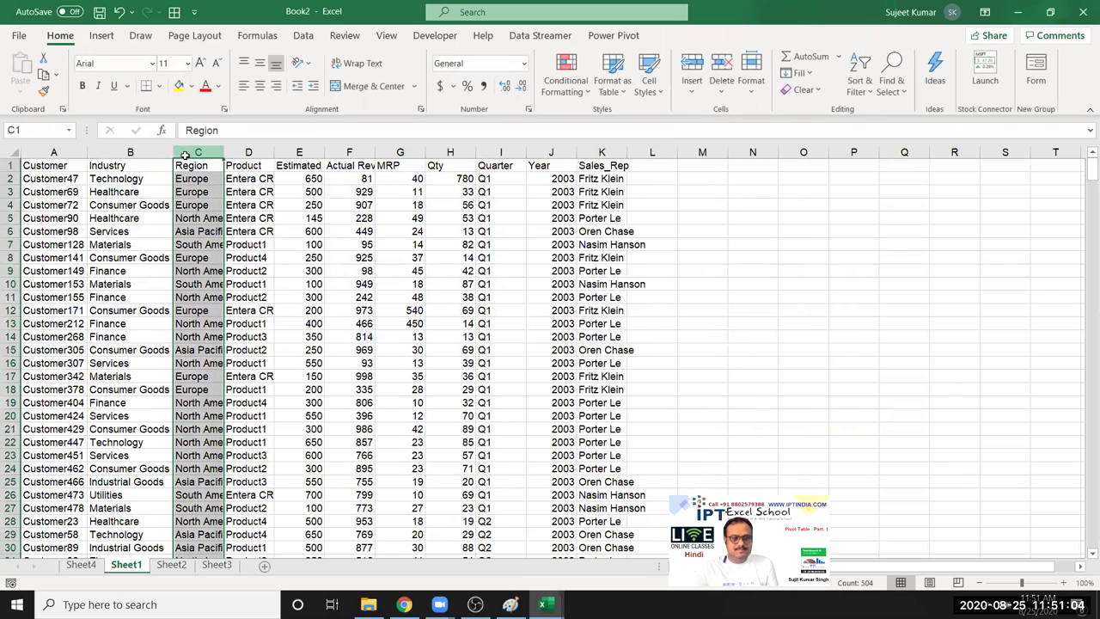
{"action": "left_click", "coordinate": [112, 153]}
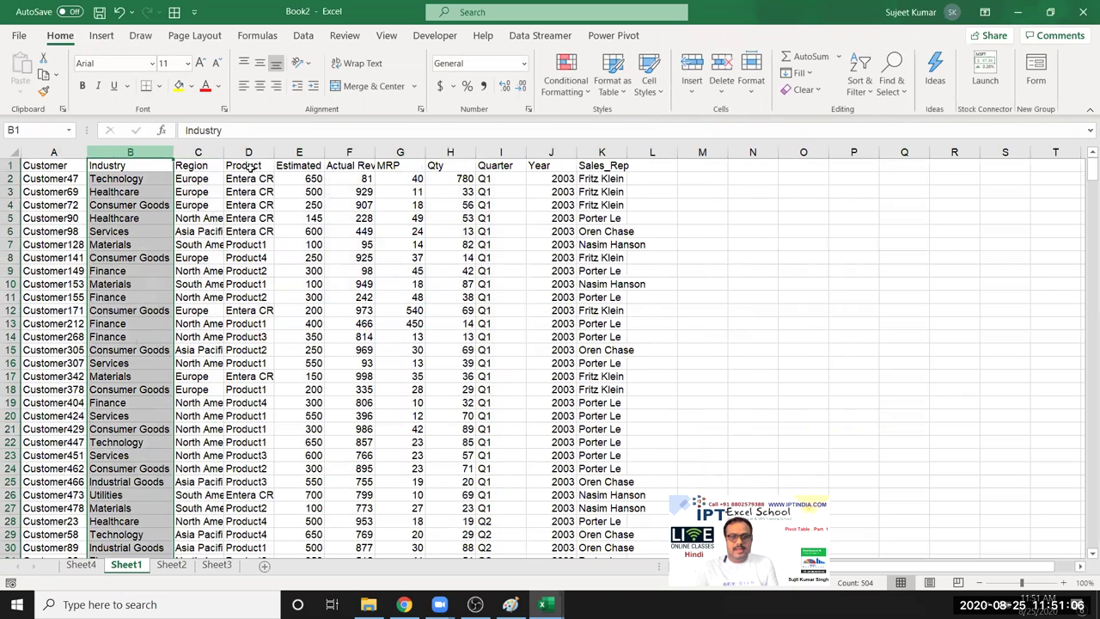
{"action": "left_click", "coordinate": [438, 152]}
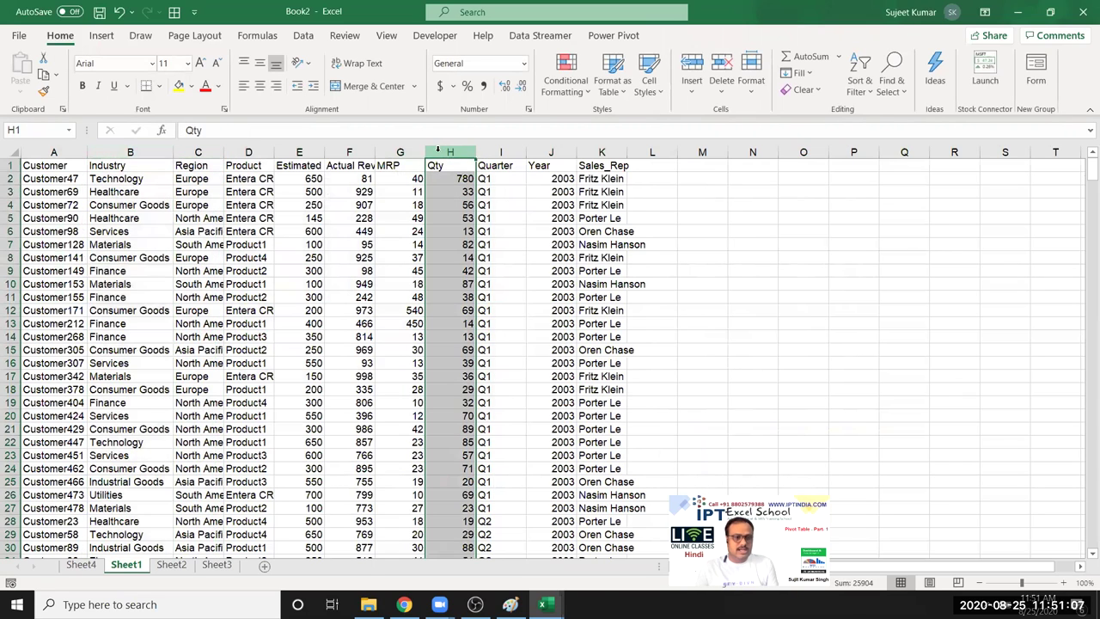
Select cell A1, start a new PivotTable, then cancel the dialog.
{"action": "left_click", "coordinate": [52, 165]}
{"action": "left_click", "coordinate": [102, 35]}
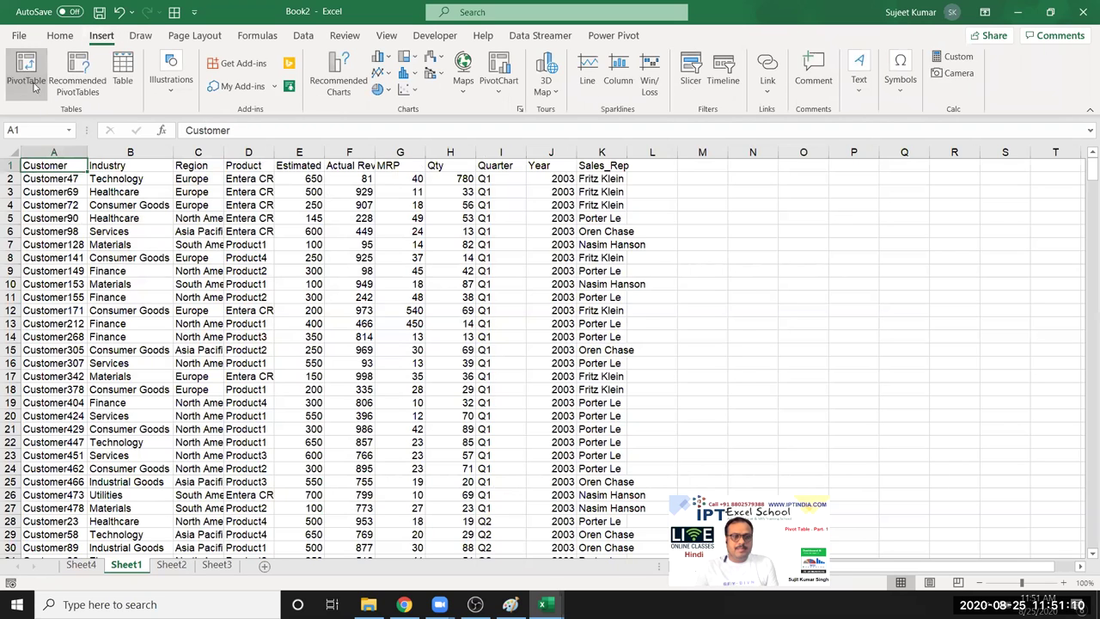
{"action": "left_click", "coordinate": [34, 86]}
{"action": "key", "text": "Escape"}
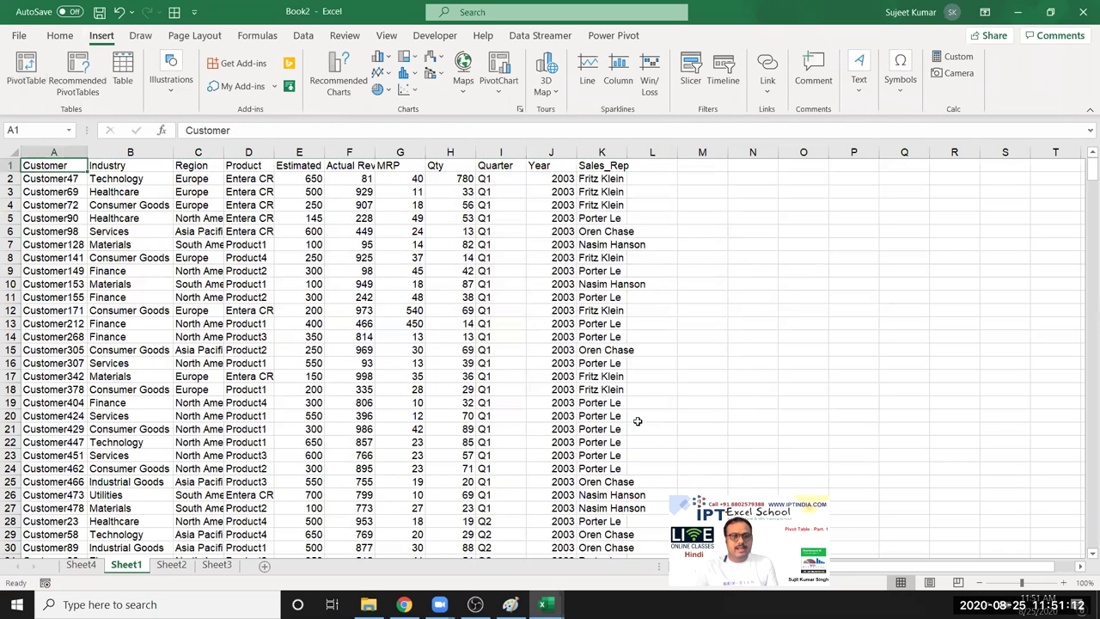
Browse the Recommended PivotTables window without choosing a layout.
{"action": "left_click", "coordinate": [76, 76]}
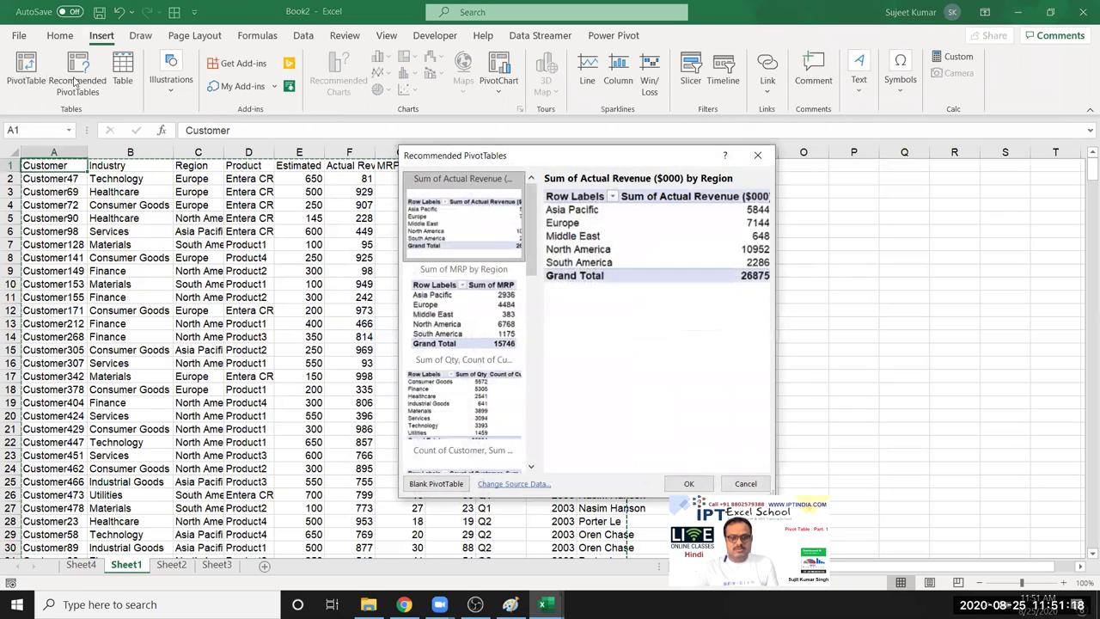
{"action": "left_click_drag", "start_coordinate": [550, 160], "coordinate": [569, 127]}
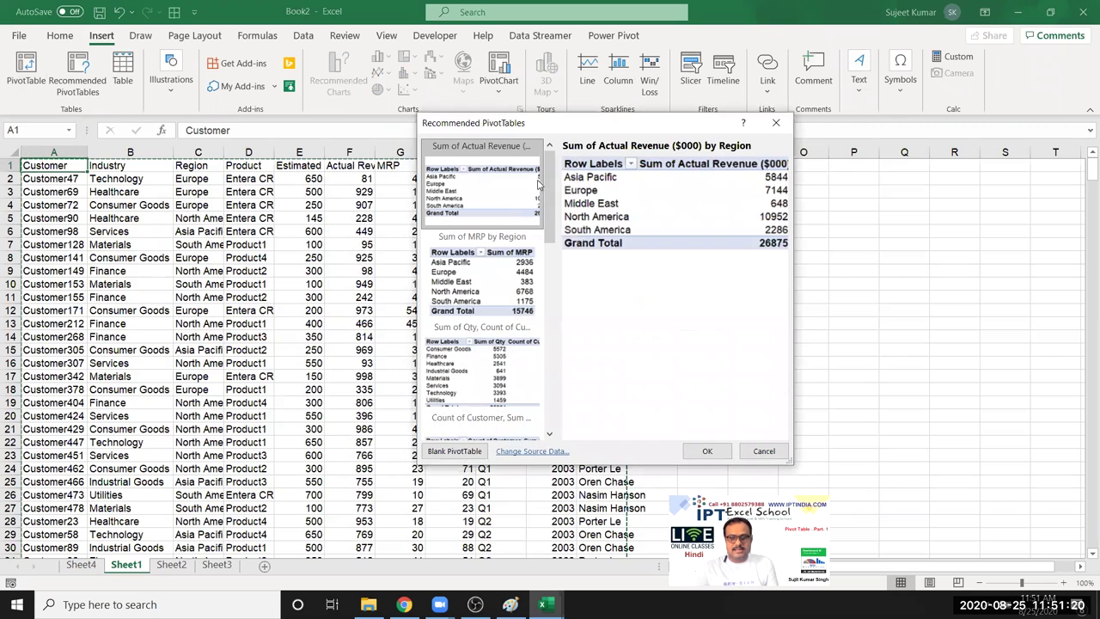
{"action": "left_click_drag", "start_coordinate": [552, 225], "coordinate": [546, 390]}
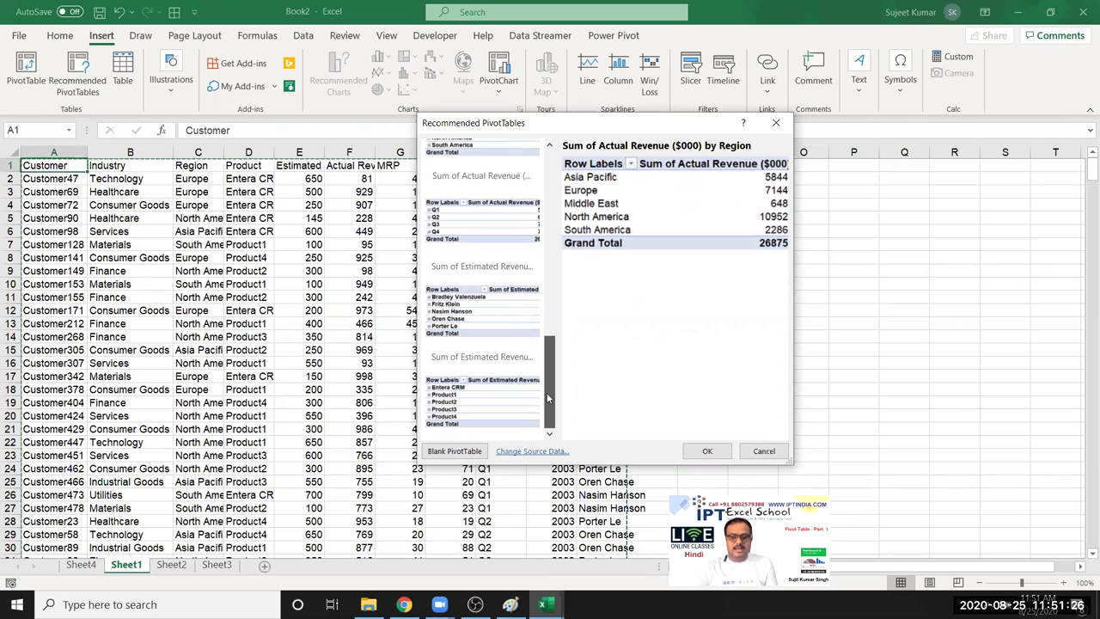
{"action": "mouse_move", "coordinate": [547, 393]}
{"action": "left_mouse_down"}
{"action": "mouse_move", "coordinate": [545, 343]}
{"action": "mouse_move", "coordinate": [554, 408]}
{"action": "left_mouse_up"}
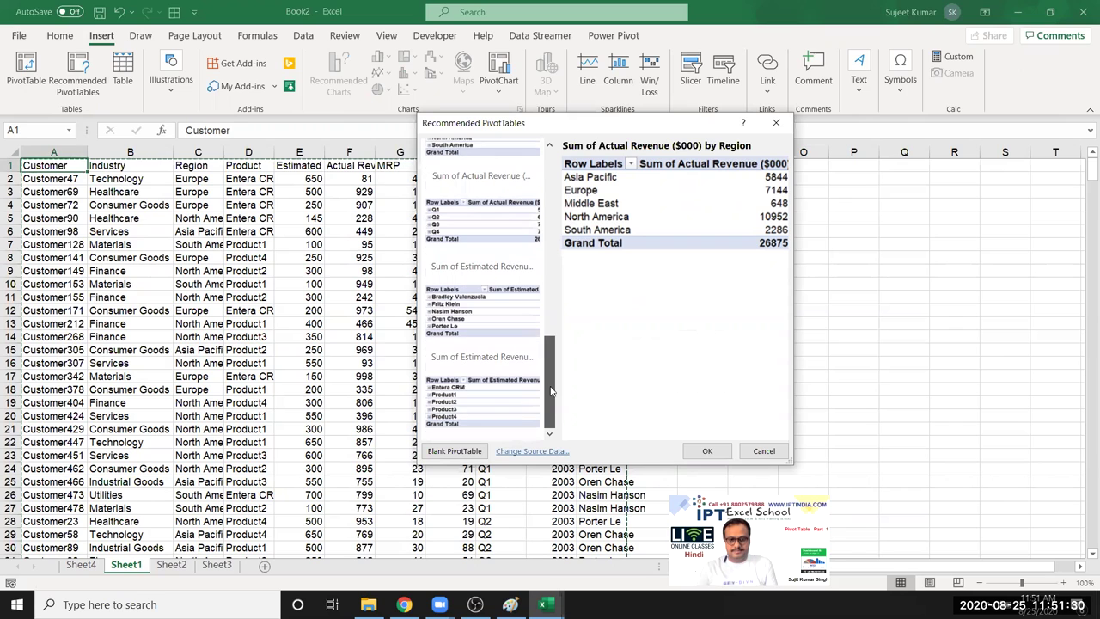
{"action": "scroll", "coordinate": [554, 220], "scroll_direction": "up", "scroll_amount": 3}
{"action": "scroll", "coordinate": [507, 220], "scroll_direction": "up", "scroll_amount": 4}
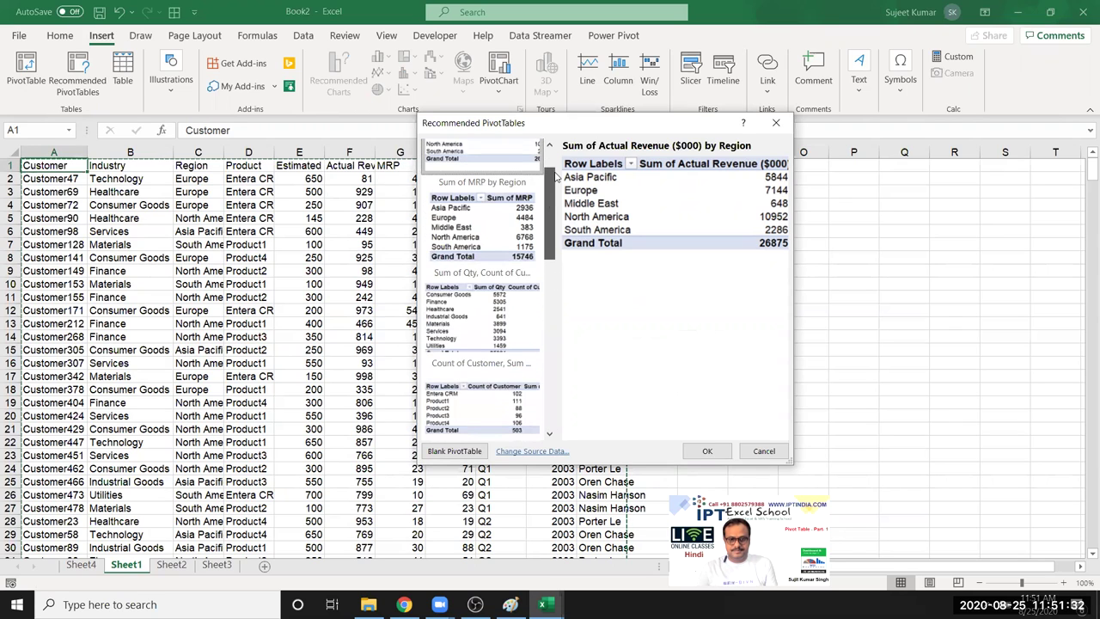
{"action": "scroll", "coordinate": [503, 221], "scroll_direction": "up", "scroll_amount": 3}
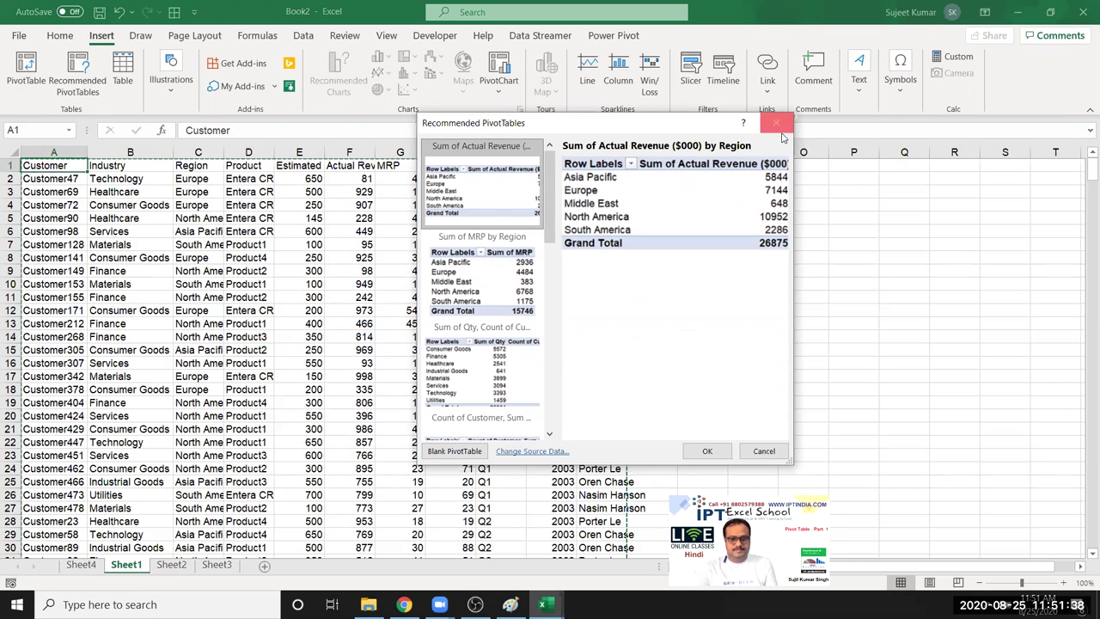
Close the recommendations and create an empty PivotTable on new worksheet Sheet5.
{"action": "left_click", "coordinate": [776, 125]}
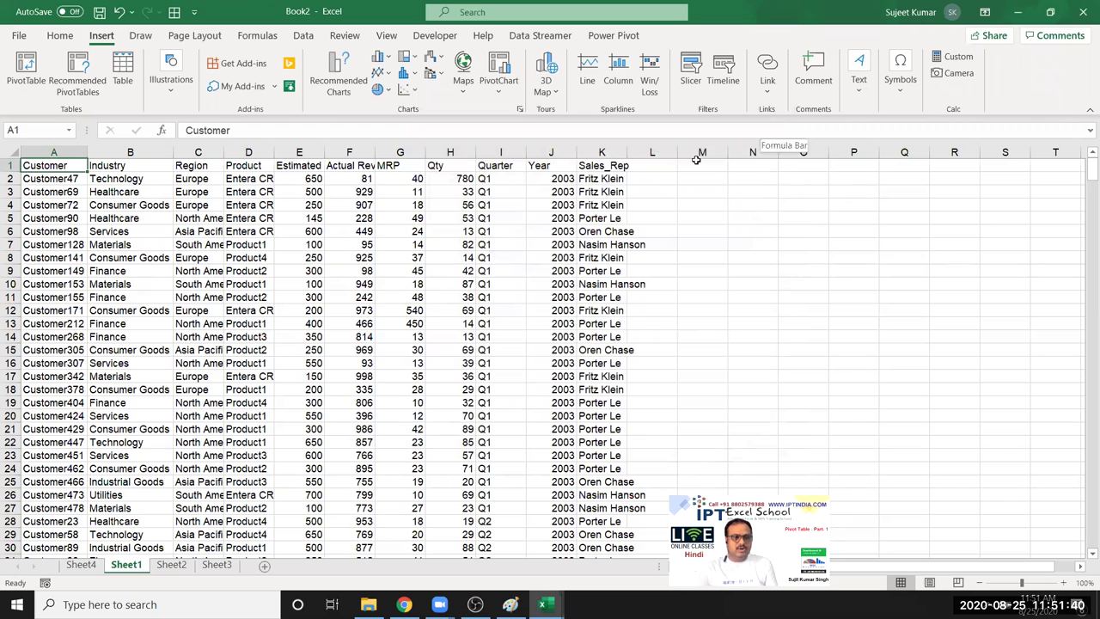
{"action": "left_click", "coordinate": [25, 73]}
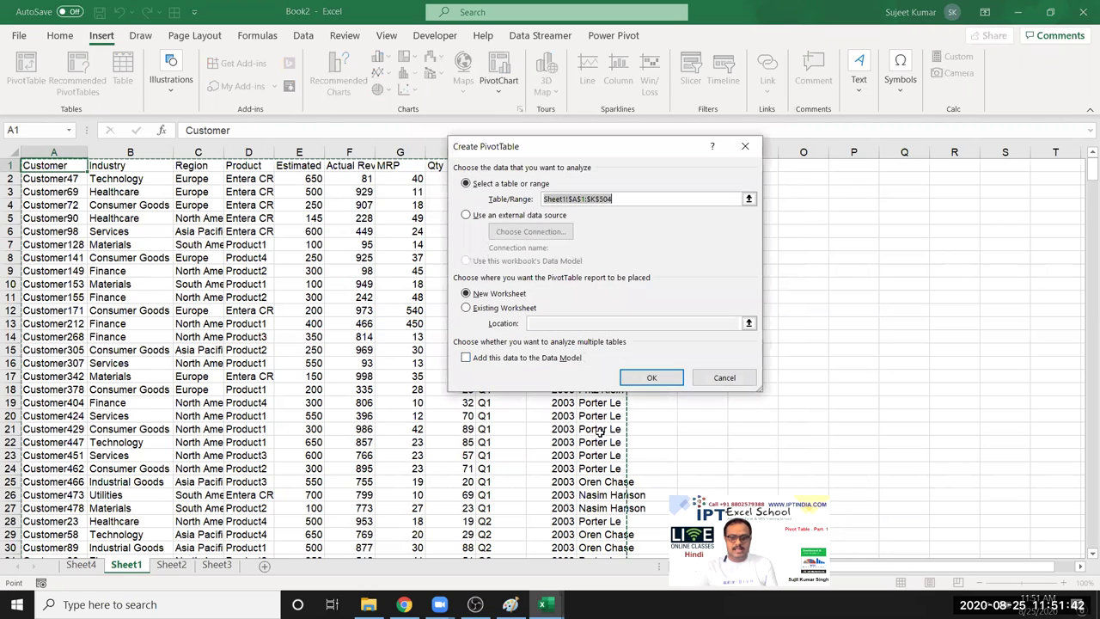
{"action": "key", "text": "Return"}
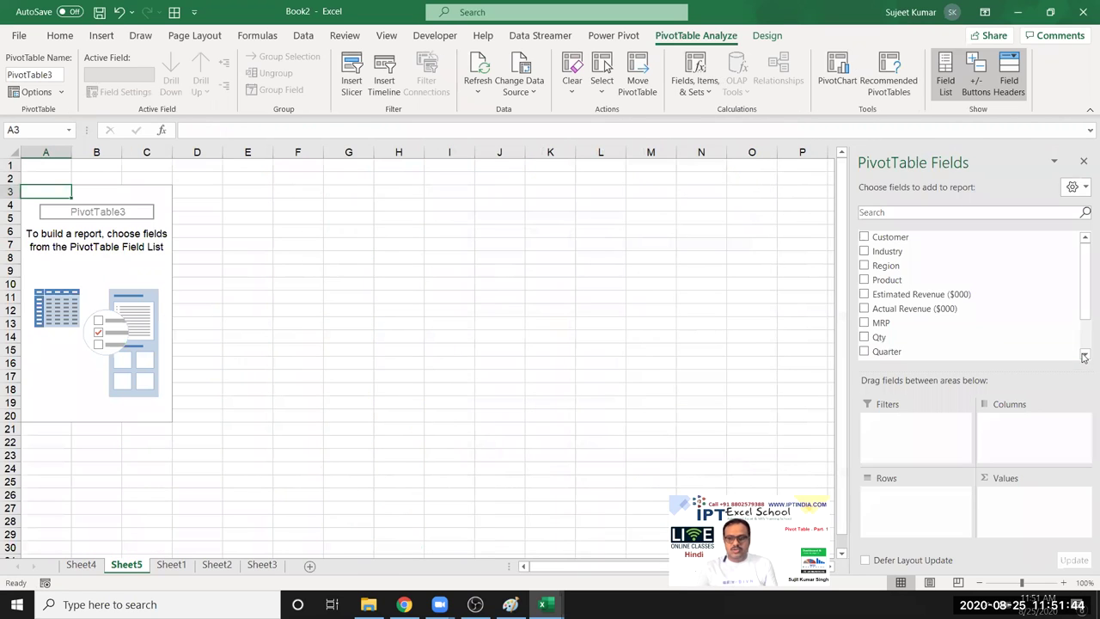
Put Region in Rows, Industry in Columns and Sum of Qty in Values.
{"action": "left_click_drag", "start_coordinate": [934, 266], "coordinate": [911, 515]}
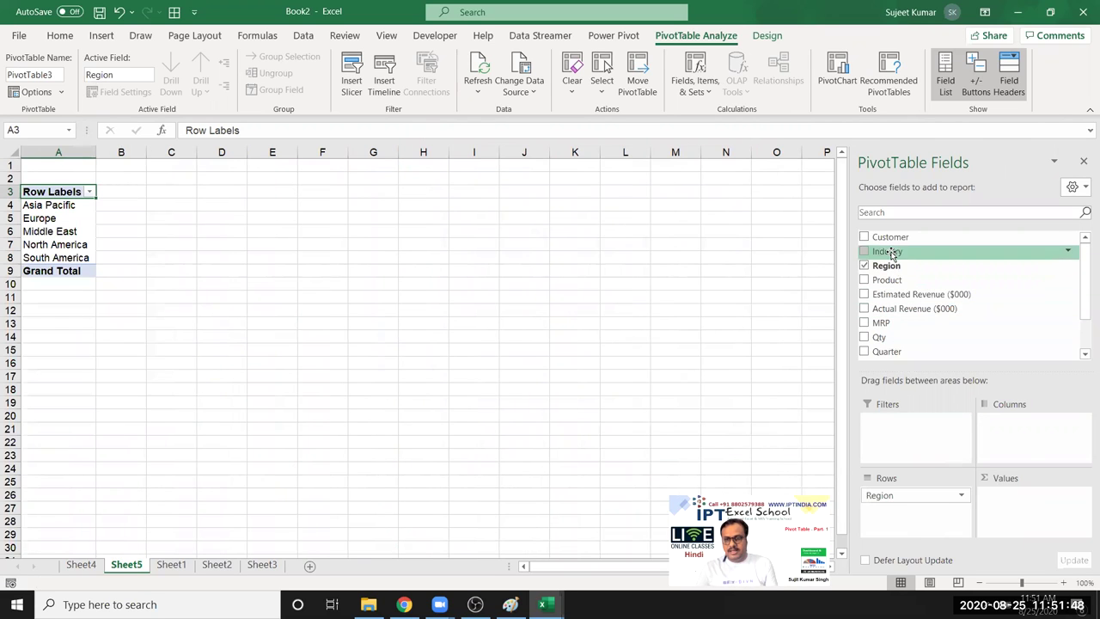
{"action": "left_click_drag", "start_coordinate": [886, 251], "coordinate": [1014, 443]}
{"action": "left_click_drag", "start_coordinate": [898, 327], "coordinate": [1022, 515]}
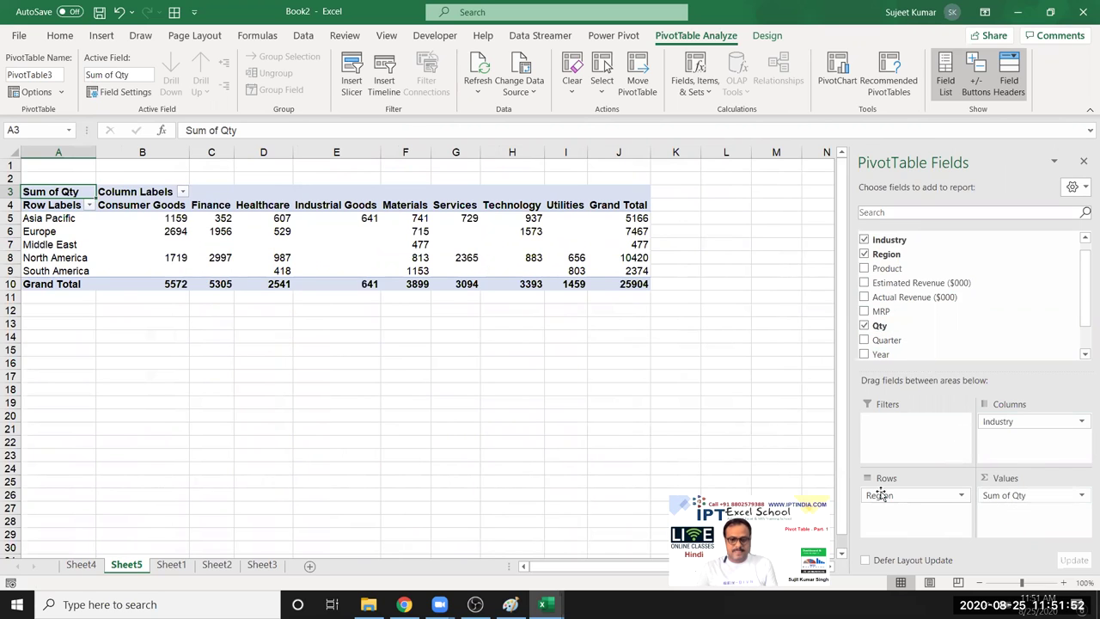
Select the blank Middle East cells B7 to E7 in the pivot.
{"action": "left_click", "coordinate": [269, 378]}
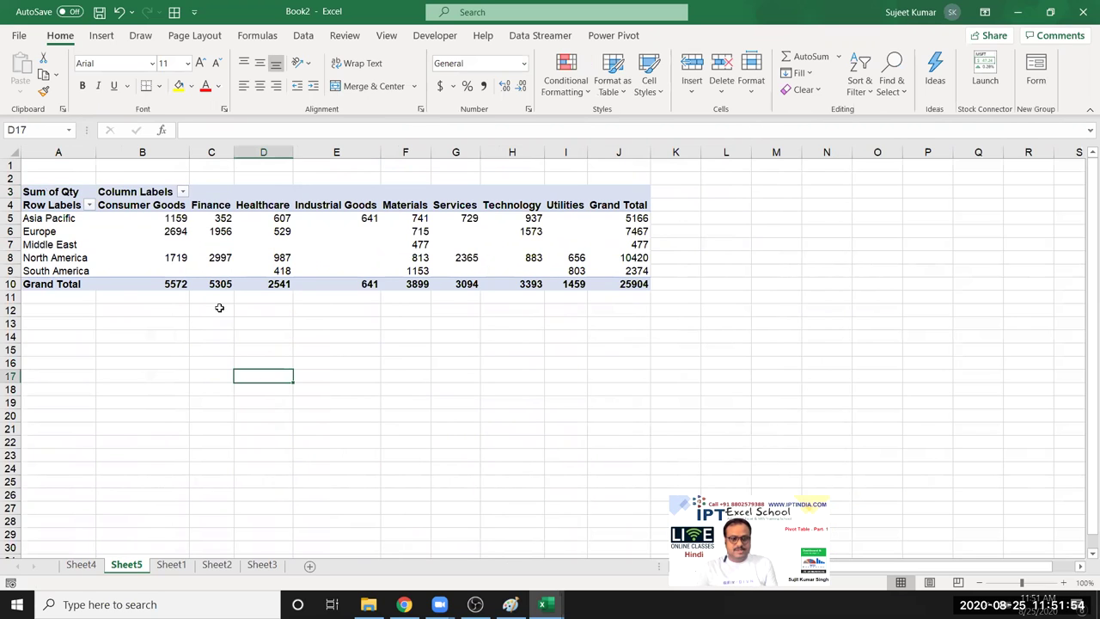
{"action": "left_click", "coordinate": [148, 245]}
{"action": "left_click_drag", "start_coordinate": [148, 245], "coordinate": [372, 246]}
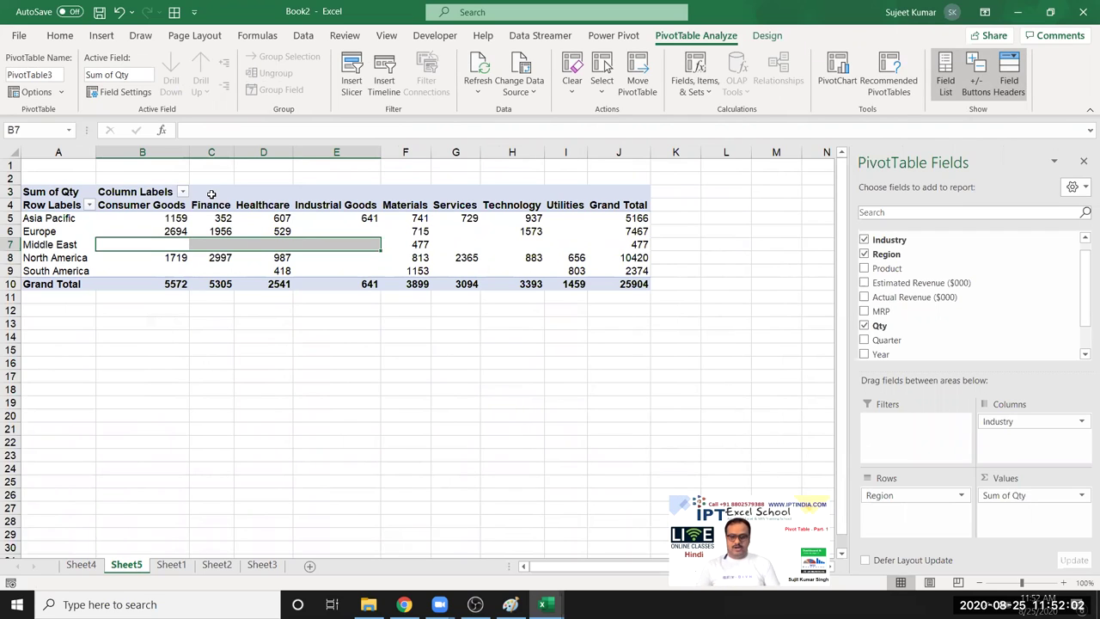
Set the PivotTable option 'For empty cells show' to 0 so blank cells display zero.
{"action": "left_click", "coordinate": [165, 262]}
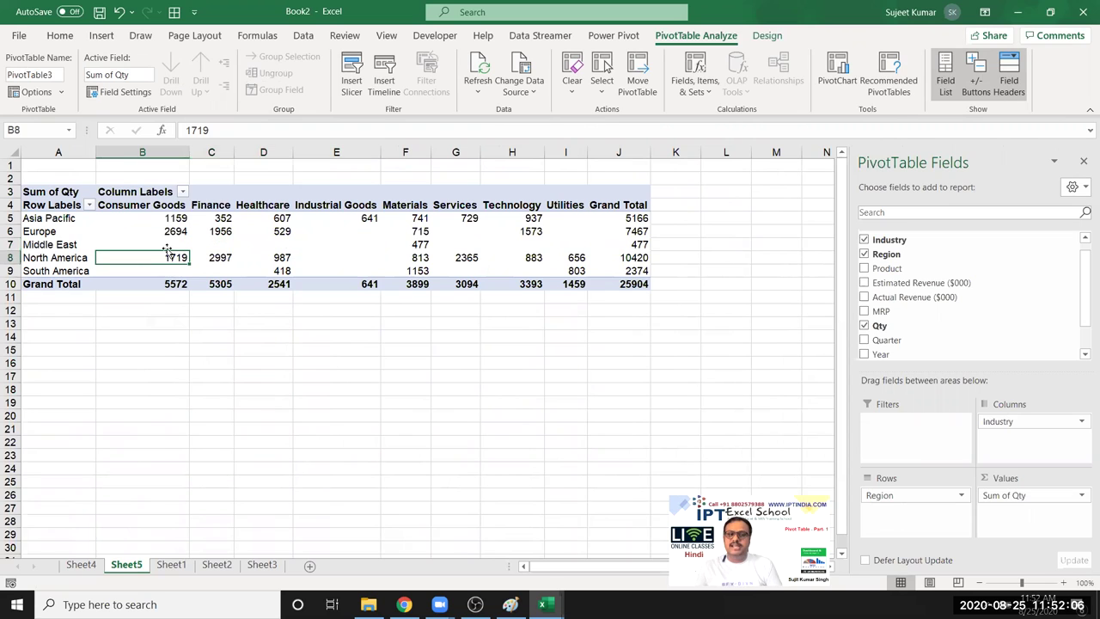
{"action": "left_click", "coordinate": [170, 246]}
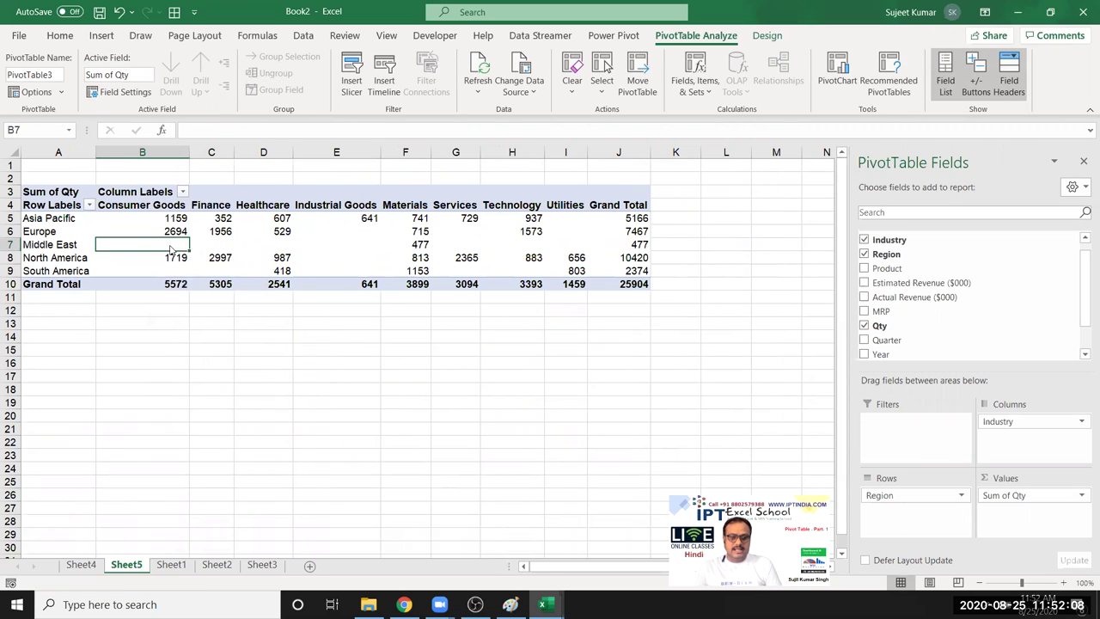
{"action": "right_click", "coordinate": [170, 246]}
{"action": "left_click", "coordinate": [233, 474]}
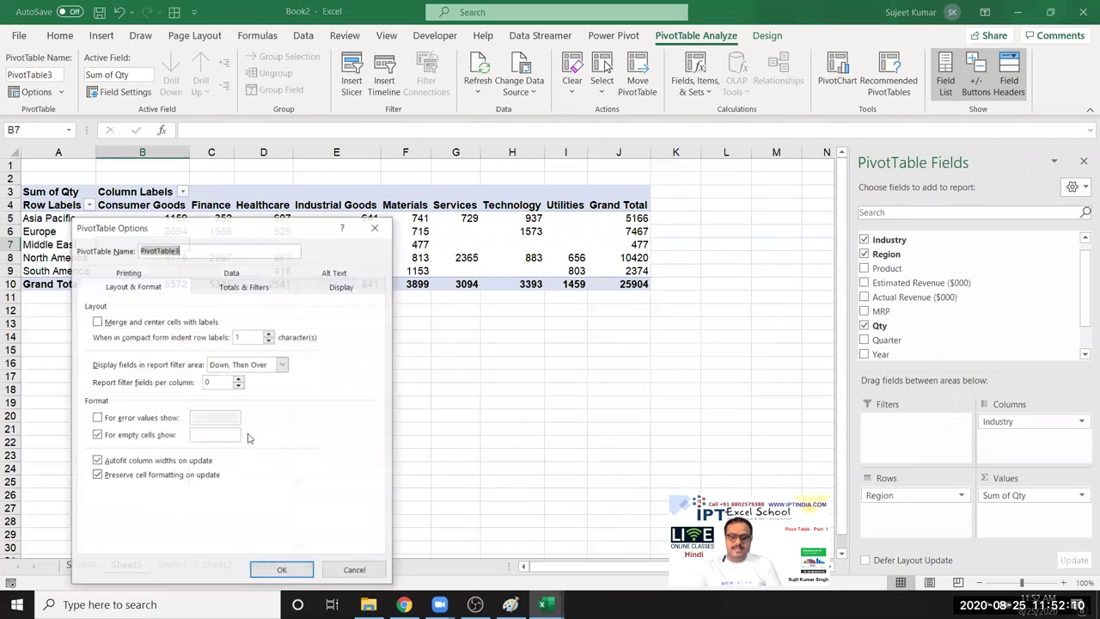
{"action": "left_click_drag", "start_coordinate": [277, 227], "coordinate": [523, 188]}
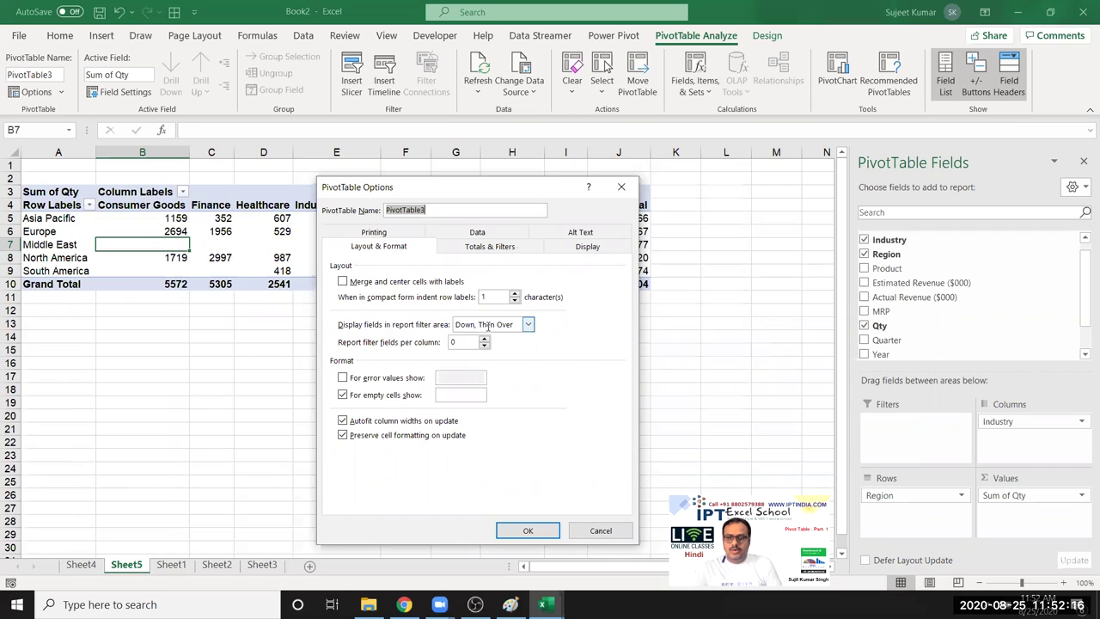
{"action": "left_click", "coordinate": [469, 396]}
{"action": "type", "text": "0"}
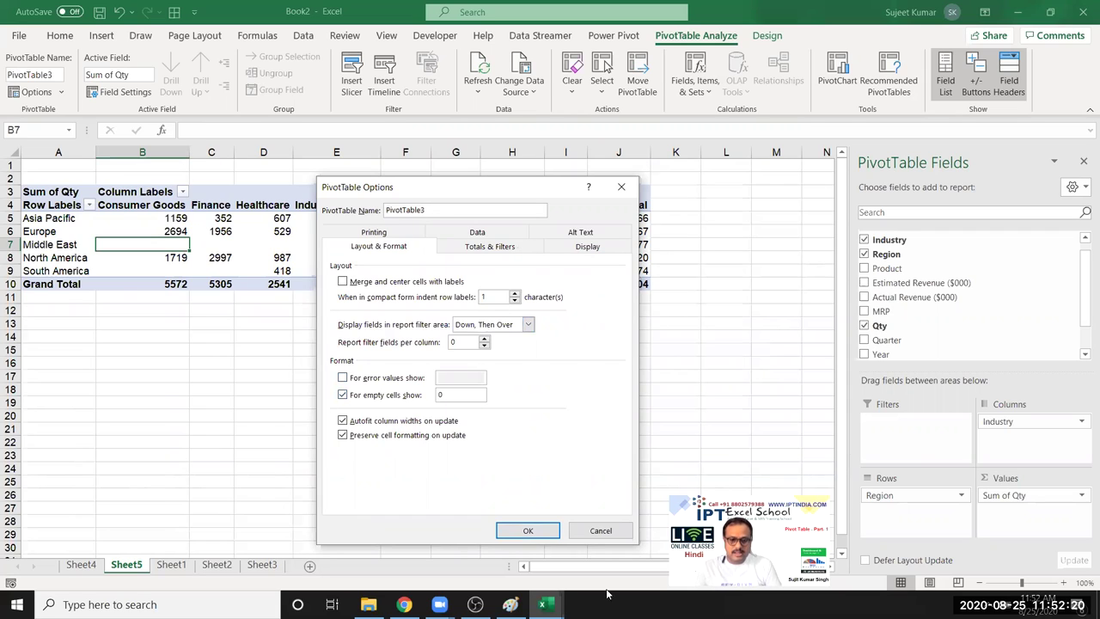
{"action": "left_click", "coordinate": [528, 527]}
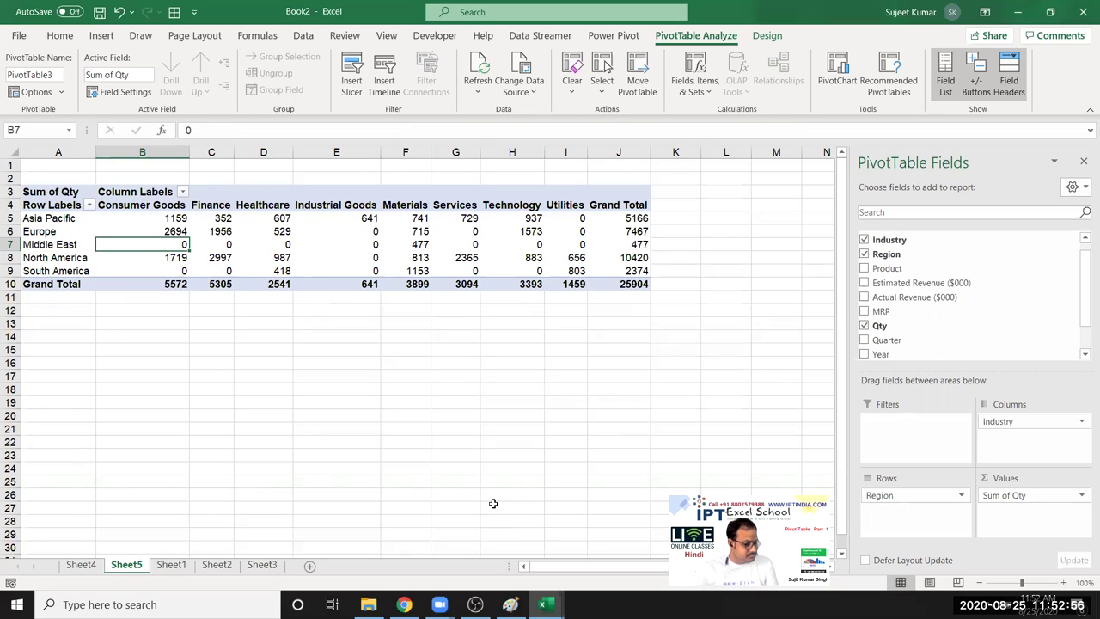
Review the zero-filled pivot, then drag Industry from Columns into Rows beneath Region.
{"action": "left_click", "coordinate": [617, 419]}
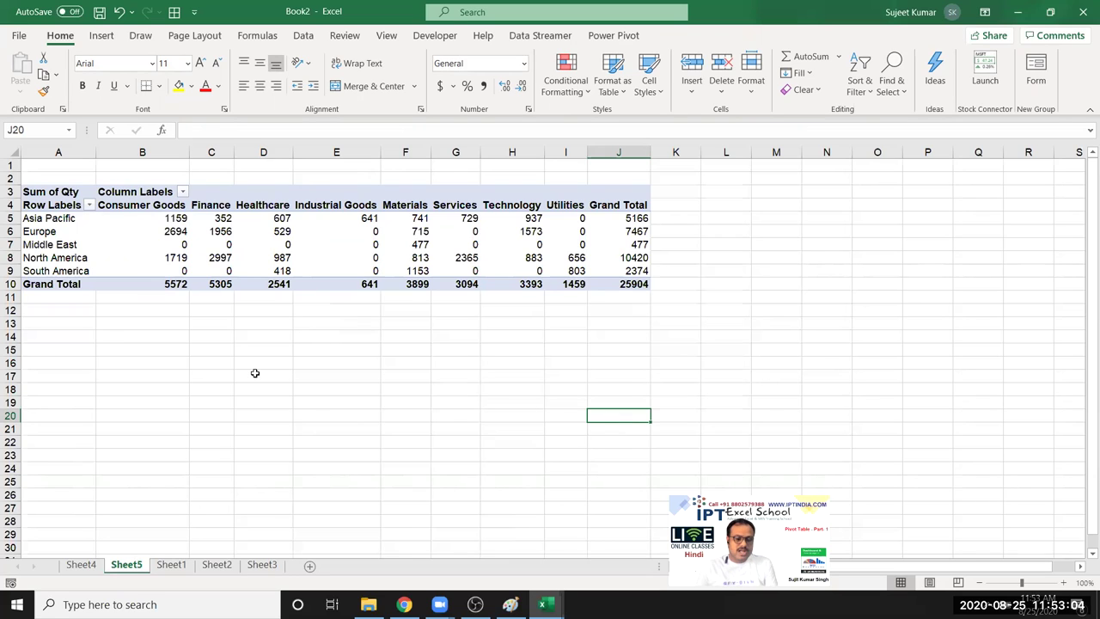
{"action": "left_click", "coordinate": [264, 244]}
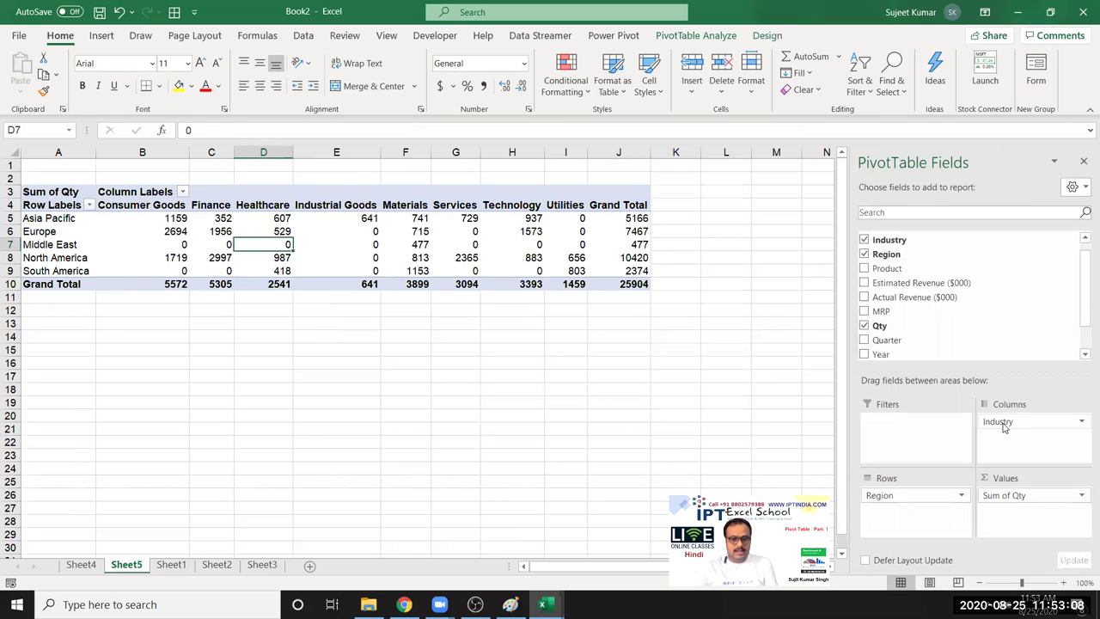
{"action": "mouse_move", "coordinate": [124, 206]}
{"action": "left_mouse_down"}
{"action": "mouse_move", "coordinate": [526, 194]}
{"action": "mouse_move", "coordinate": [556, 215]}
{"action": "left_mouse_up"}
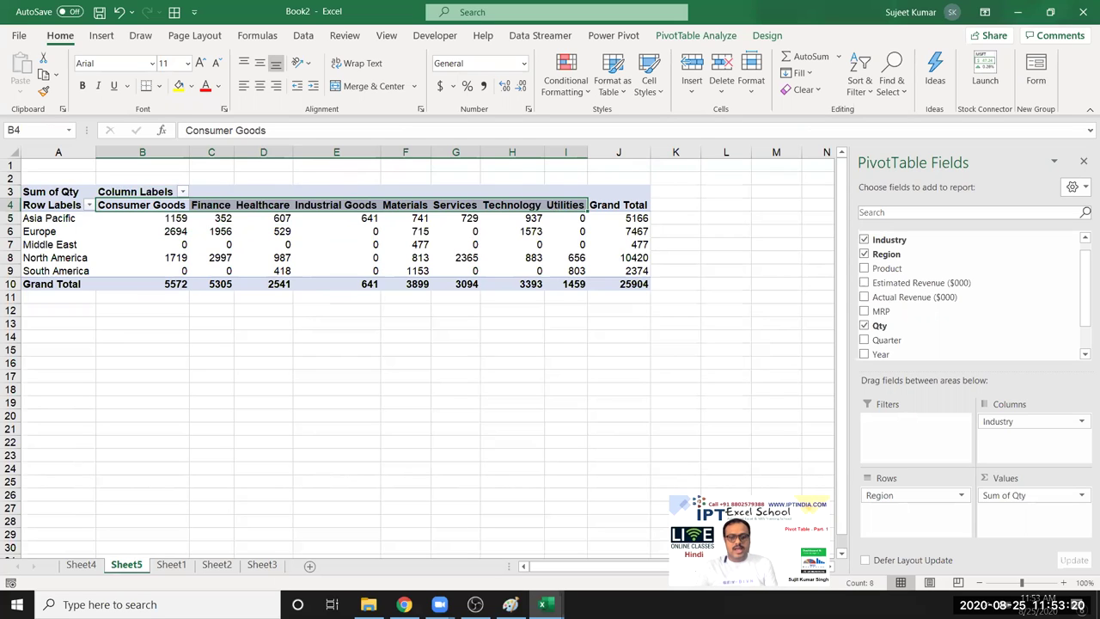
{"action": "left_click_drag", "start_coordinate": [541, 566], "coordinate": [482, 543]}
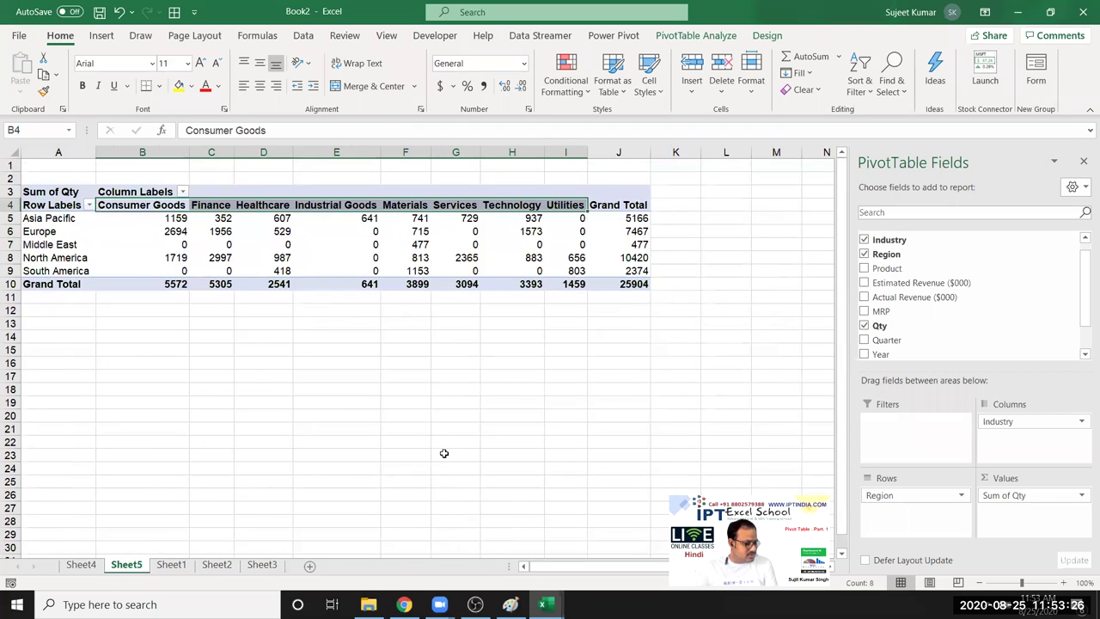
{"action": "left_click", "coordinate": [371, 244]}
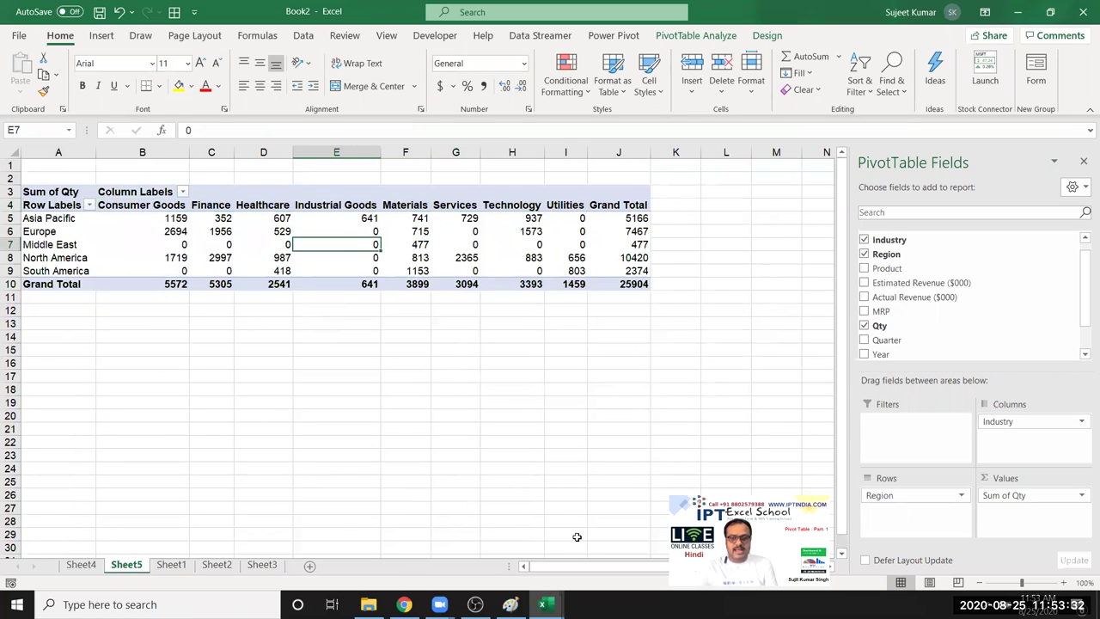
{"action": "mouse_move", "coordinate": [1021, 422]}
{"action": "left_mouse_down"}
{"action": "mouse_move", "coordinate": [930, 543]}
{"action": "mouse_move", "coordinate": [885, 529]}
{"action": "left_mouse_up"}
Try collapsing Asia Pacific, then use Collapse Field to show only region totals with Grand Total 25904.
{"action": "scroll", "coordinate": [174, 386], "scroll_direction": "down", "scroll_amount": 1}
{"action": "scroll", "coordinate": [175, 386], "scroll_direction": "up", "scroll_amount": 1}
{"action": "mouse_move", "coordinate": [174, 387]}
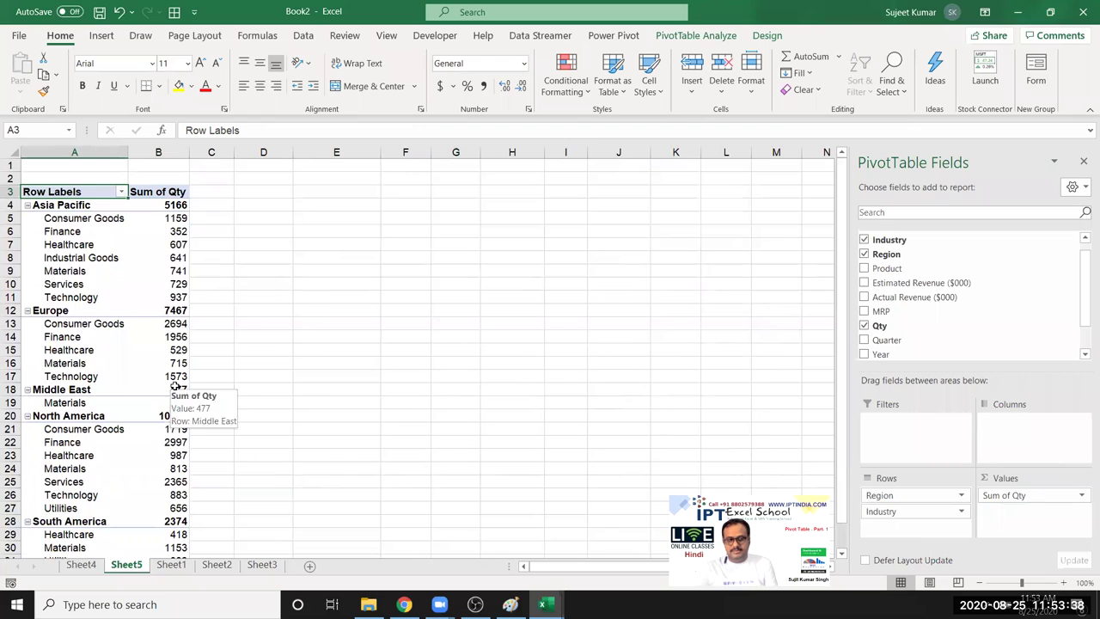
{"action": "left_click", "coordinate": [27, 206]}
{"action": "left_click", "coordinate": [28, 206]}
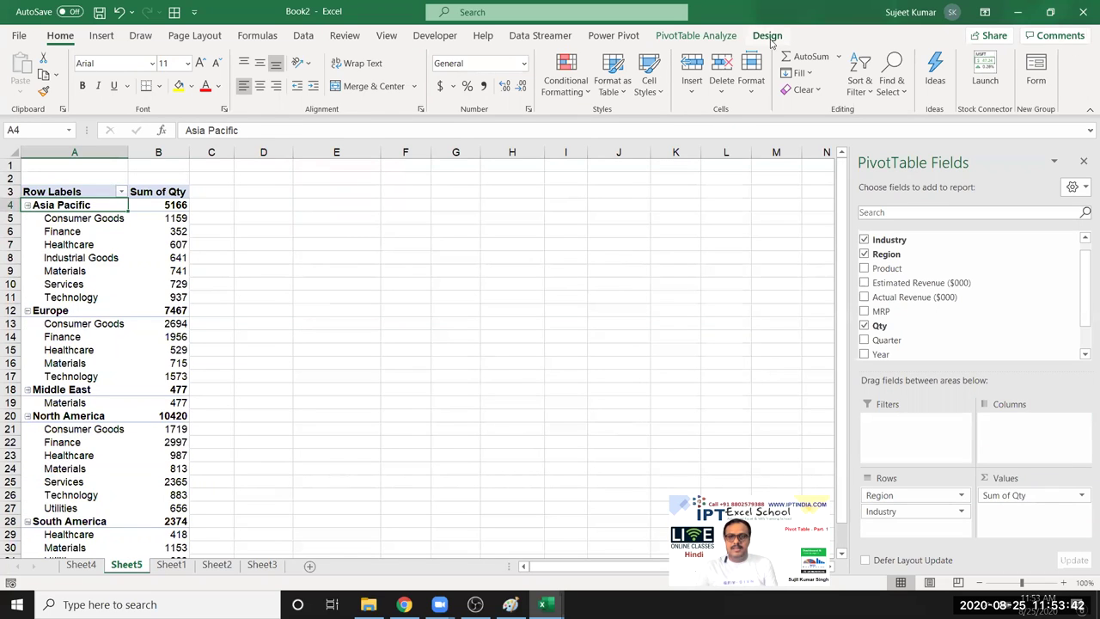
{"action": "left_click", "coordinate": [694, 36]}
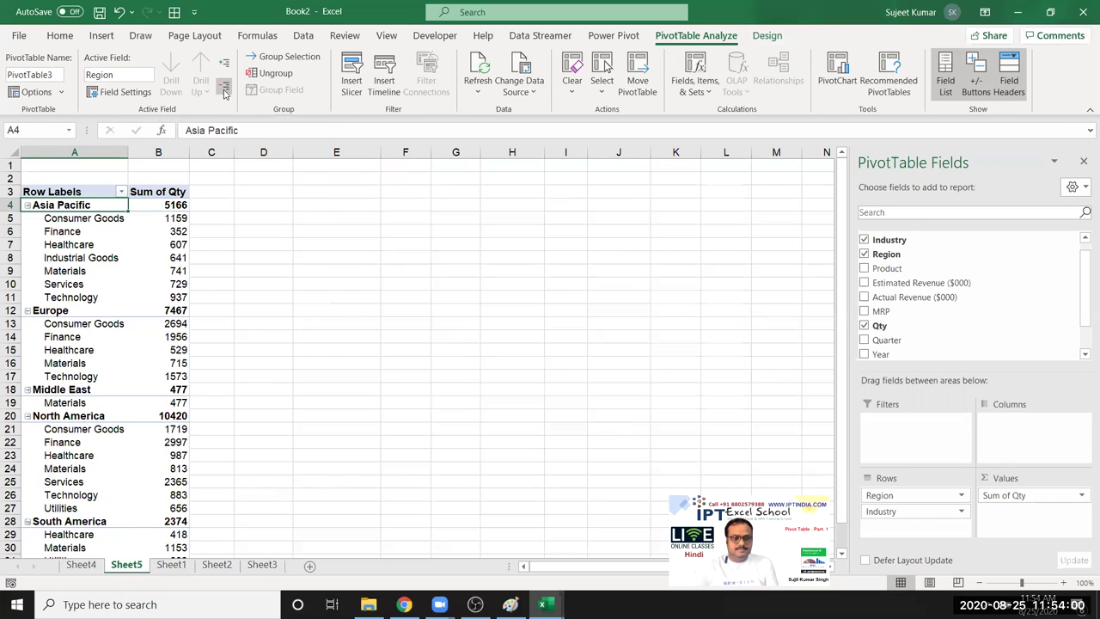
{"action": "left_click", "coordinate": [224, 92]}
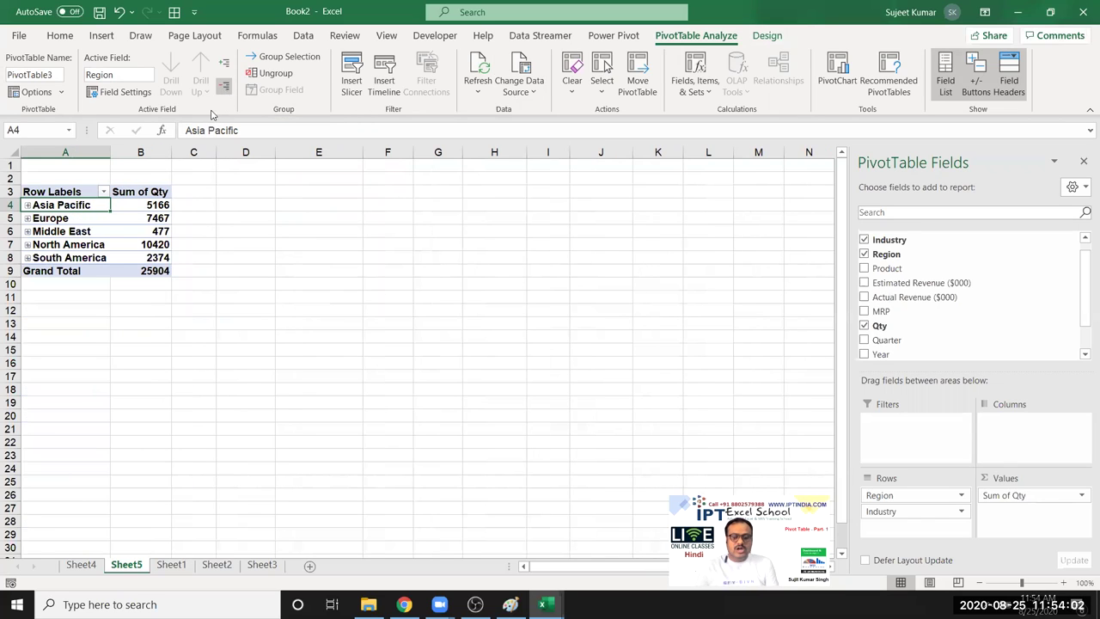
Toggle Expand and Collapse Field, ending expanded so each region lists its industries, then select an Industry item.
{"action": "left_click", "coordinate": [224, 62]}
{"action": "left_click", "coordinate": [224, 91]}
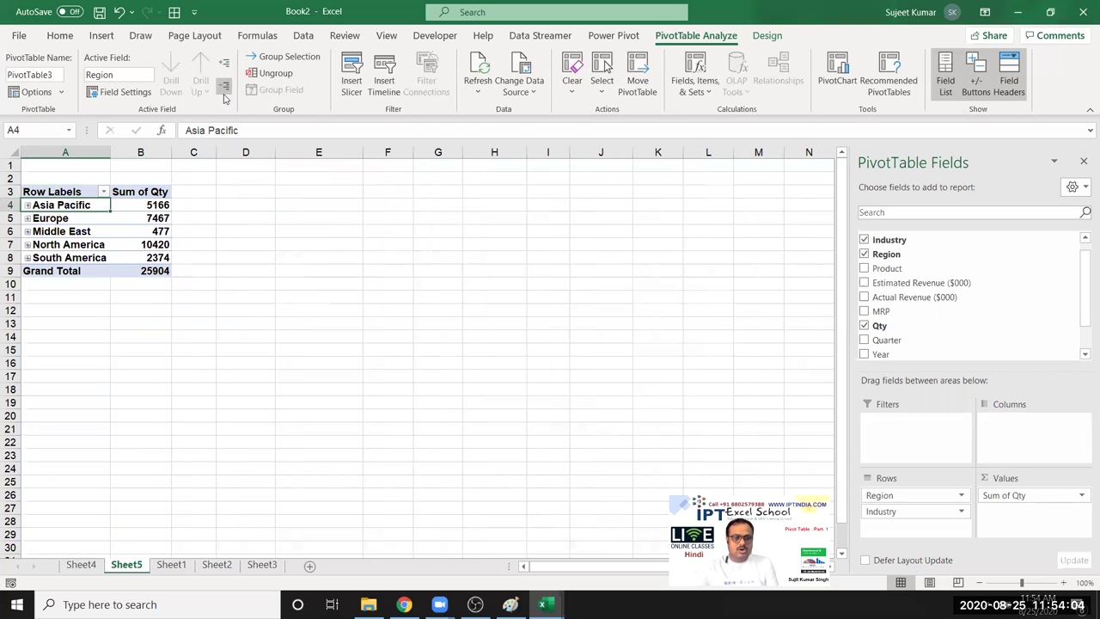
{"action": "left_click", "coordinate": [225, 63]}
{"action": "left_click", "coordinate": [224, 91]}
{"action": "left_click", "coordinate": [226, 64]}
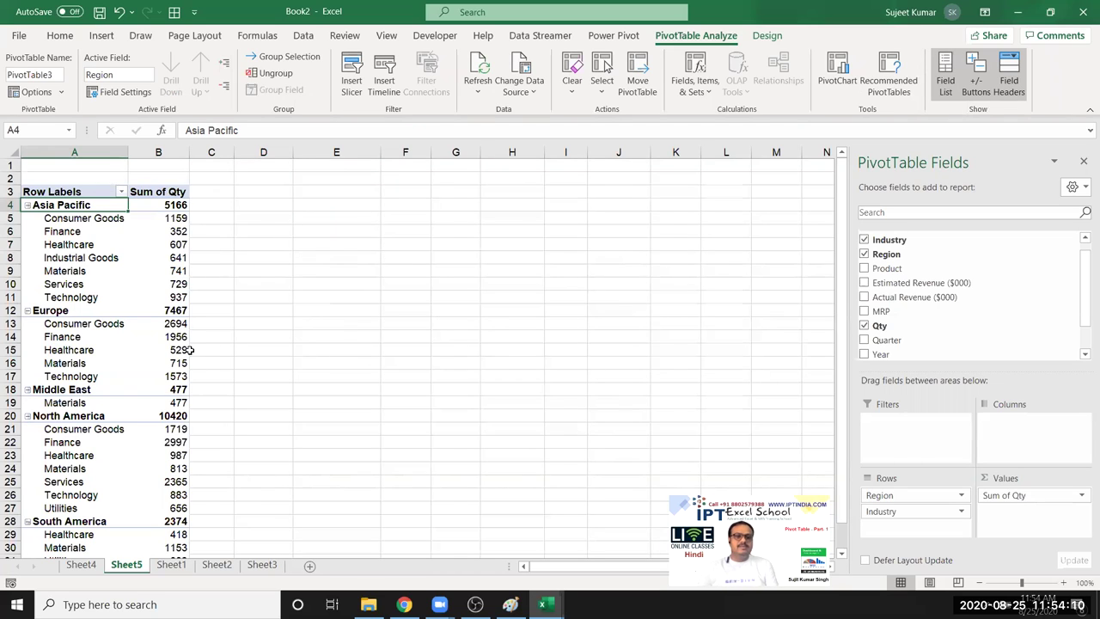
{"action": "mouse_move", "coordinate": [180, 411]}
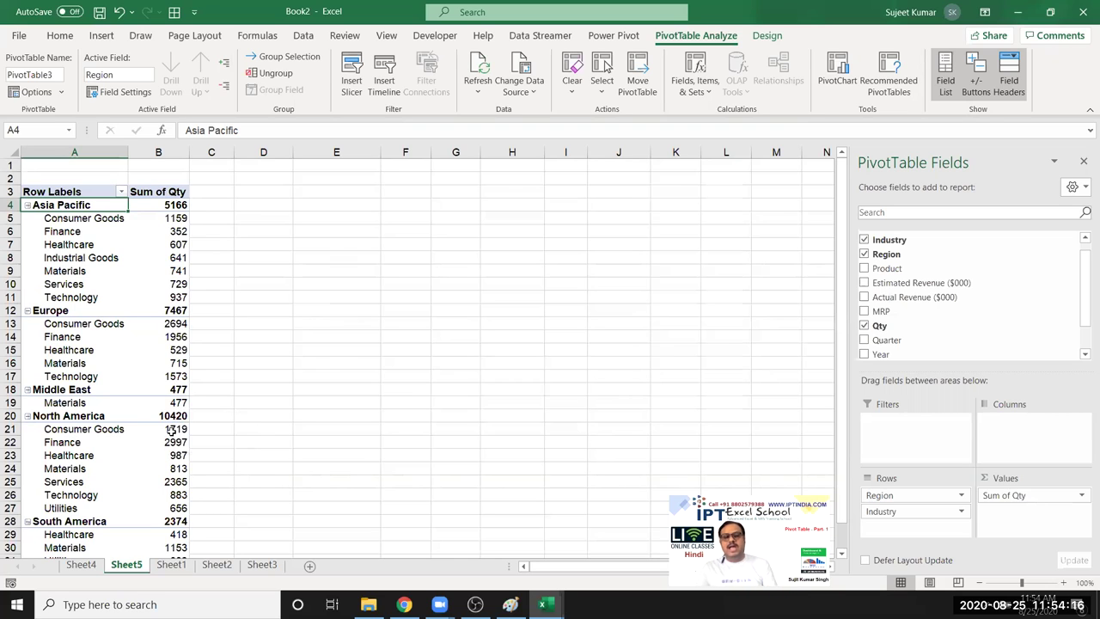
{"action": "mouse_move", "coordinate": [171, 429]}
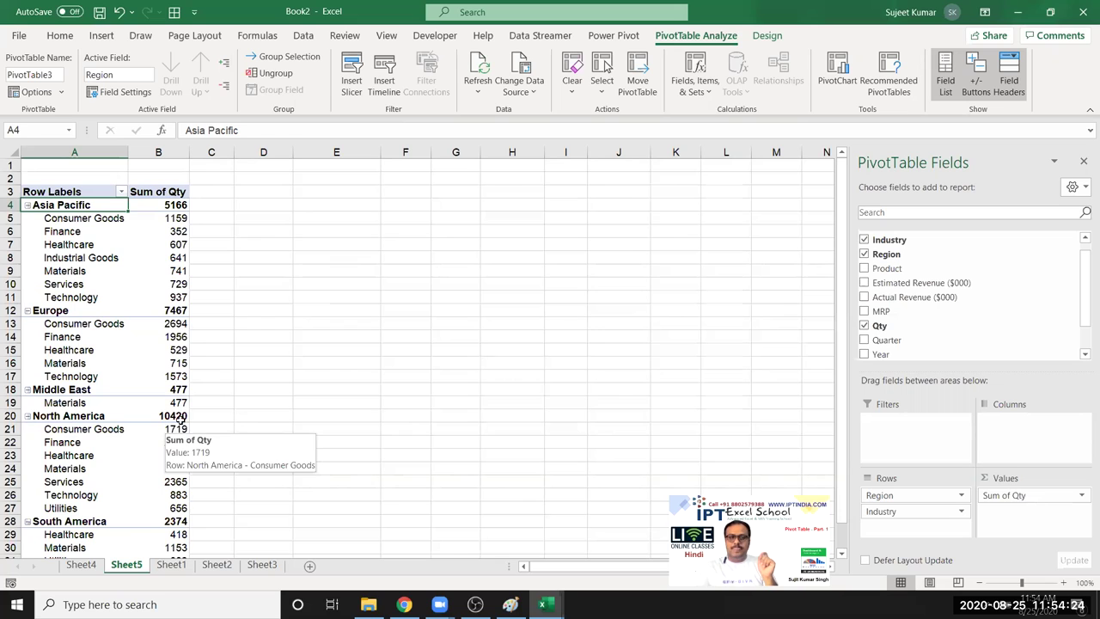
{"action": "left_click", "coordinate": [74, 261]}
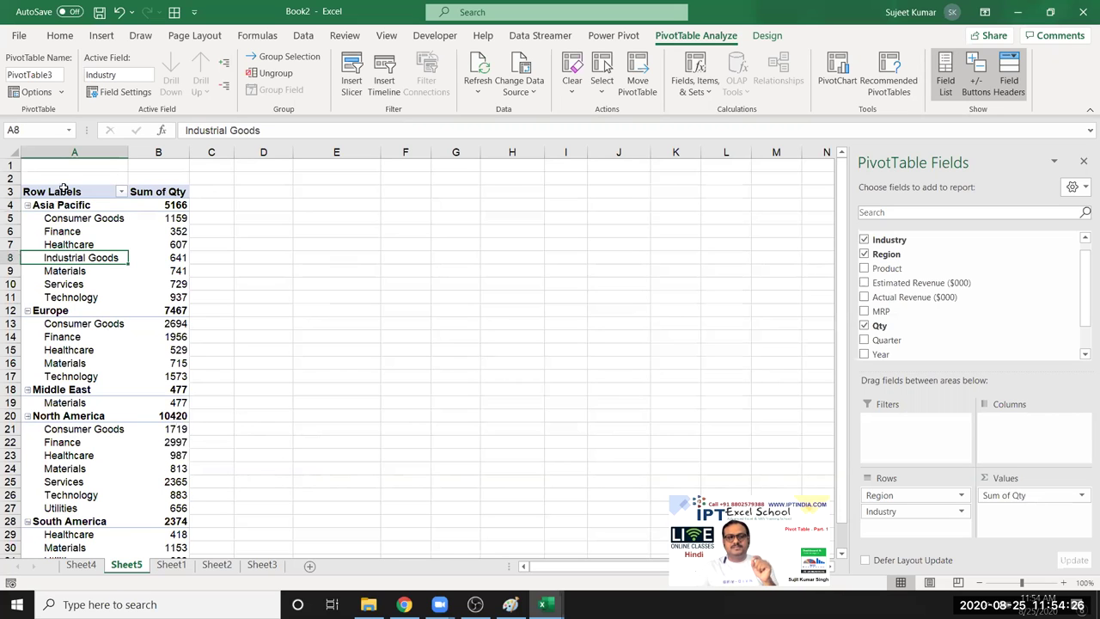
{"action": "left_click", "coordinate": [63, 156]}
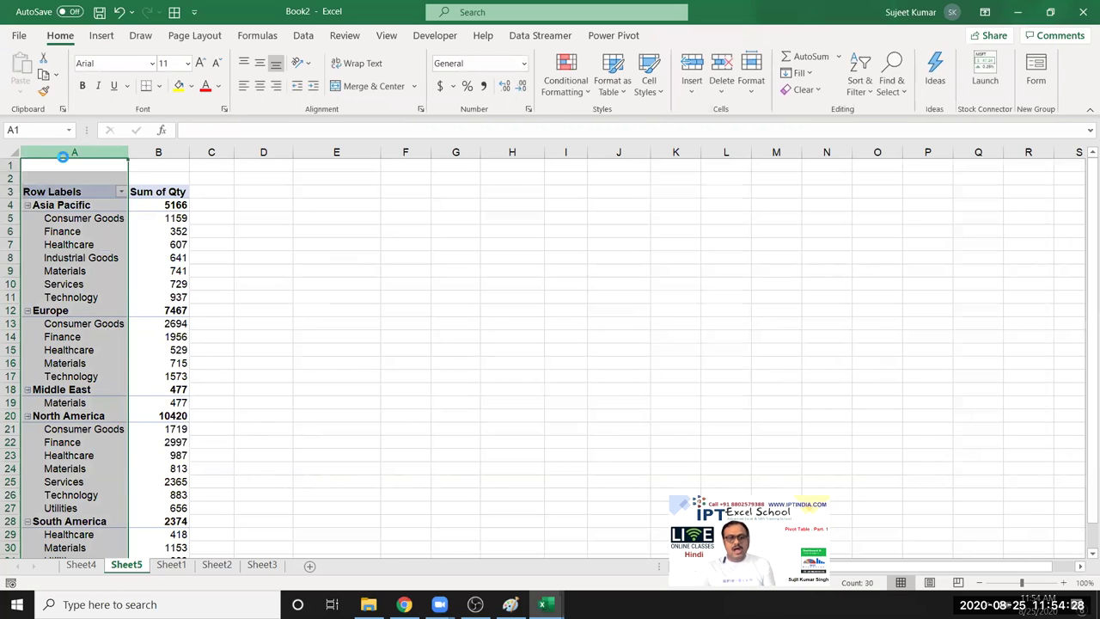
{"action": "key", "text": "ctrl+c"}
{"action": "left_click", "coordinate": [498, 166]}
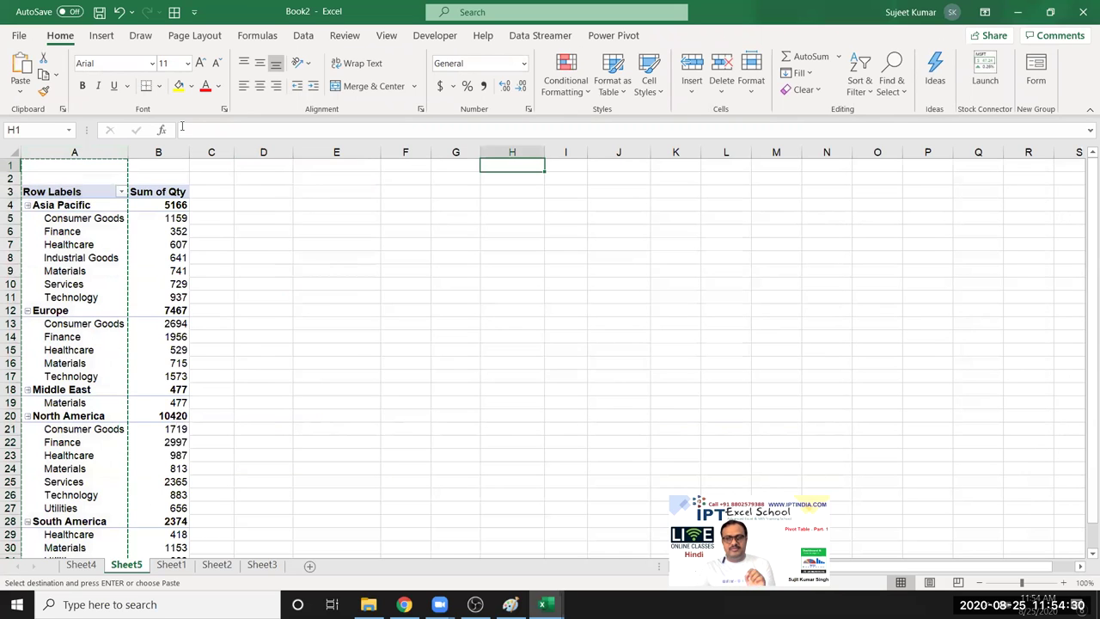
{"action": "left_click", "coordinate": [20, 86]}
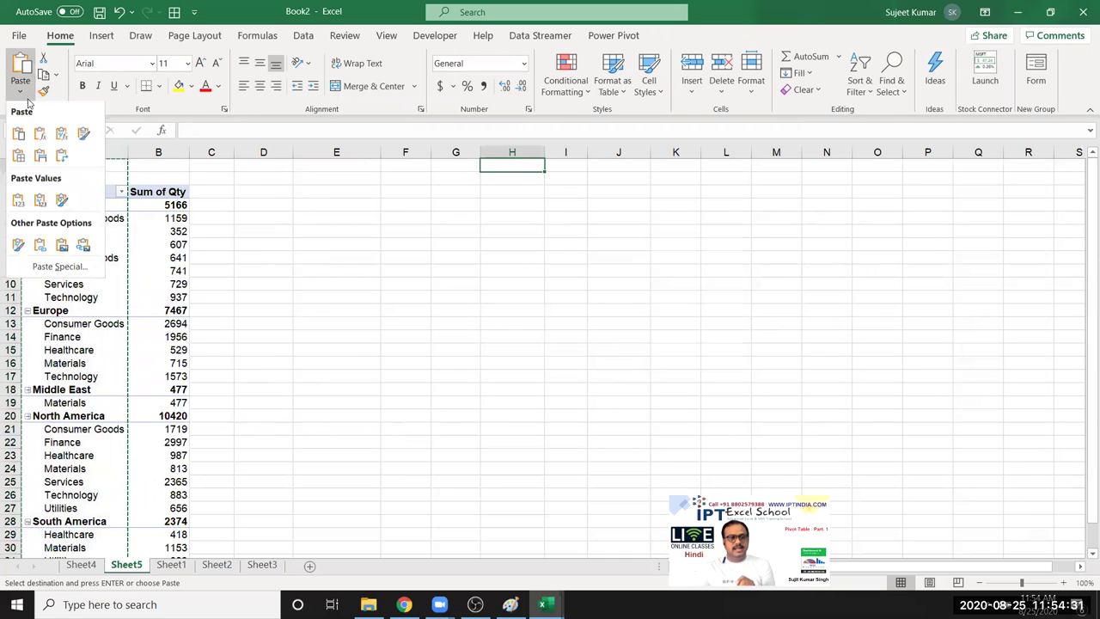
{"action": "left_click", "coordinate": [39, 200]}
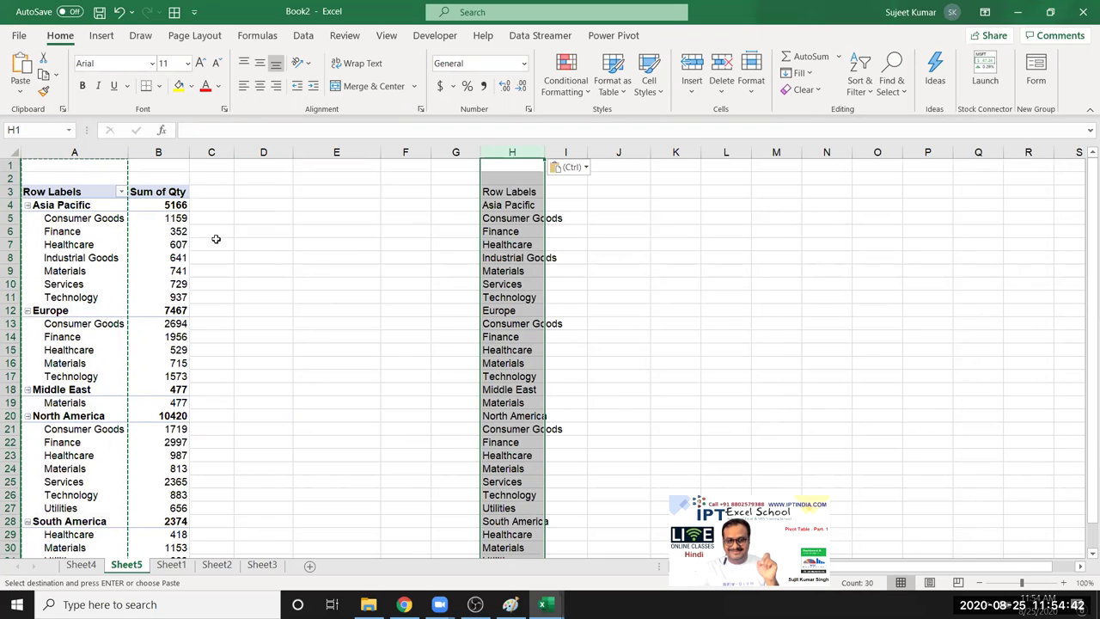
{"action": "key", "text": "ctrl+z"}
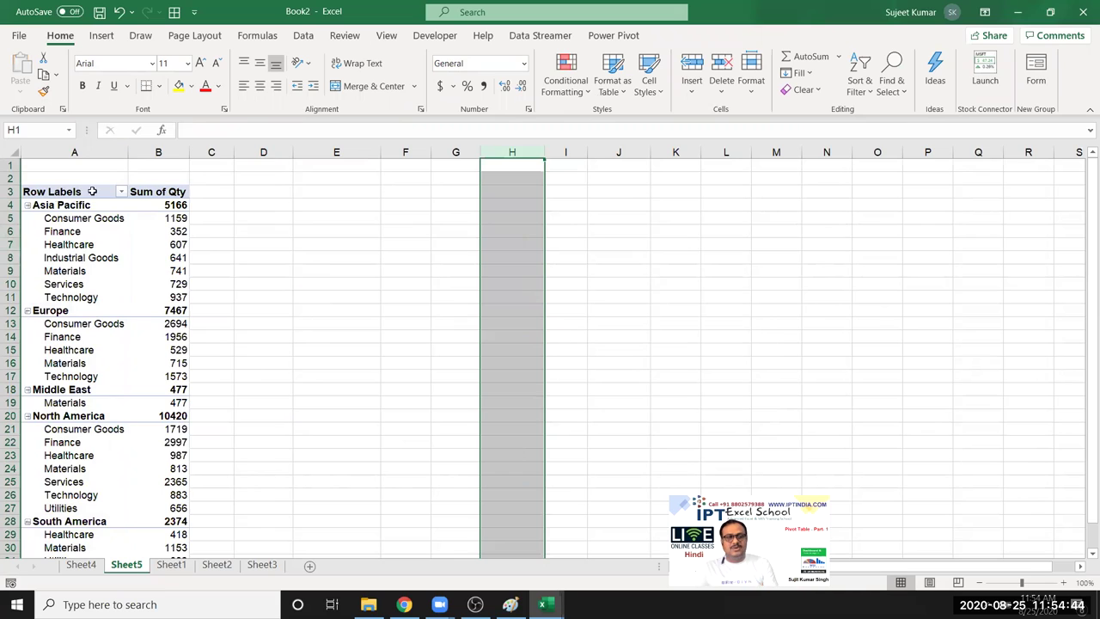
{"action": "left_click", "coordinate": [212, 152]}
{"action": "left_click", "coordinate": [74, 152]}
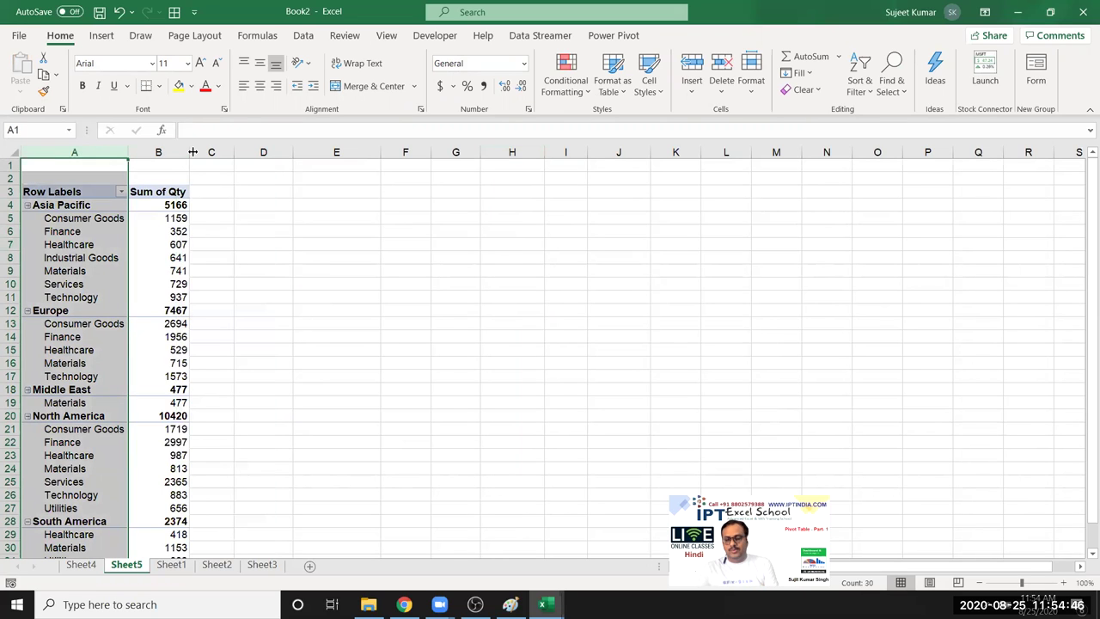
{"action": "left_click", "coordinate": [60, 229]}
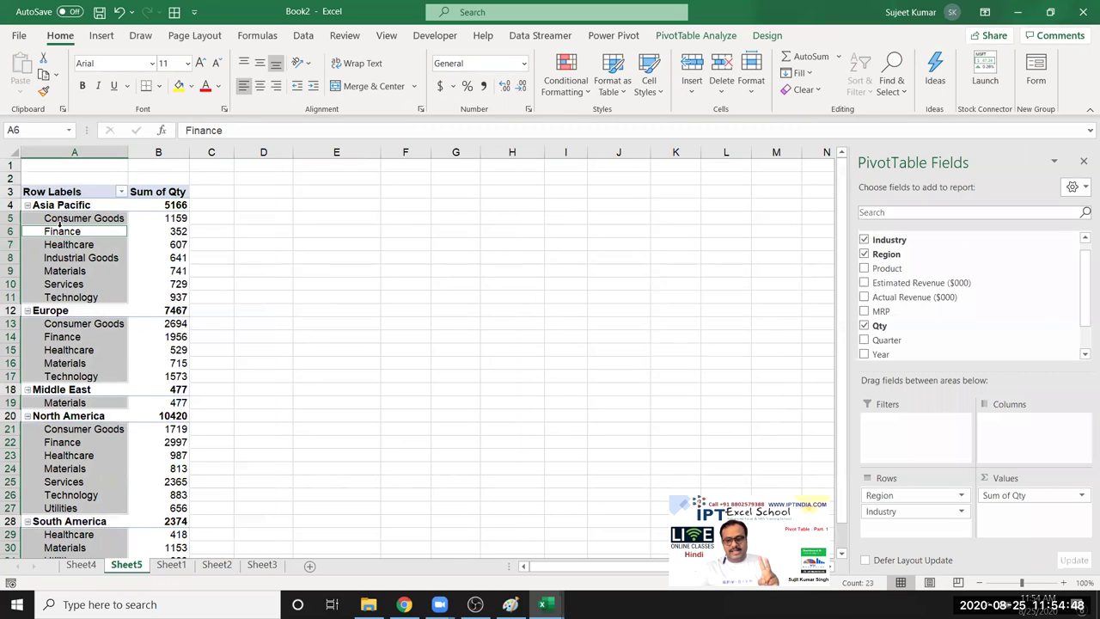
Switch the pivot's report layout to Tabular Form, giving separate Region and Industry columns.
{"action": "left_click", "coordinate": [708, 38]}
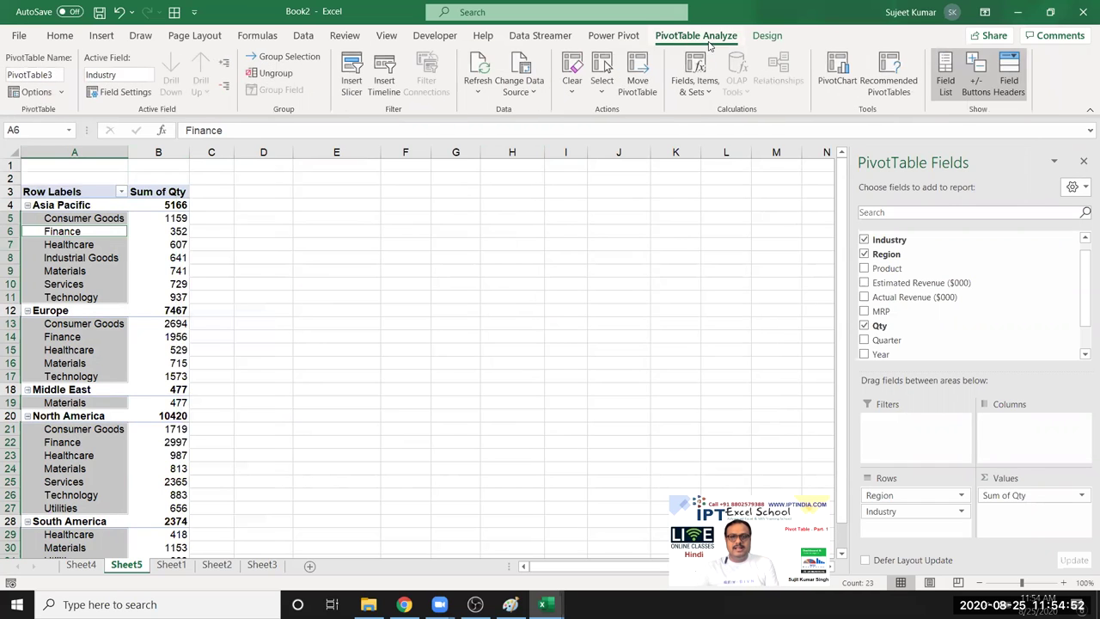
{"action": "left_click", "coordinate": [765, 38]}
{"action": "left_click", "coordinate": [100, 86]}
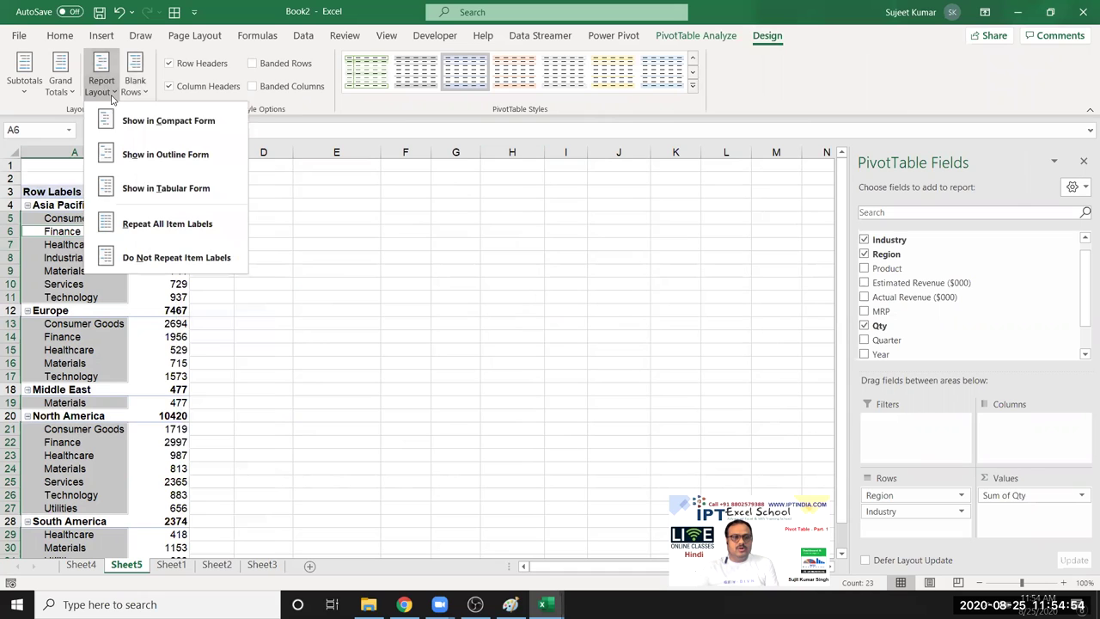
{"action": "left_click", "coordinate": [123, 194]}
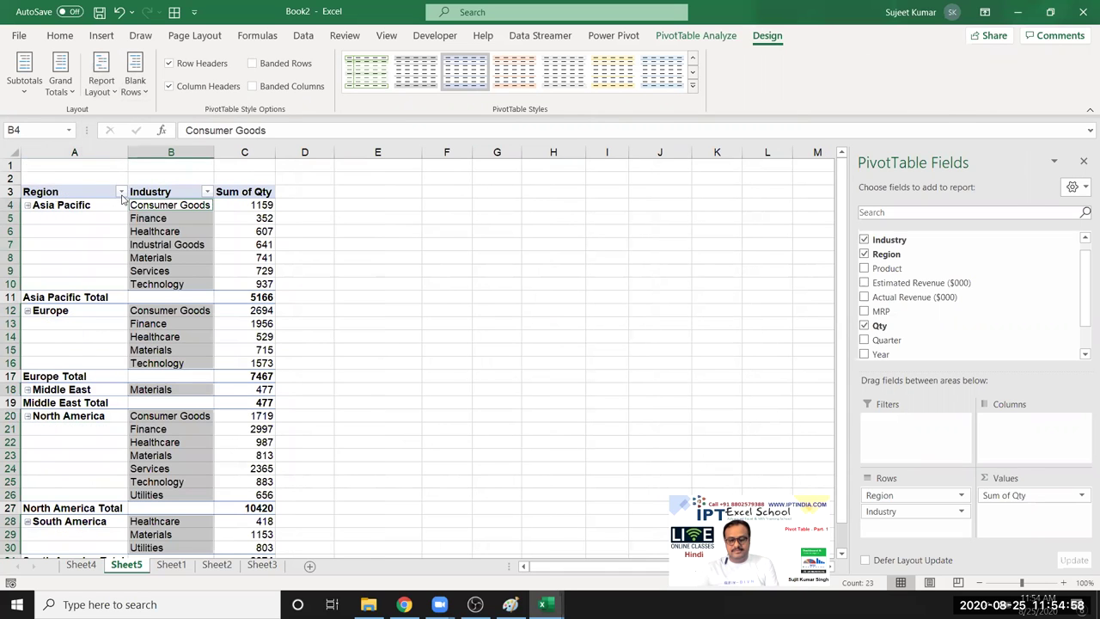
{"action": "left_click", "coordinate": [149, 257]}
Enable Classic PivotTable layout in PivotTable Options, then select the Asia Pacific Total row.
{"action": "right_click", "coordinate": [148, 257]}
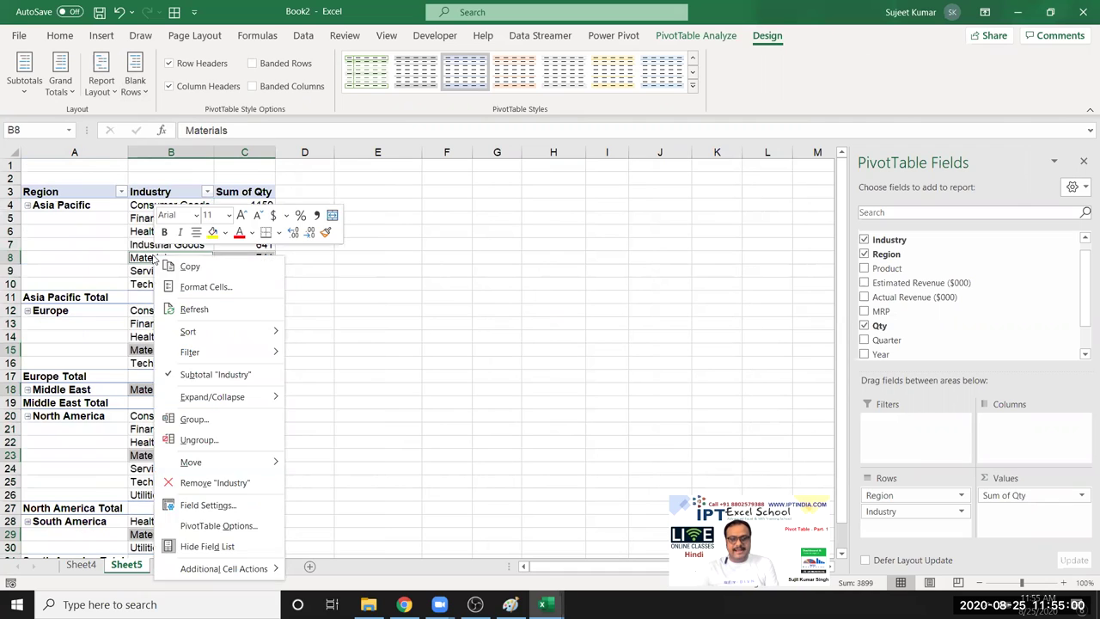
{"action": "left_click", "coordinate": [202, 526]}
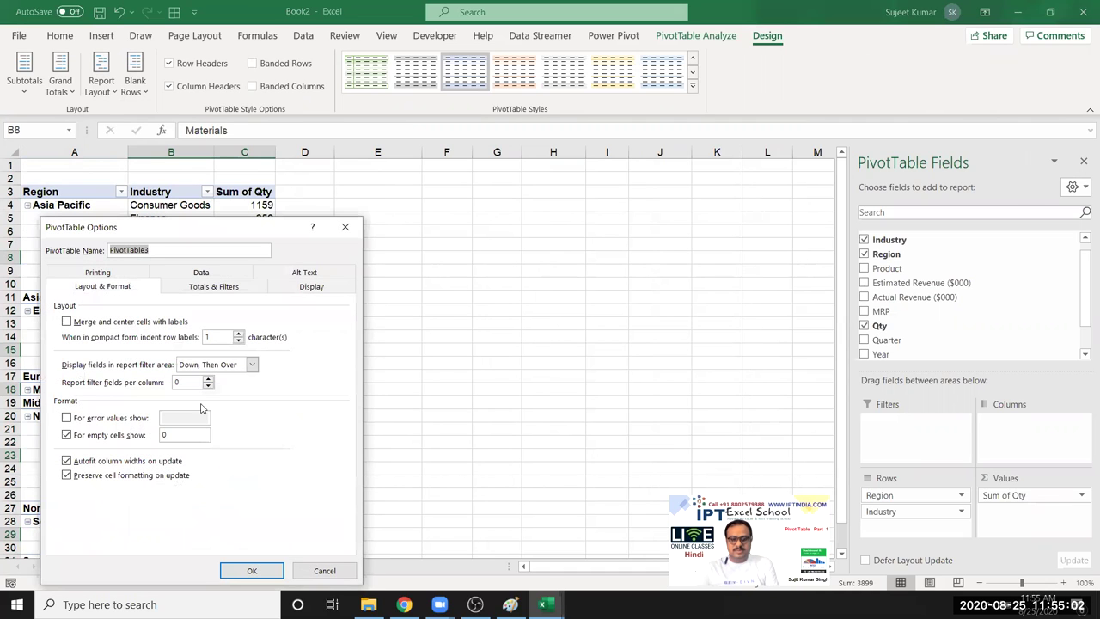
{"action": "left_click", "coordinate": [214, 287]}
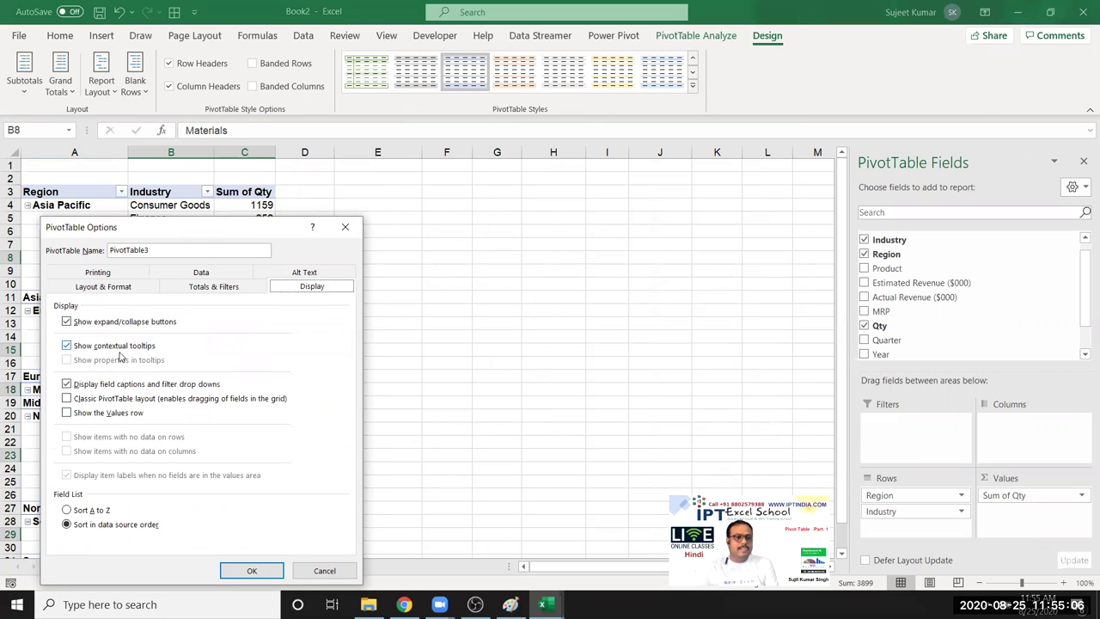
{"action": "left_click", "coordinate": [96, 402]}
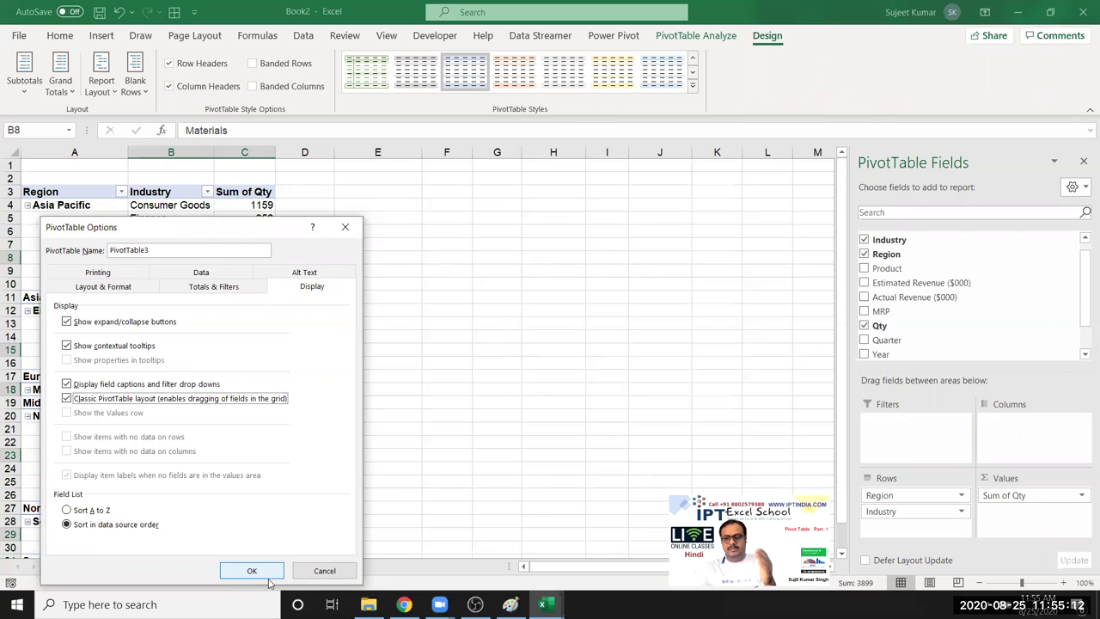
{"action": "left_click", "coordinate": [251, 571]}
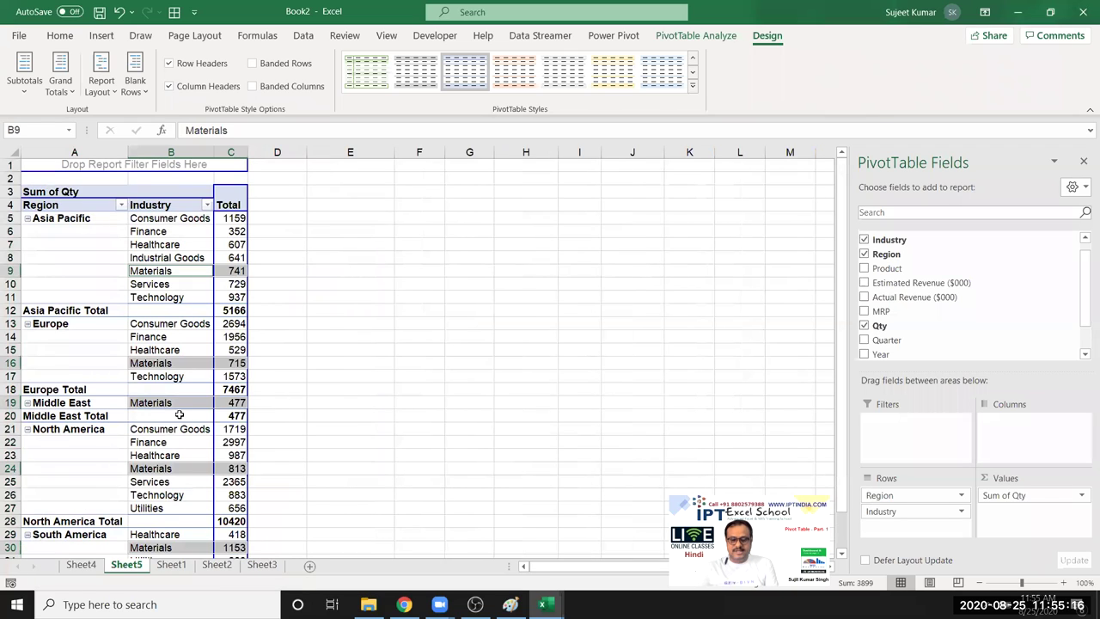
{"action": "mouse_move", "coordinate": [65, 311]}
{"action": "left_mouse_down"}
{"action": "mouse_move", "coordinate": [188, 300]}
{"action": "mouse_move", "coordinate": [235, 311]}
{"action": "left_mouse_up"}
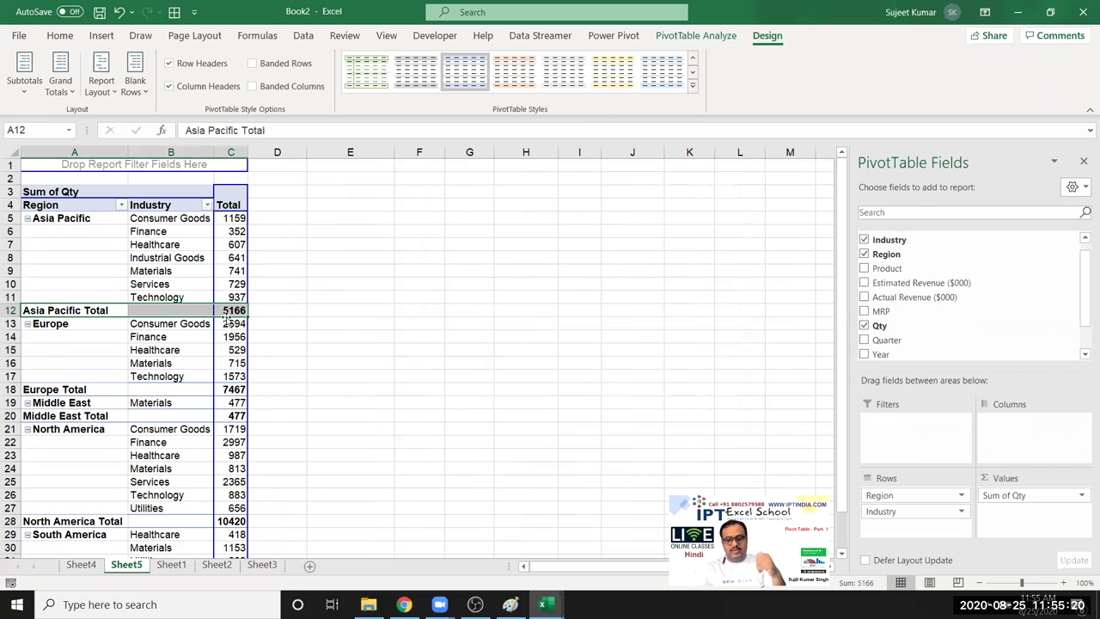
Turn off Subtotal "Region" from the Asia Pacific Total cell's context menu.
{"action": "left_click", "coordinate": [130, 363]}
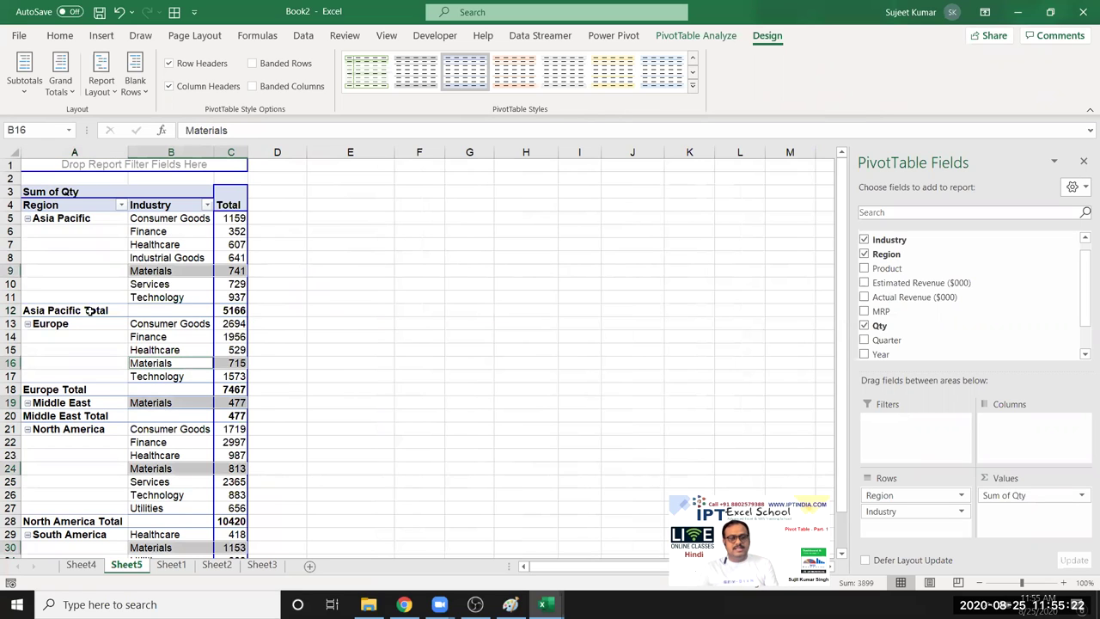
{"action": "left_click", "coordinate": [90, 310]}
{"action": "right_click", "coordinate": [90, 311]}
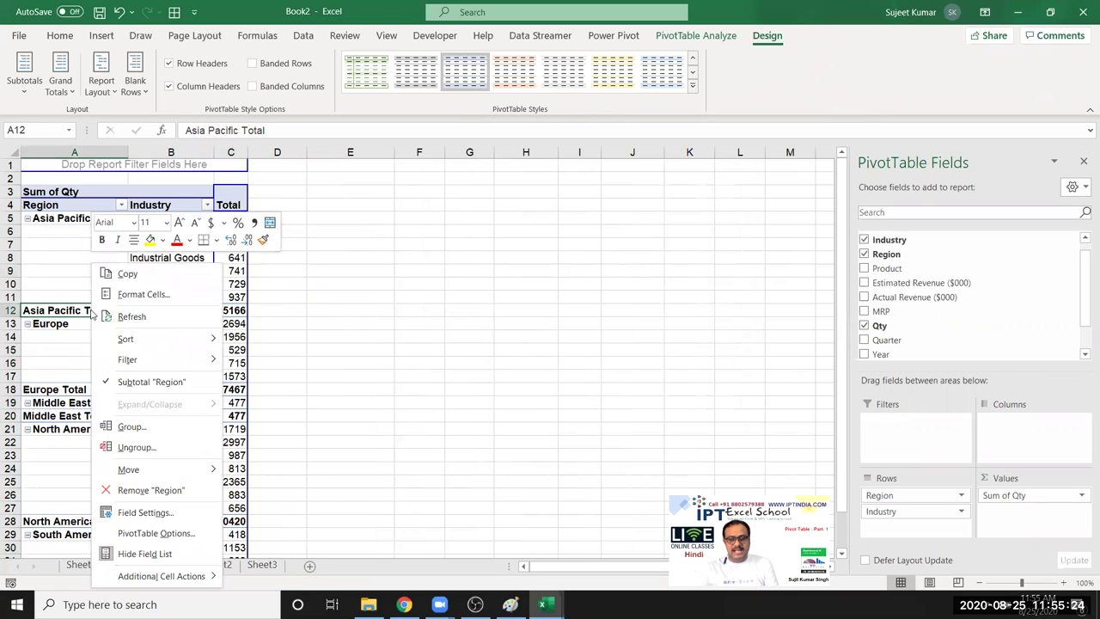
{"action": "left_click", "coordinate": [116, 384]}
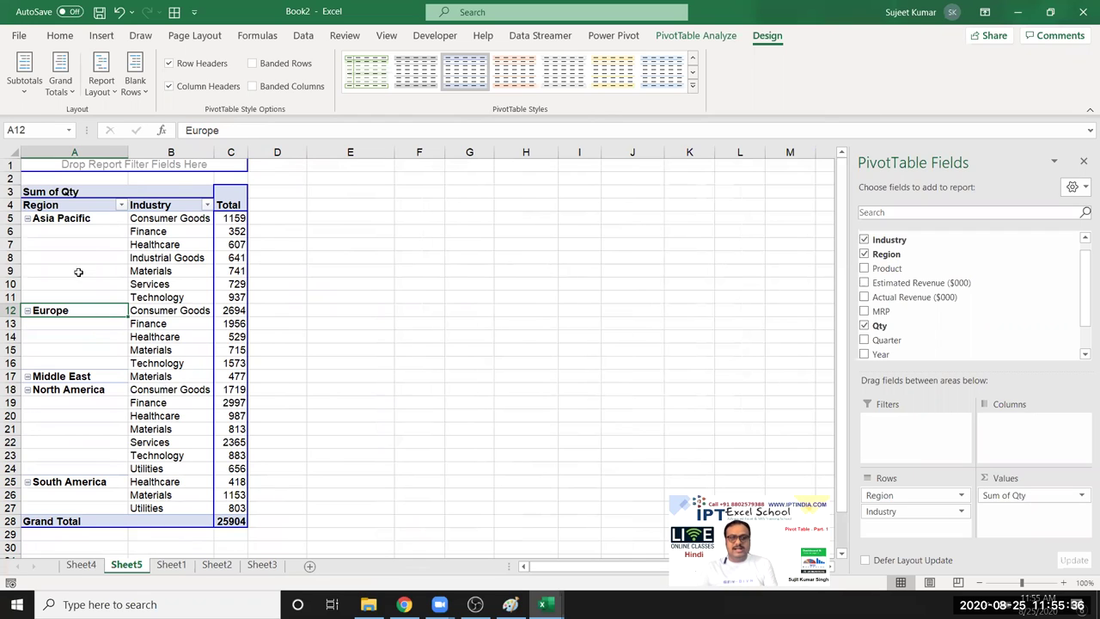
{"action": "left_click", "coordinate": [75, 219]}
{"action": "scroll", "coordinate": [190, 443], "scroll_direction": "down", "scroll_amount": 4}
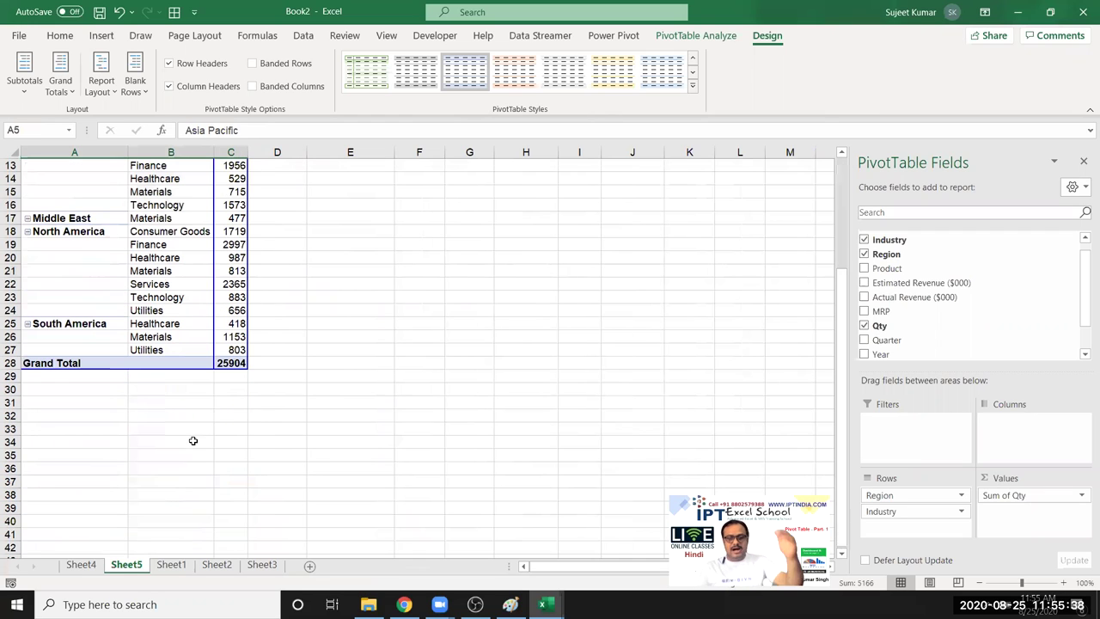
Check the Region filter list and close it without changes.
{"action": "scroll", "coordinate": [177, 479], "scroll_direction": "up", "scroll_amount": 4}
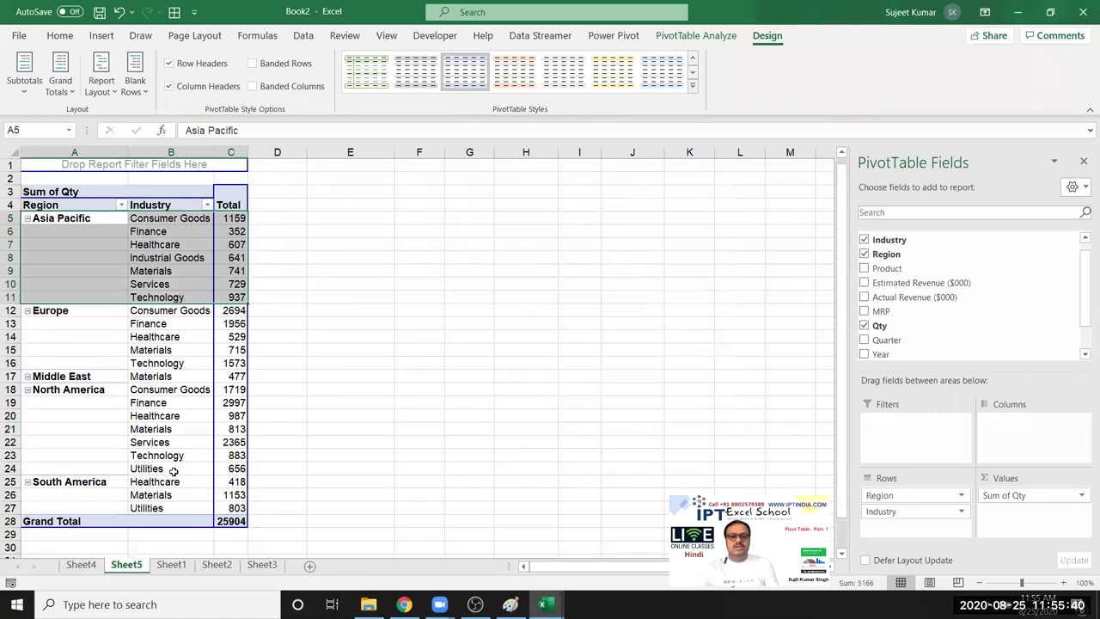
{"action": "left_click", "coordinate": [124, 268]}
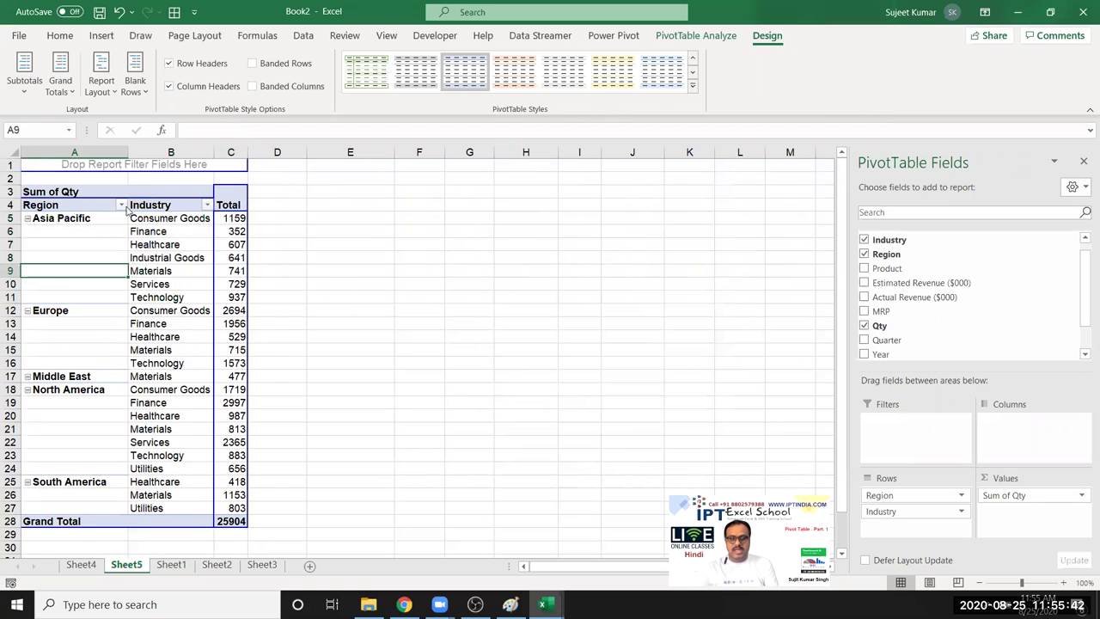
{"action": "left_click", "coordinate": [122, 207]}
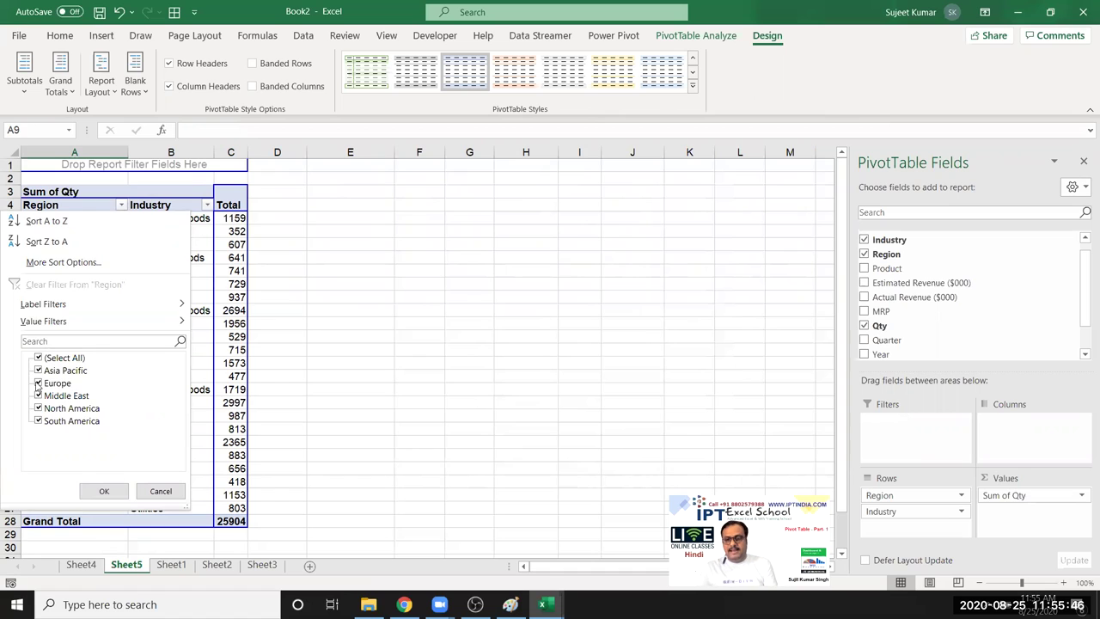
{"action": "key", "text": "Escape"}
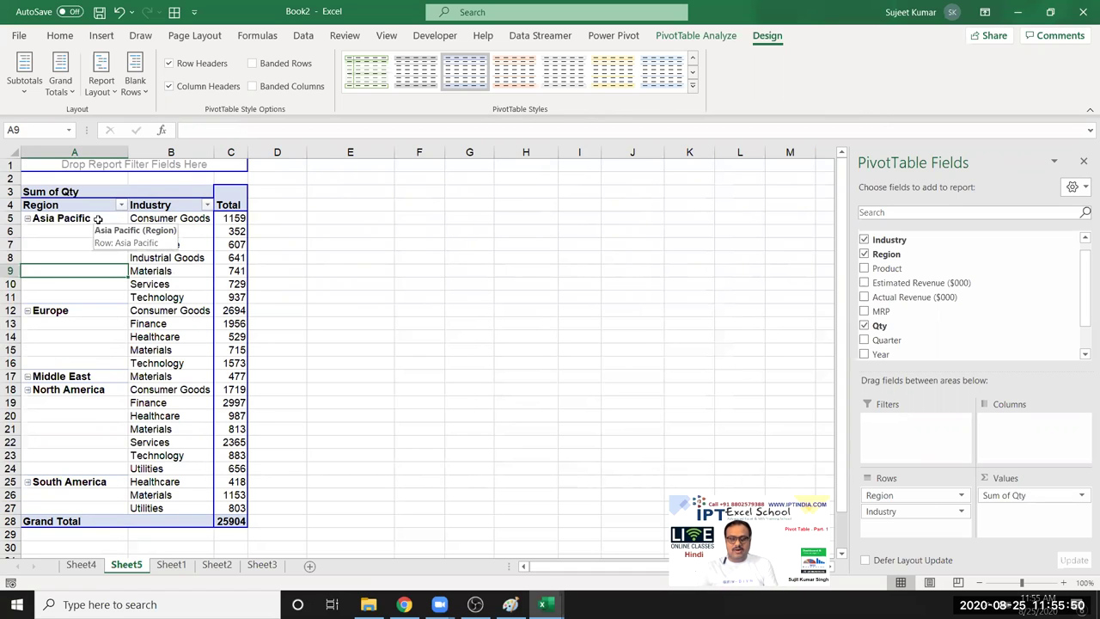
Select the Asia Pacific group cells A5:A10 and bring up the Report Layout choices.
{"action": "left_click_drag", "start_coordinate": [91, 218], "coordinate": [283, 210]}
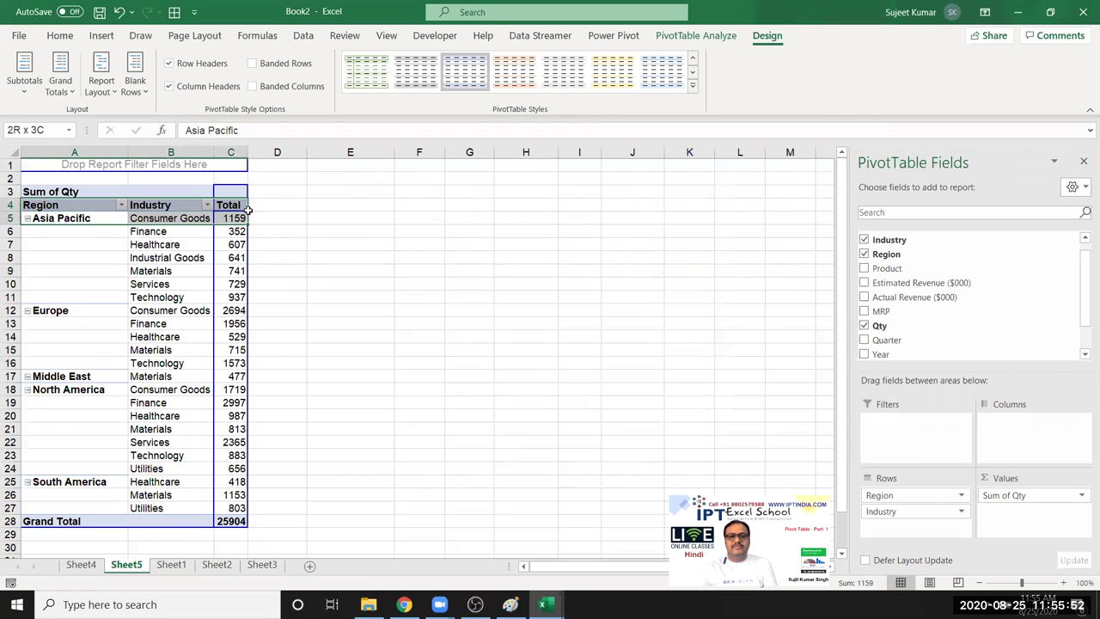
{"action": "left_click_drag", "start_coordinate": [114, 230], "coordinate": [225, 287]}
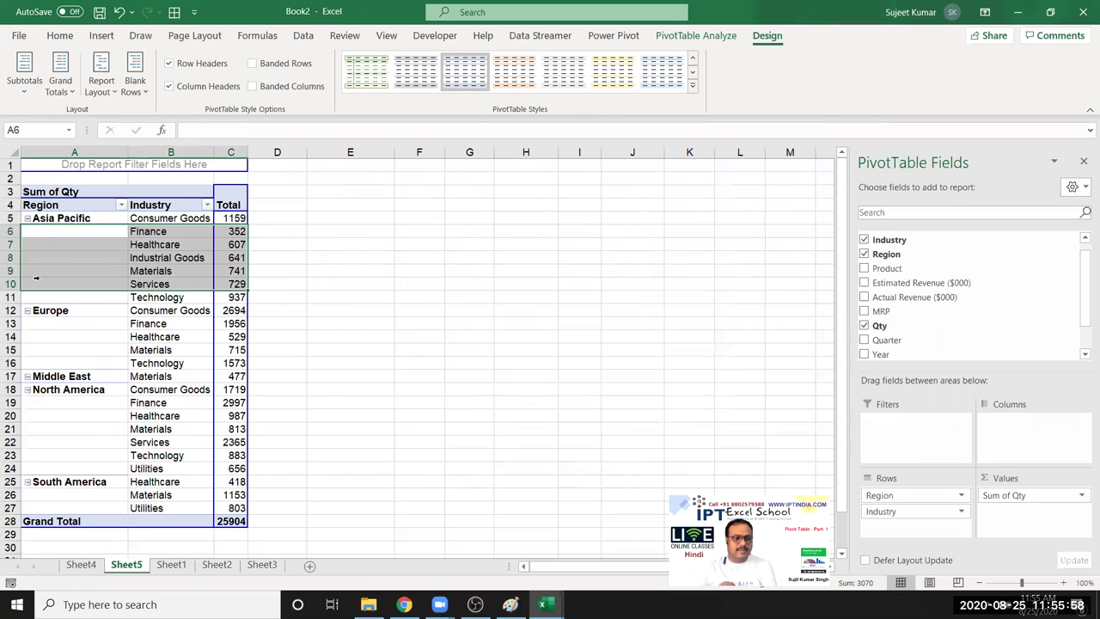
{"action": "left_click", "coordinate": [67, 256]}
{"action": "left_click", "coordinate": [75, 211]}
{"action": "left_click", "coordinate": [75, 212]}
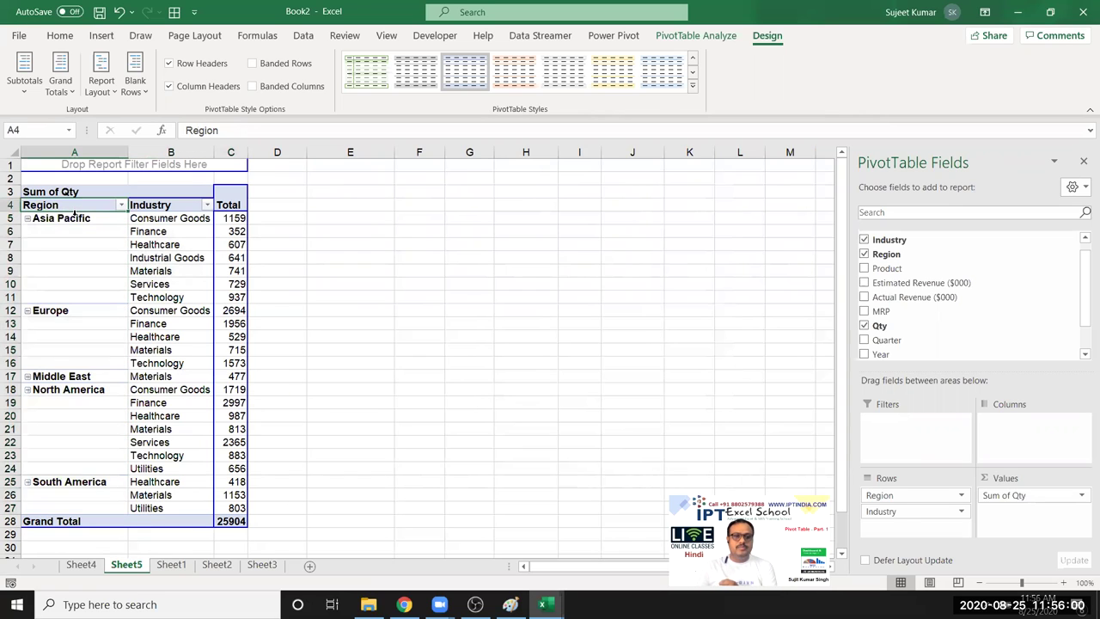
{"action": "left_click_drag", "start_coordinate": [73, 220], "coordinate": [71, 305]}
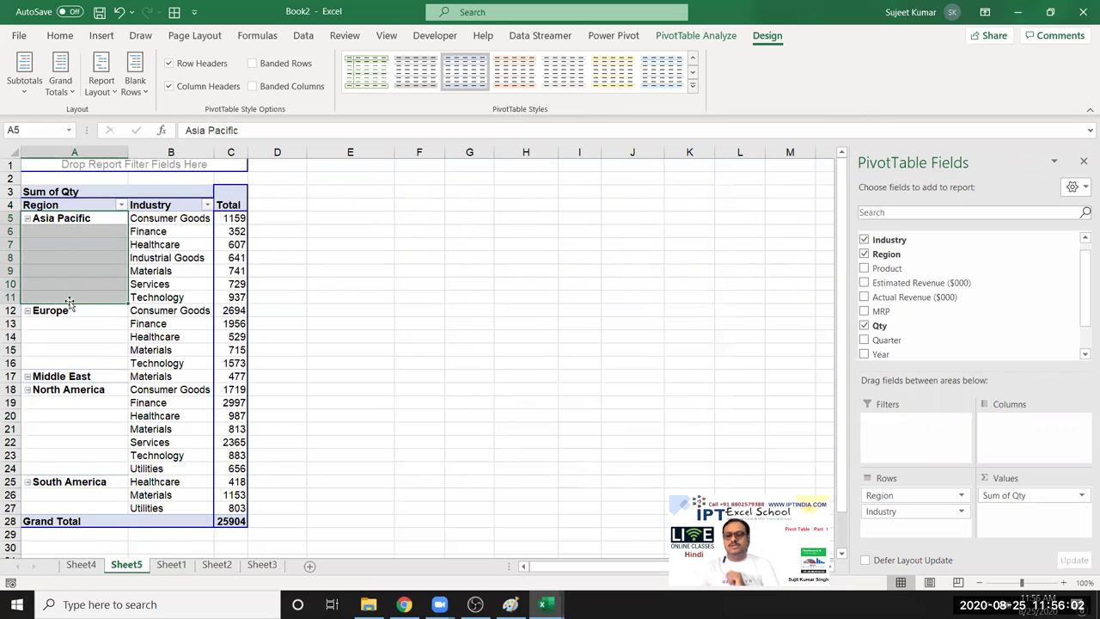
{"action": "left_click", "coordinate": [170, 270]}
{"action": "left_click", "coordinate": [101, 85]}
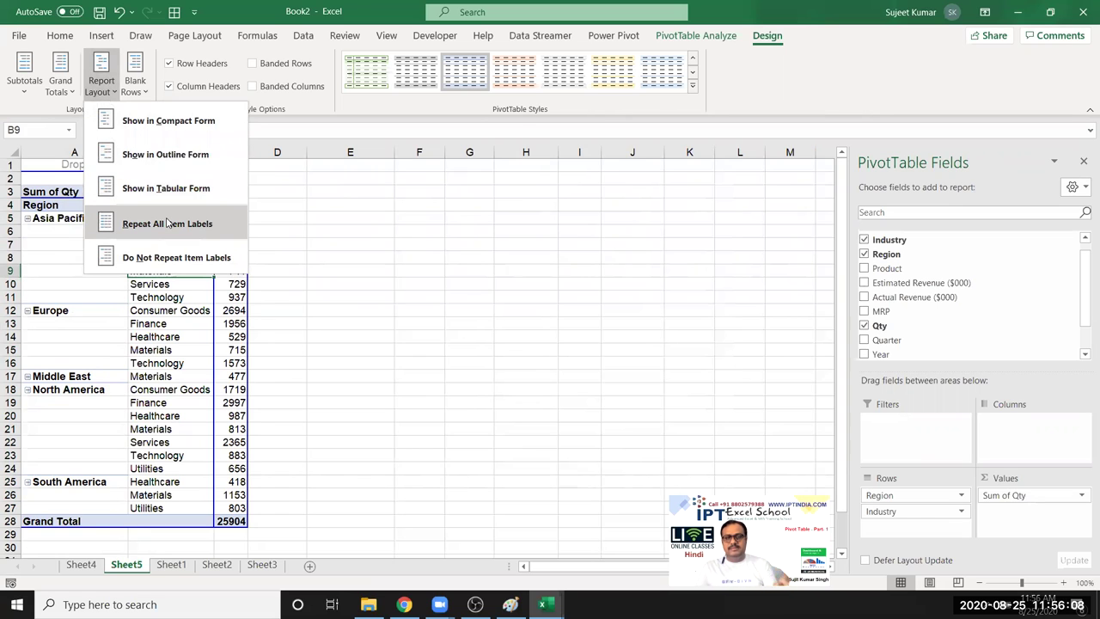
Choose Repeat All Item Labels, then try inserting rows 11–12 and dismiss the PivotTable warning.
{"action": "left_click", "coordinate": [167, 223]}
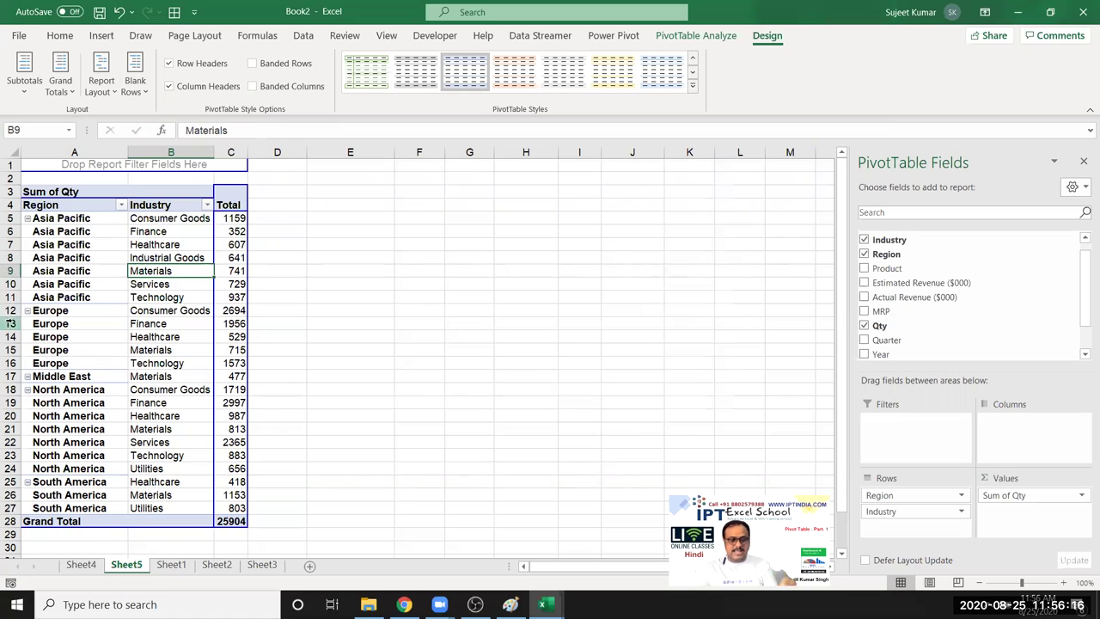
{"action": "left_click_drag", "start_coordinate": [11, 310], "coordinate": [9, 297]}
{"action": "right_click", "coordinate": [9, 297]}
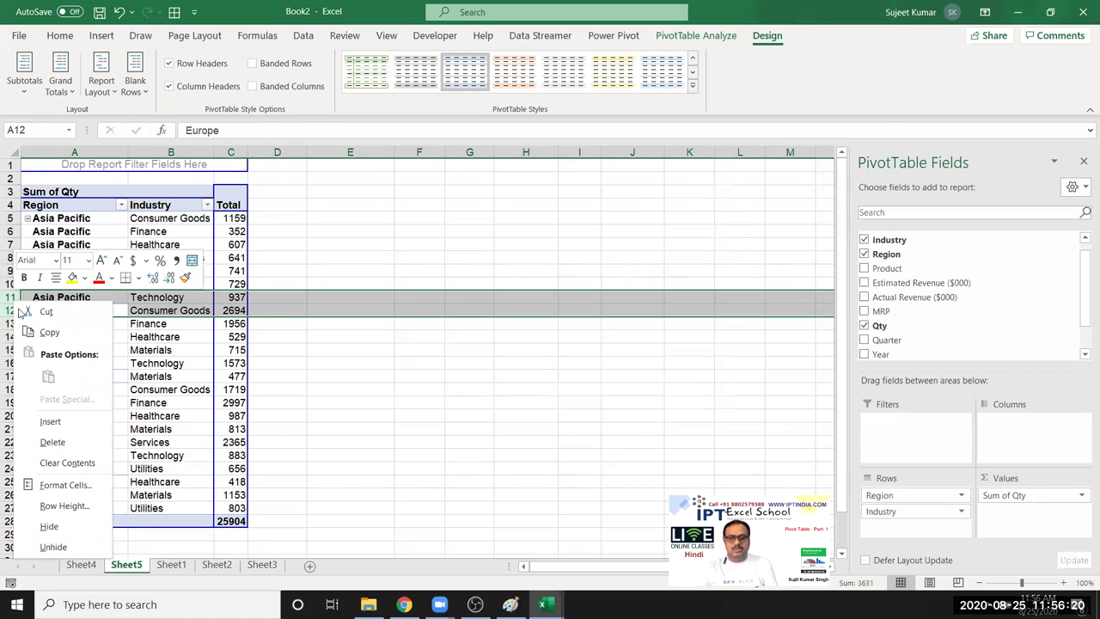
{"action": "left_click", "coordinate": [72, 418]}
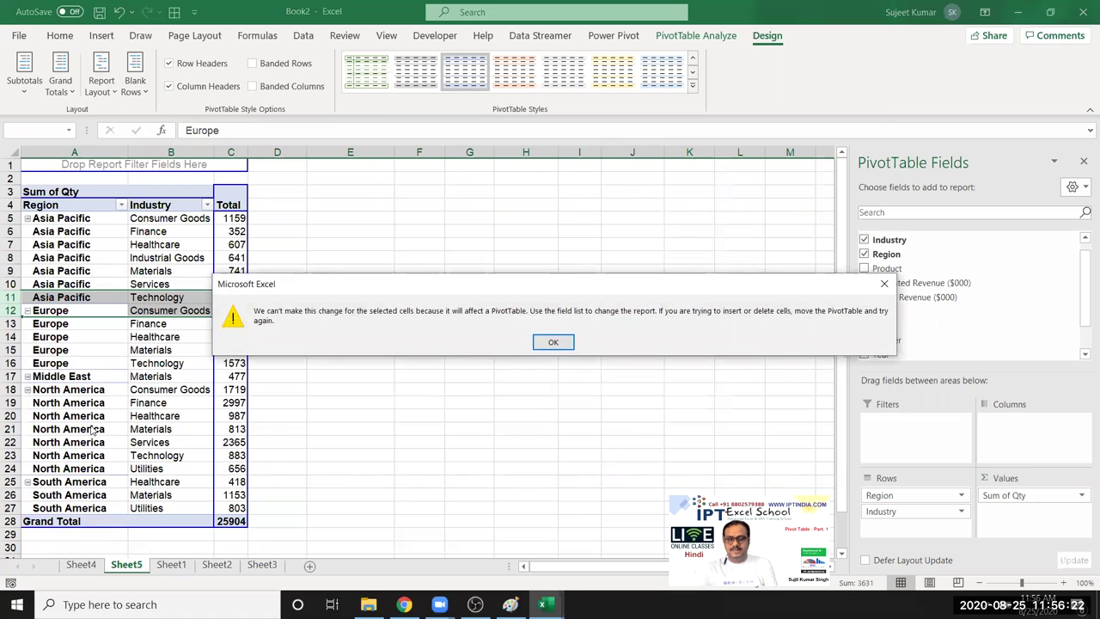
{"action": "key", "text": "Return"}
{"action": "left_click", "coordinate": [64, 323]}
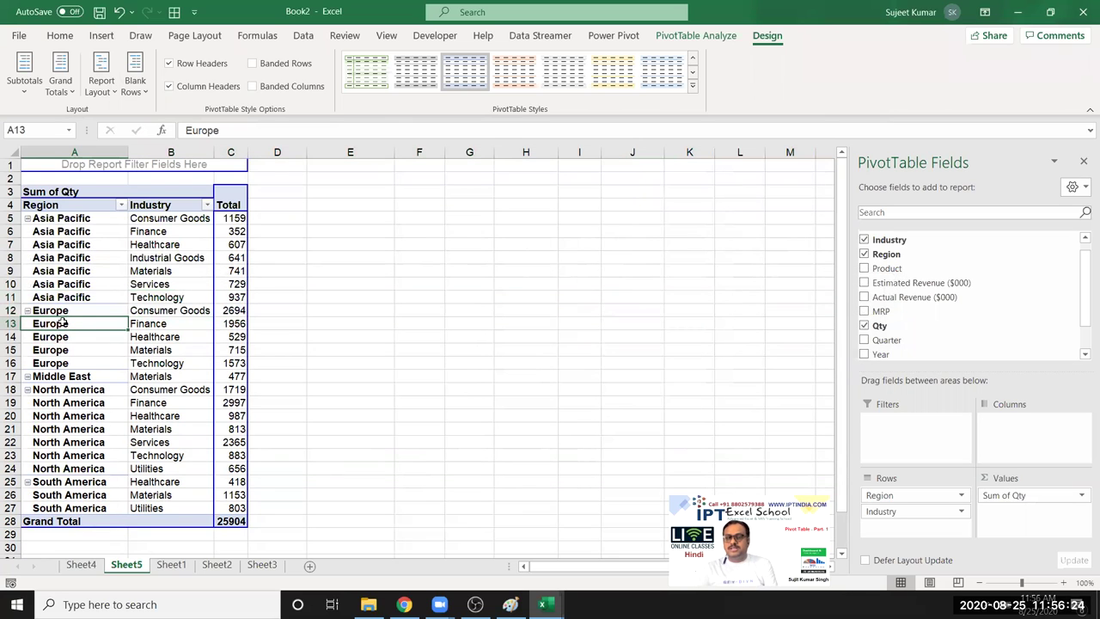
Insert a blank line after each Region group and check the Region label cells.
{"action": "left_click", "coordinate": [125, 97]}
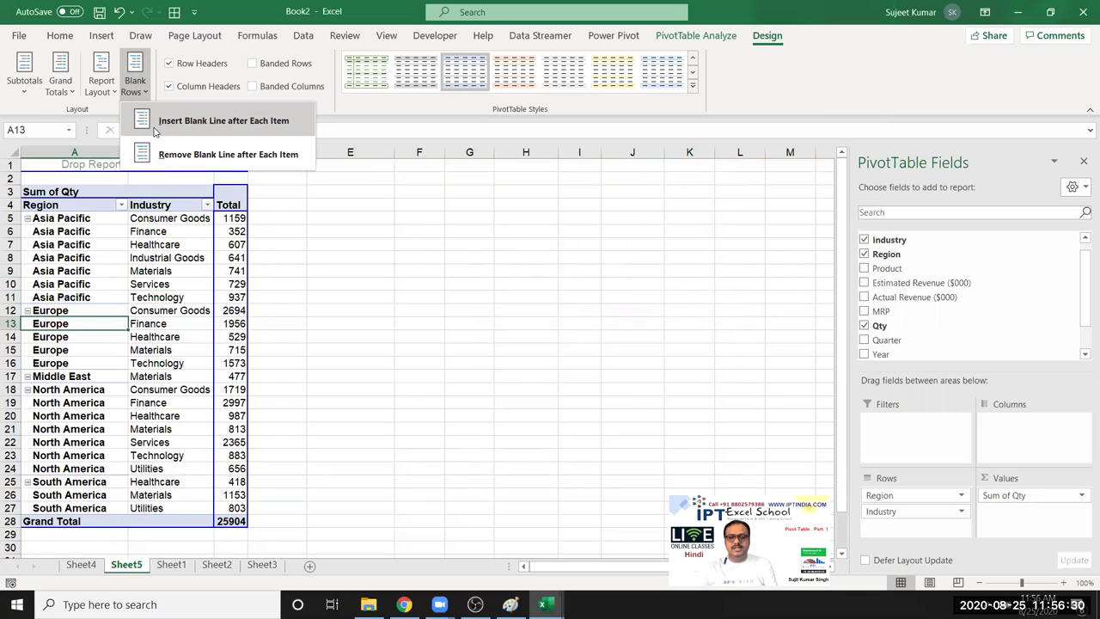
{"action": "left_click", "coordinate": [155, 129]}
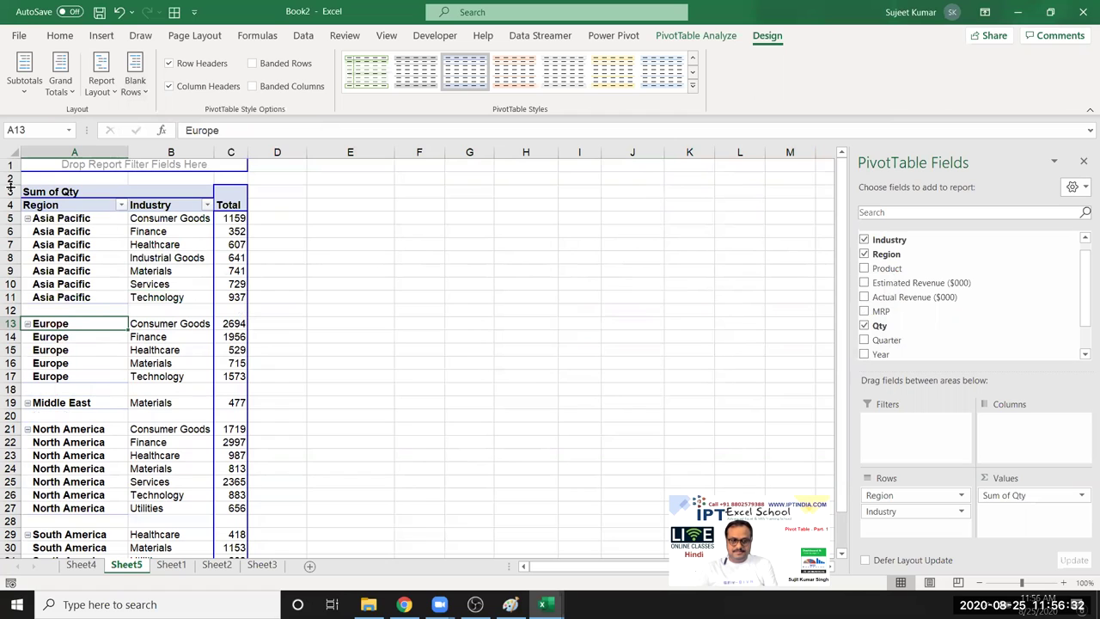
{"action": "left_click", "coordinate": [83, 310]}
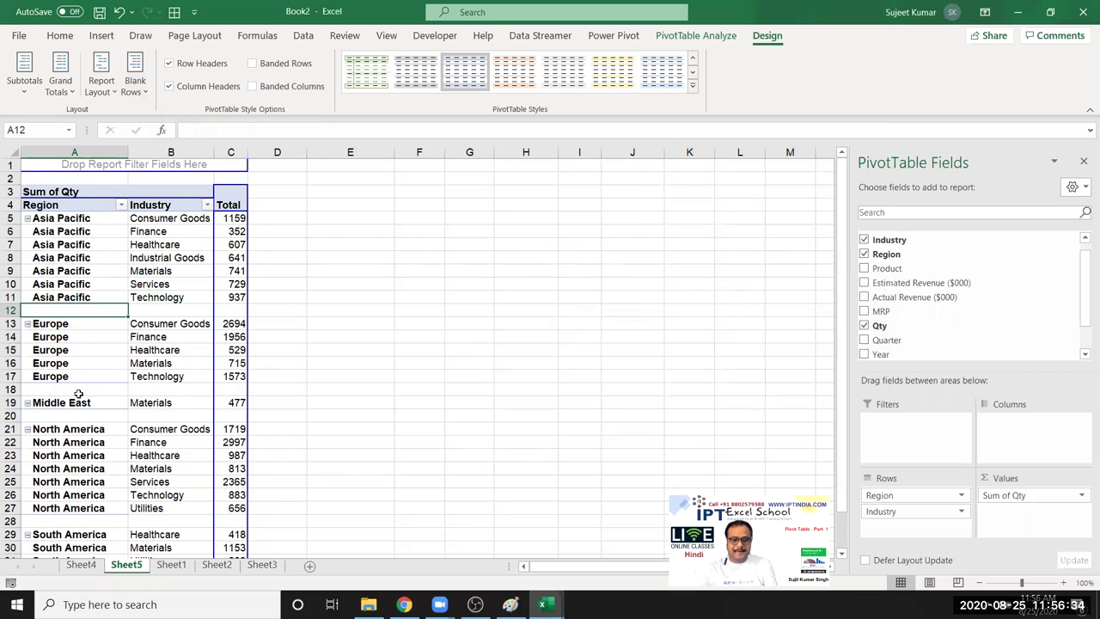
{"action": "left_click", "coordinate": [80, 422]}
{"action": "key", "text": "ctrl+Home"}
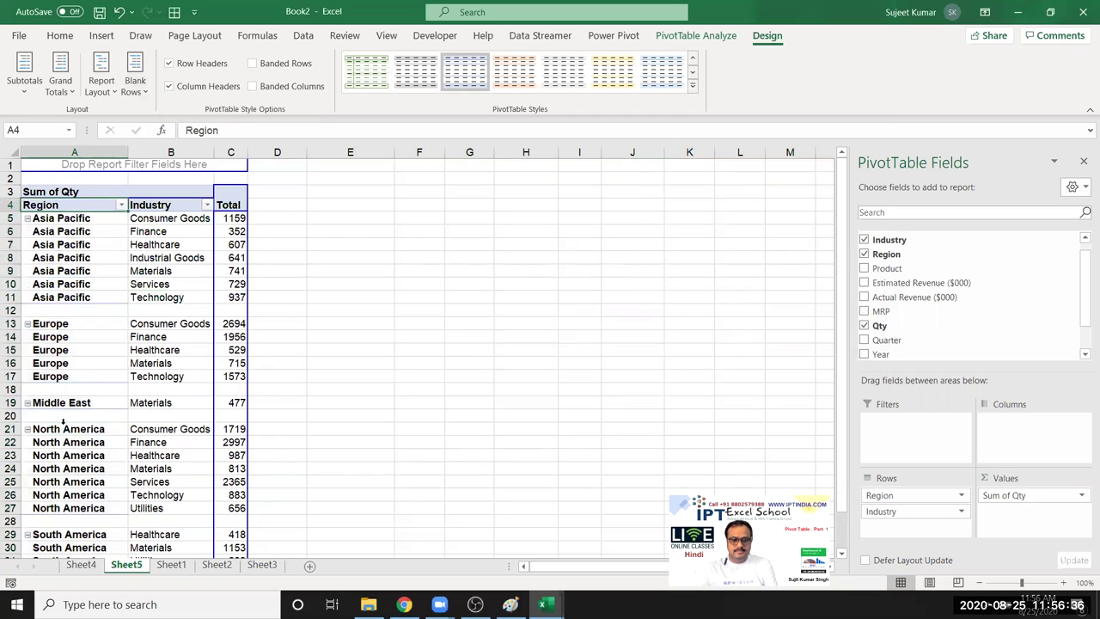
{"action": "left_click", "coordinate": [72, 528]}
Remove the blank lines after each Region group again.
{"action": "scroll", "coordinate": [71, 525], "scroll_direction": "down", "scroll_amount": 5}
{"action": "scroll", "coordinate": [71, 525], "scroll_direction": "up", "scroll_amount": 4}
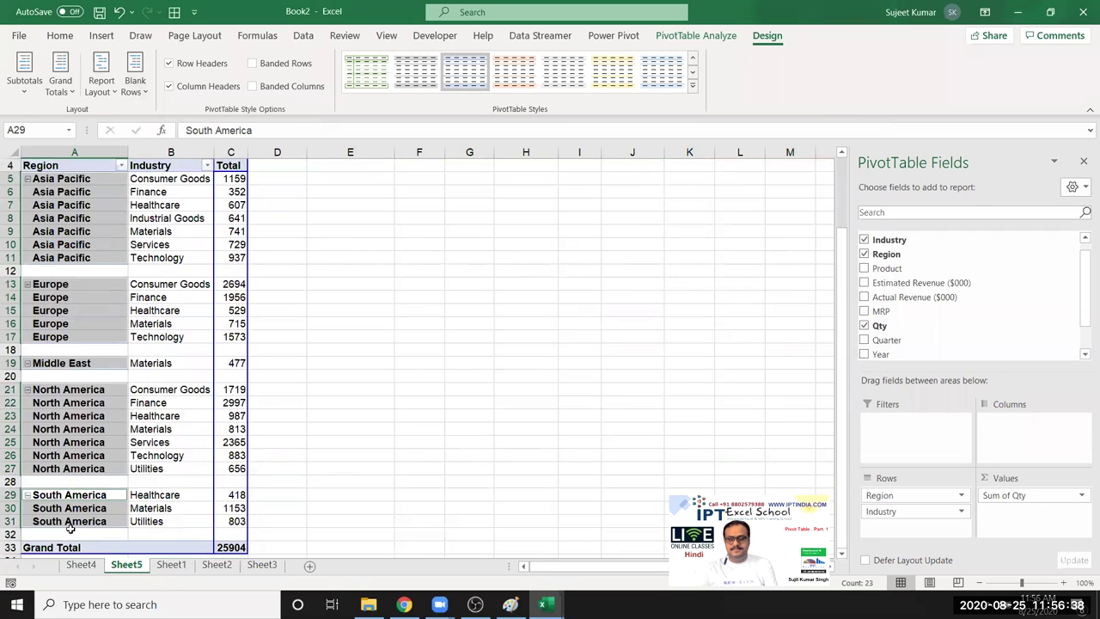
{"action": "scroll", "coordinate": [71, 524], "scroll_direction": "up", "scroll_amount": 1}
{"action": "left_click", "coordinate": [108, 339]}
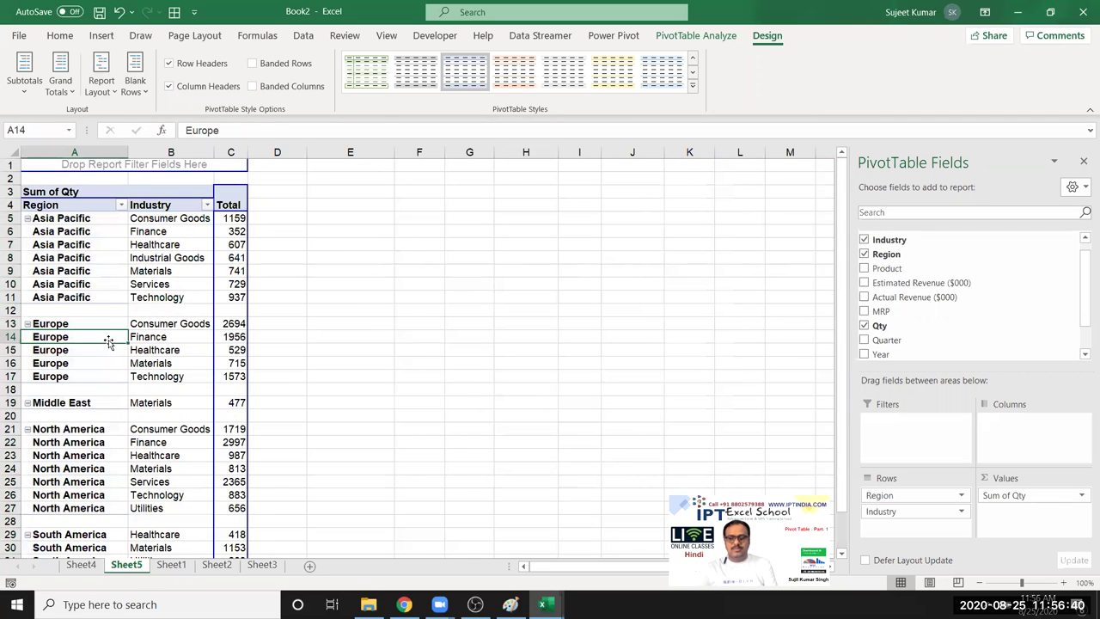
{"action": "left_click", "coordinate": [135, 86]}
{"action": "left_click", "coordinate": [154, 155]}
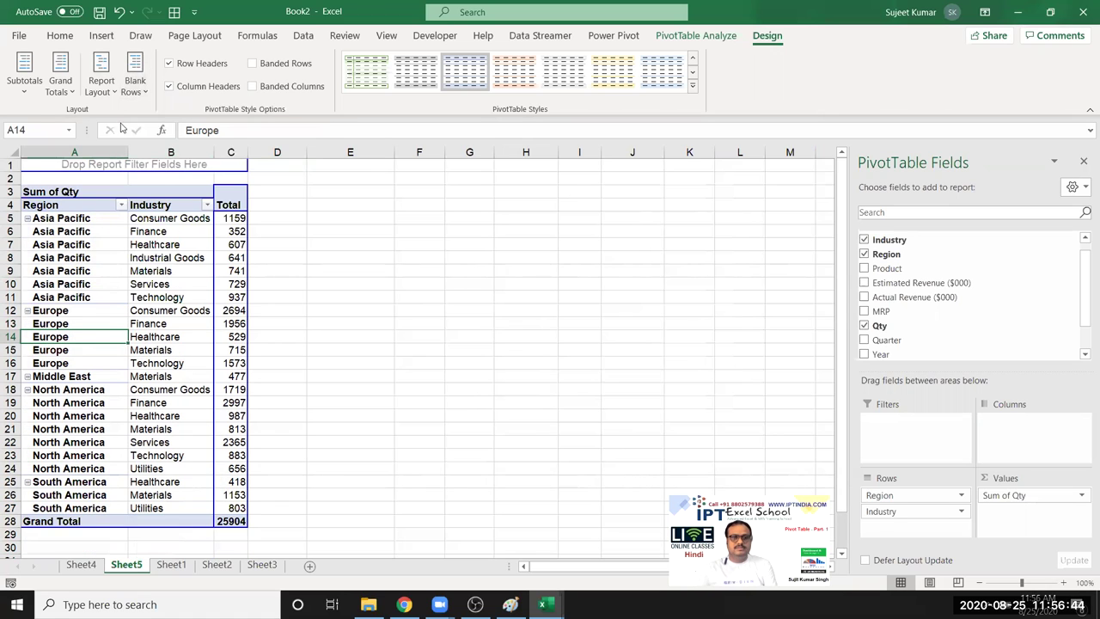
{"action": "left_click", "coordinate": [104, 90]}
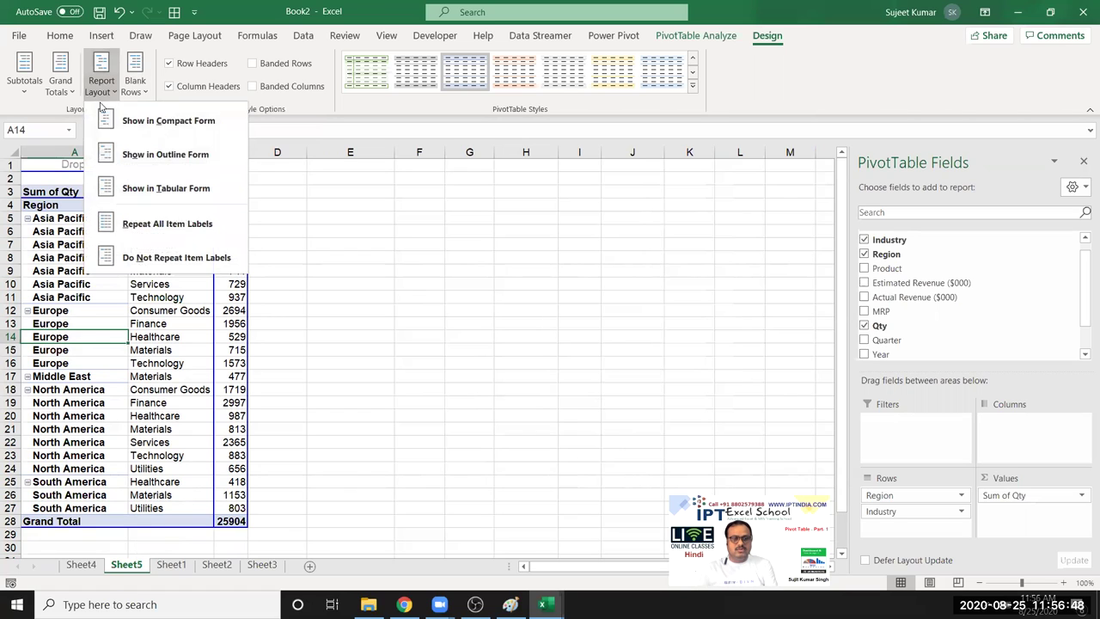
Choose Do Not Repeat Item Labels, then try Merge & Center on A5:A10 and dismiss the warning.
{"action": "left_click", "coordinate": [137, 253]}
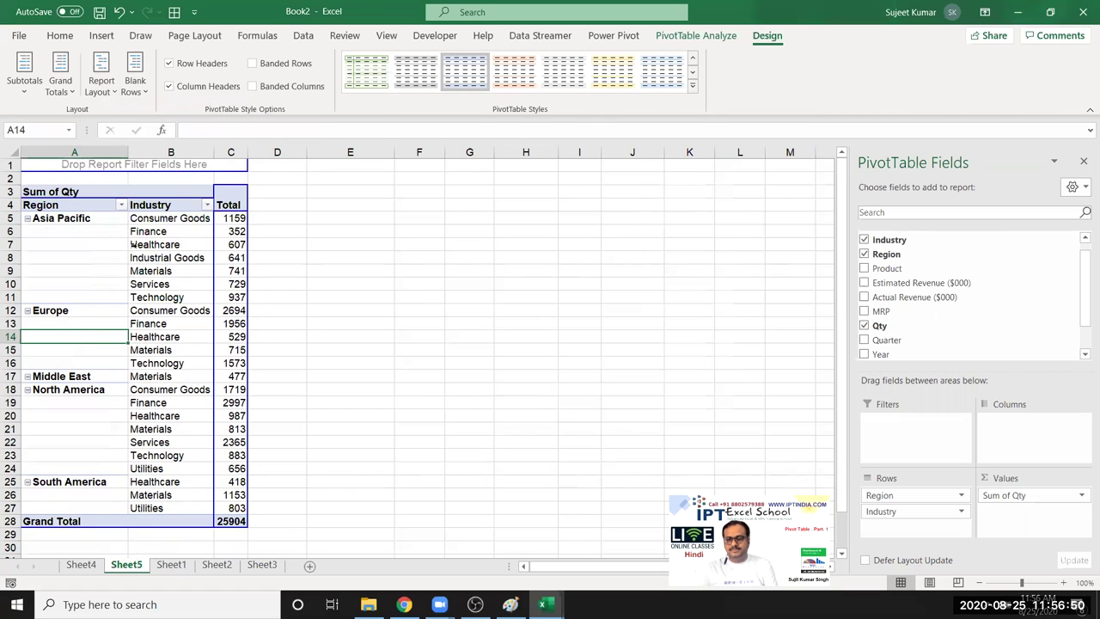
{"action": "left_click_drag", "start_coordinate": [95, 220], "coordinate": [91, 285]}
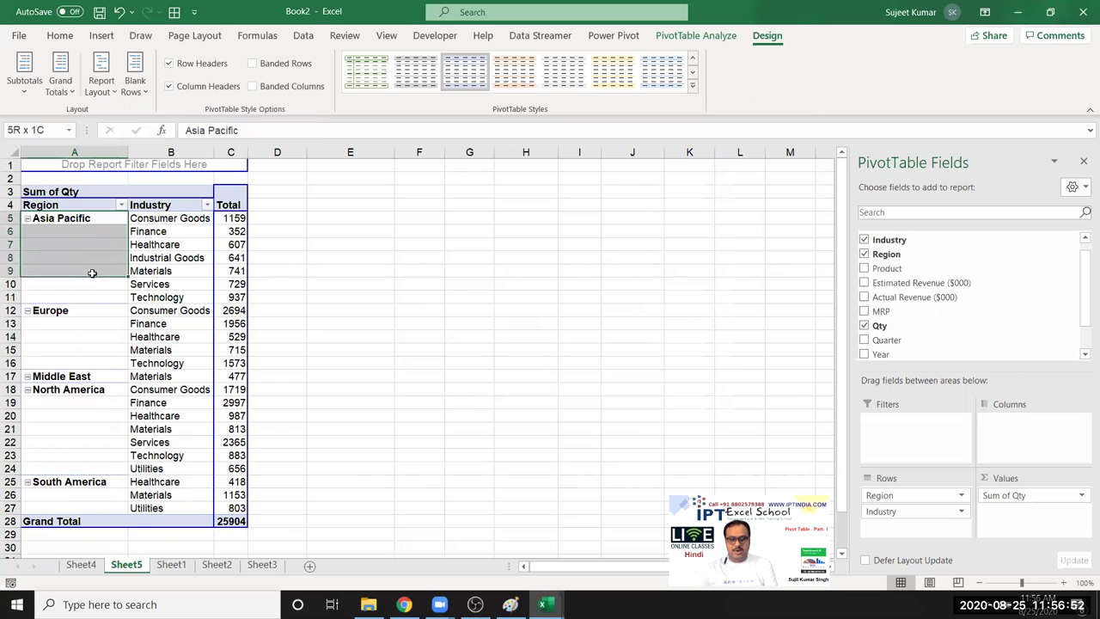
{"action": "left_click", "coordinate": [59, 35]}
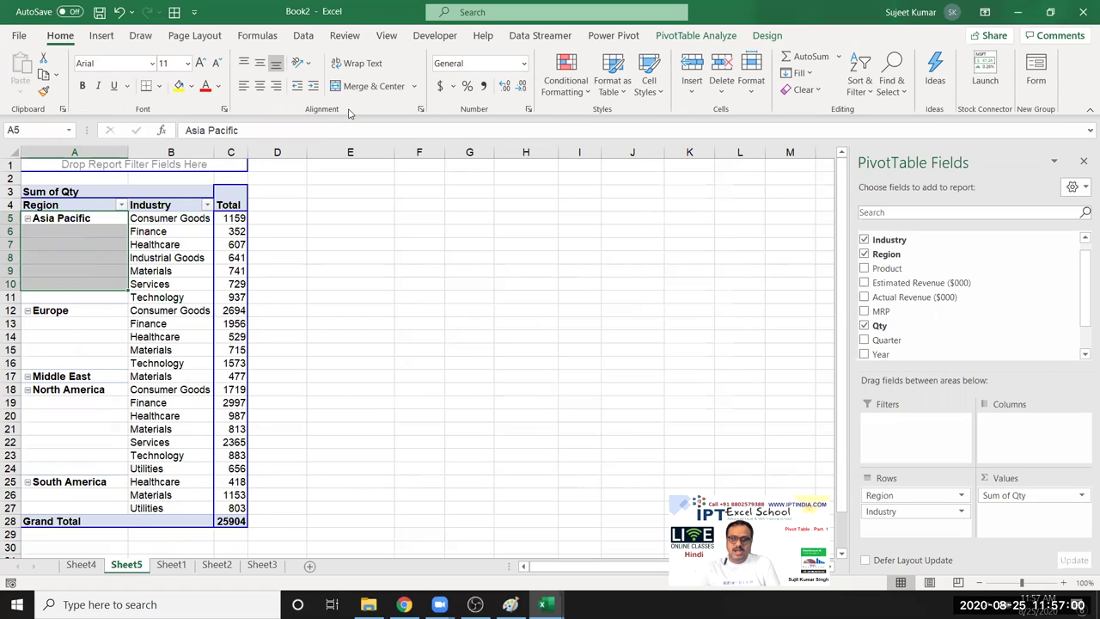
{"action": "left_click", "coordinate": [369, 86]}
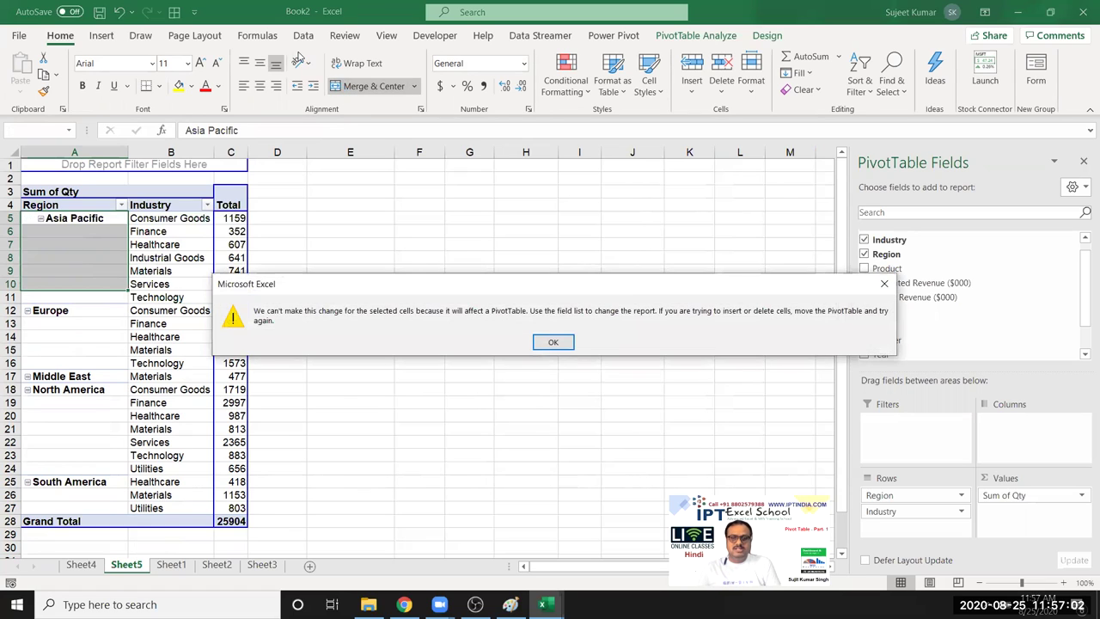
{"action": "left_click", "coordinate": [552, 342]}
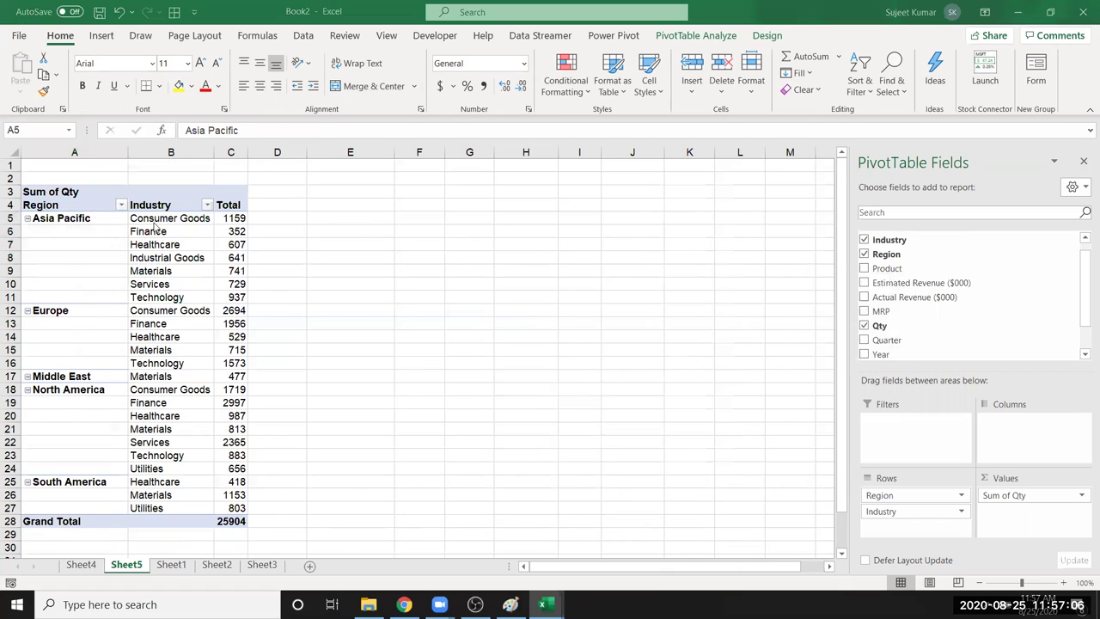
{"action": "left_click", "coordinate": [97, 245]}
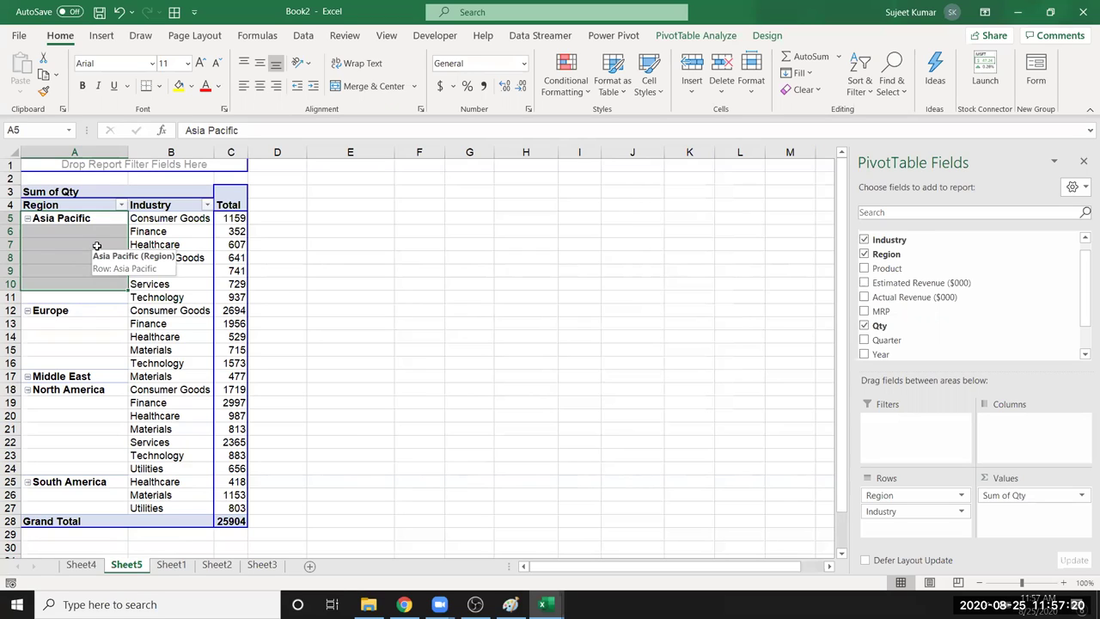
{"action": "left_click", "coordinate": [121, 326]}
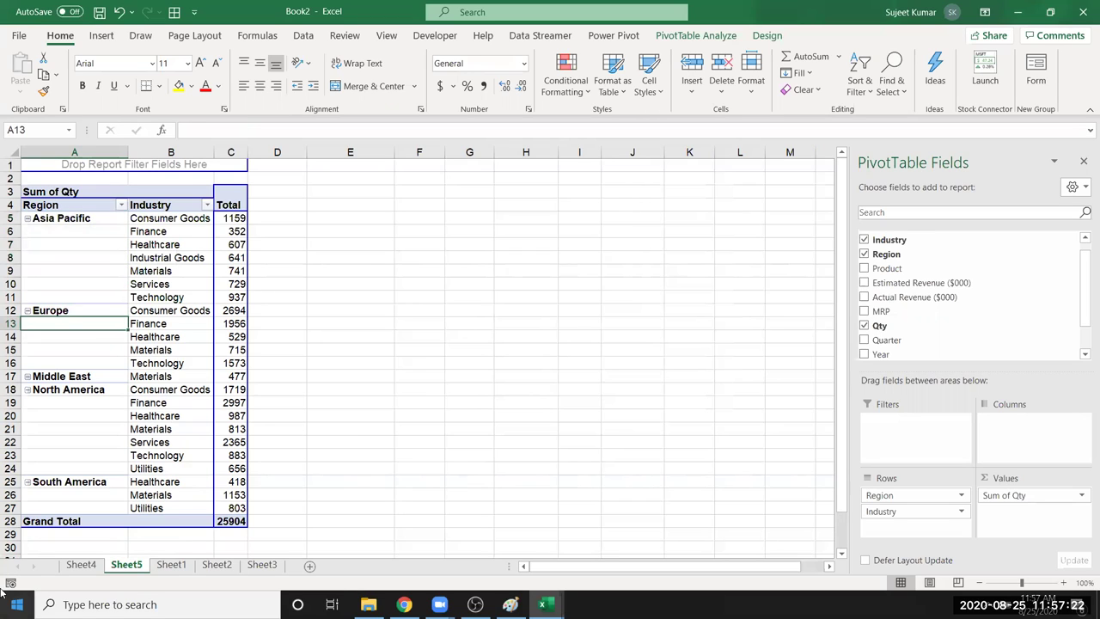
Tick 'Merge and center cells with labels' in PivotTable Options.
{"action": "right_click", "coordinate": [84, 266]}
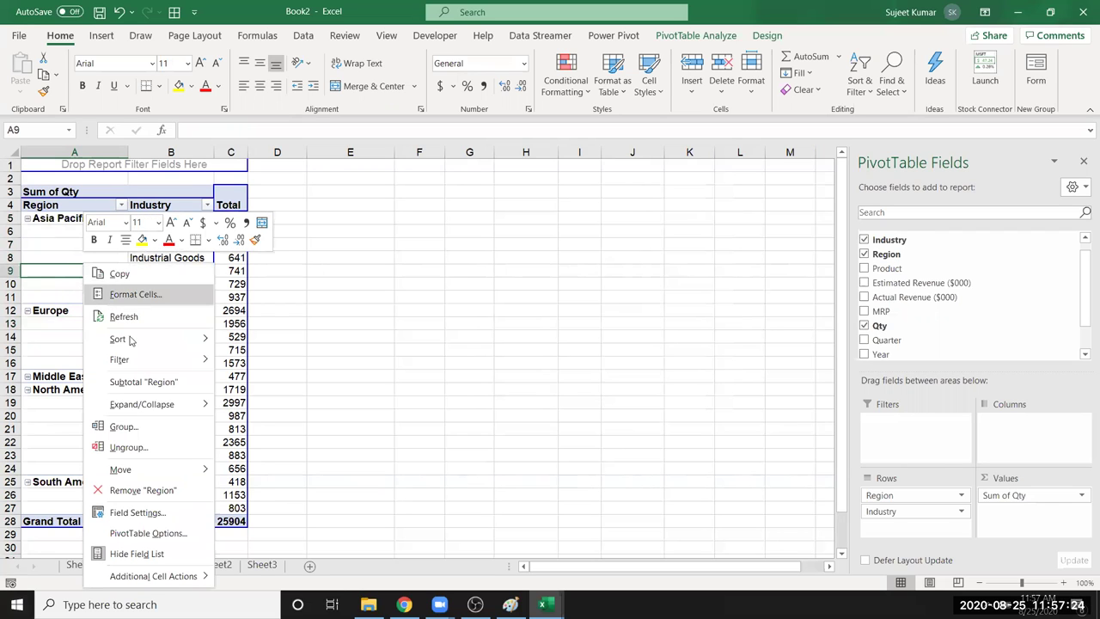
{"action": "left_click", "coordinate": [134, 533]}
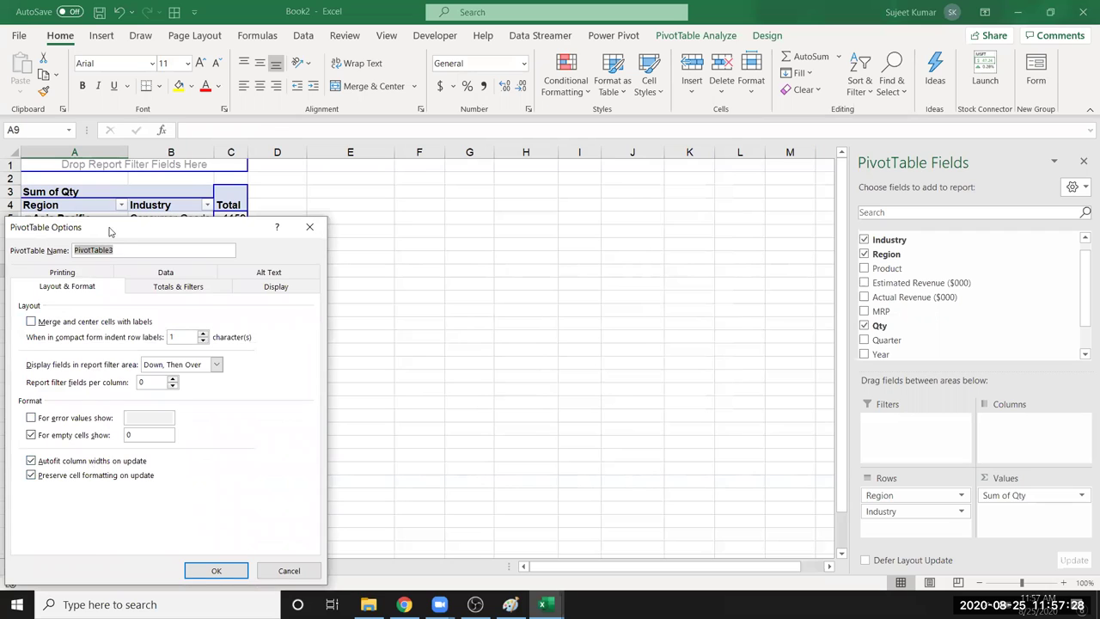
{"action": "left_click_drag", "start_coordinate": [122, 230], "coordinate": [530, 209]}
{"action": "left_click", "coordinate": [464, 301]}
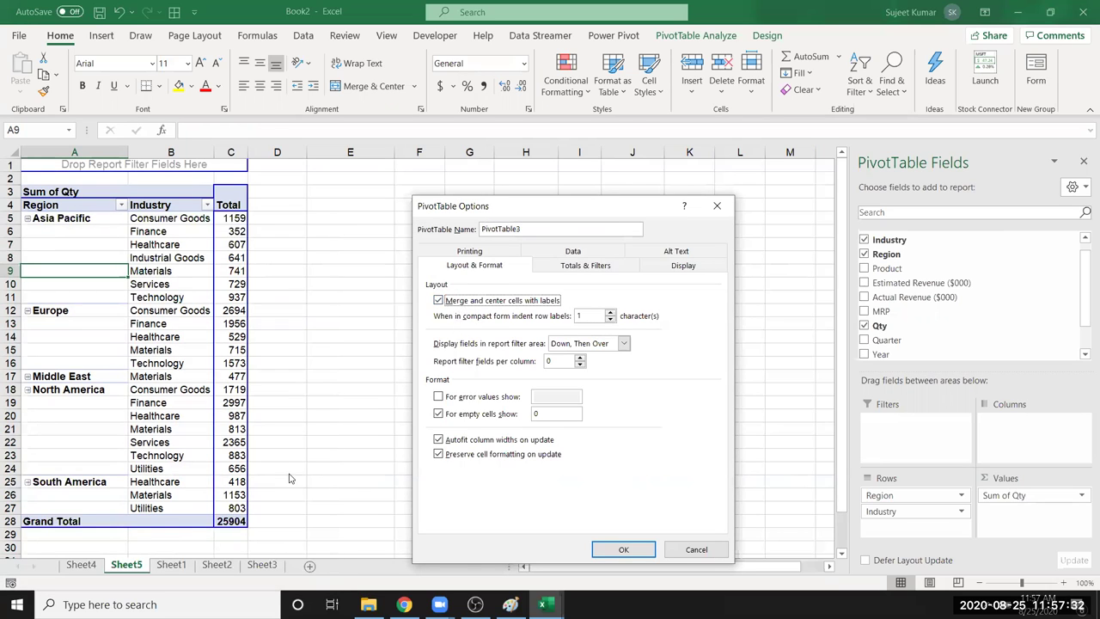
{"action": "left_click", "coordinate": [625, 550]}
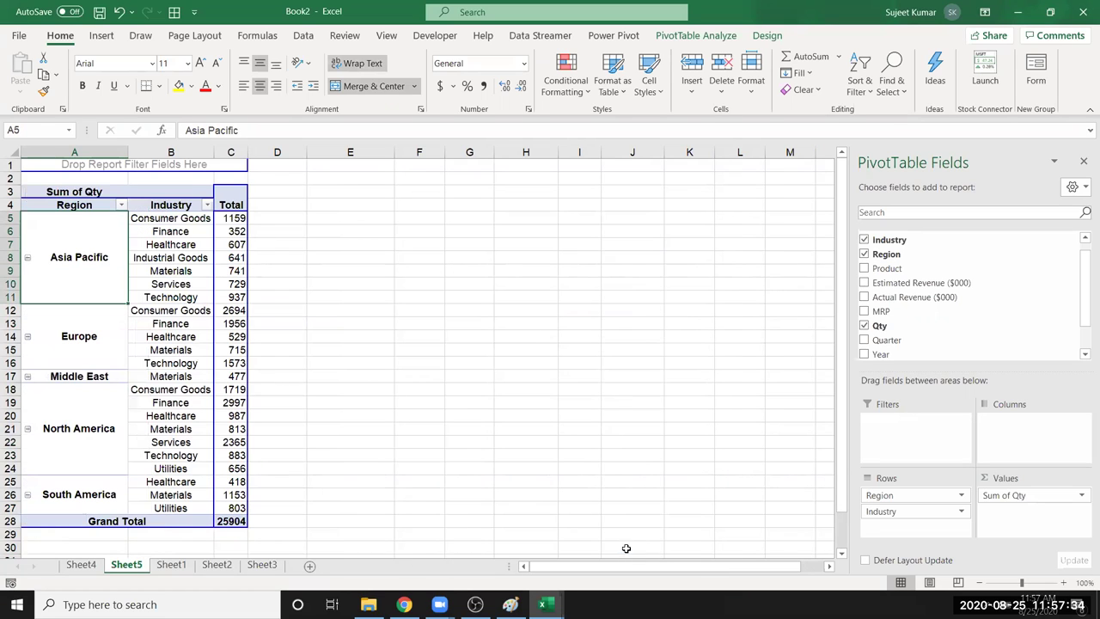
Inspect the merged Region labels and select Asia Pacific's Finance value 352.
{"action": "left_click", "coordinate": [58, 460]}
{"action": "left_click", "coordinate": [63, 498]}
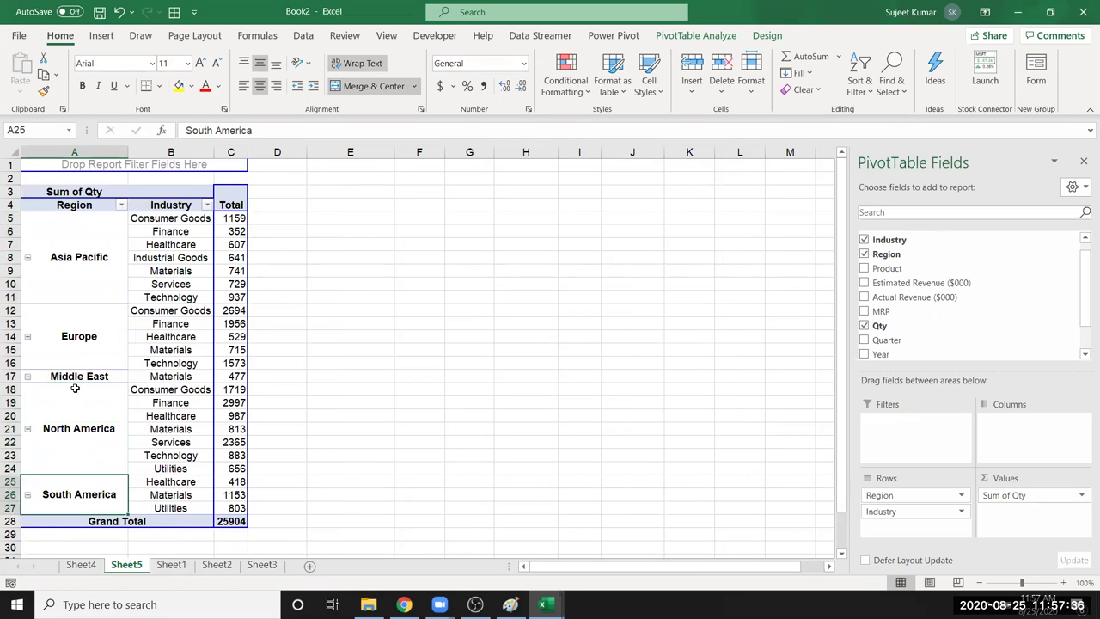
{"action": "left_click", "coordinate": [75, 378]}
{"action": "left_click", "coordinate": [89, 336]}
{"action": "left_click", "coordinate": [96, 276]}
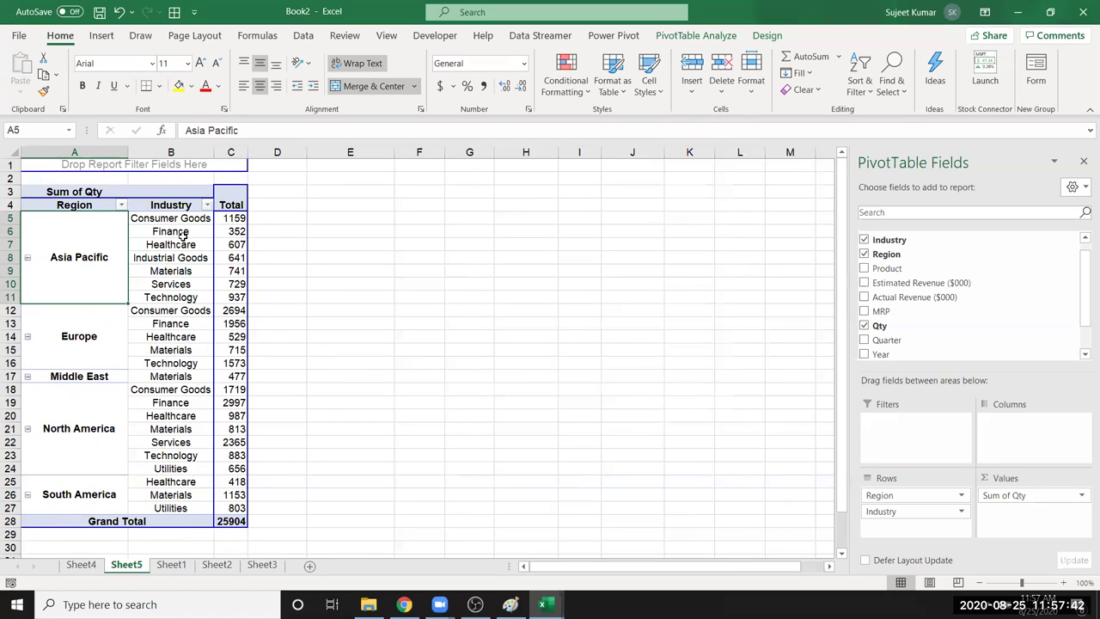
{"action": "left_click", "coordinate": [181, 234]}
{"action": "left_click", "coordinate": [235, 232]}
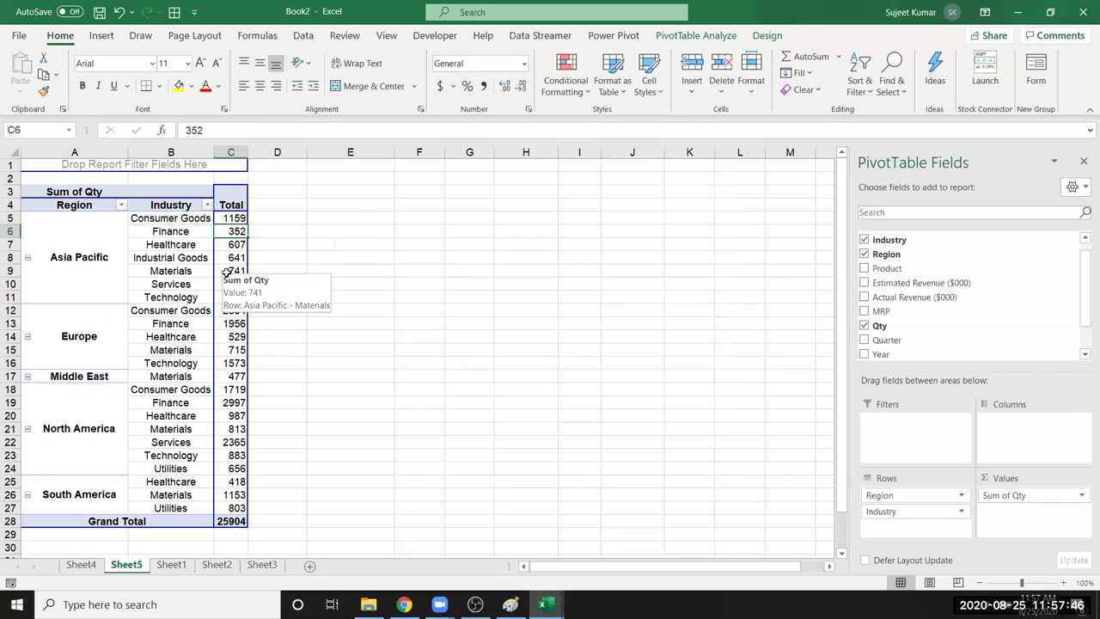
Add AutoFilters to Sheet1's headers with Ctrl+Shift+L, check Customer and Industry dropdowns, return to Sheet5.
{"action": "left_click", "coordinate": [169, 564]}
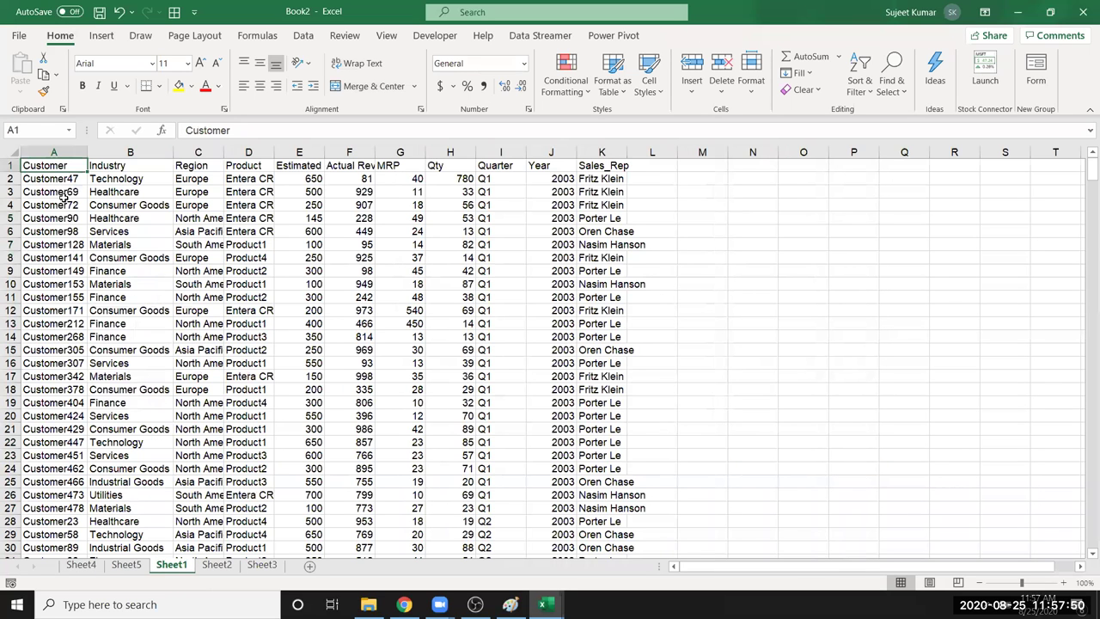
{"action": "key", "text": "ctrl+shift+l"}
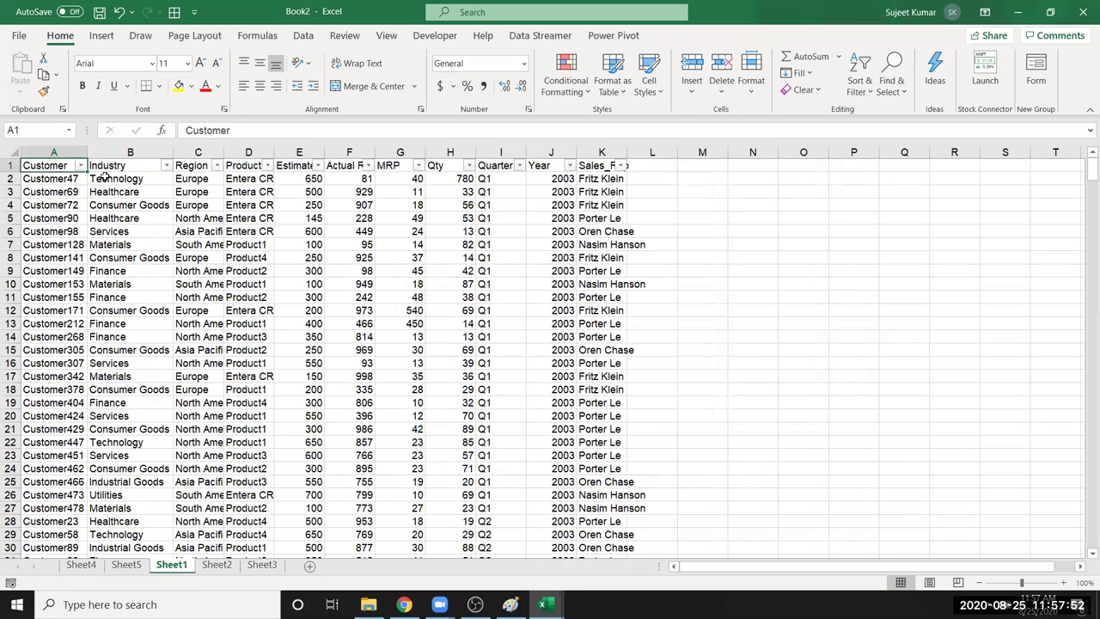
{"action": "left_click", "coordinate": [80, 165]}
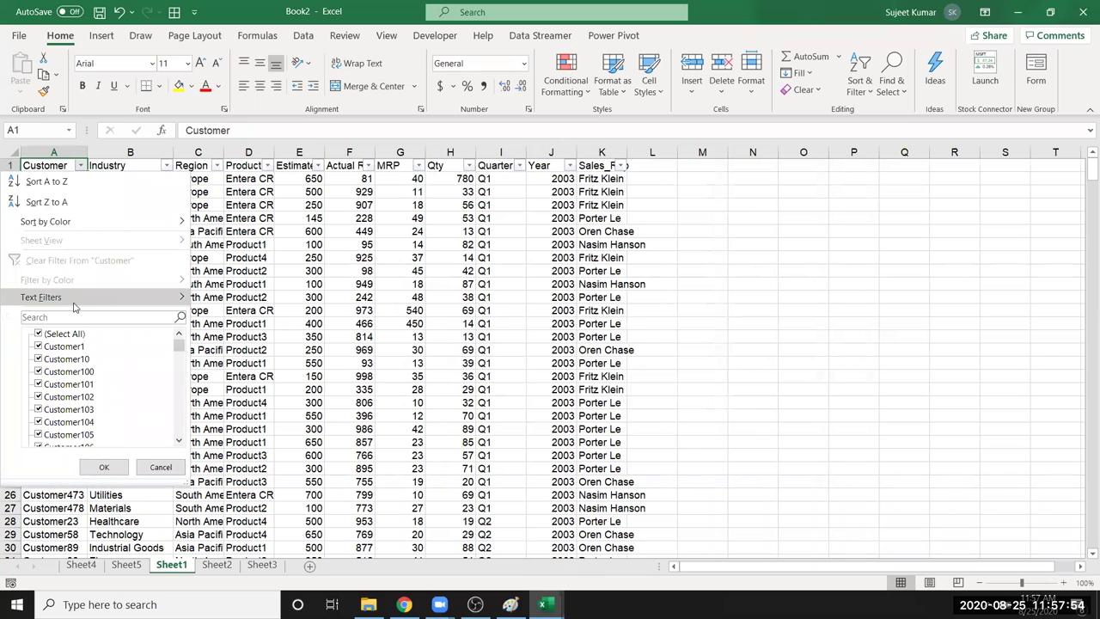
{"action": "mouse_move", "coordinate": [74, 306]}
{"action": "left_click", "coordinate": [159, 164]}
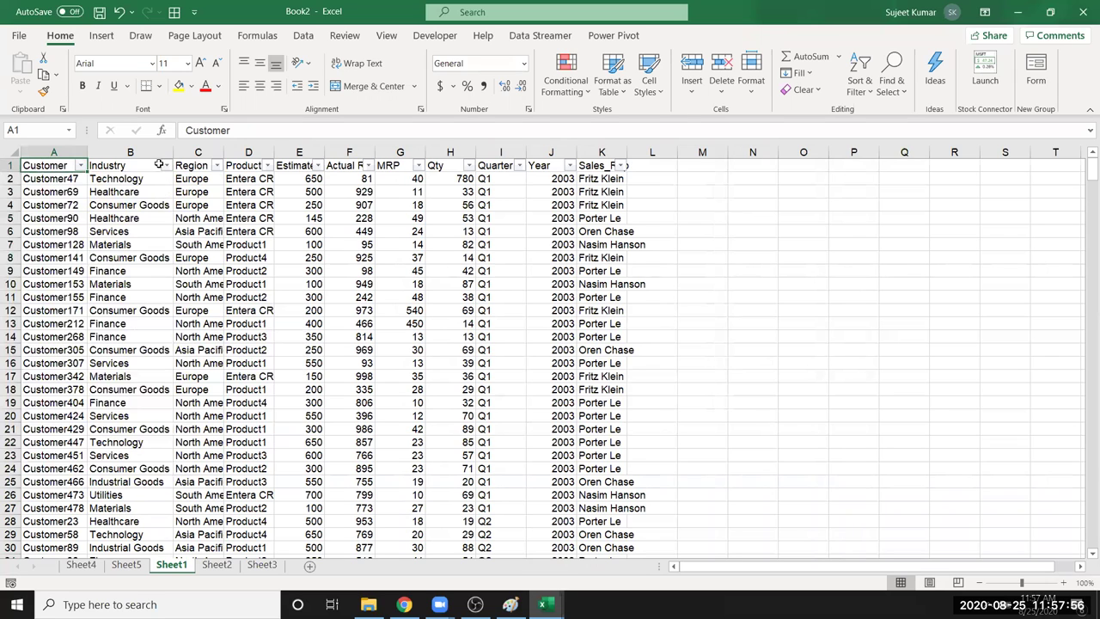
{"action": "left_click", "coordinate": [159, 165]}
{"action": "left_click", "coordinate": [209, 167]}
{"action": "left_click", "coordinate": [124, 565]}
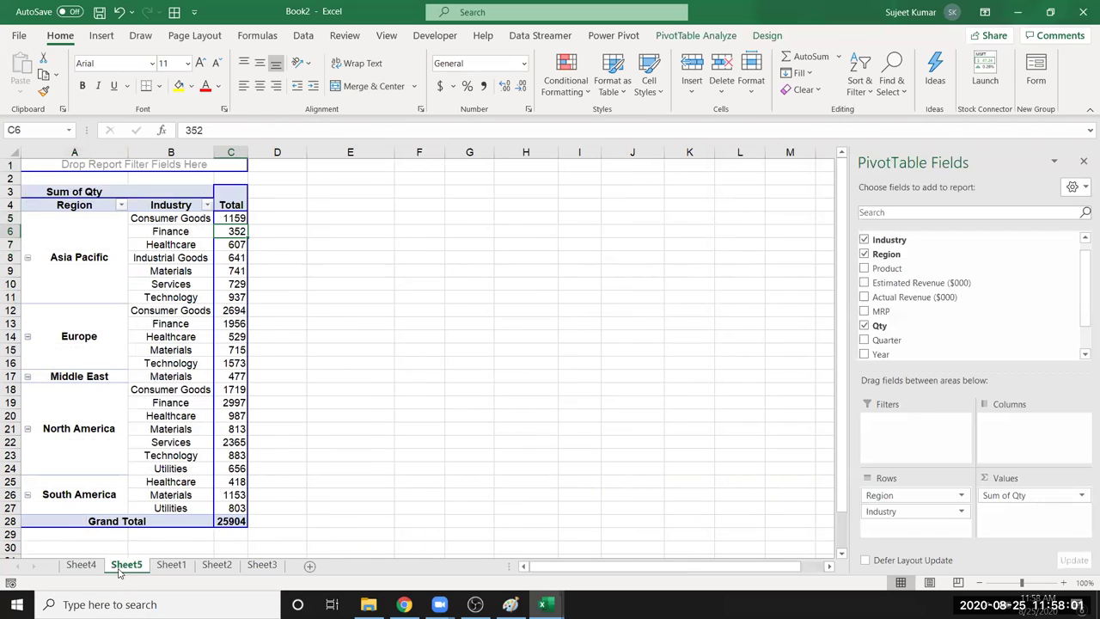
Drill into the 352 Asia Pacific Finance total on a new Sheet6, select its table, delete the sheet.
{"action": "double_click", "coordinate": [236, 231]}
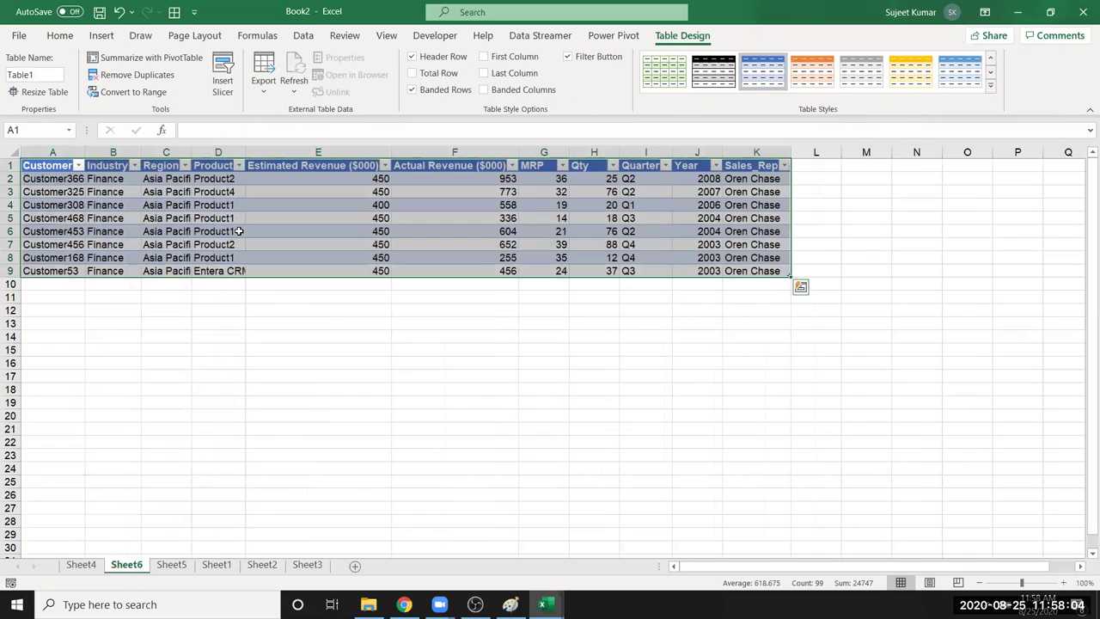
{"action": "left_click", "coordinate": [51, 160]}
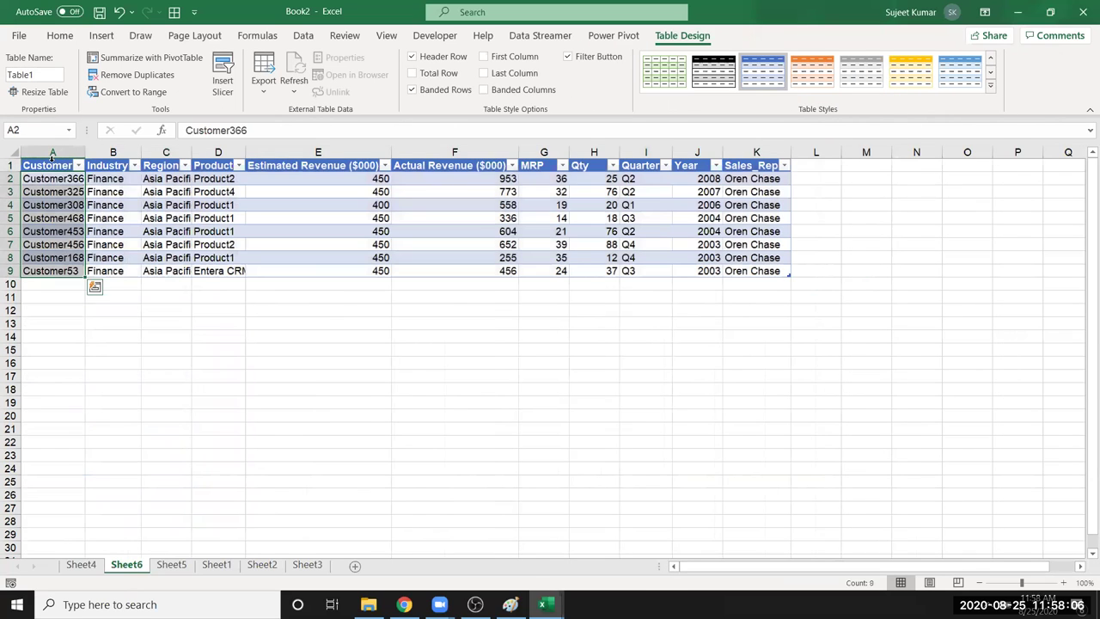
{"action": "left_click", "coordinate": [50, 165]}
{"action": "left_click_drag", "start_coordinate": [50, 165], "coordinate": [786, 270]}
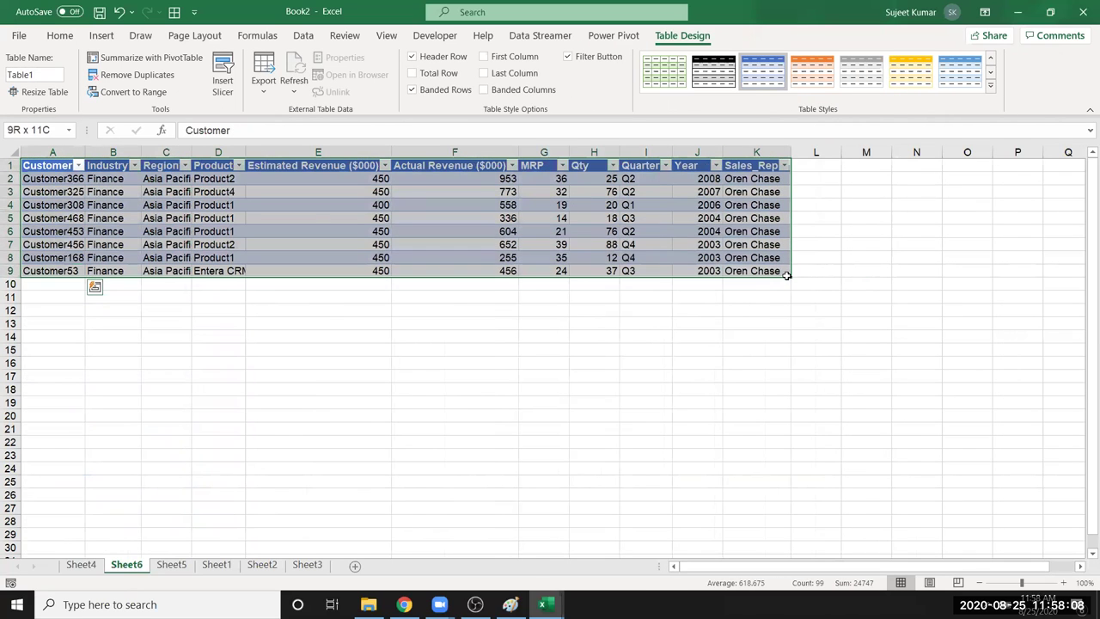
{"action": "right_click", "coordinate": [128, 566]}
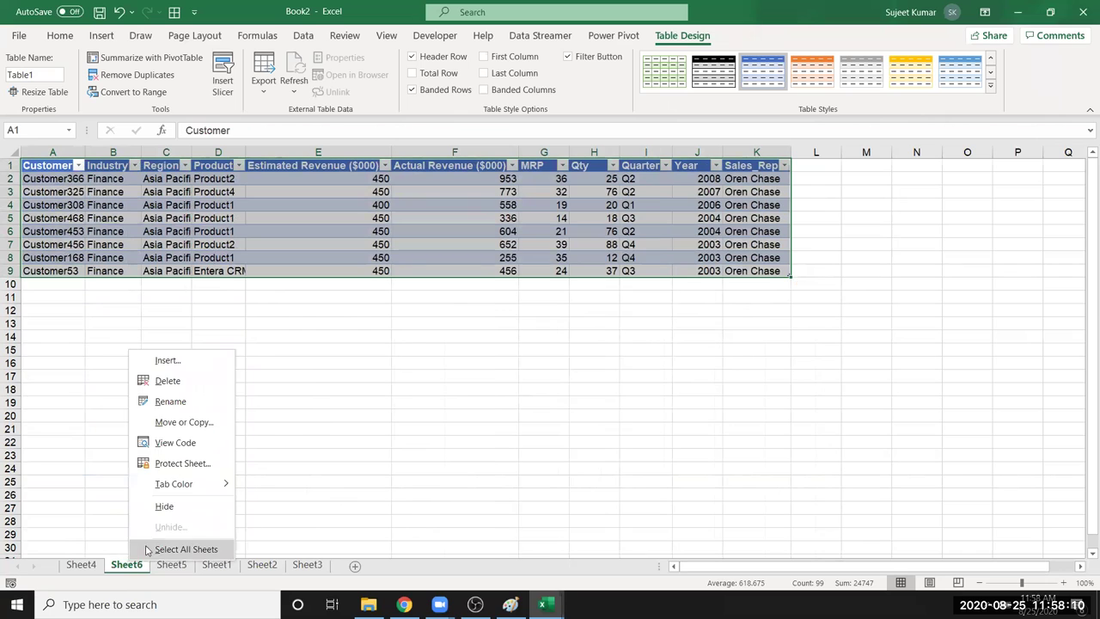
{"action": "left_click", "coordinate": [163, 383]}
Confirm deleting Sheet6, drill into the 352 total again, and delete the resulting Sheet7.
{"action": "left_click", "coordinate": [527, 343]}
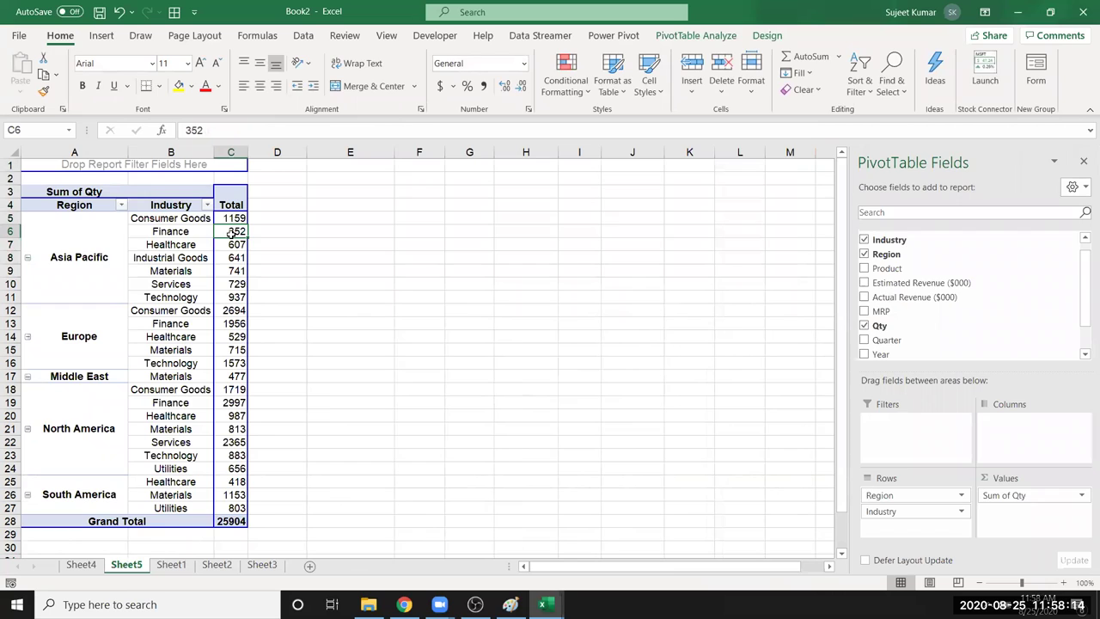
{"action": "double_click", "coordinate": [230, 232]}
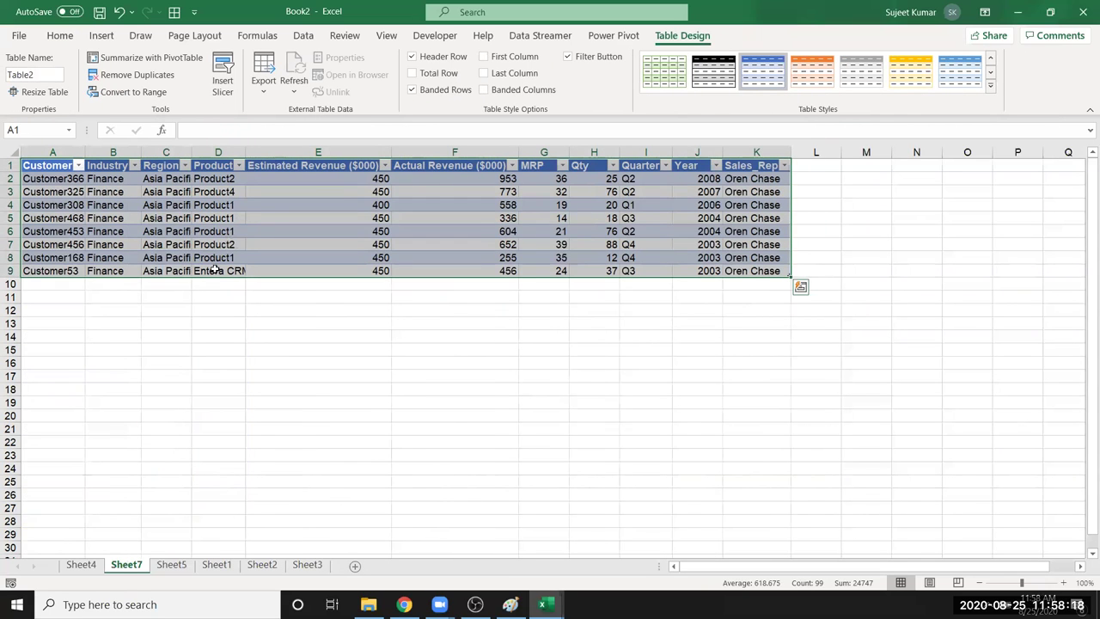
{"action": "right_click", "coordinate": [129, 563]}
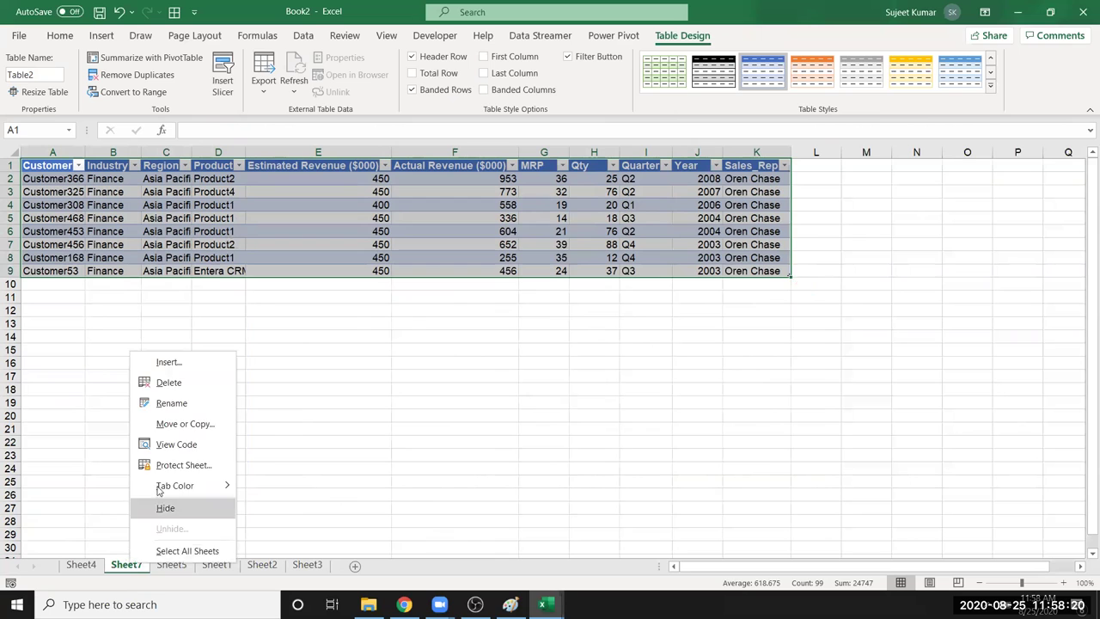
{"action": "left_click", "coordinate": [179, 387]}
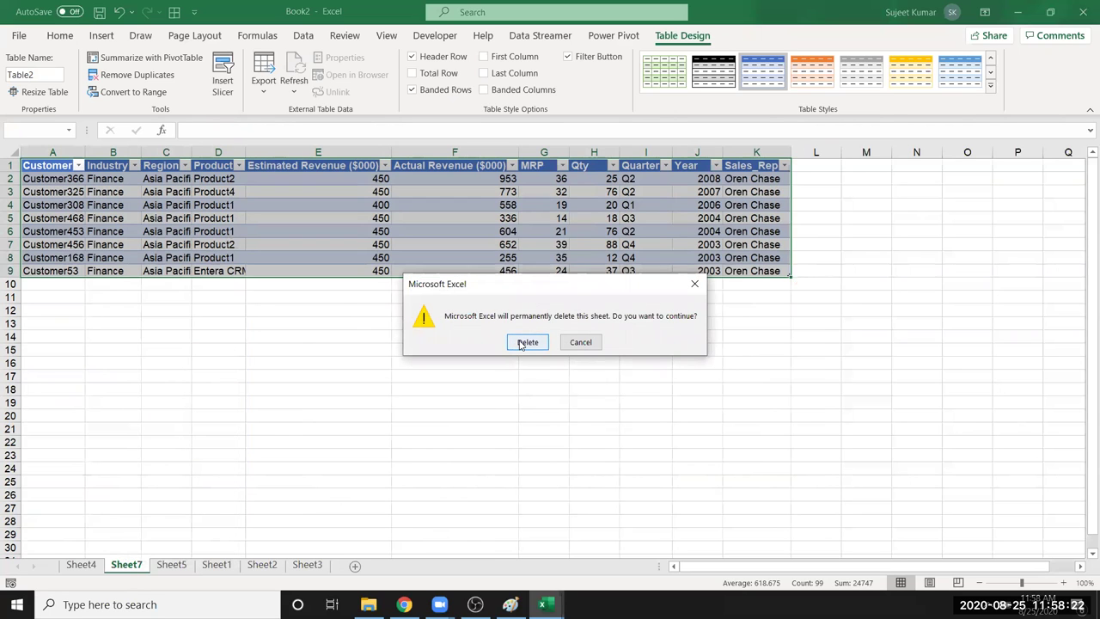
{"action": "left_click", "coordinate": [520, 344]}
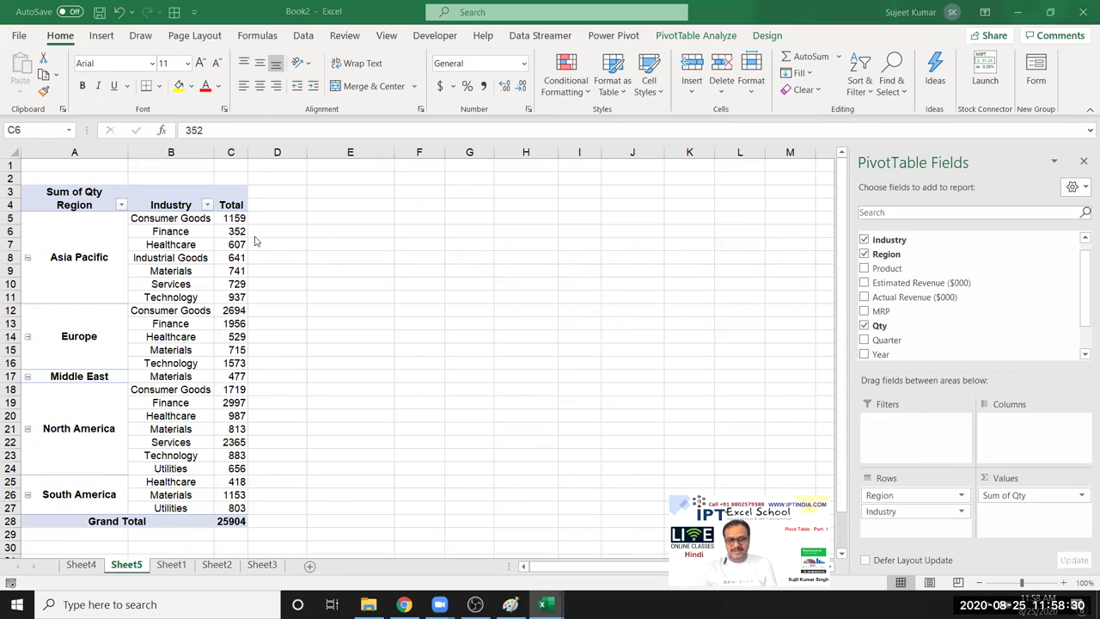
Untick 'Enable show details' on the Data tab of PivotTable Options and apply it.
{"action": "left_click", "coordinate": [230, 271]}
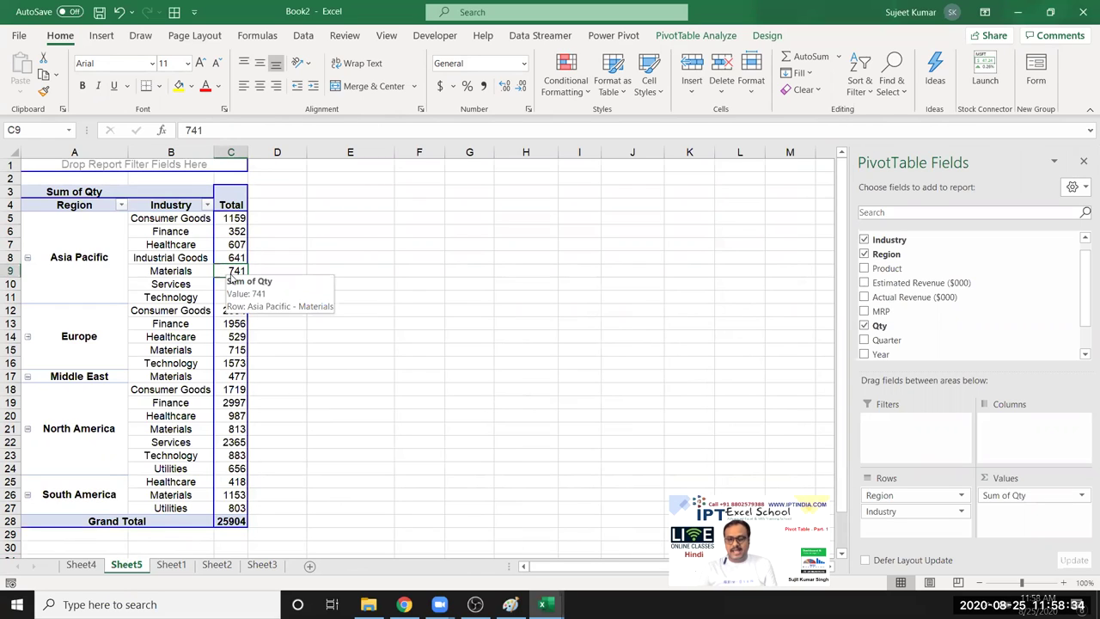
{"action": "right_click", "coordinate": [229, 270]}
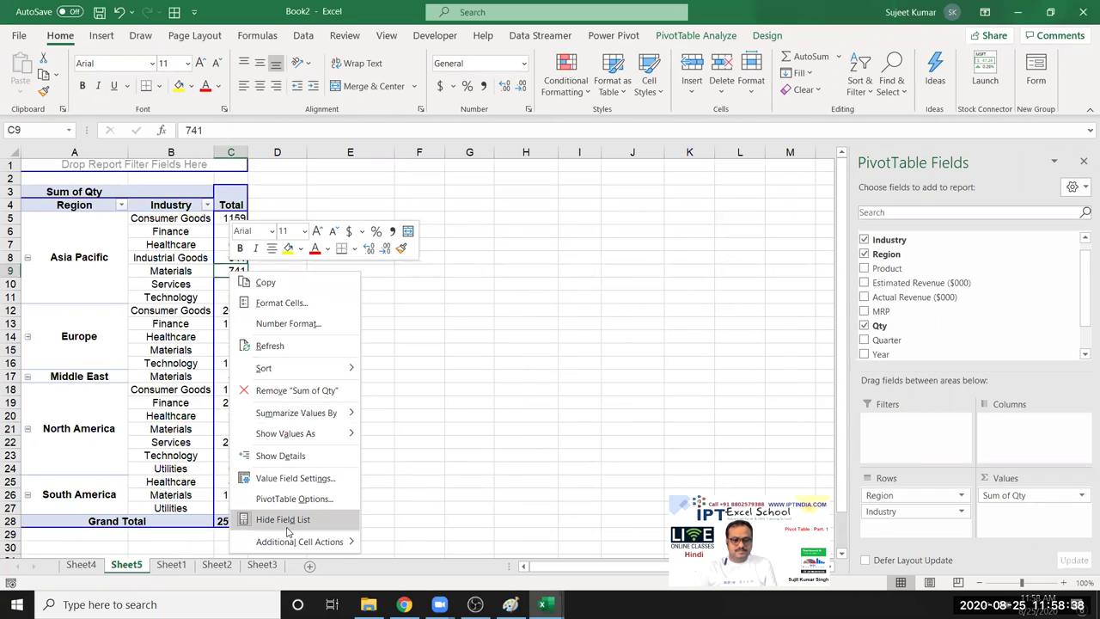
{"action": "left_click", "coordinate": [288, 499]}
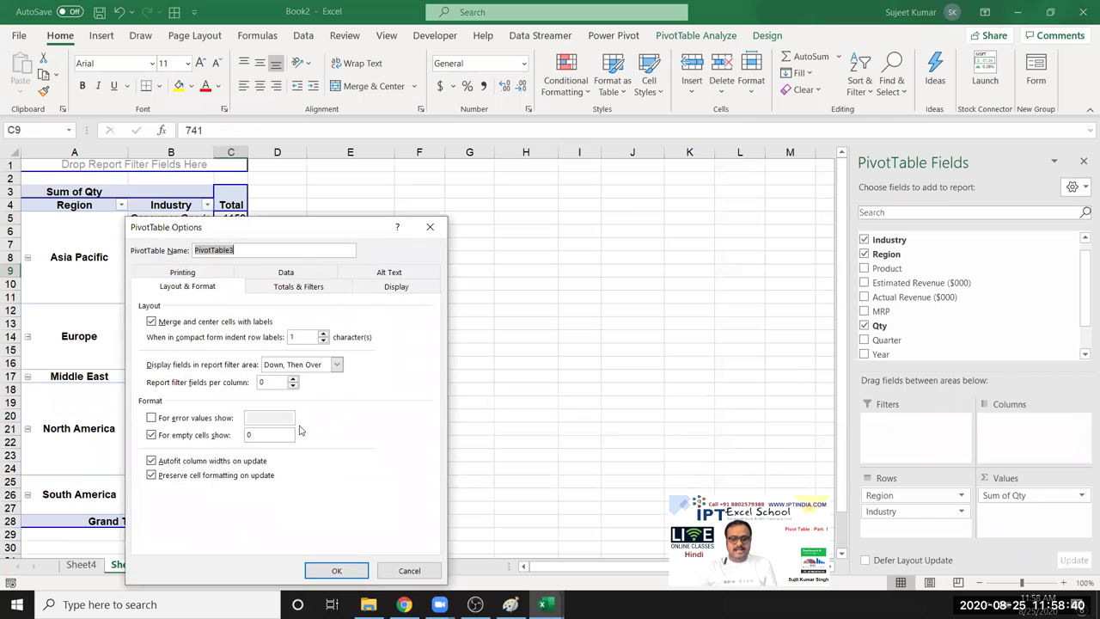
{"action": "left_click", "coordinate": [395, 289]}
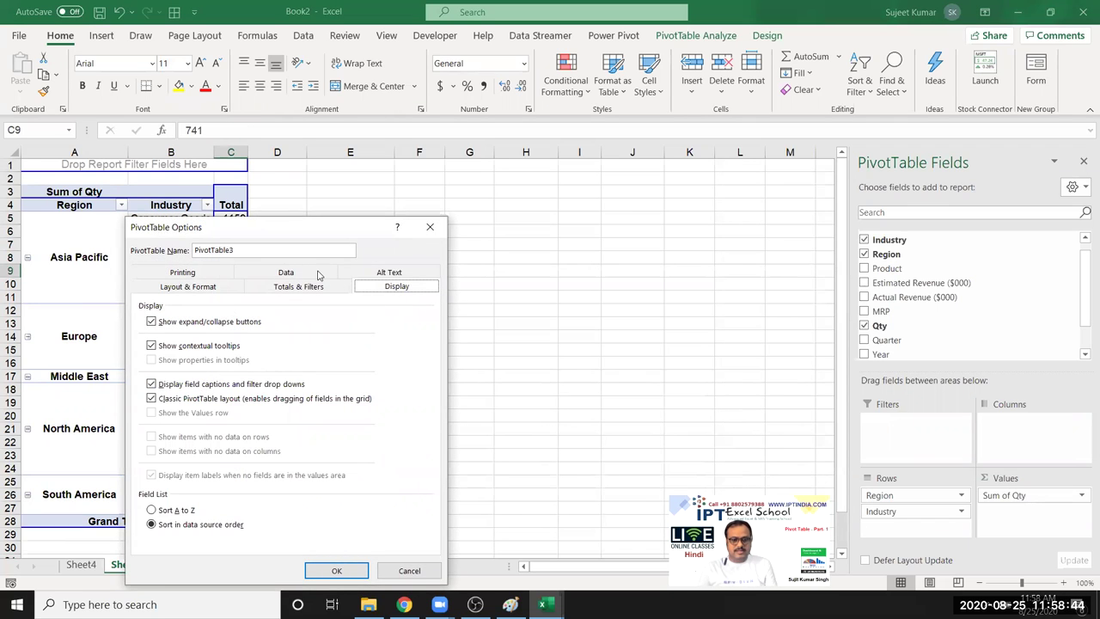
{"action": "left_click", "coordinate": [320, 275]}
{"action": "left_click", "coordinate": [189, 342]}
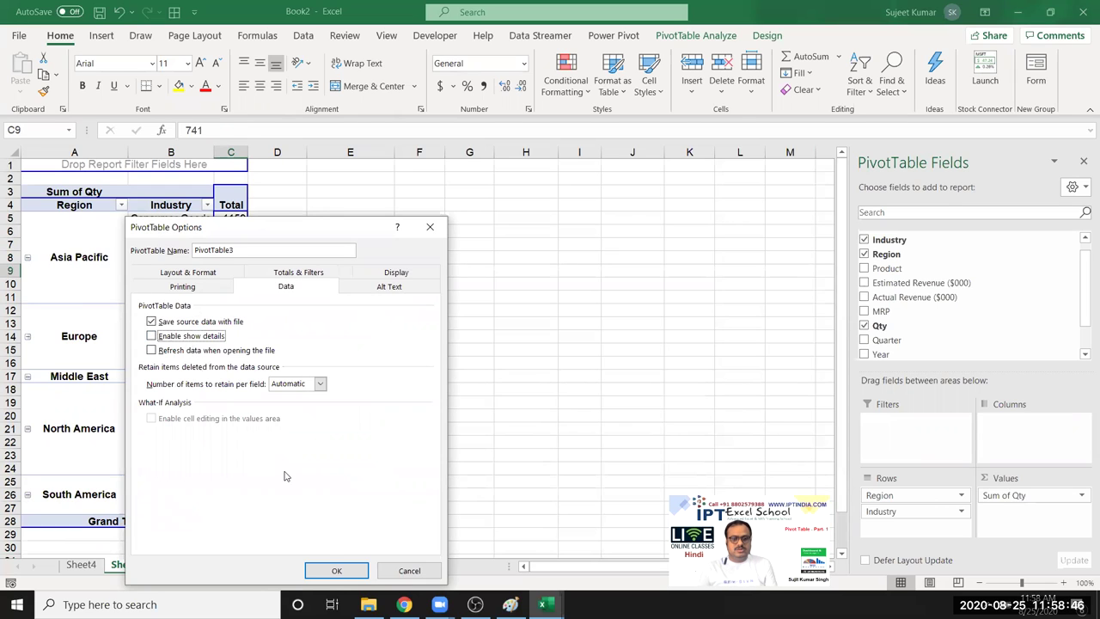
{"action": "left_click", "coordinate": [339, 571]}
Test drill-down by double-clicking the 529 and 1573 values, dismissing each pivot warning.
{"action": "left_click", "coordinate": [230, 339]}
{"action": "key", "text": "ctrl+Down"}
{"action": "left_click", "coordinate": [232, 340]}
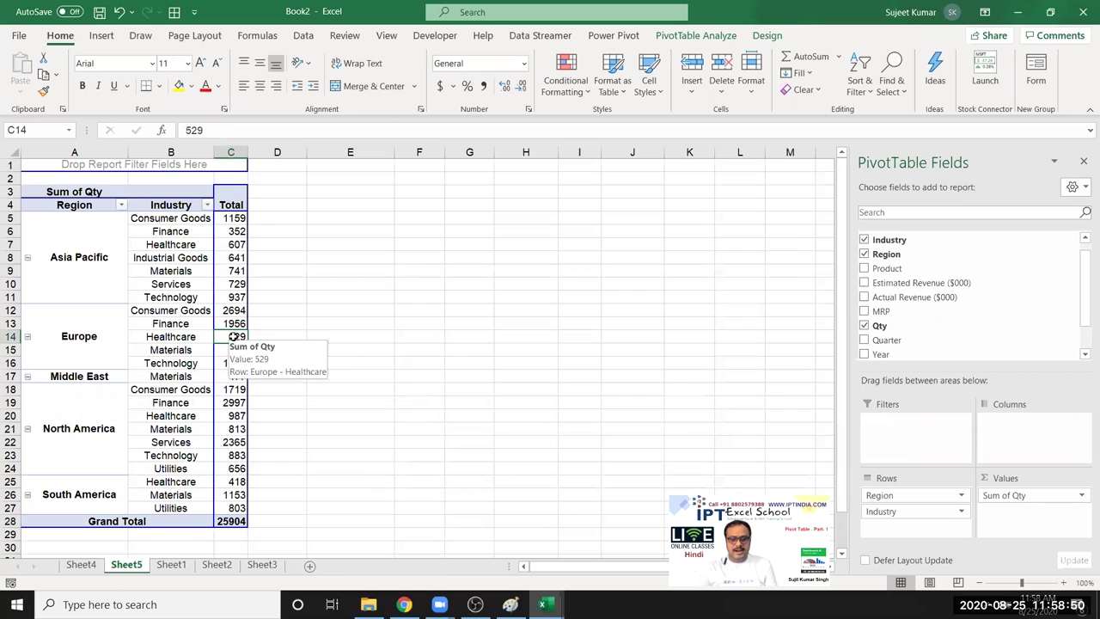
{"action": "double_click", "coordinate": [232, 340]}
{"action": "left_click", "coordinate": [552, 341]}
{"action": "left_click", "coordinate": [237, 363]}
{"action": "double_click", "coordinate": [229, 364]}
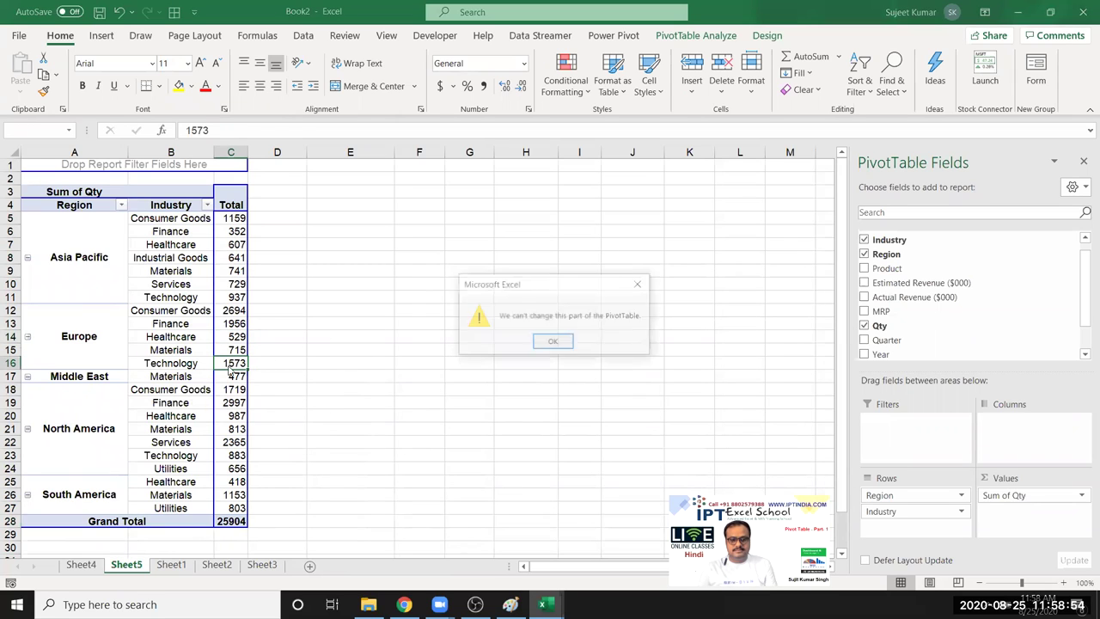
{"action": "left_click", "coordinate": [552, 342]}
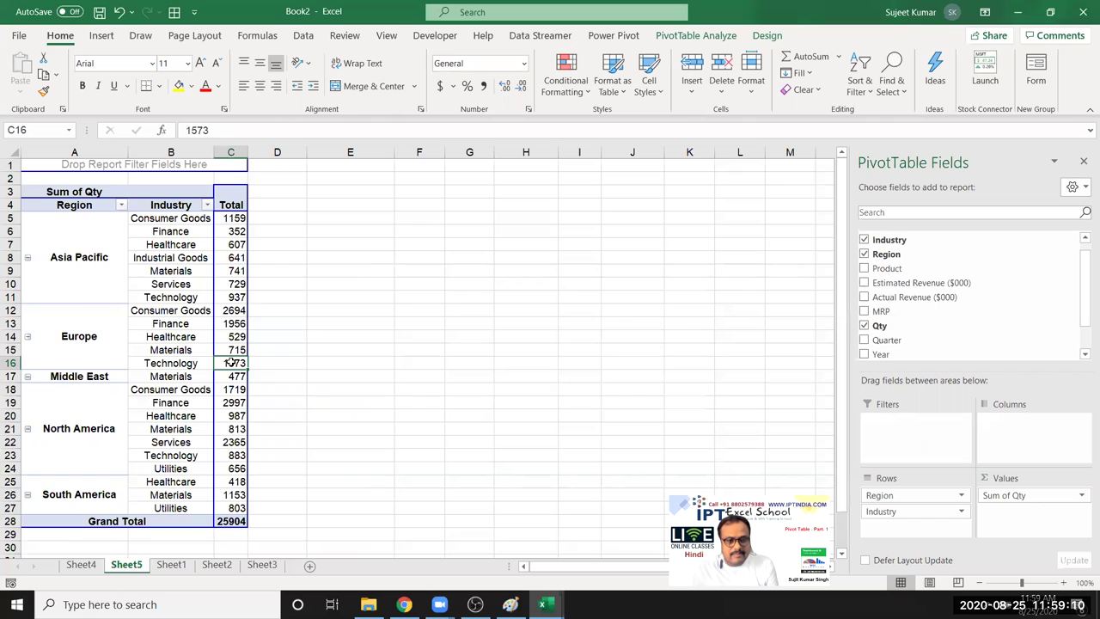
{"action": "left_click_drag", "start_coordinate": [230, 363], "coordinate": [237, 352]}
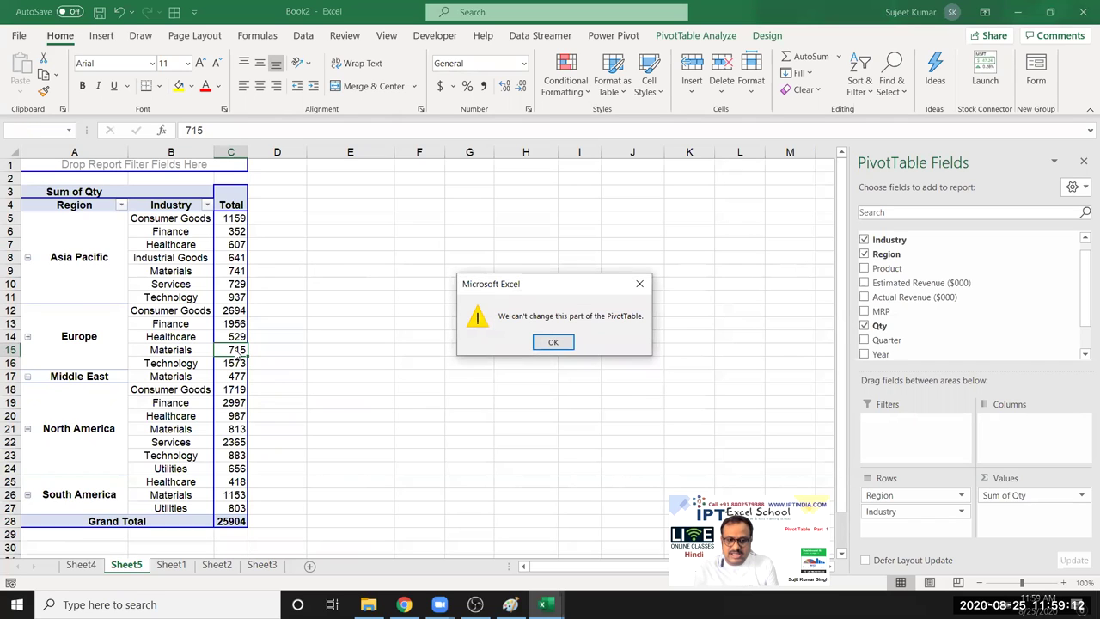
{"action": "key", "text": "Return"}
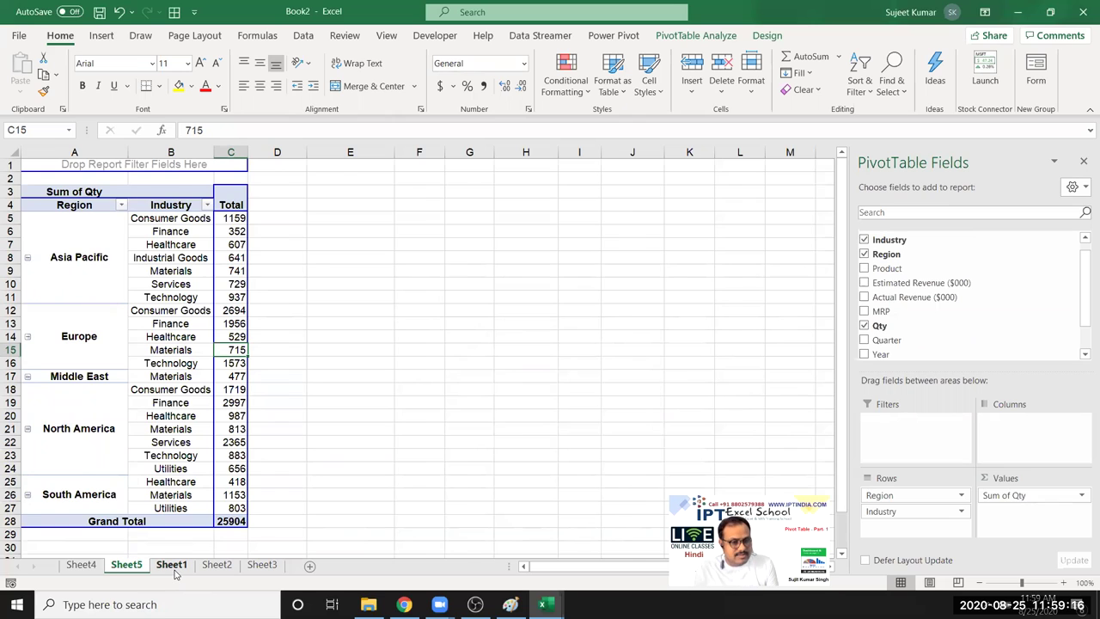
Go to Sheet5 and select the Consumer Goods label in its Qty pivot.
{"action": "left_click", "coordinate": [170, 565]}
{"action": "right_click", "coordinate": [175, 574]}
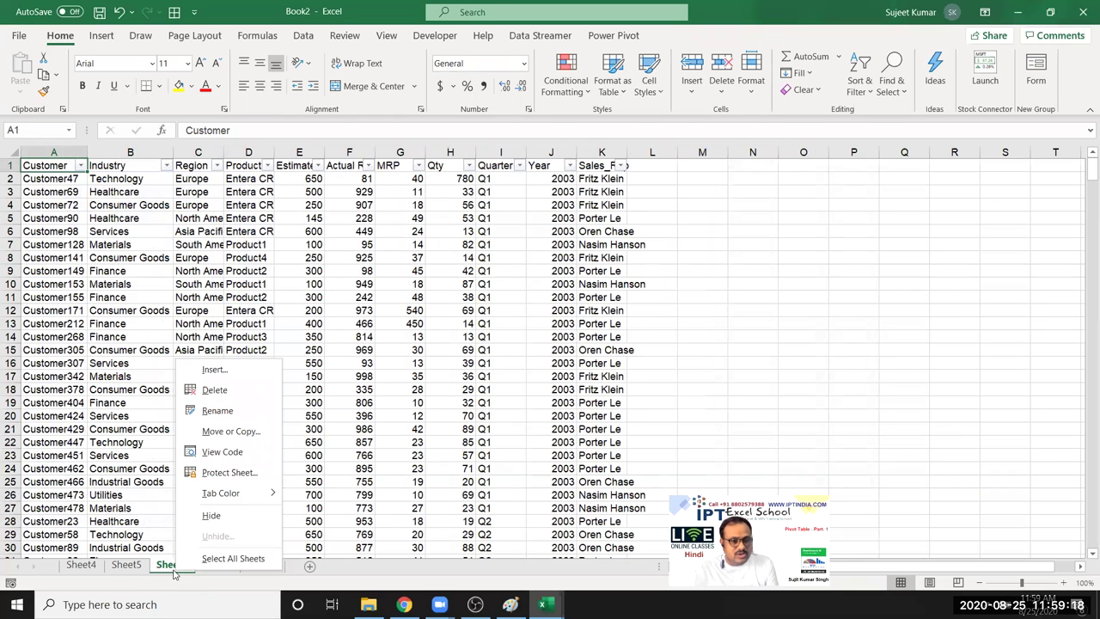
{"action": "left_click", "coordinate": [126, 566]}
{"action": "left_click", "coordinate": [127, 565]}
{"action": "left_click", "coordinate": [171, 314]}
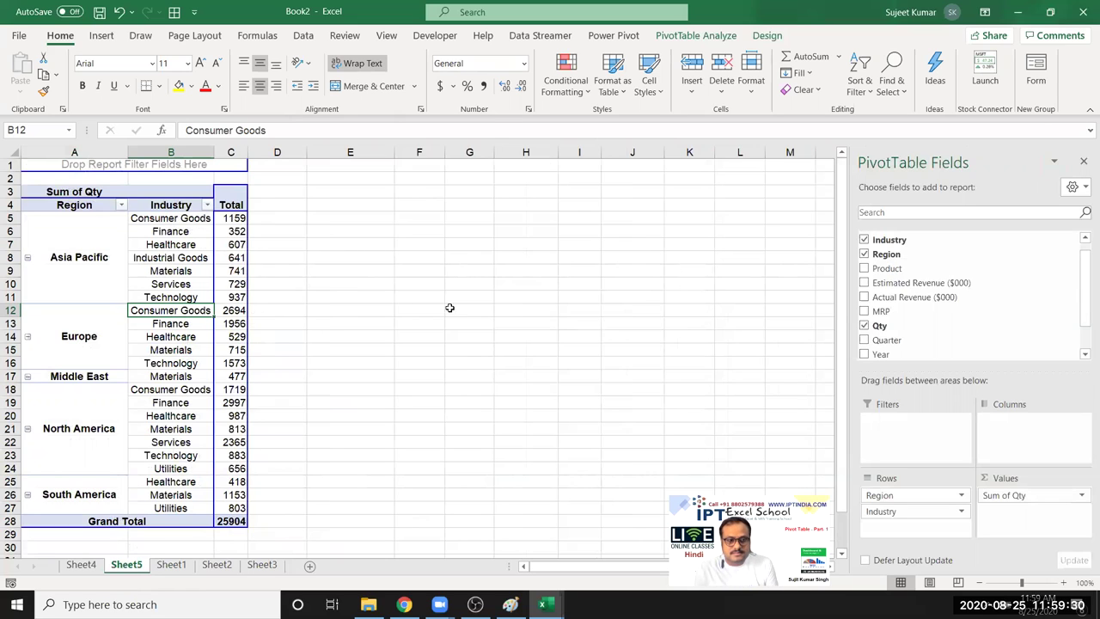
In PivotTable Options' Totals & Filters, uncheck Show grand totals for both rows and columns.
{"action": "right_click", "coordinate": [195, 256]}
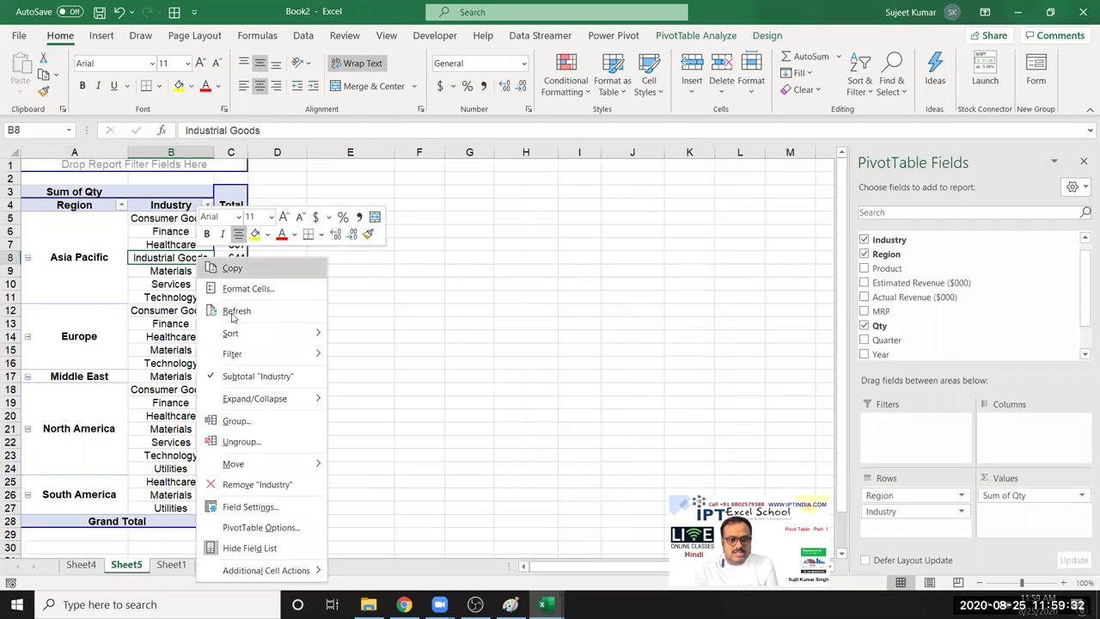
{"action": "left_click", "coordinate": [261, 519]}
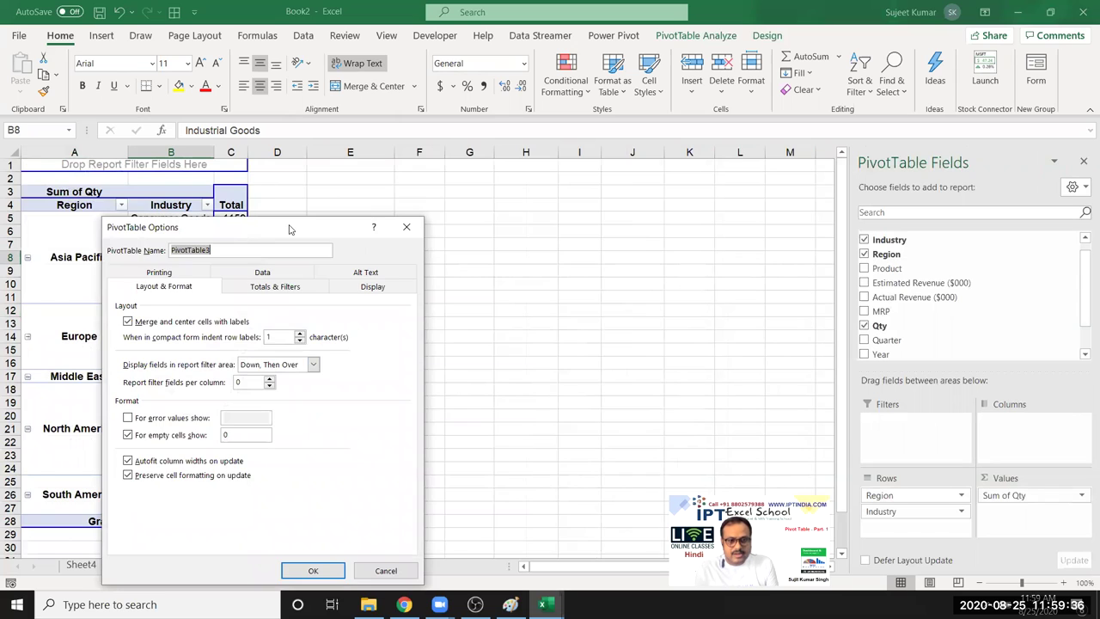
{"action": "left_click_drag", "start_coordinate": [290, 229], "coordinate": [522, 175]}
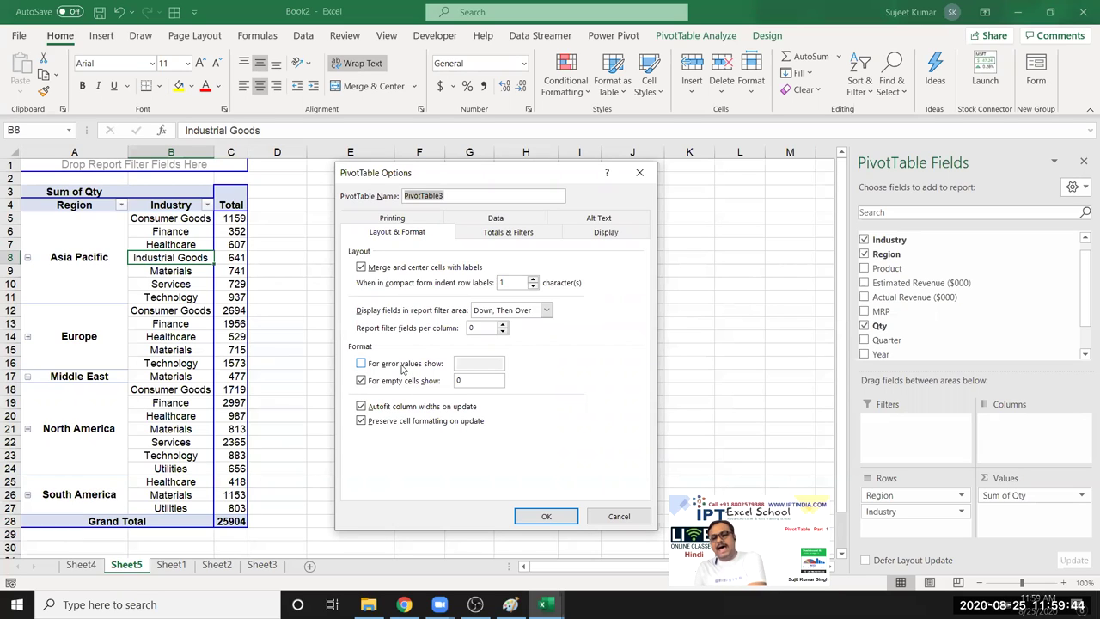
{"action": "left_click", "coordinate": [400, 365]}
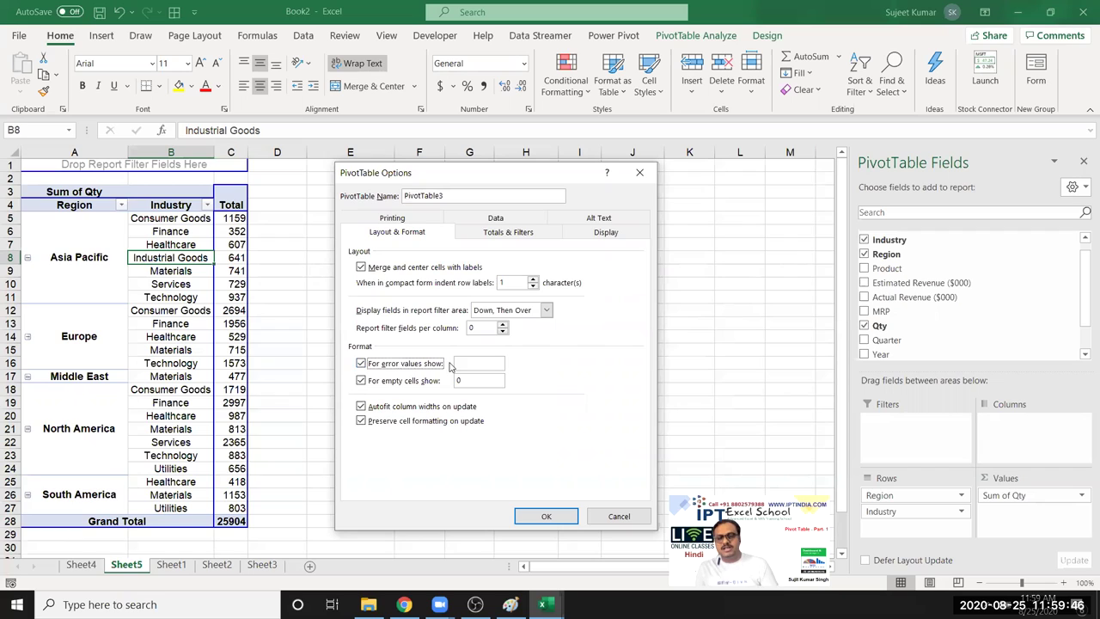
{"action": "left_click", "coordinate": [429, 371]}
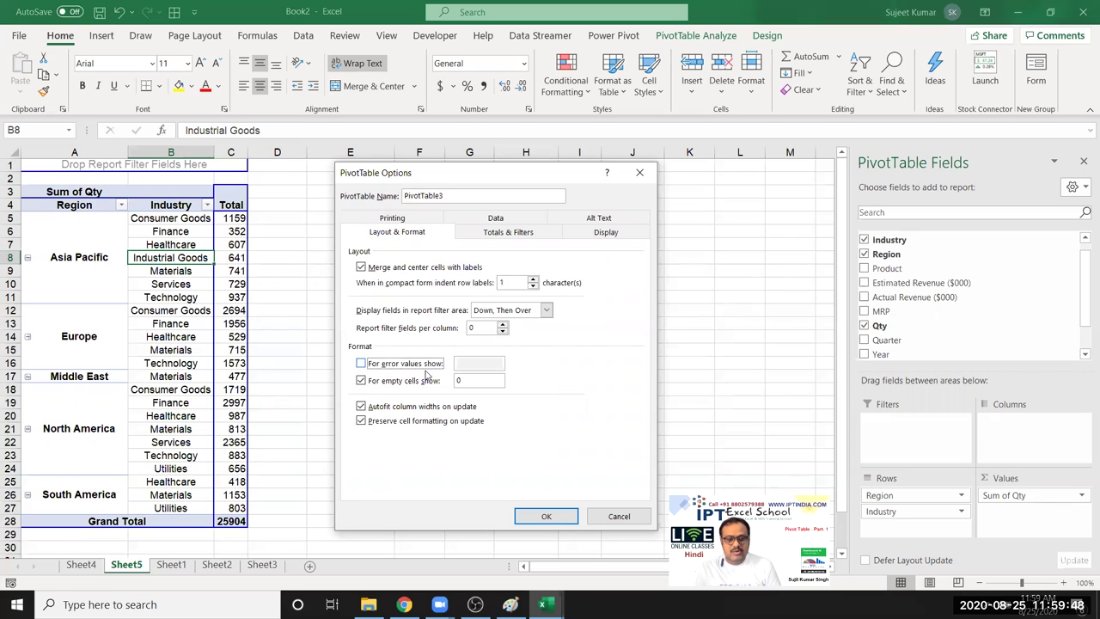
{"action": "left_click", "coordinate": [475, 379]}
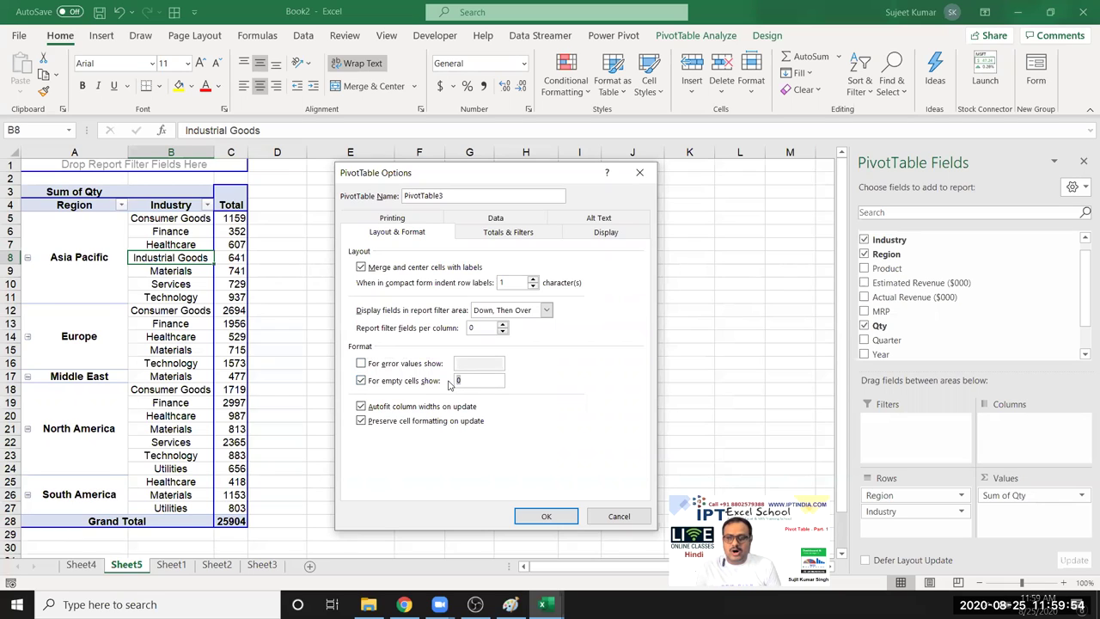
{"action": "left_click", "coordinate": [481, 235]}
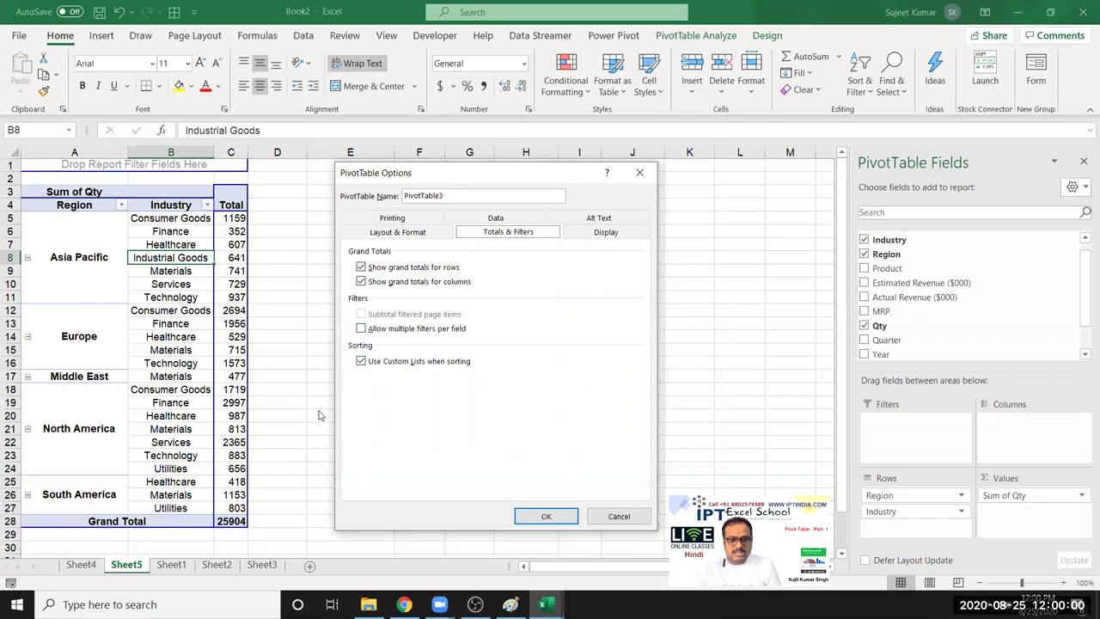
{"action": "left_click", "coordinate": [405, 269]}
{"action": "left_click", "coordinate": [399, 284]}
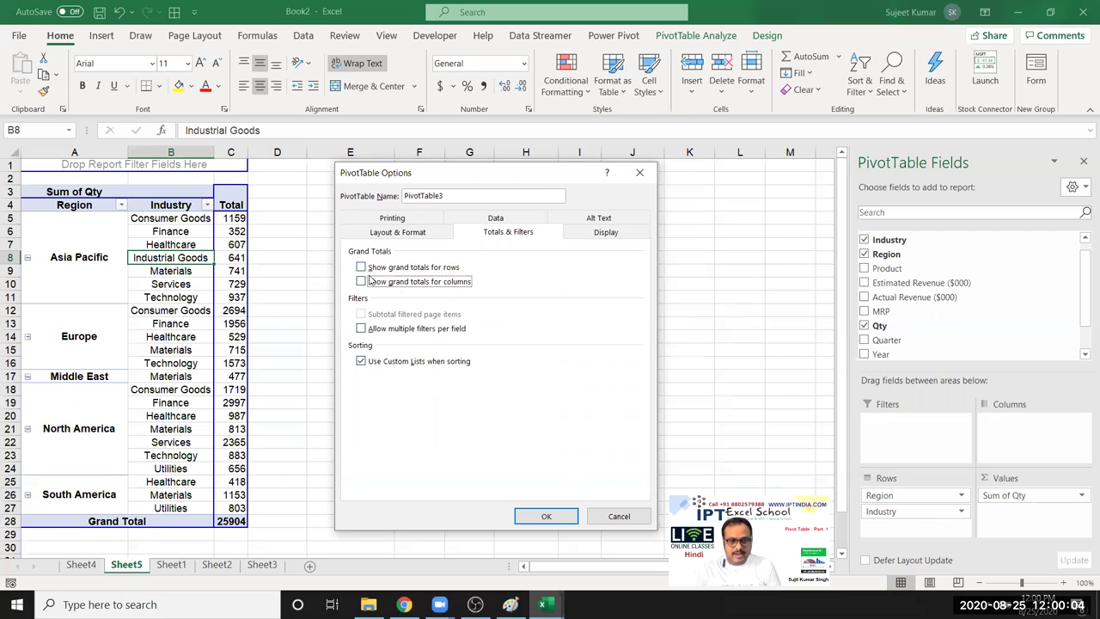
{"action": "left_click", "coordinate": [546, 515]}
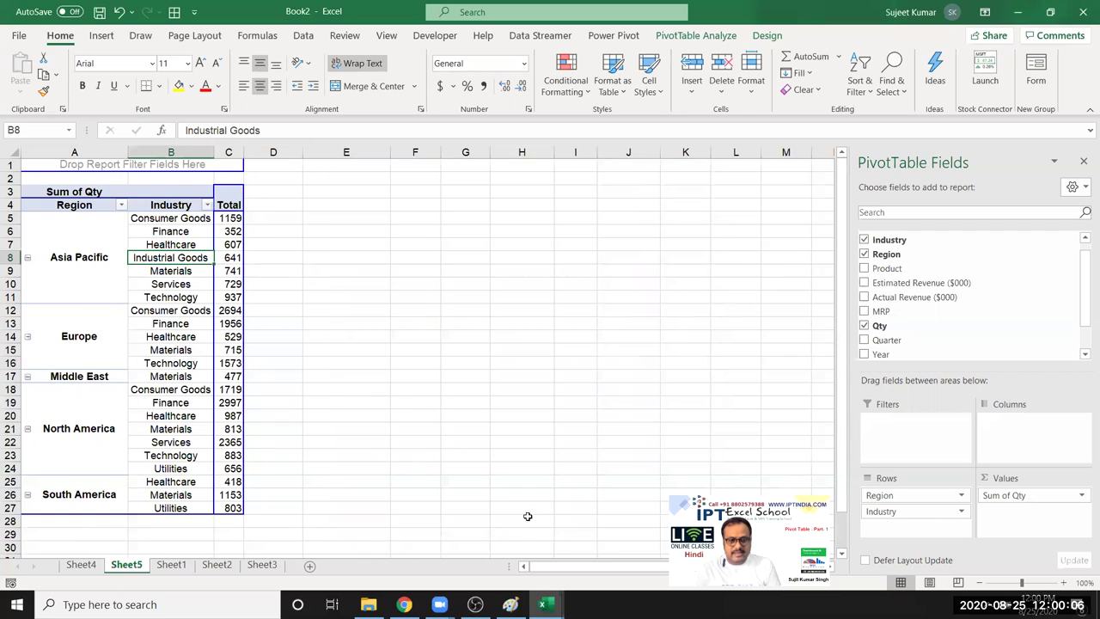
Close the PivotTable Field List pane and reselect the Finance cell under Europe.
{"action": "left_click", "coordinate": [208, 299]}
{"action": "left_click", "coordinate": [432, 386]}
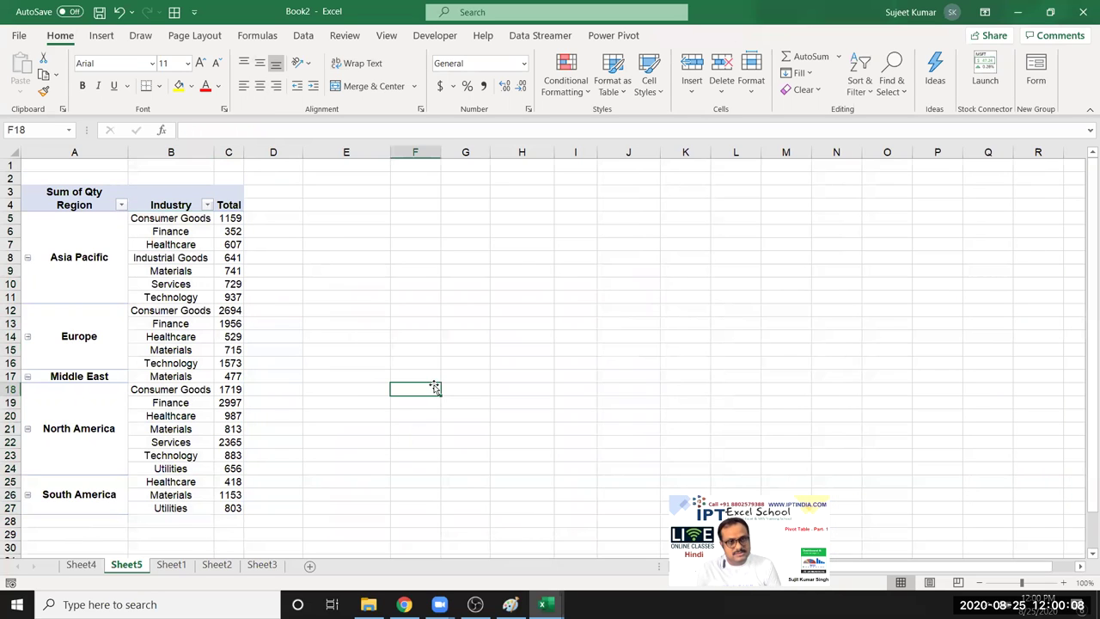
{"action": "left_click", "coordinate": [223, 320]}
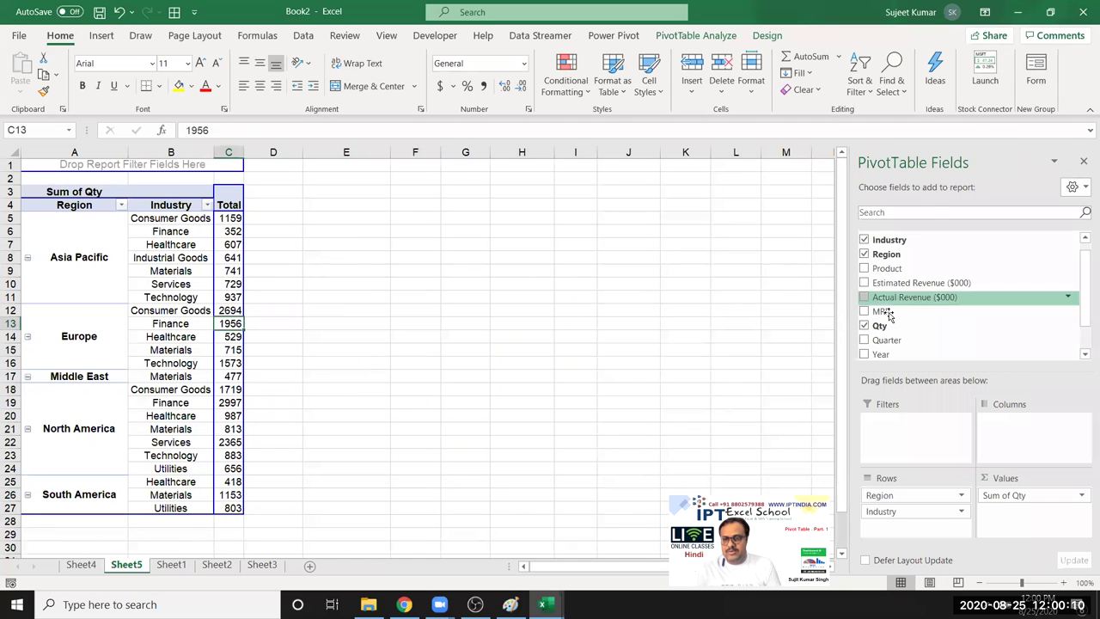
{"action": "left_click", "coordinate": [1082, 161]}
{"action": "left_click", "coordinate": [430, 304]}
{"action": "left_click", "coordinate": [229, 321]}
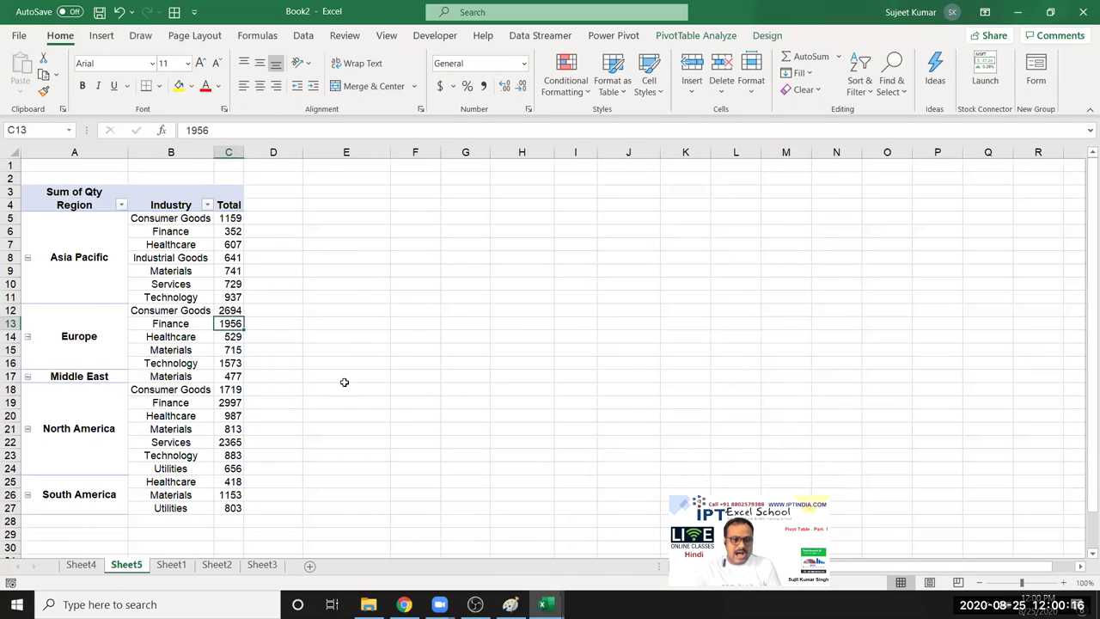
{"action": "left_click", "coordinate": [344, 388]}
{"action": "left_click", "coordinate": [204, 323]}
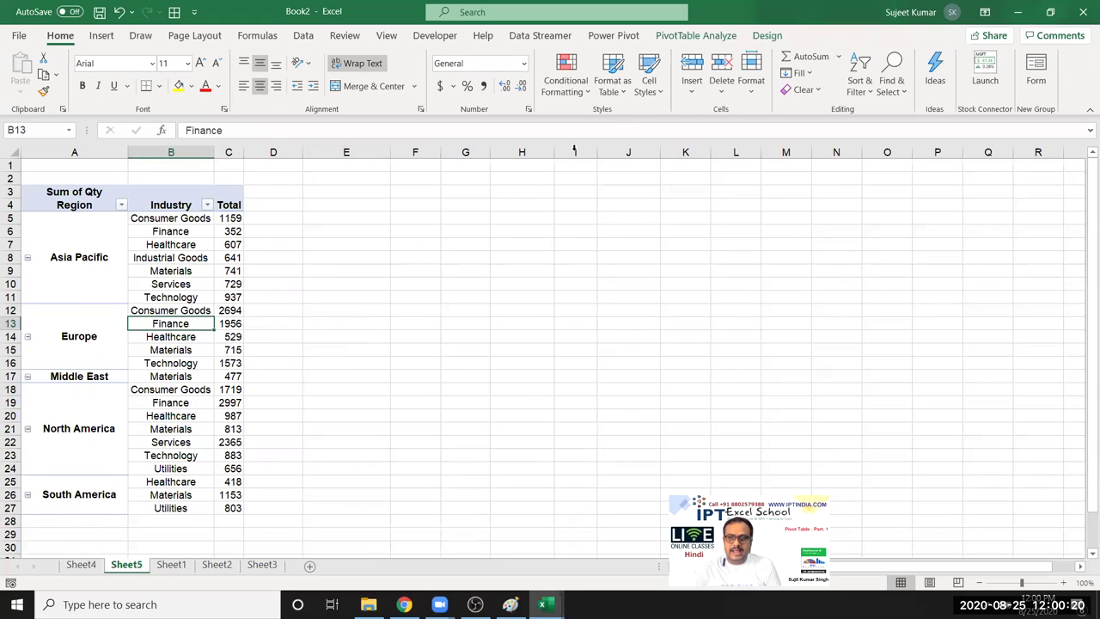
On PivotTable Analyze, toggle Field List and Field Headers, then turn off +/- Buttons.
{"action": "left_click", "coordinate": [710, 40]}
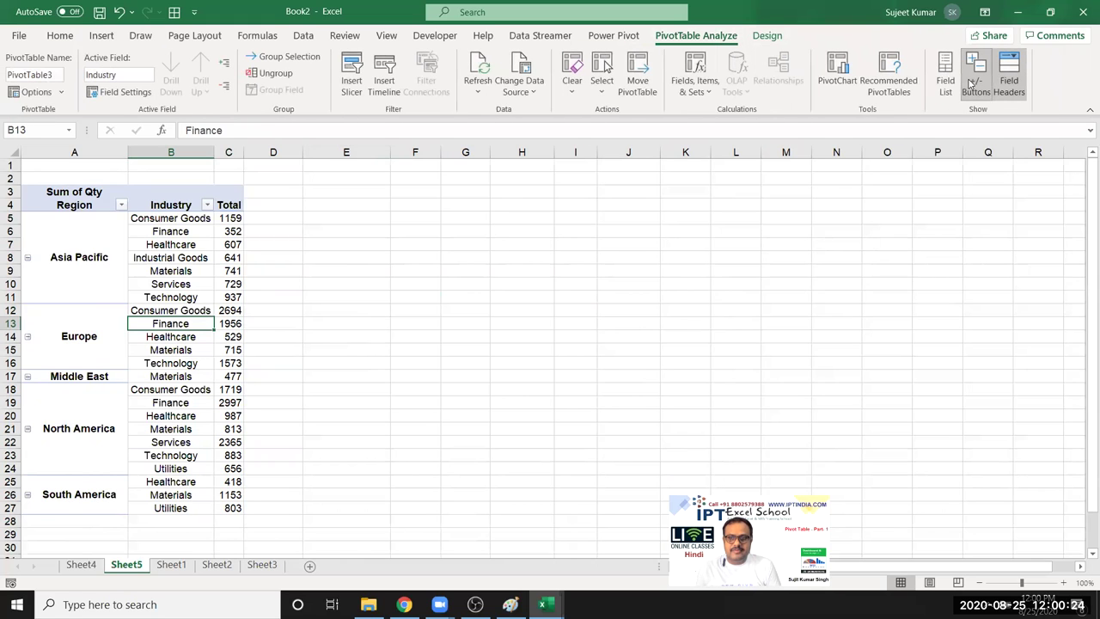
{"action": "left_click", "coordinate": [938, 82]}
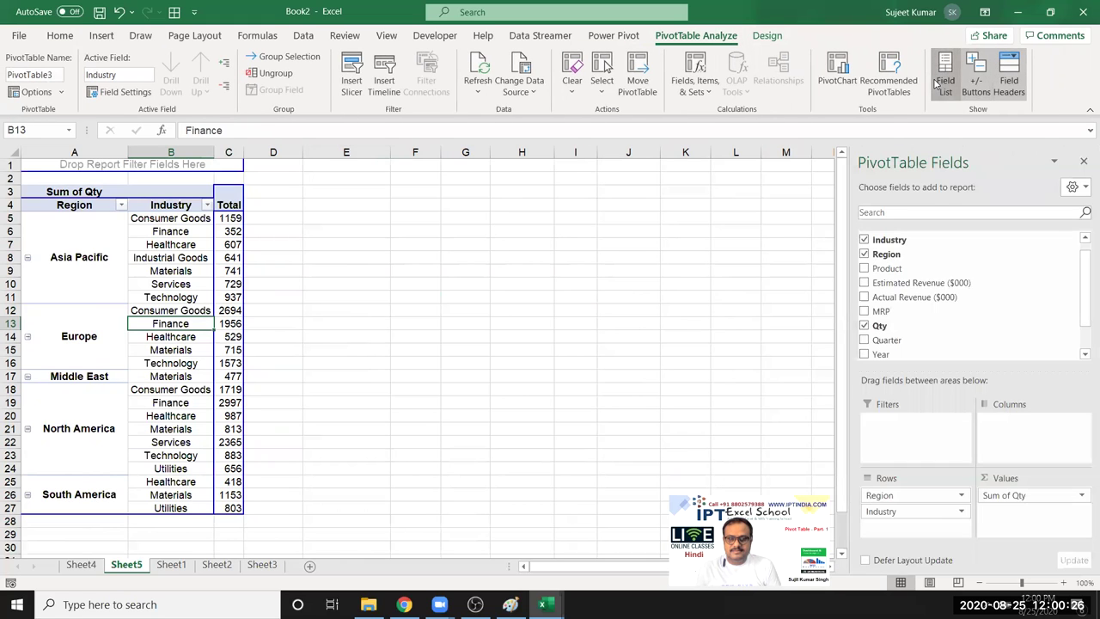
{"action": "left_click", "coordinate": [941, 82]}
{"action": "left_click", "coordinate": [1009, 80]}
{"action": "left_click", "coordinate": [1008, 79]}
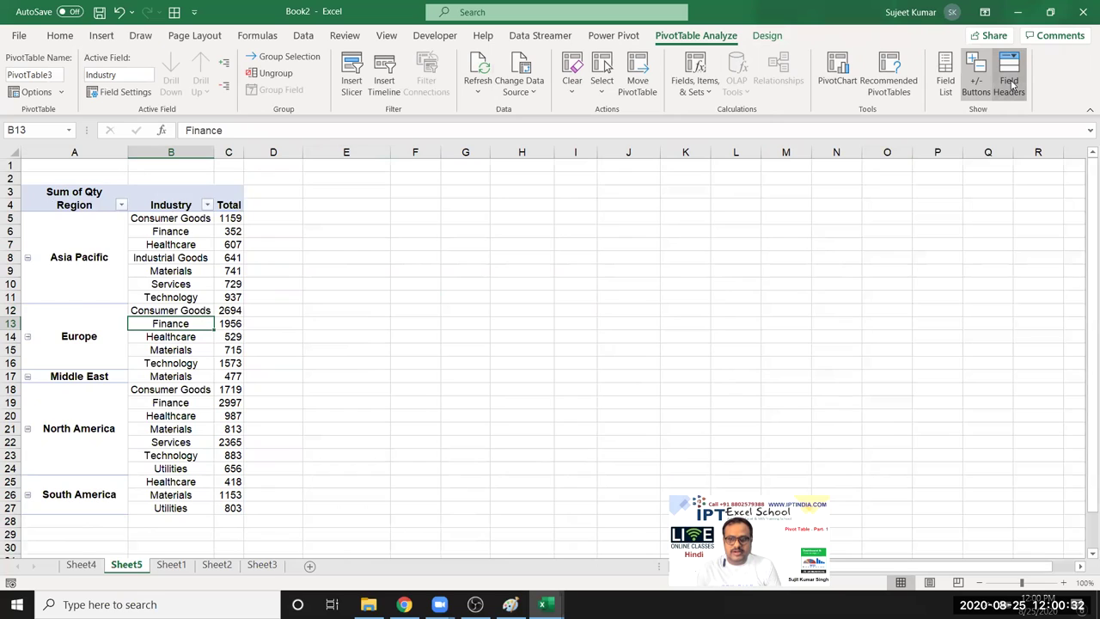
{"action": "left_click", "coordinate": [1011, 83]}
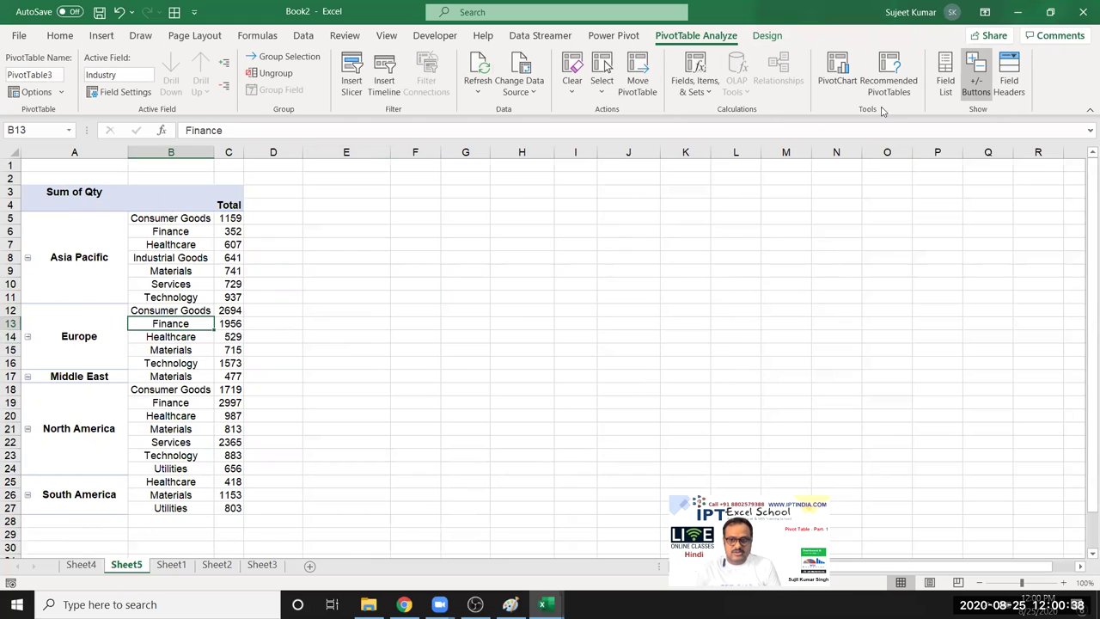
{"action": "left_click", "coordinate": [977, 83]}
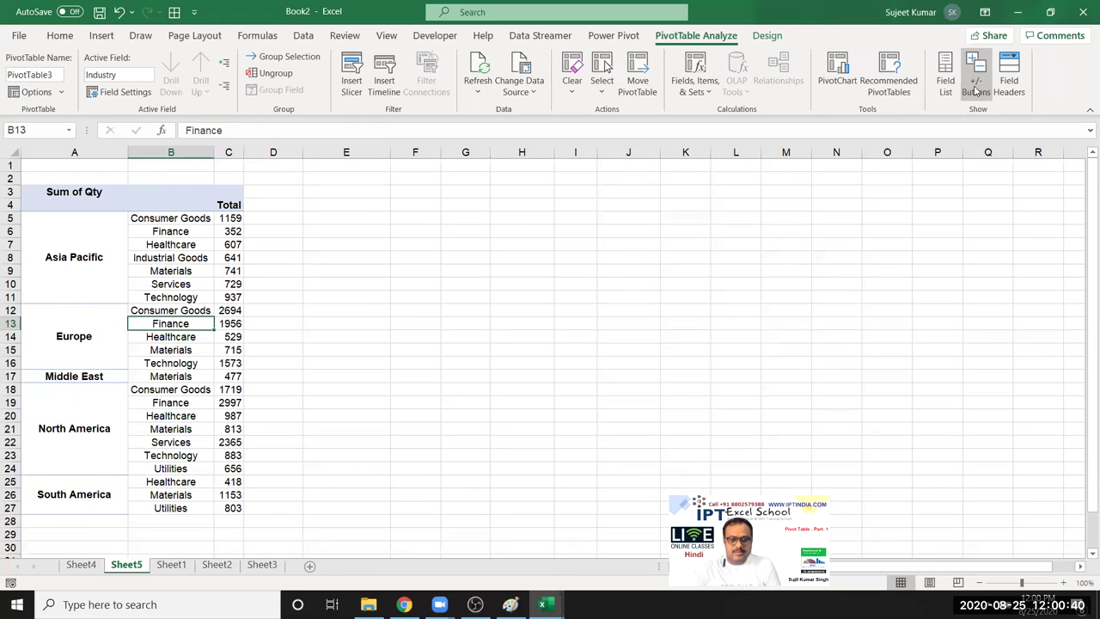
Try deleting the Sum of Qty label in A3, dismiss the warning, and restore the field headers.
{"action": "left_click", "coordinate": [78, 269]}
{"action": "left_click", "coordinate": [75, 199]}
{"action": "key", "text": "Delete"}
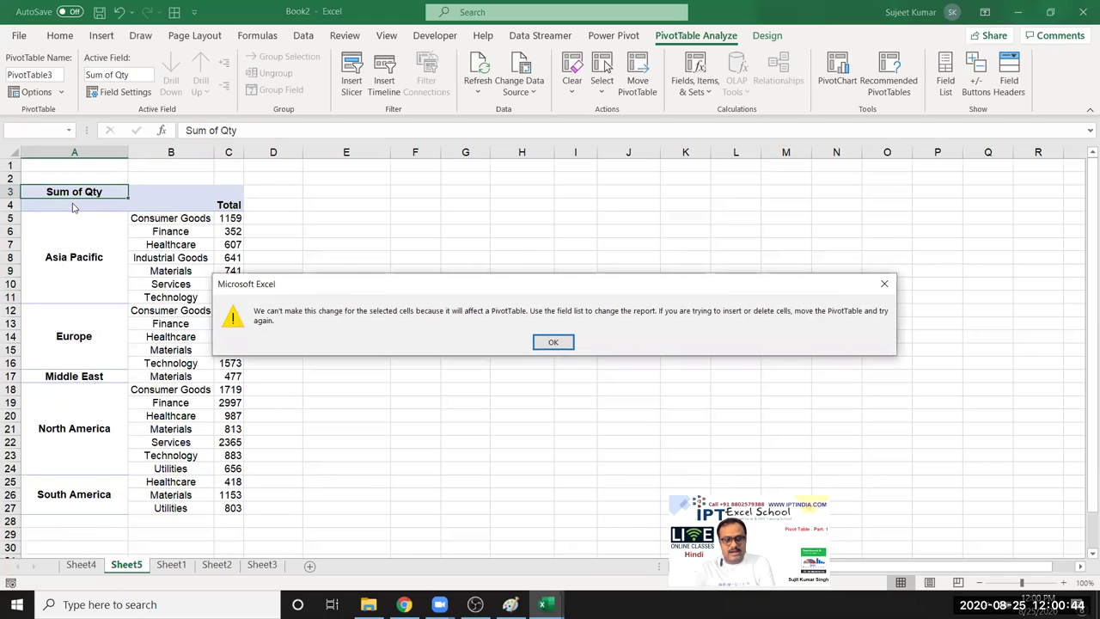
{"action": "left_click", "coordinate": [557, 340]}
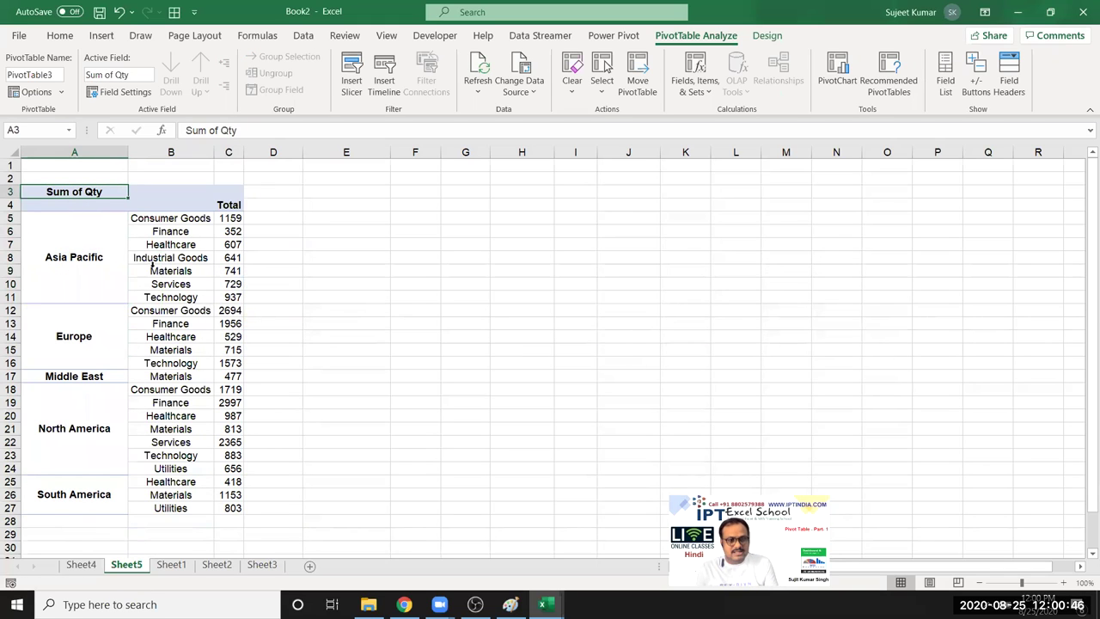
{"action": "left_click", "coordinate": [1009, 77]}
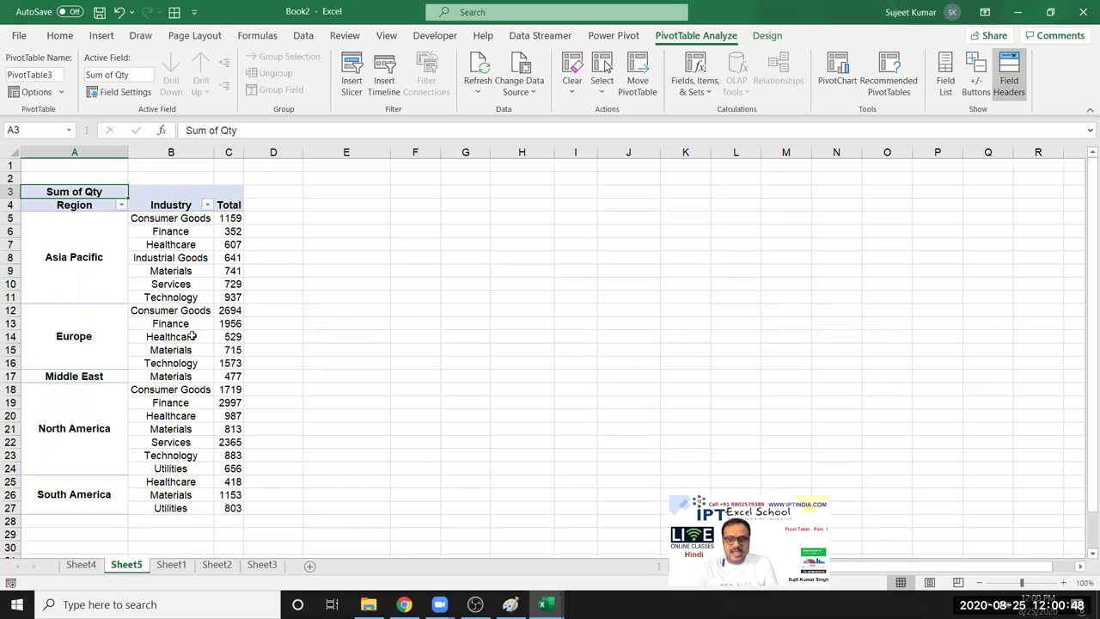
Drag Industry out of Rows and MRP into Values in the field list, then select the MRP totals.
{"action": "right_click", "coordinate": [209, 311]}
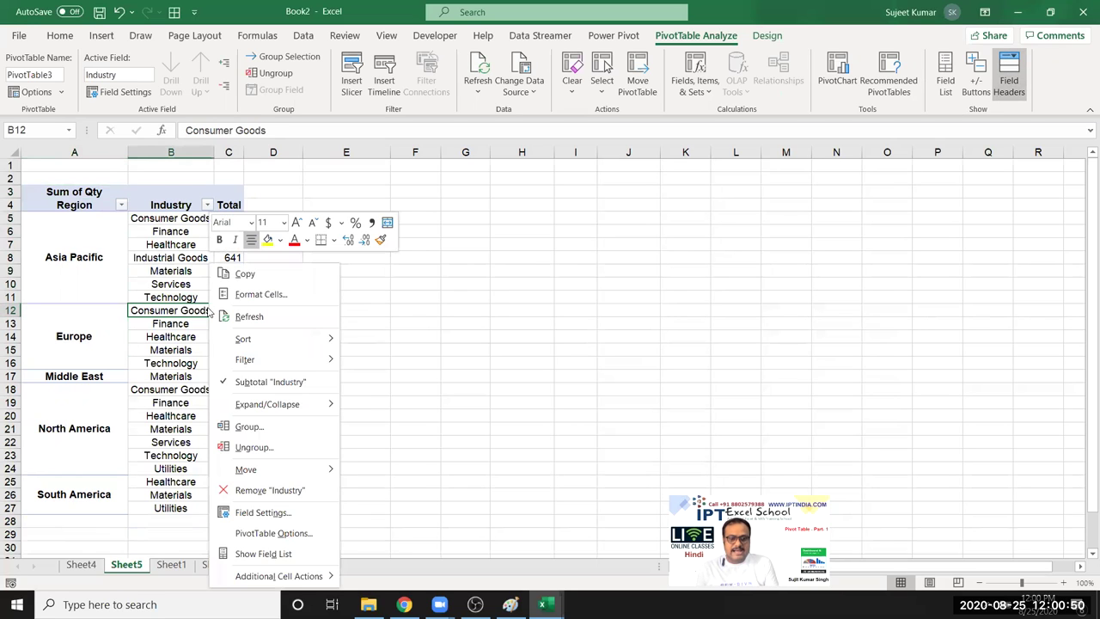
{"action": "left_click", "coordinate": [257, 557]}
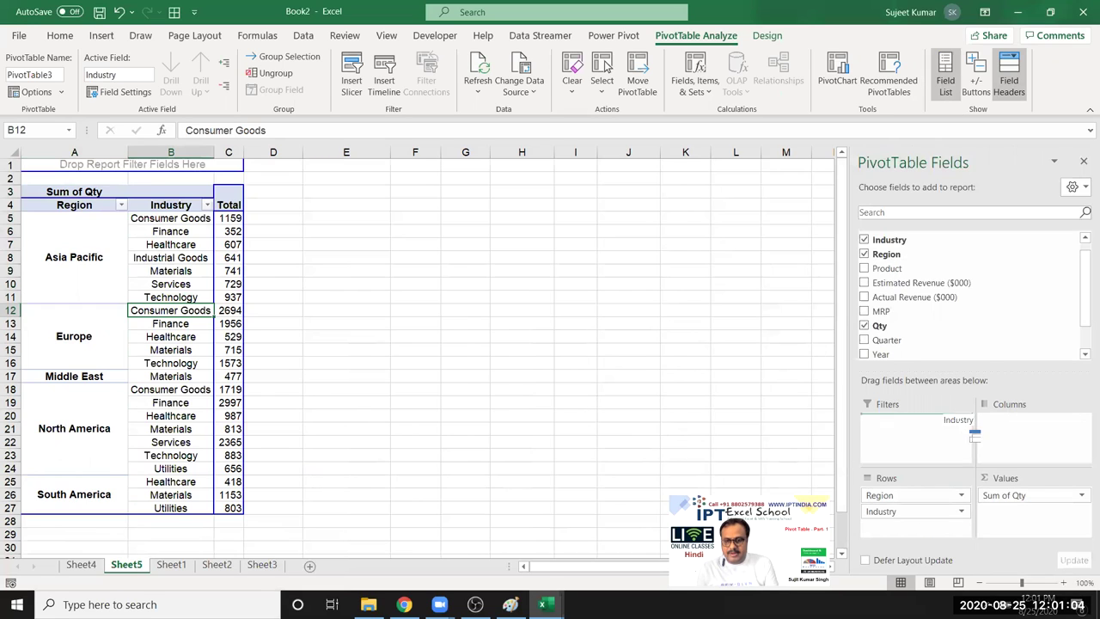
{"action": "left_click_drag", "start_coordinate": [910, 511], "coordinate": [985, 343]}
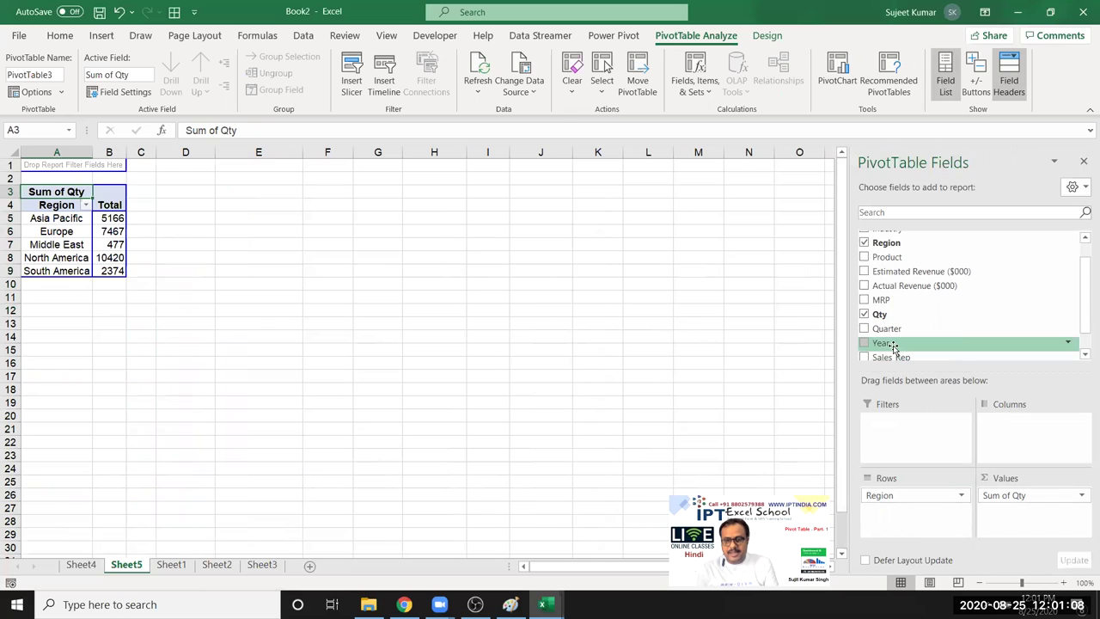
{"action": "left_click_drag", "start_coordinate": [892, 307], "coordinate": [1035, 515]}
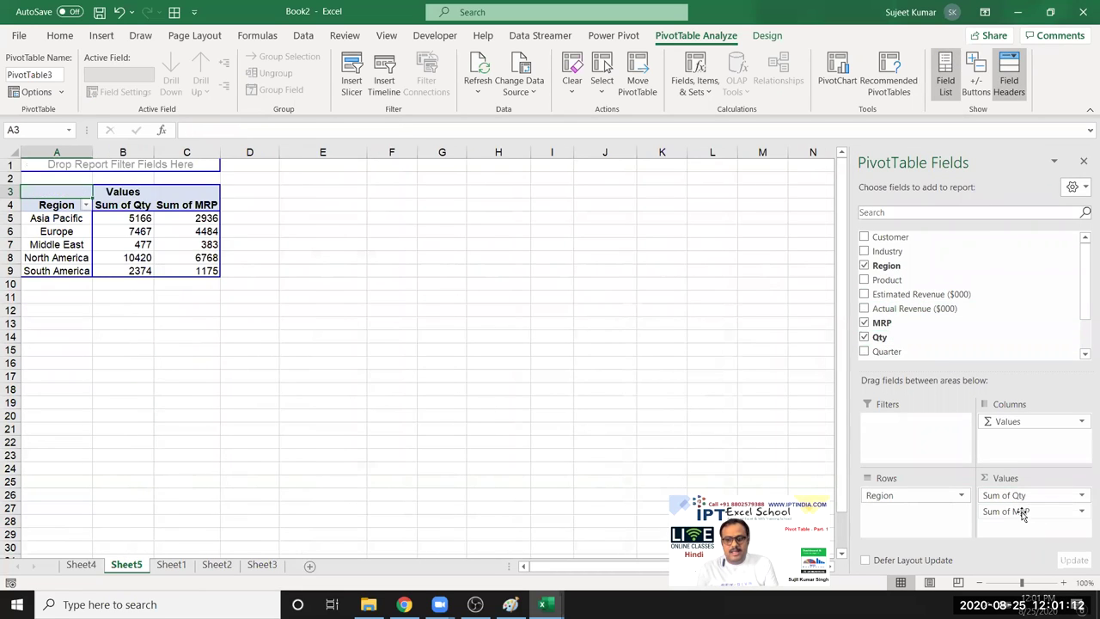
{"action": "left_click_drag", "start_coordinate": [206, 230], "coordinate": [198, 265]}
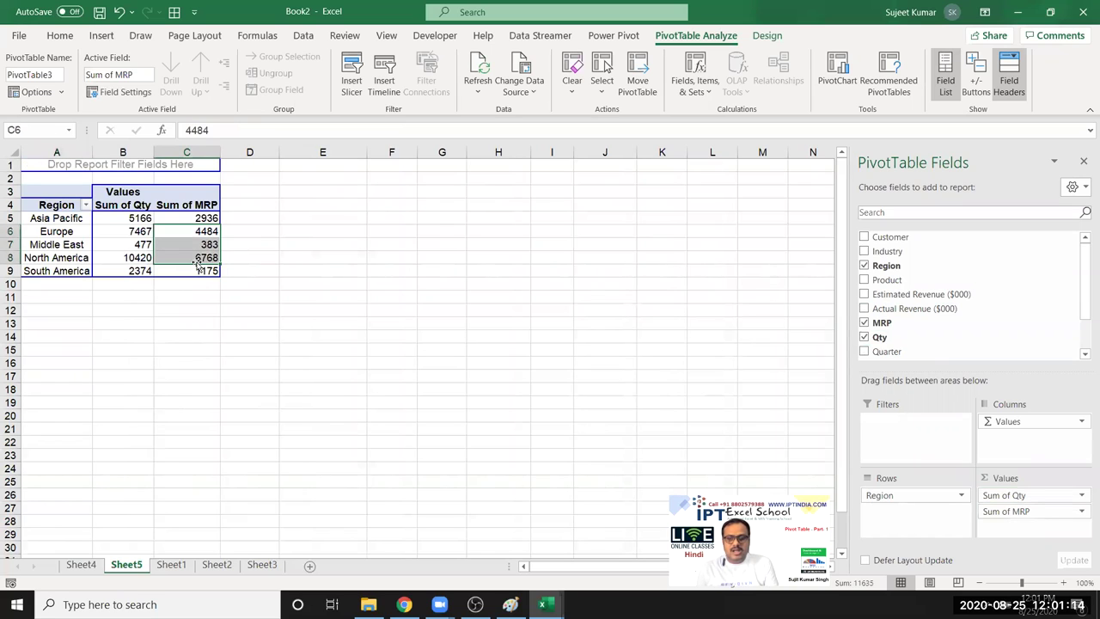
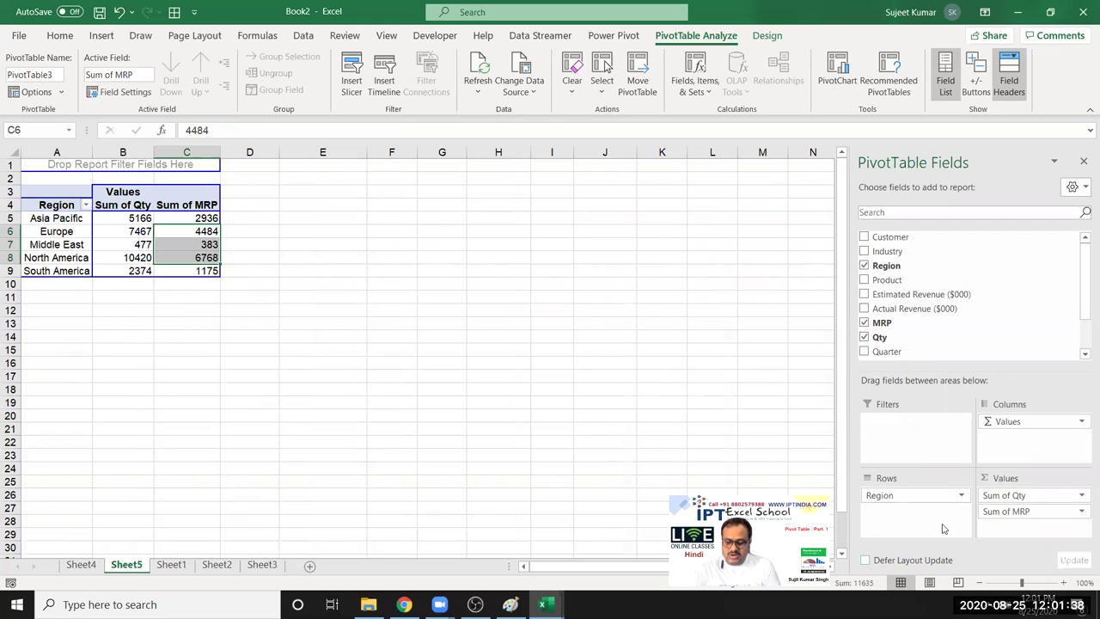
Switch the MRP value field from Sum to Average in Value Field Settings.
{"action": "left_click", "coordinate": [1081, 516]}
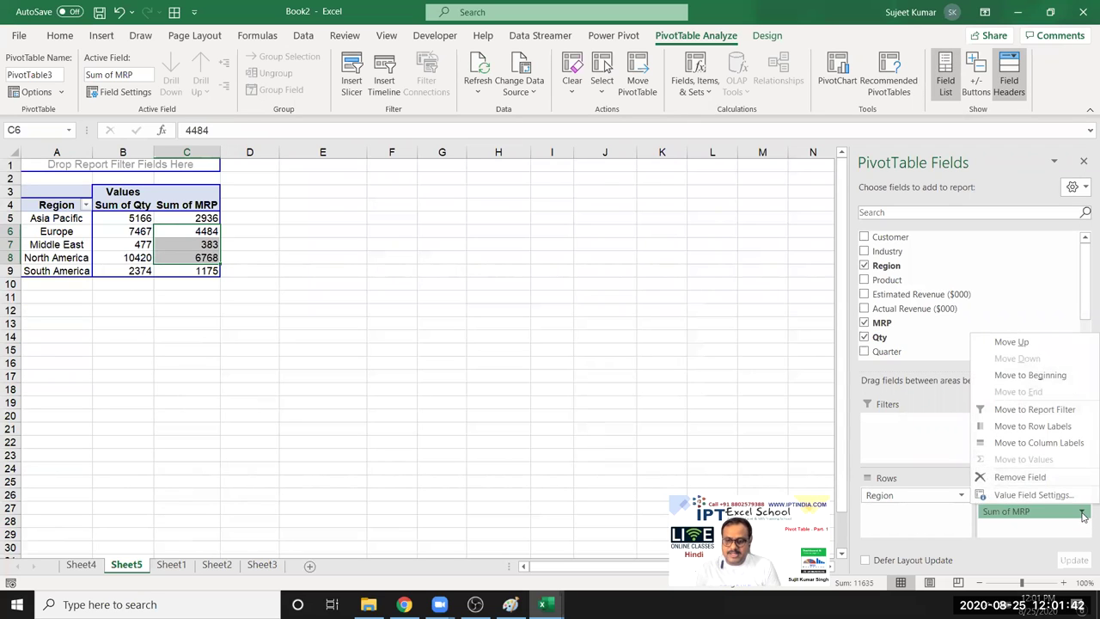
{"action": "left_click", "coordinate": [984, 494]}
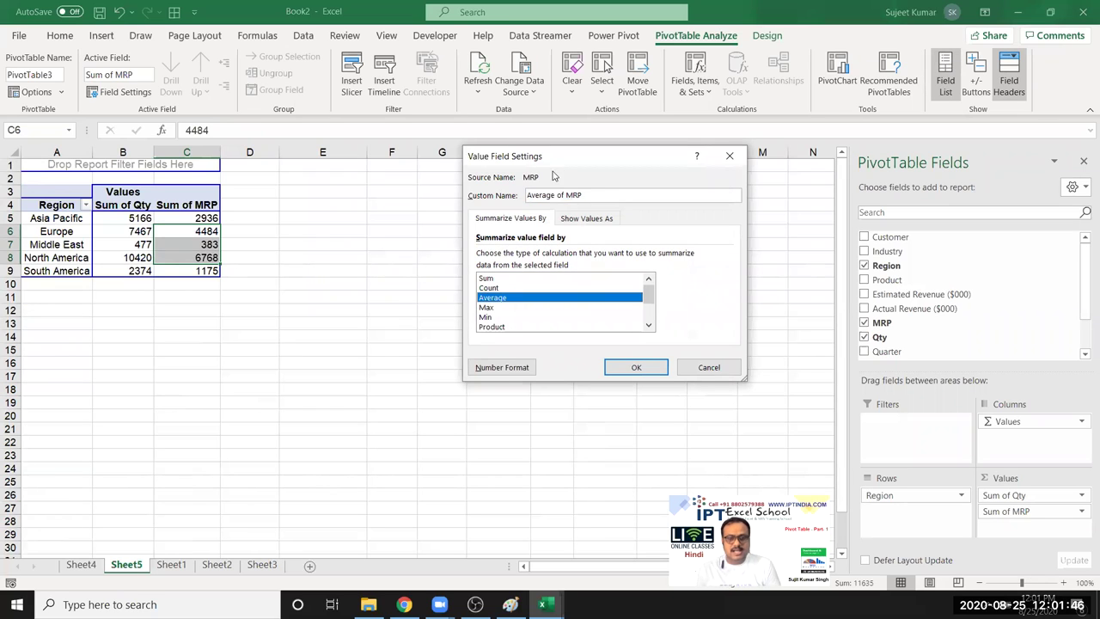
{"action": "left_click_drag", "start_coordinate": [559, 158], "coordinate": [492, 147]}
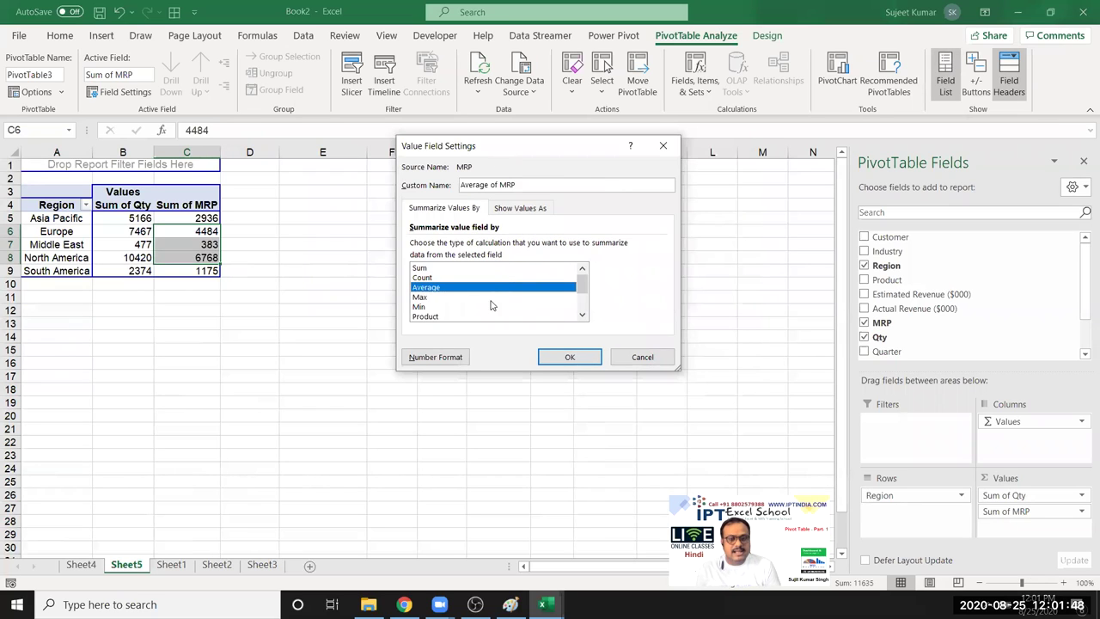
{"action": "left_click", "coordinate": [571, 360]}
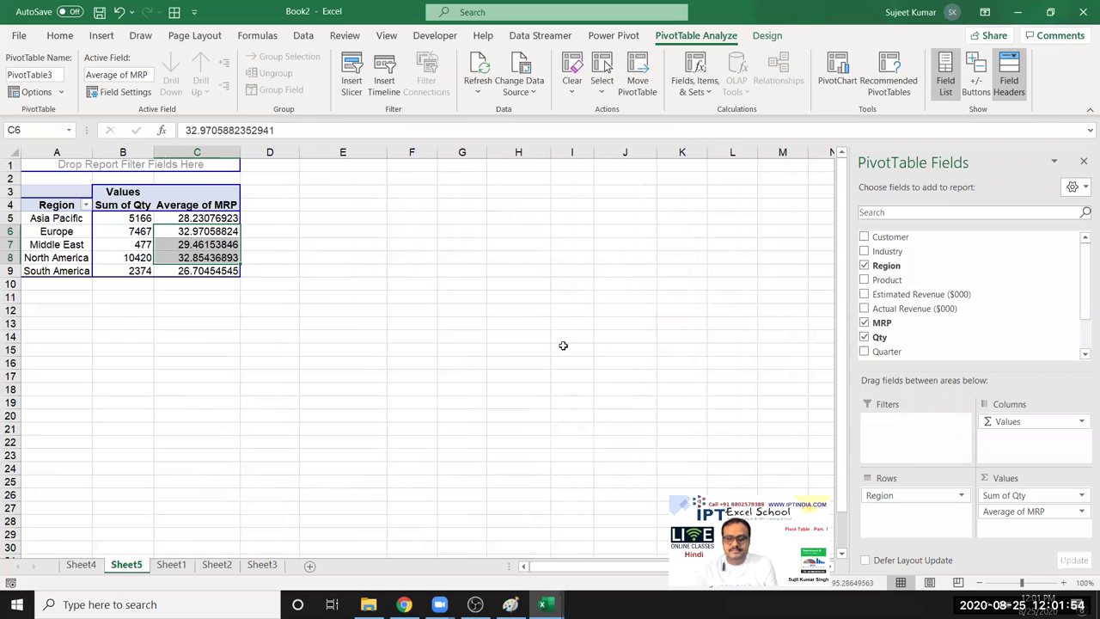
Reduce the Average of MRP values to two decimal places.
{"action": "left_click", "coordinate": [315, 321]}
{"action": "left_click_drag", "start_coordinate": [206, 218], "coordinate": [206, 270]}
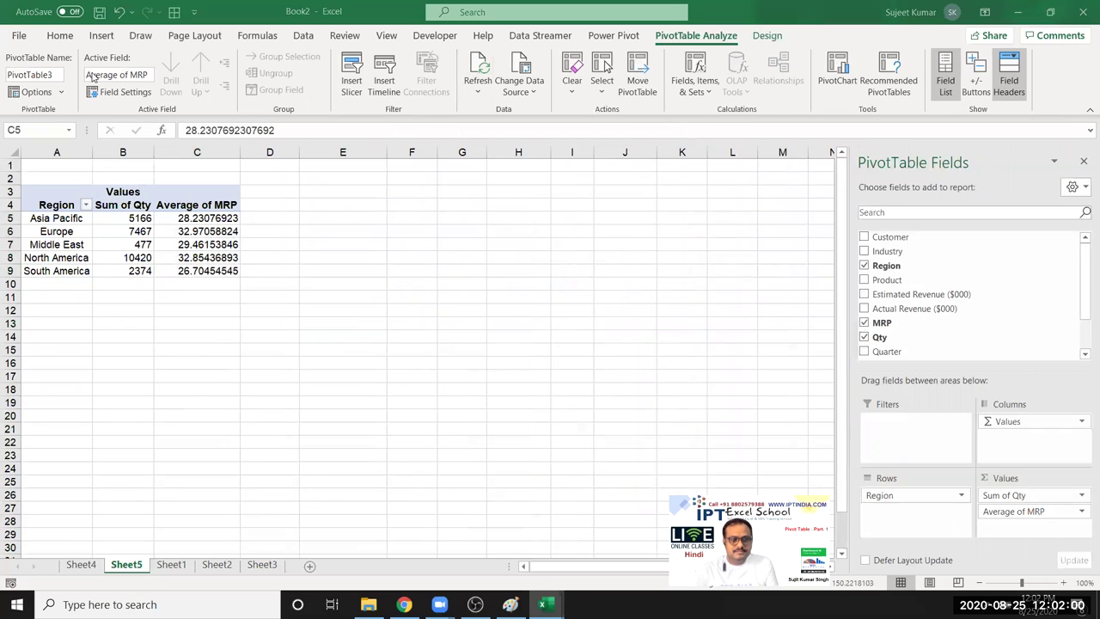
{"action": "left_click", "coordinate": [60, 35]}
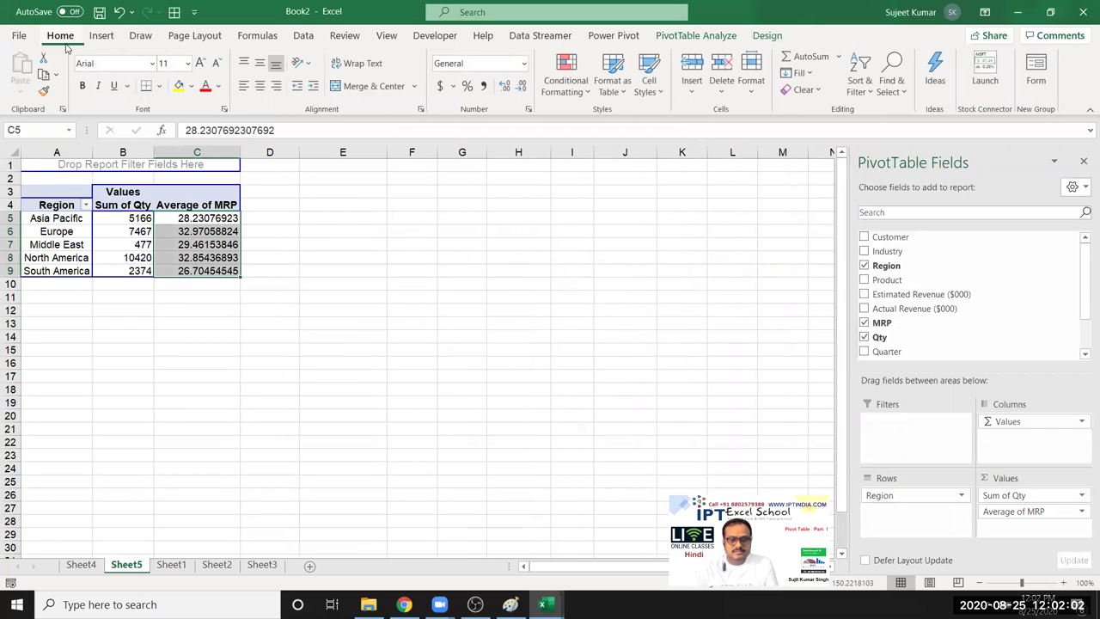
{"action": "left_click", "coordinate": [521, 88]}
{"action": "left_click", "coordinate": [521, 88]}
{"action": "left_click", "coordinate": [522, 88]}
{"action": "left_click", "coordinate": [521, 89]}
{"action": "left_click", "coordinate": [522, 89]}
{"action": "left_click", "coordinate": [521, 89]}
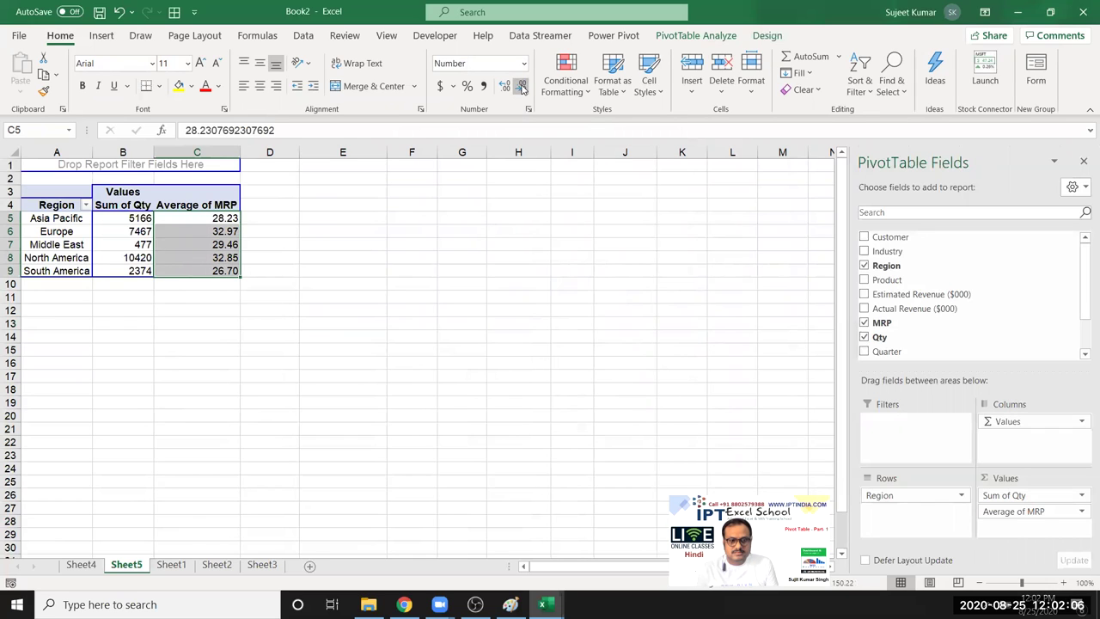
Rename the Average of MRP header in C4 to AVG.
{"action": "left_click", "coordinate": [361, 223]}
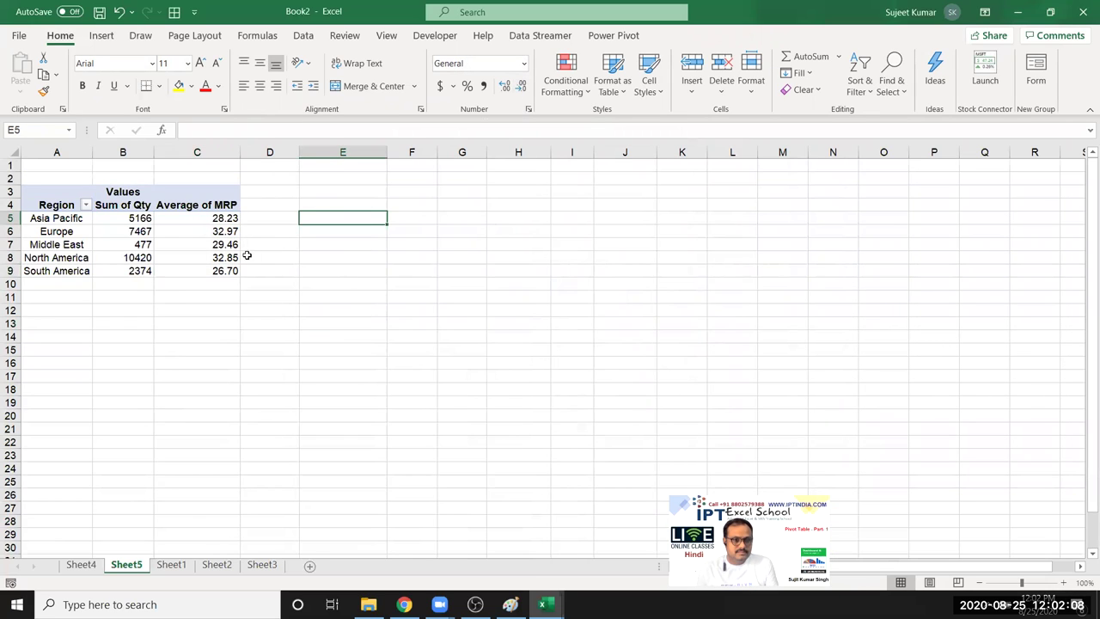
{"action": "left_click", "coordinate": [196, 210]}
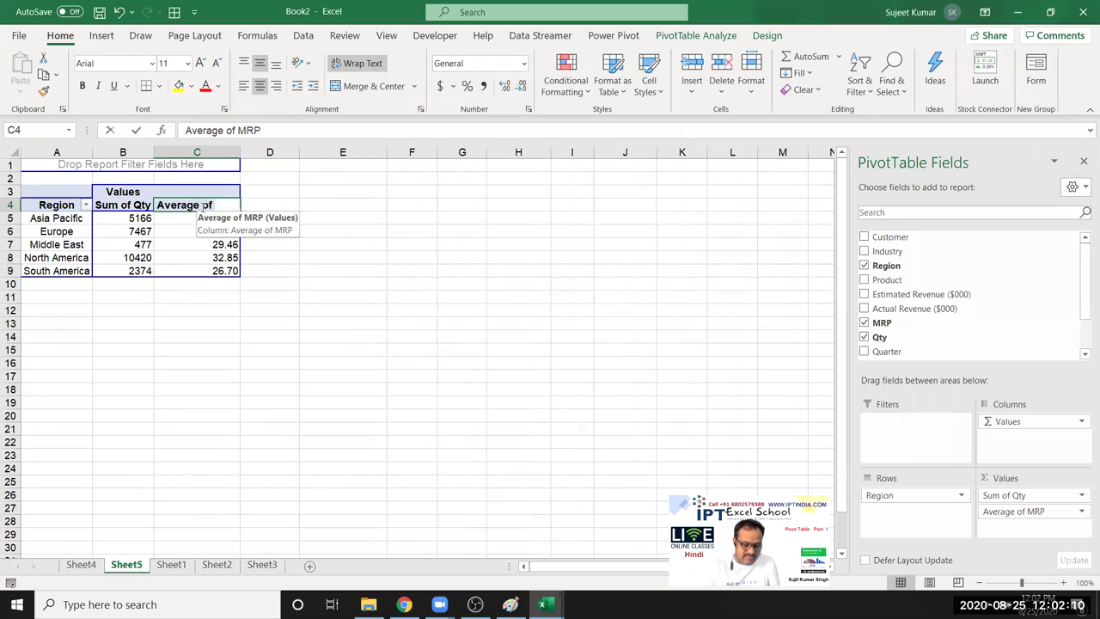
{"action": "type", "text": "AVG"}
{"action": "key", "text": "Return"}
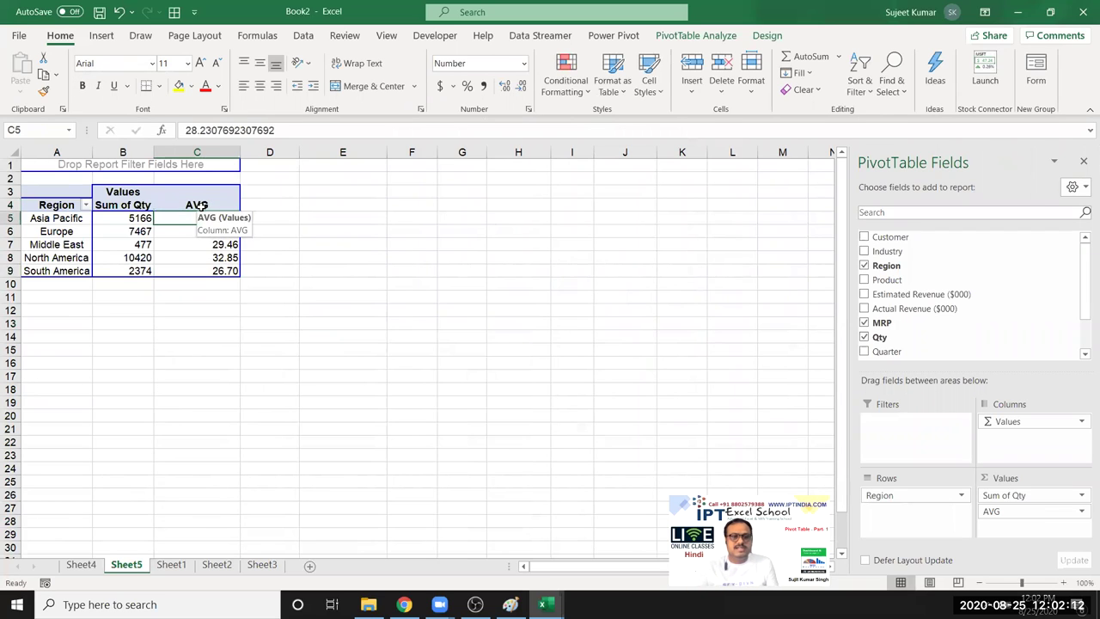
{"action": "left_click", "coordinate": [200, 242]}
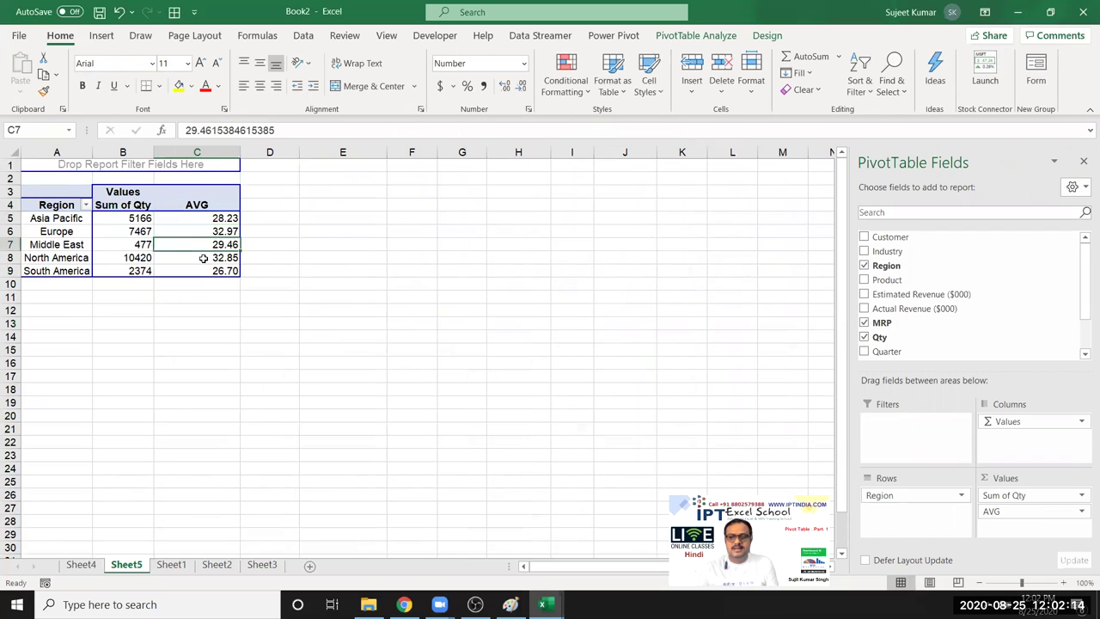
Reapply Average in the AVG field's settings so the column narrows to two-decimal values.
{"action": "left_click", "coordinate": [1069, 499]}
{"action": "left_click", "coordinate": [1057, 495]}
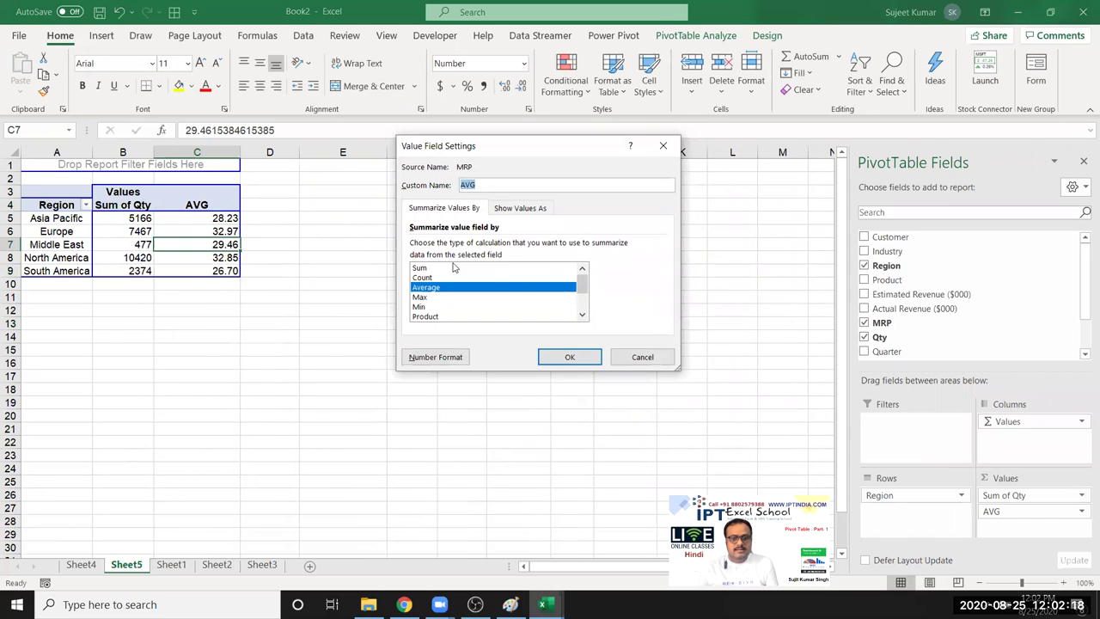
{"action": "scroll", "coordinate": [477, 314], "scroll_direction": "down", "scroll_amount": 2}
{"action": "scroll", "coordinate": [477, 316], "scroll_direction": "up", "scroll_amount": 2}
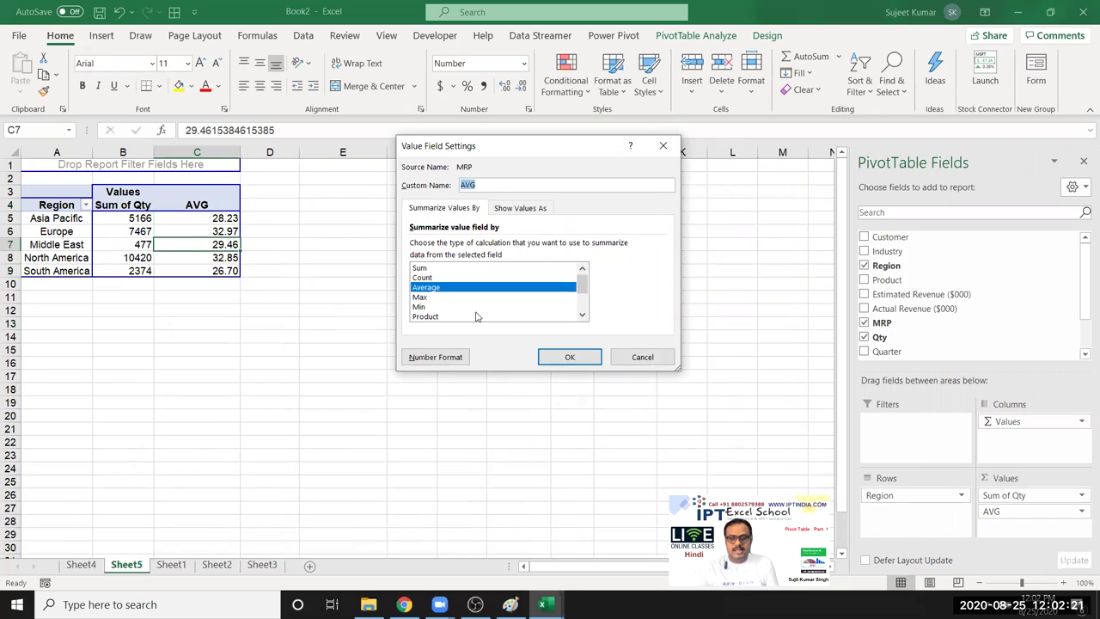
{"action": "left_click", "coordinate": [524, 208]}
{"action": "left_click", "coordinate": [514, 247]}
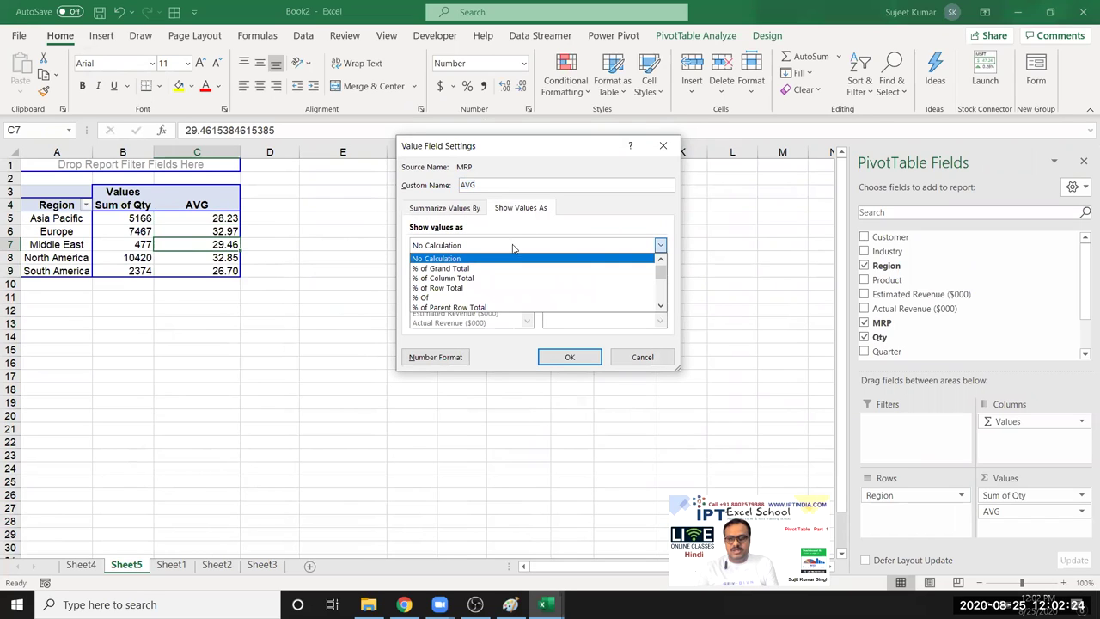
{"action": "left_click", "coordinate": [444, 209]}
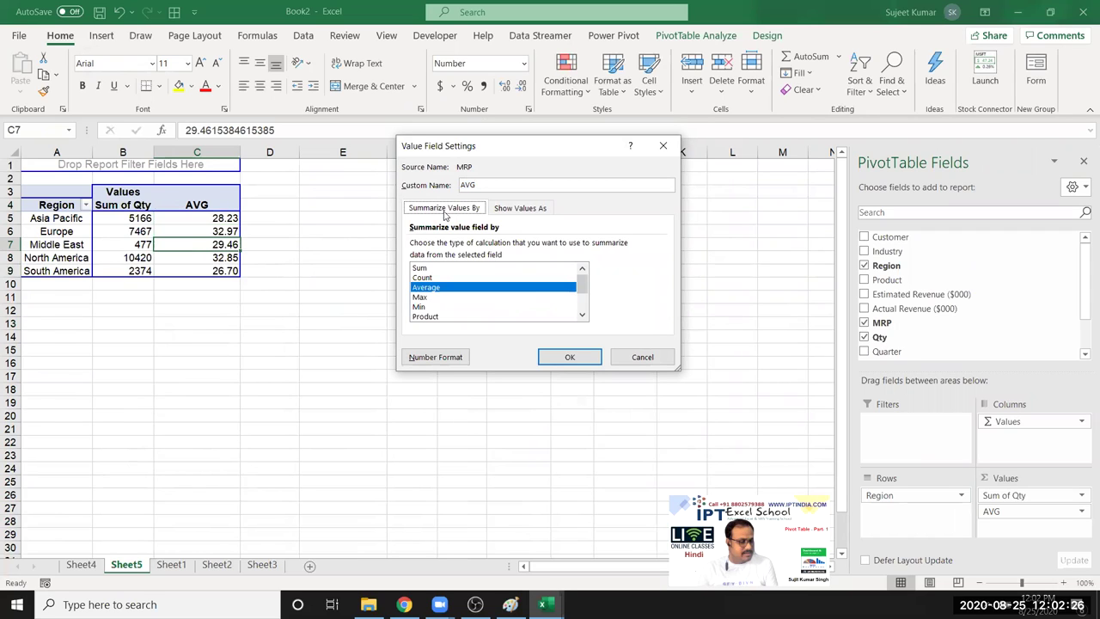
{"action": "left_click", "coordinate": [593, 360]}
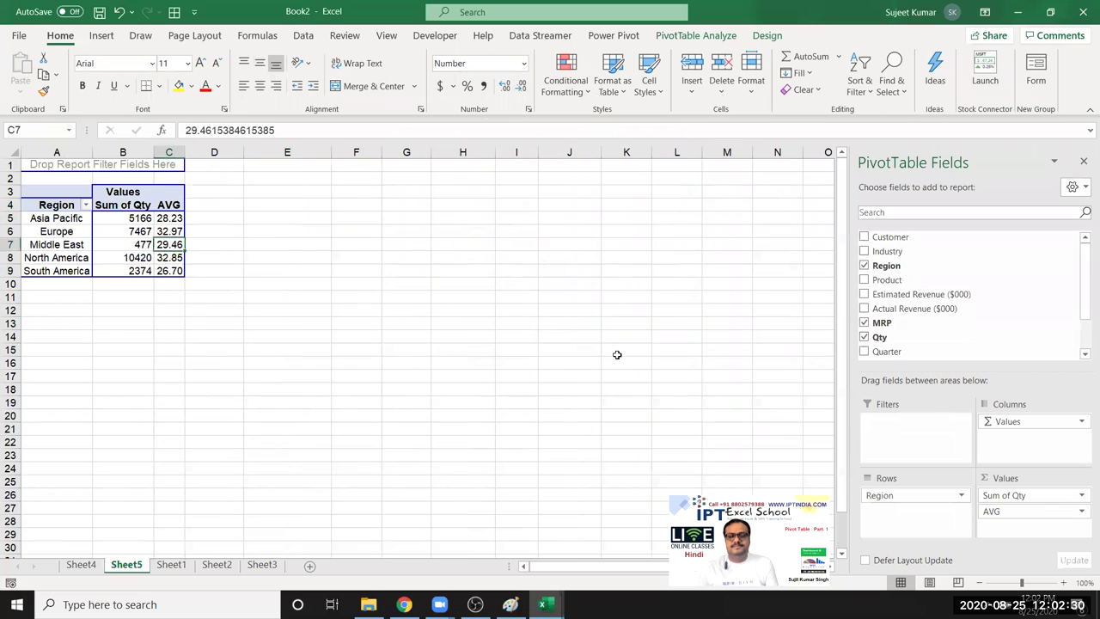
{"action": "left_click", "coordinate": [126, 256]}
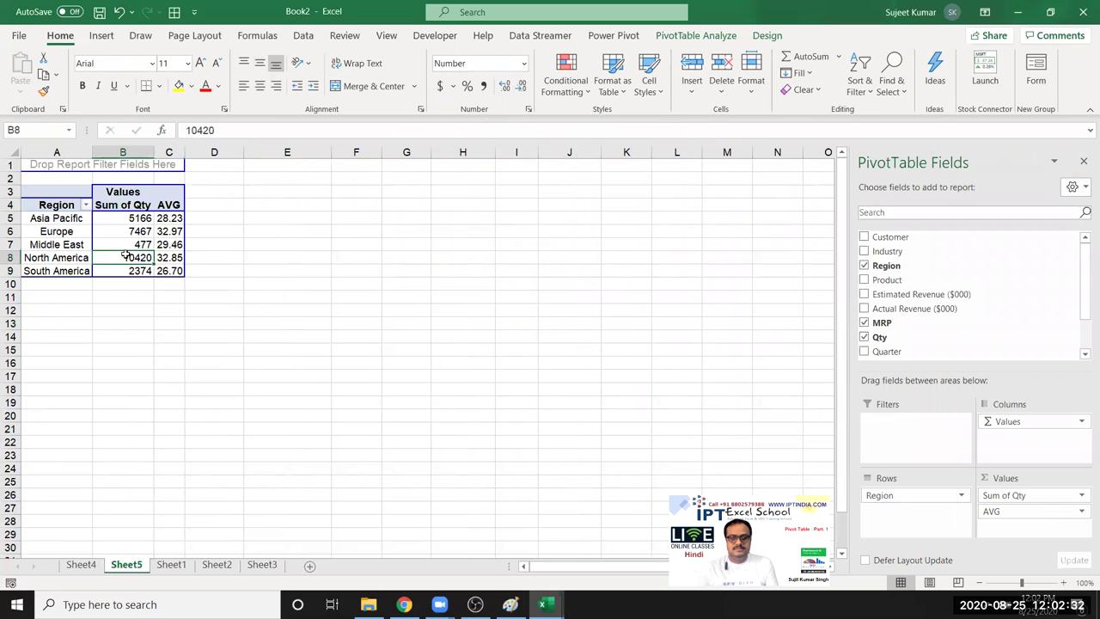
Save the workbook as macro-enabled Pivot-1.xlsm in the Documents folder.
{"action": "left_click", "coordinate": [176, 566]}
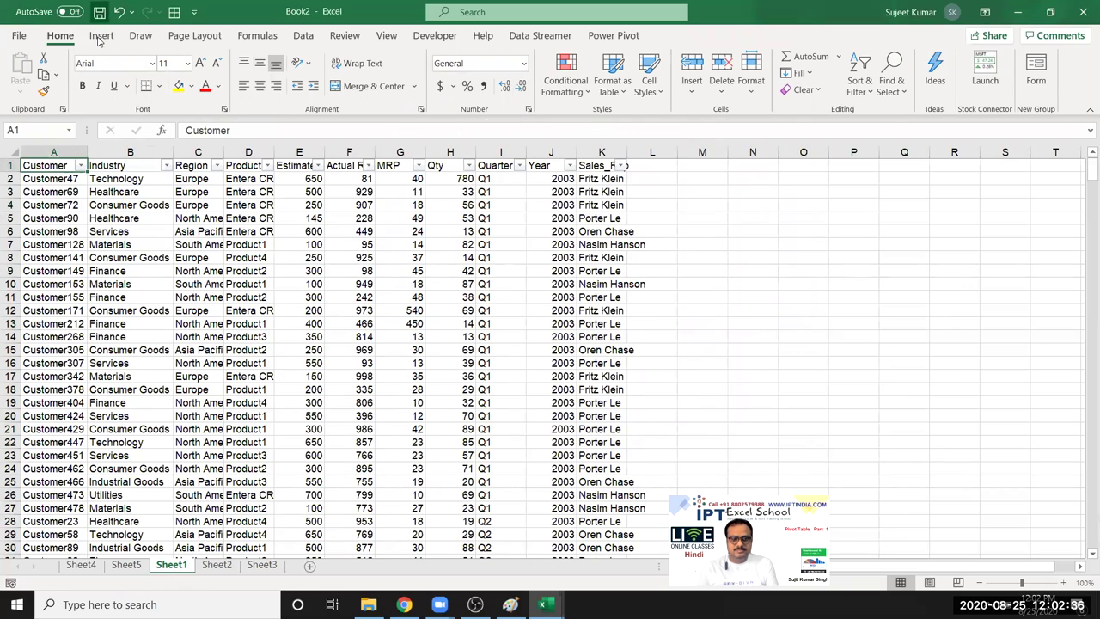
{"action": "key", "text": "ctrl+s"}
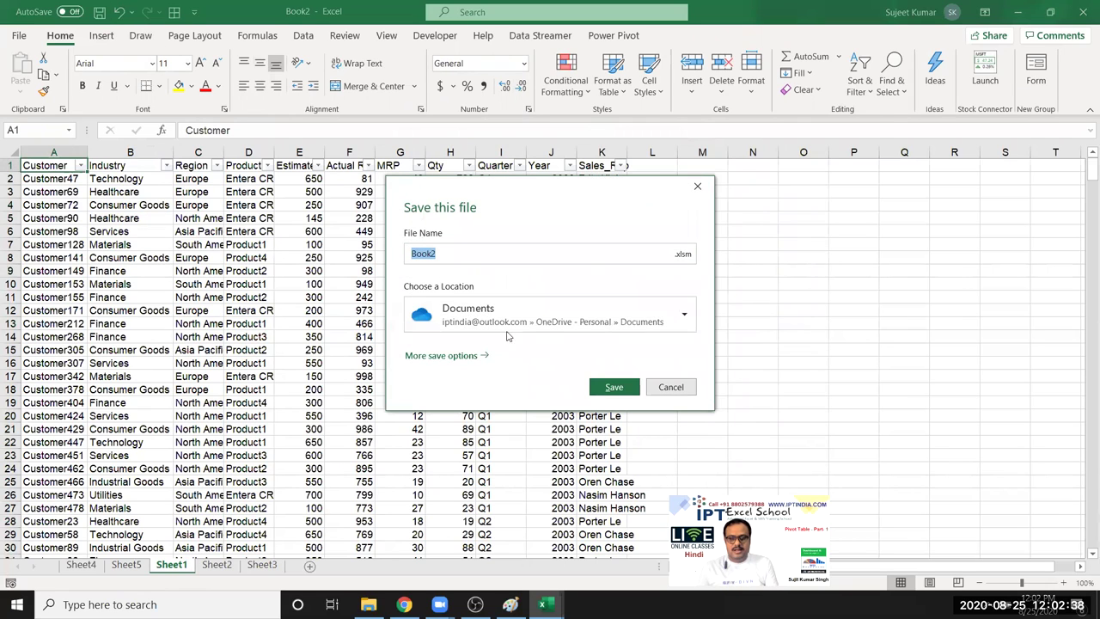
{"action": "left_click", "coordinate": [683, 255]}
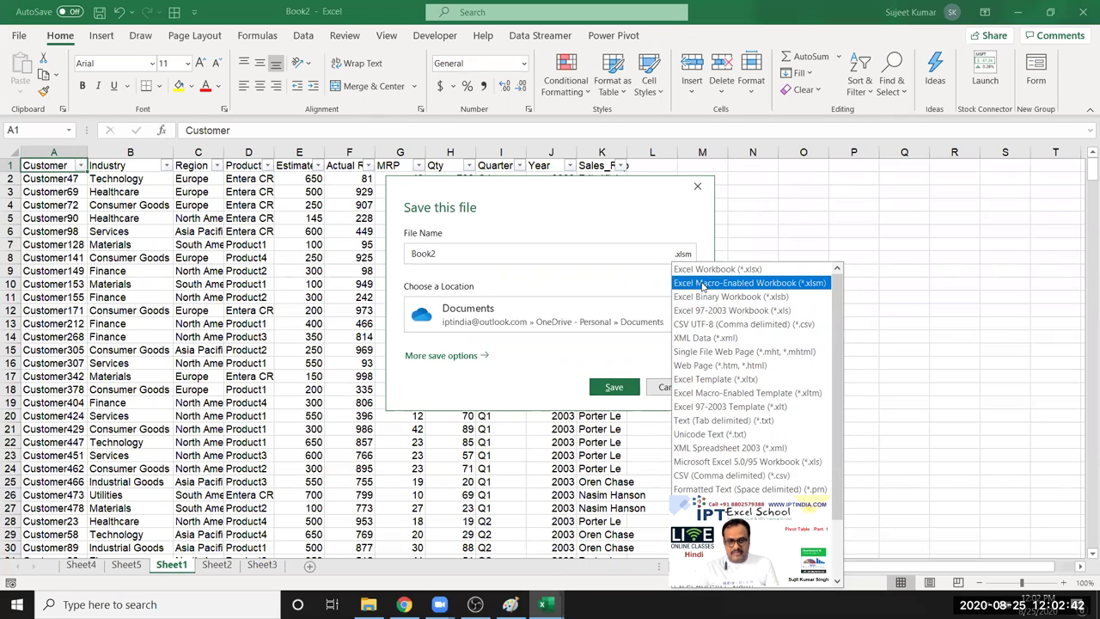
{"action": "left_click", "coordinate": [703, 286]}
{"action": "left_click", "coordinate": [554, 316]}
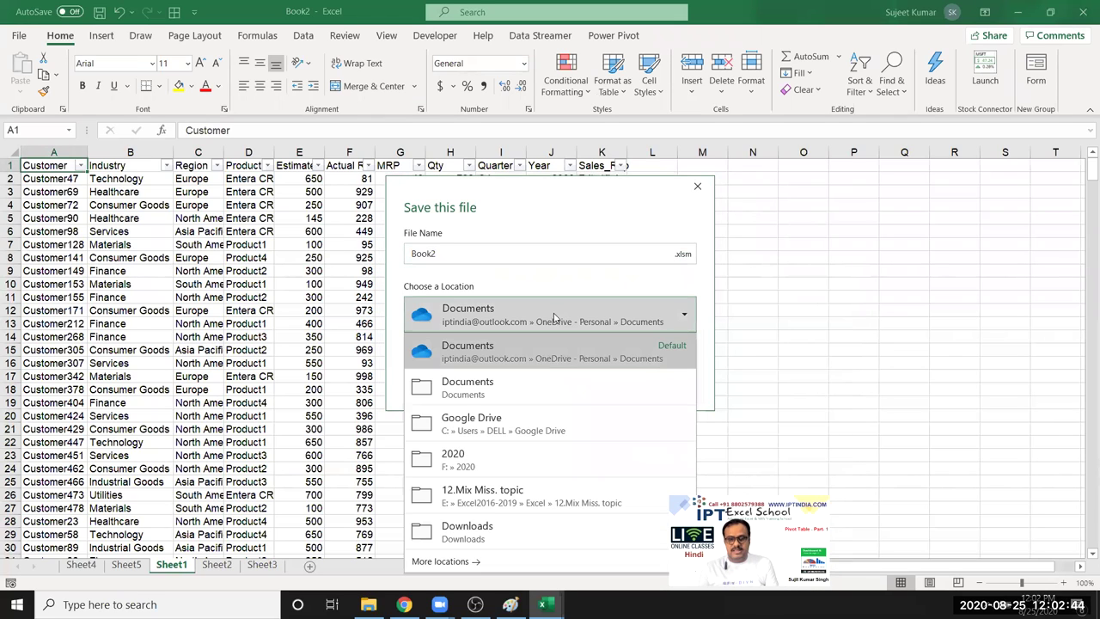
{"action": "left_click", "coordinate": [463, 399]}
{"action": "left_click", "coordinate": [448, 257]}
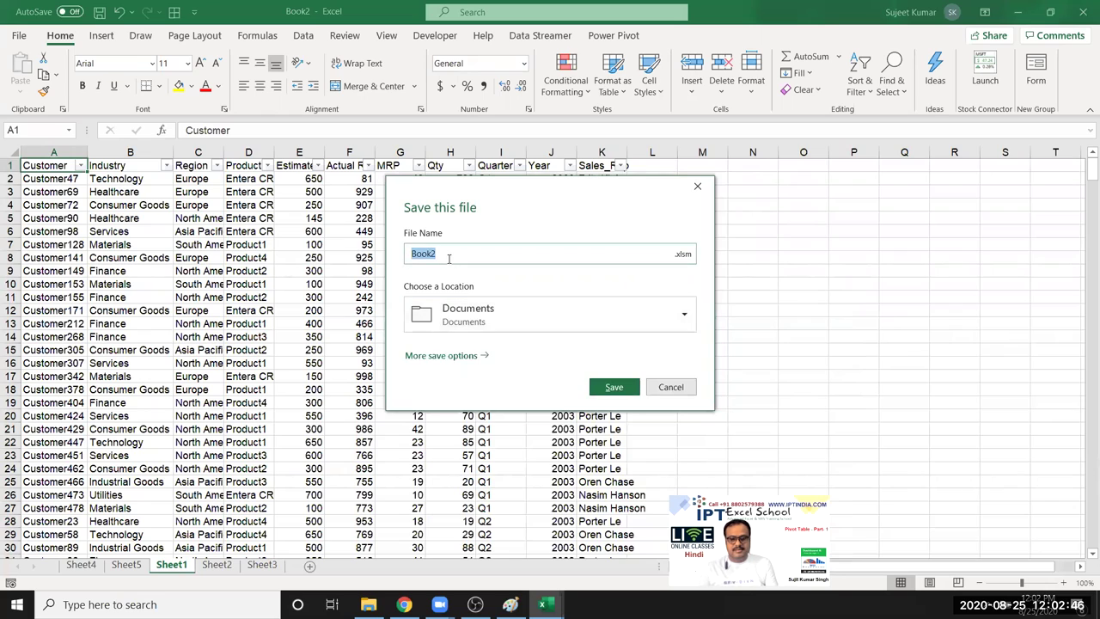
{"action": "type", "text": "Pivo"}
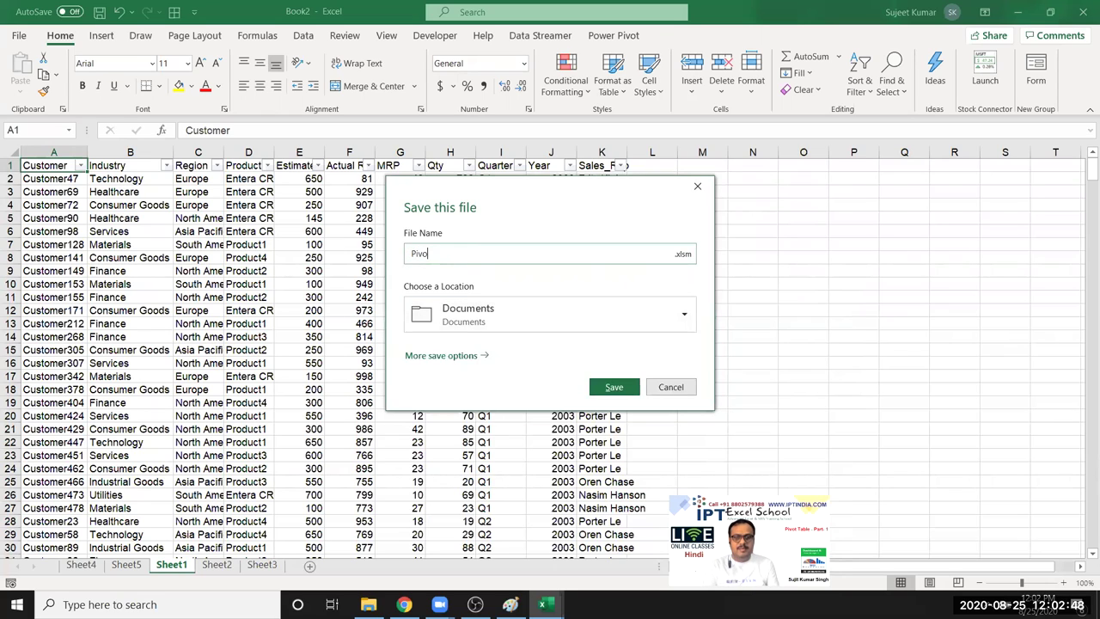
{"action": "type", "text": "t-1"}
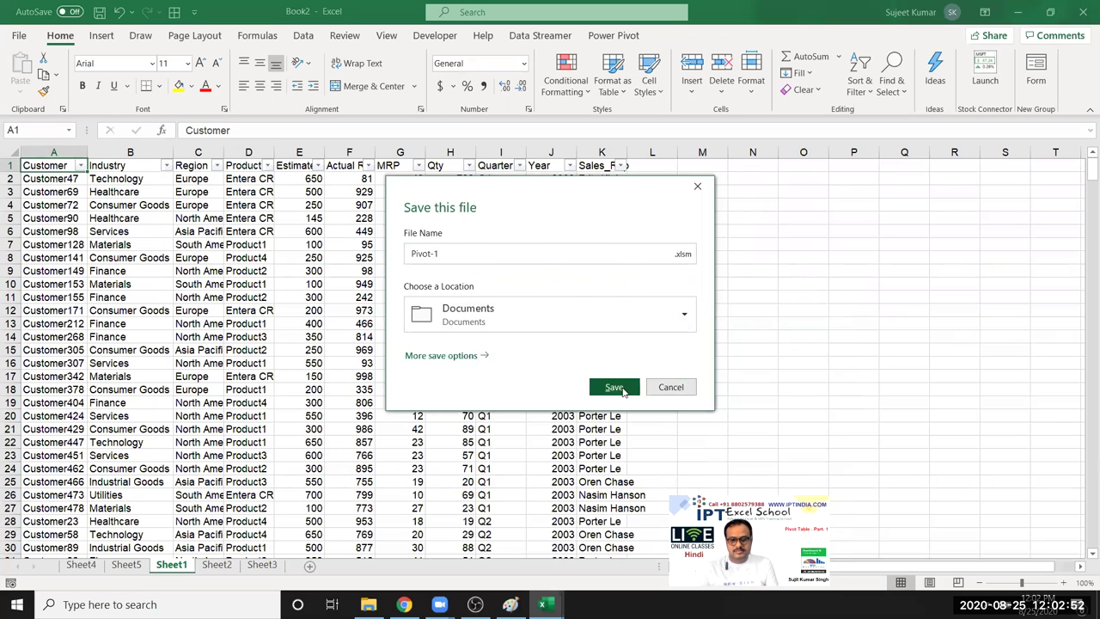
{"action": "left_click", "coordinate": [624, 384]}
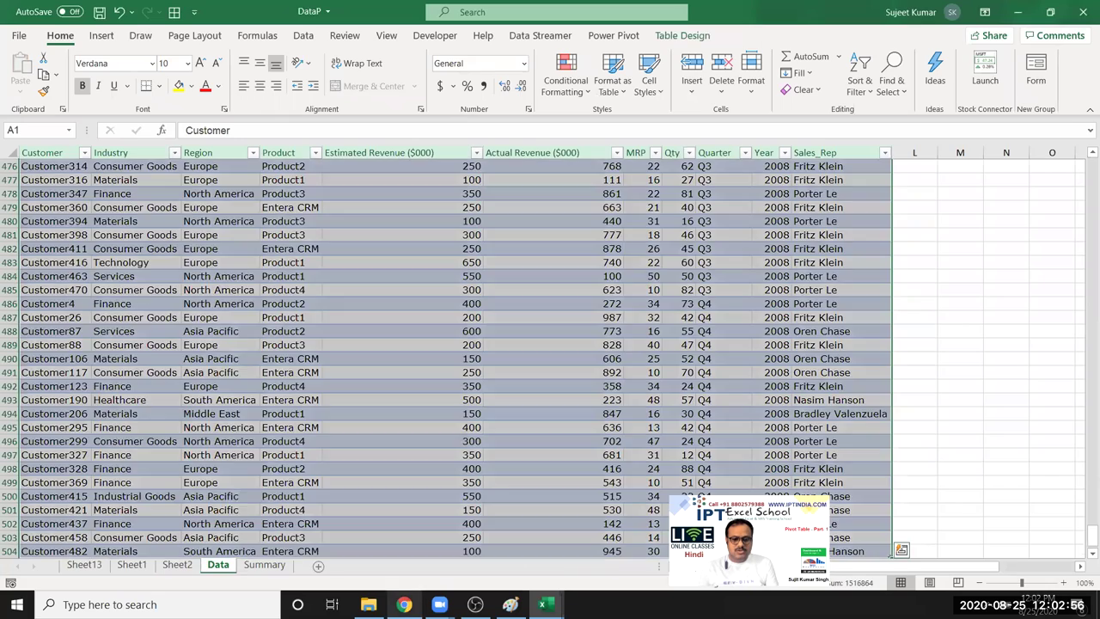
In Chrome's Gmail, start a new email and add two recipients from contact suggestions.
{"action": "left_click", "coordinate": [404, 604]}
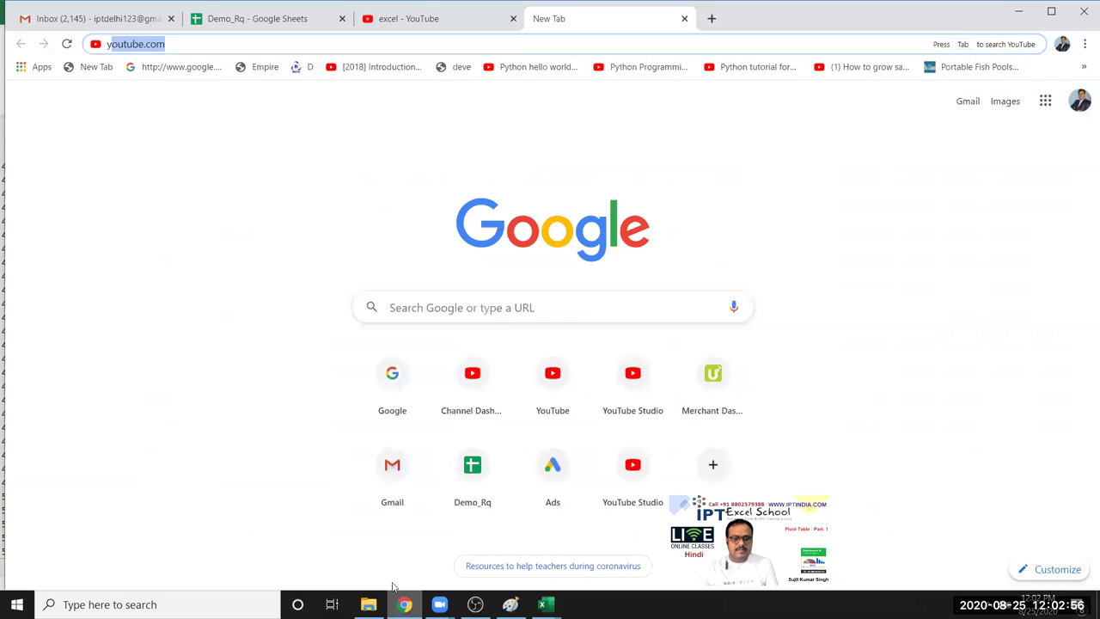
{"action": "left_click", "coordinate": [129, 26]}
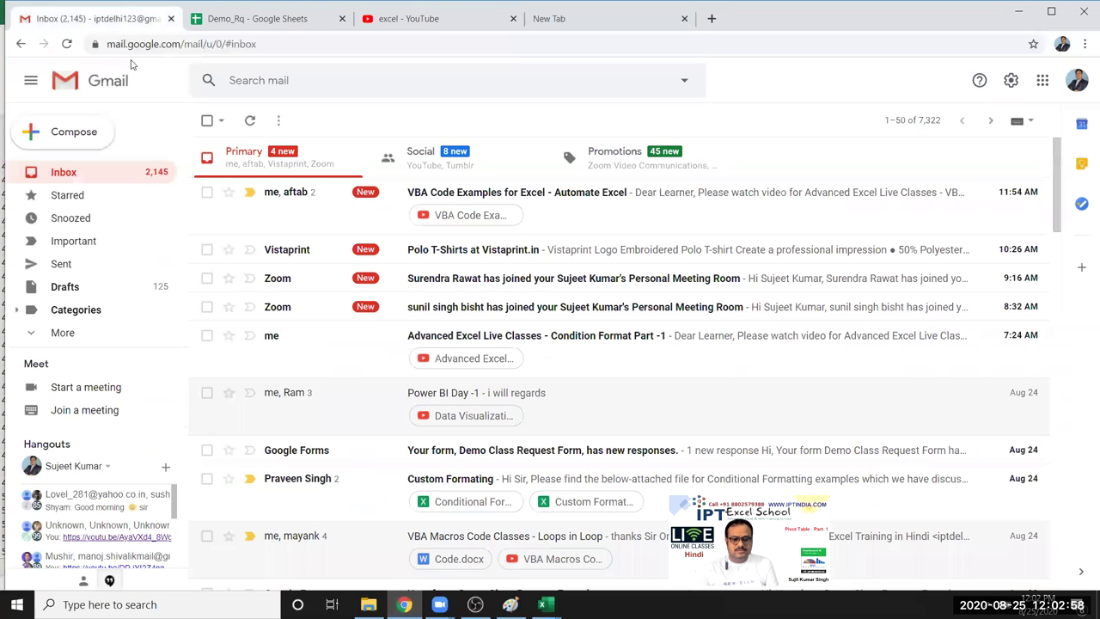
{"action": "left_click", "coordinate": [78, 132]}
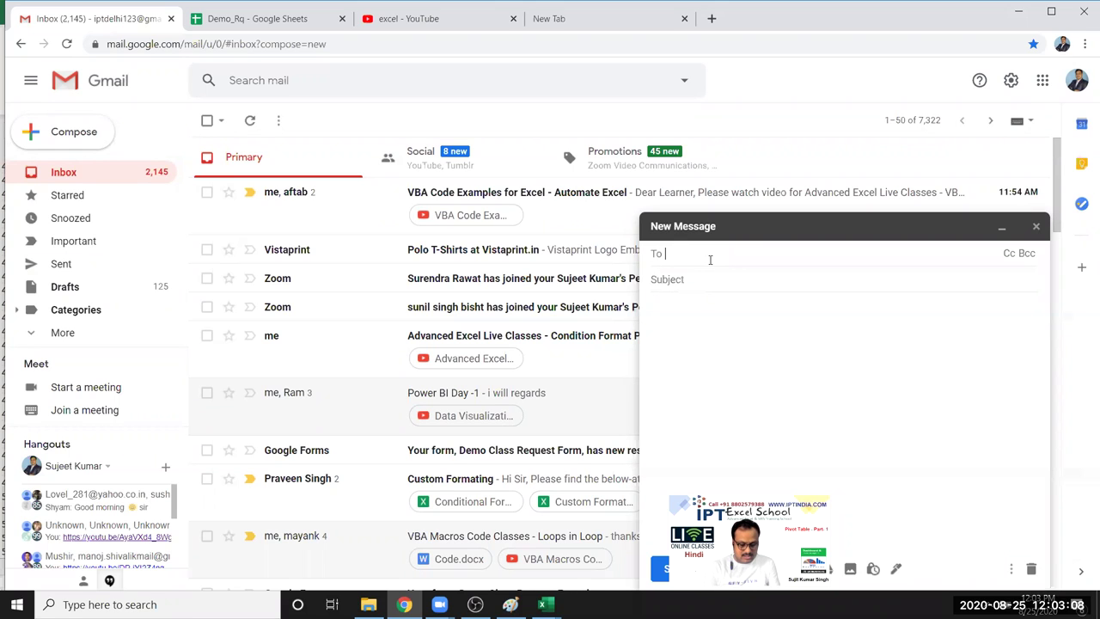
{"action": "type", "text": "kam"}
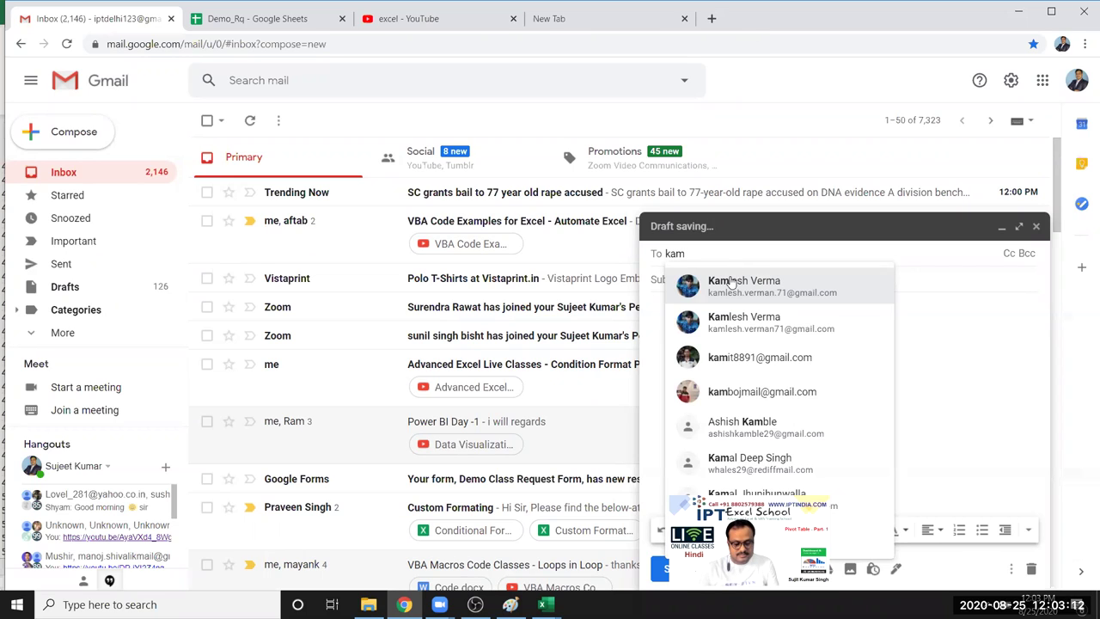
{"action": "type", "text": "r"}
{"action": "left_click", "coordinate": [816, 291]}
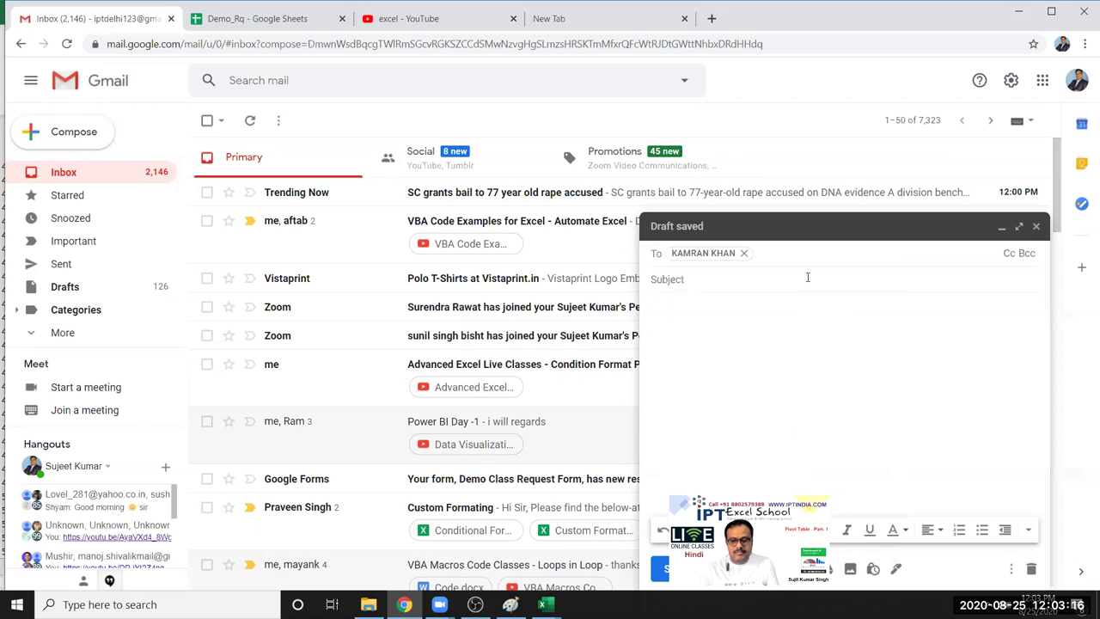
{"action": "type", "text": "di"}
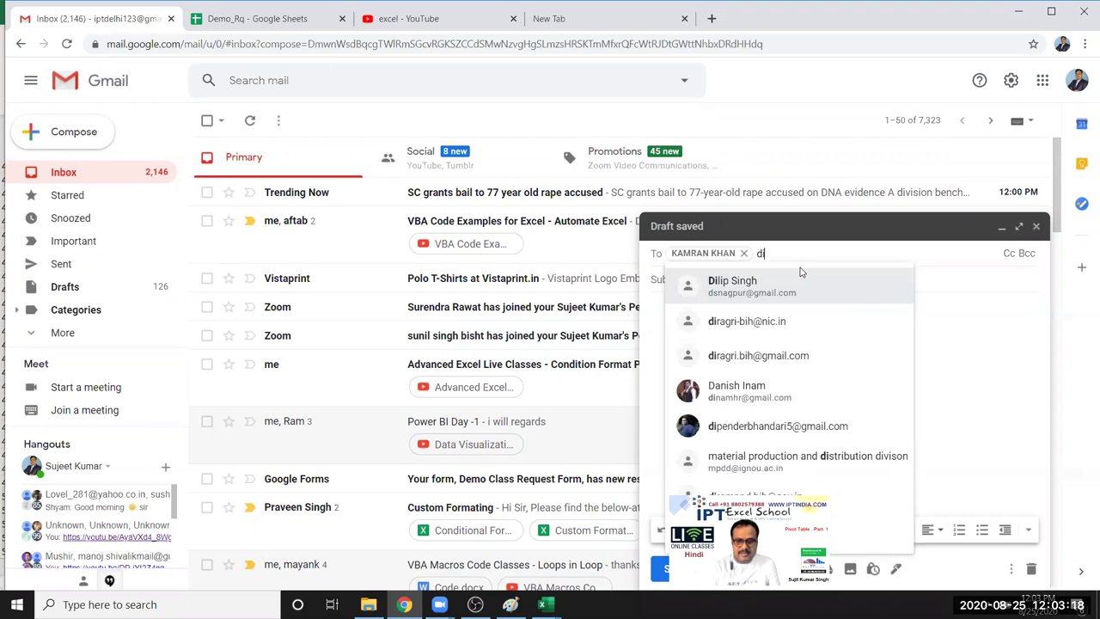
{"action": "type", "text": "n"}
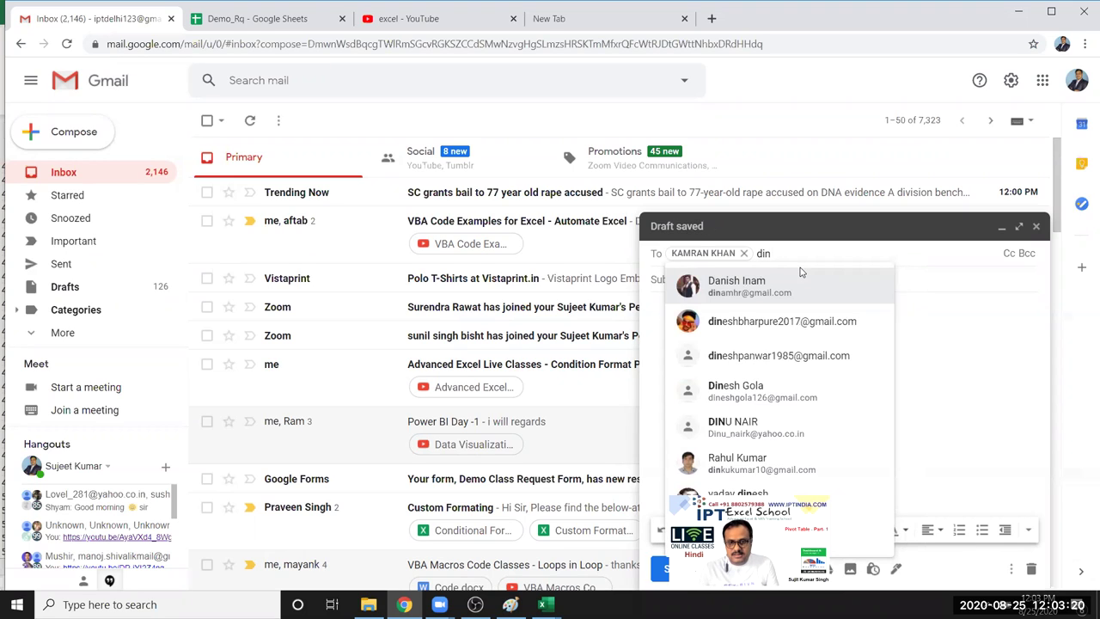
{"action": "key", "text": "BackSpace"}
{"action": "key", "text": "BackSpace"}
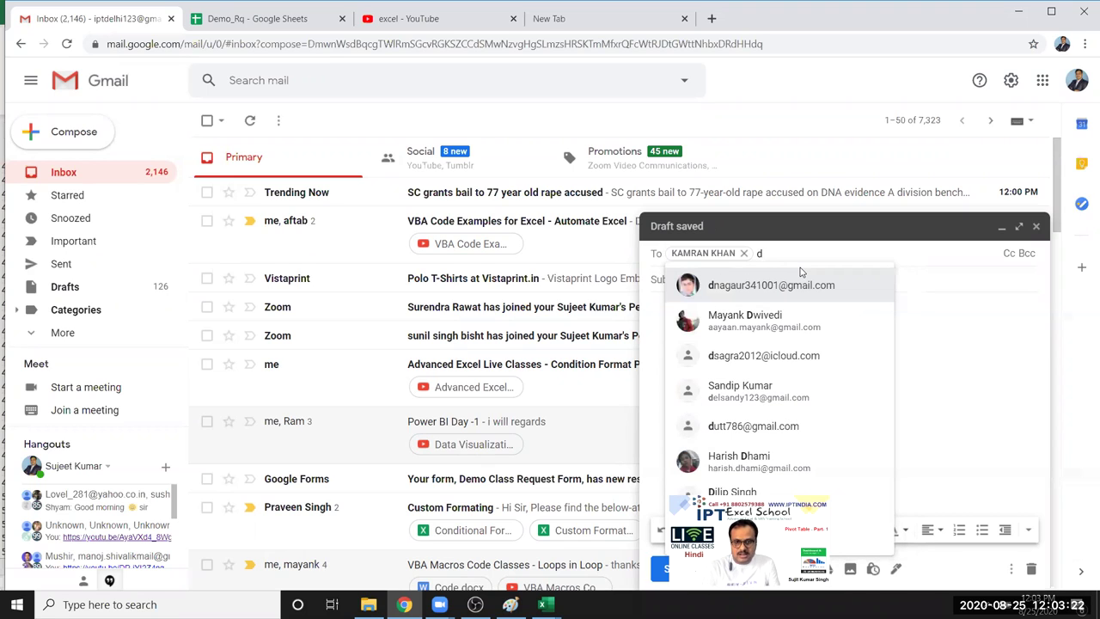
{"action": "type", "text": "n"}
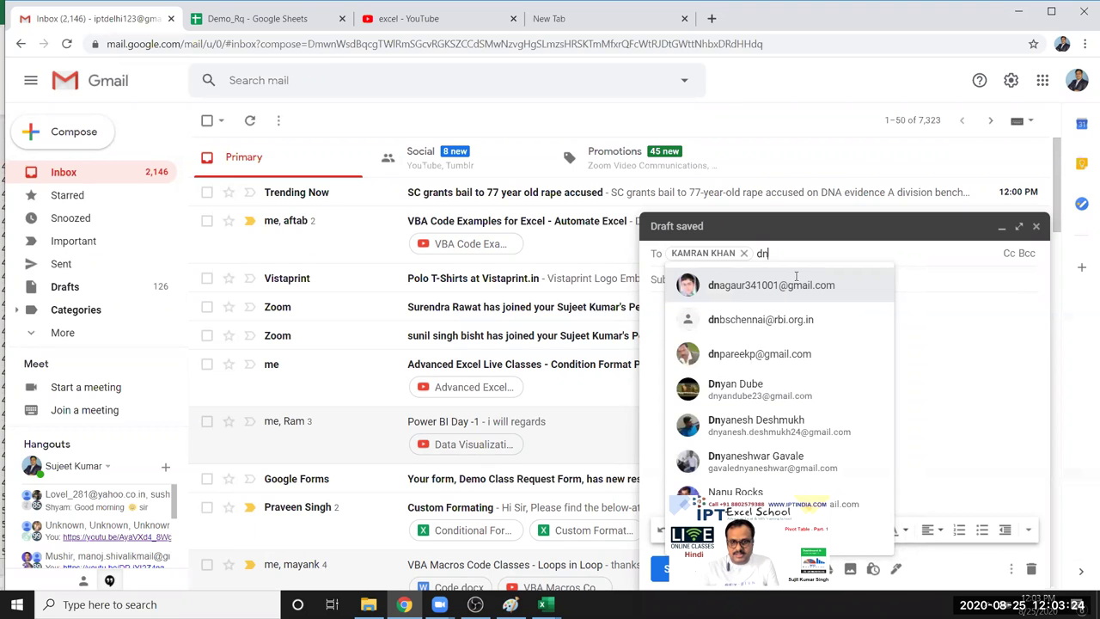
{"action": "left_click", "coordinate": [796, 276]}
Add a pasted address and another suggested contact as third and fourth recipients.
{"action": "key", "text": "ctrl+v"}
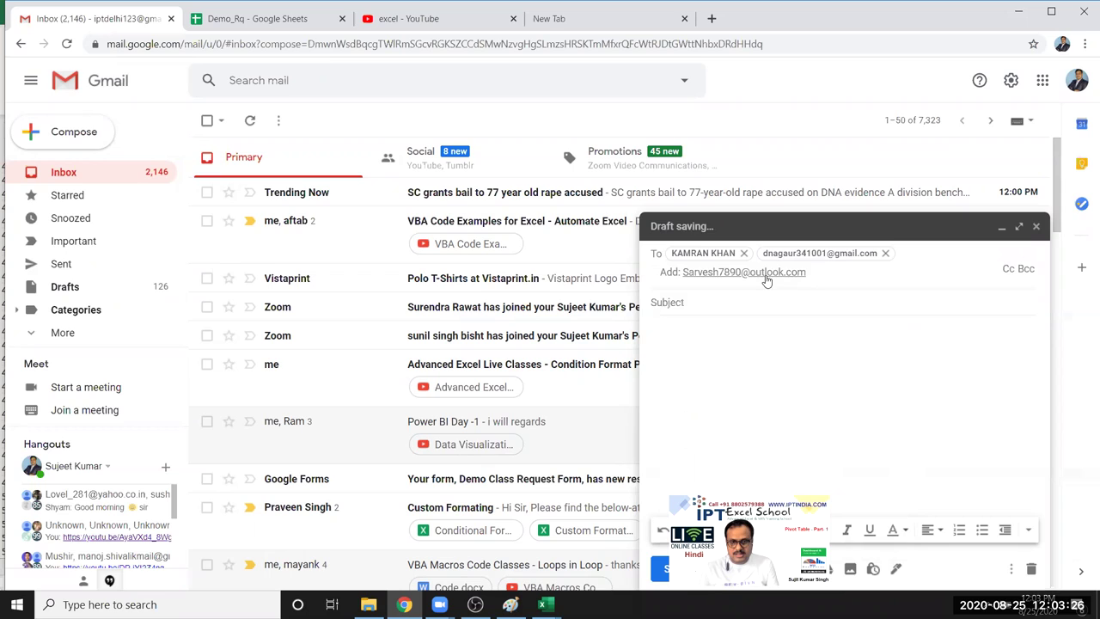
{"action": "left_click", "coordinate": [765, 275]}
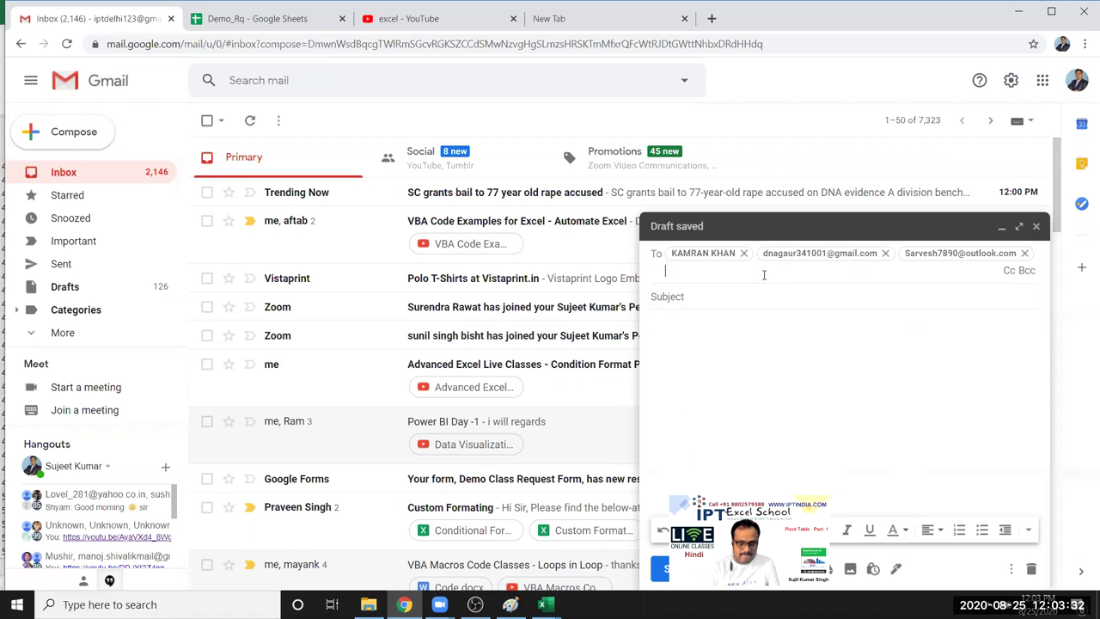
{"action": "type", "text": "m"}
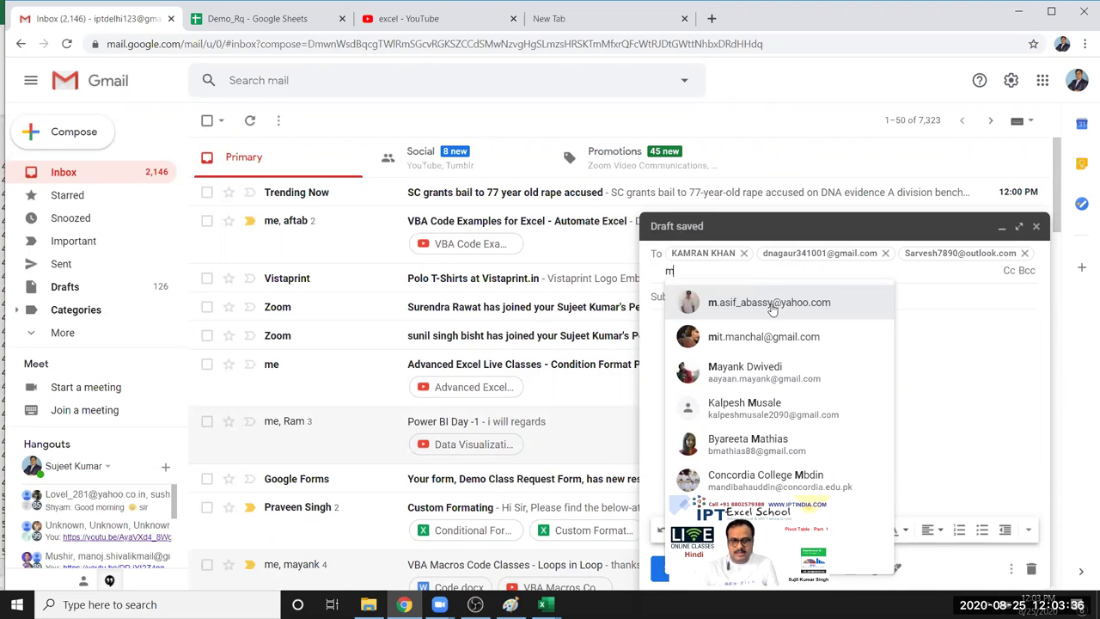
{"action": "left_click", "coordinate": [770, 304]}
{"action": "left_click", "coordinate": [739, 298]}
{"action": "type", "text": "y"}
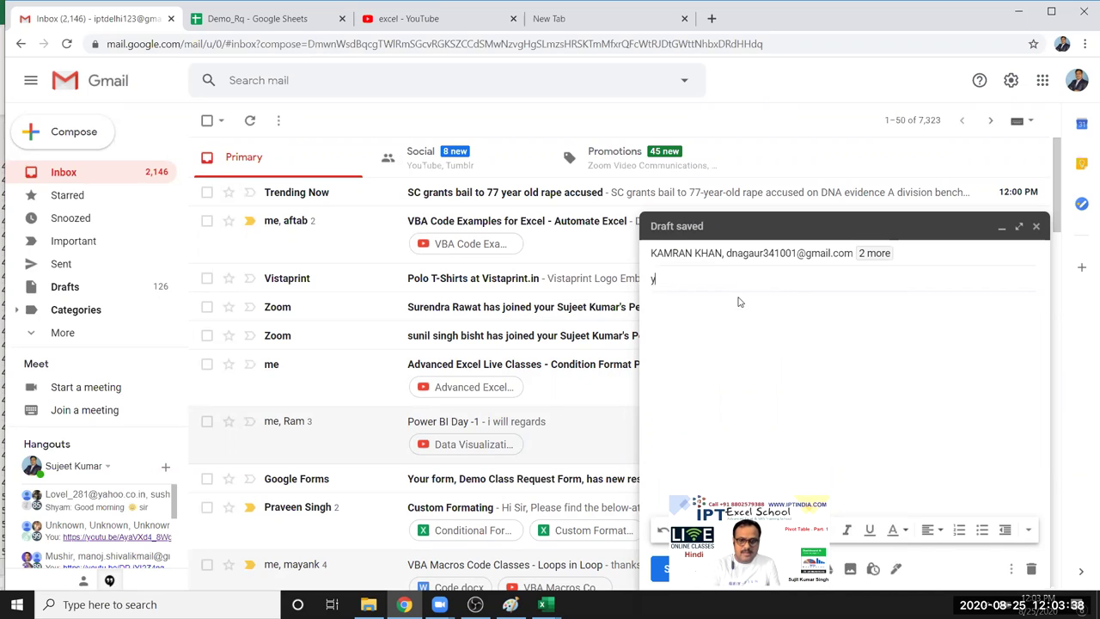
{"action": "key", "text": "BackSpace"}
Enter 'file' as the subject and attach Pivot-1 from the Documents folder.
{"action": "type", "text": "file"}
{"action": "left_click", "coordinate": [773, 407]}
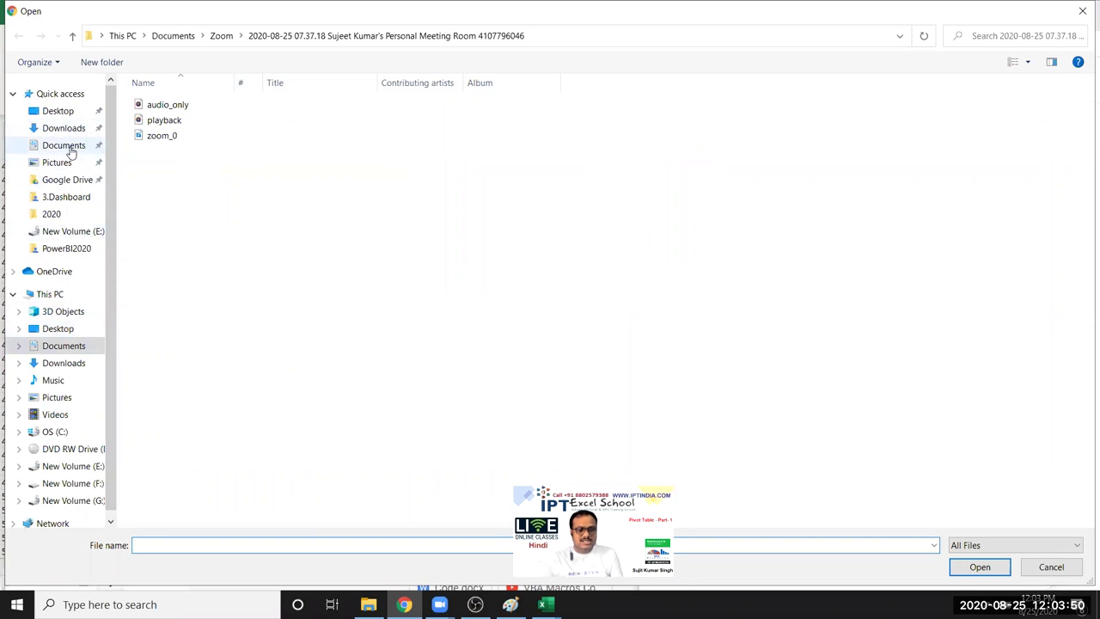
{"action": "left_click", "coordinate": [75, 148]}
{"action": "scroll", "coordinate": [220, 146], "scroll_direction": "up", "scroll_amount": 5}
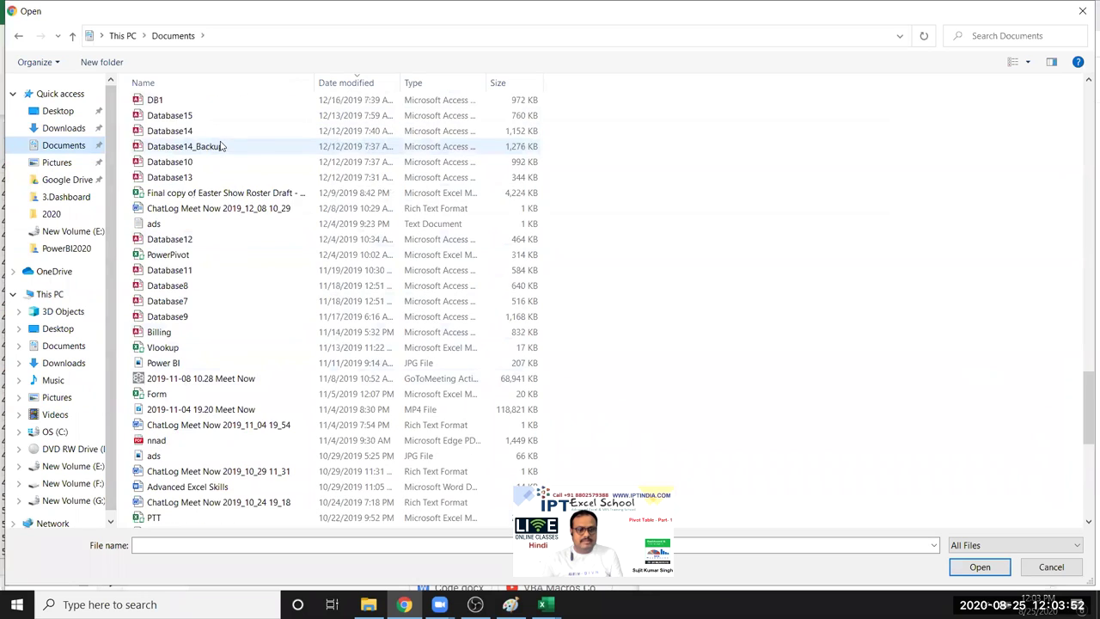
{"action": "scroll", "coordinate": [219, 147], "scroll_direction": "up", "scroll_amount": 5}
{"action": "left_click_drag", "start_coordinate": [1087, 370], "coordinate": [1088, 120]}
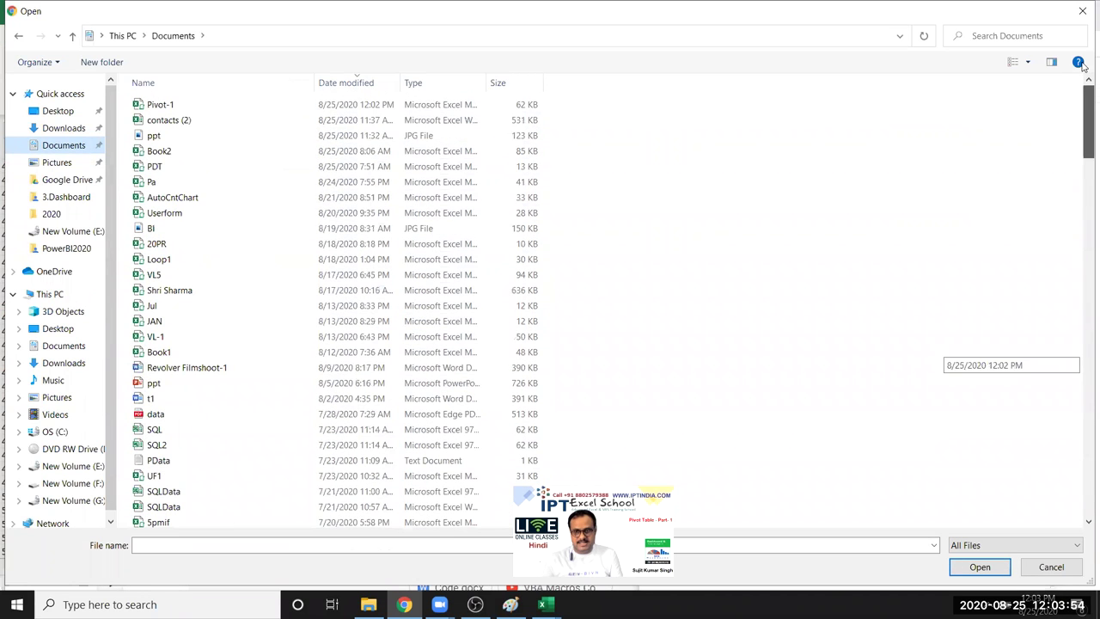
{"action": "double_click", "coordinate": [182, 104]}
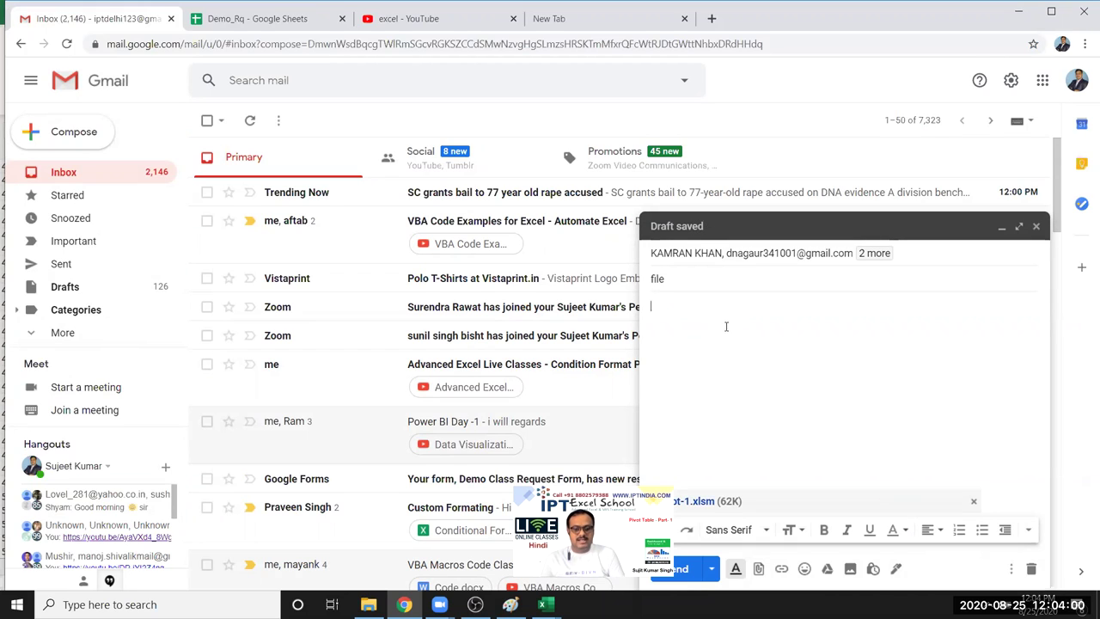
Send the email with the Pivot-1.xlsm attachment and return to the desktop.
{"action": "left_click", "coordinate": [687, 572]}
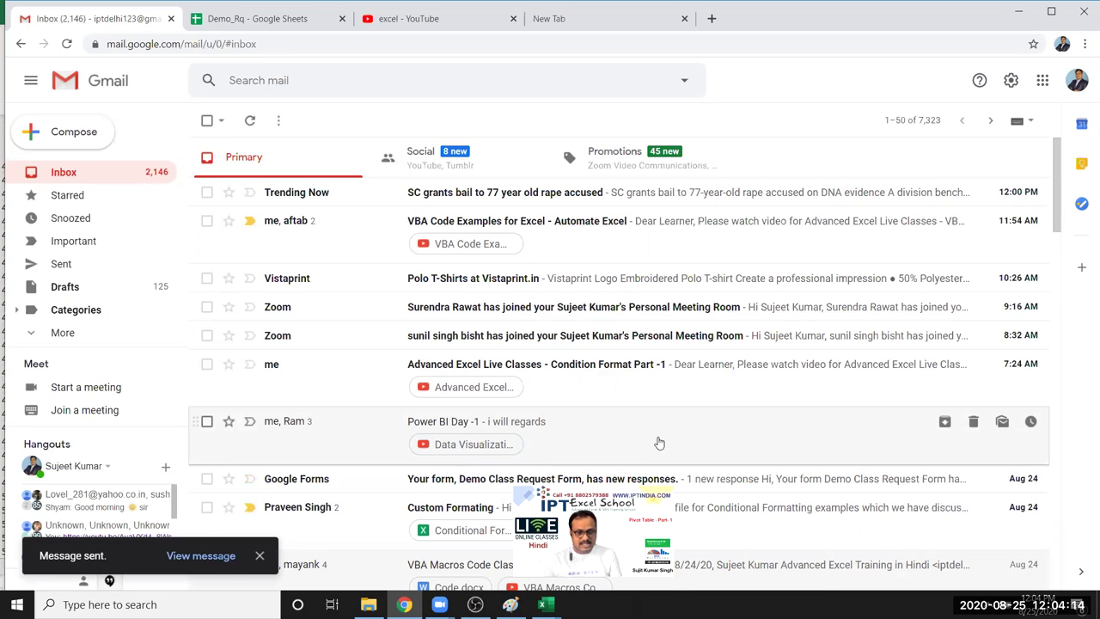
{"action": "key", "text": "super+d"}
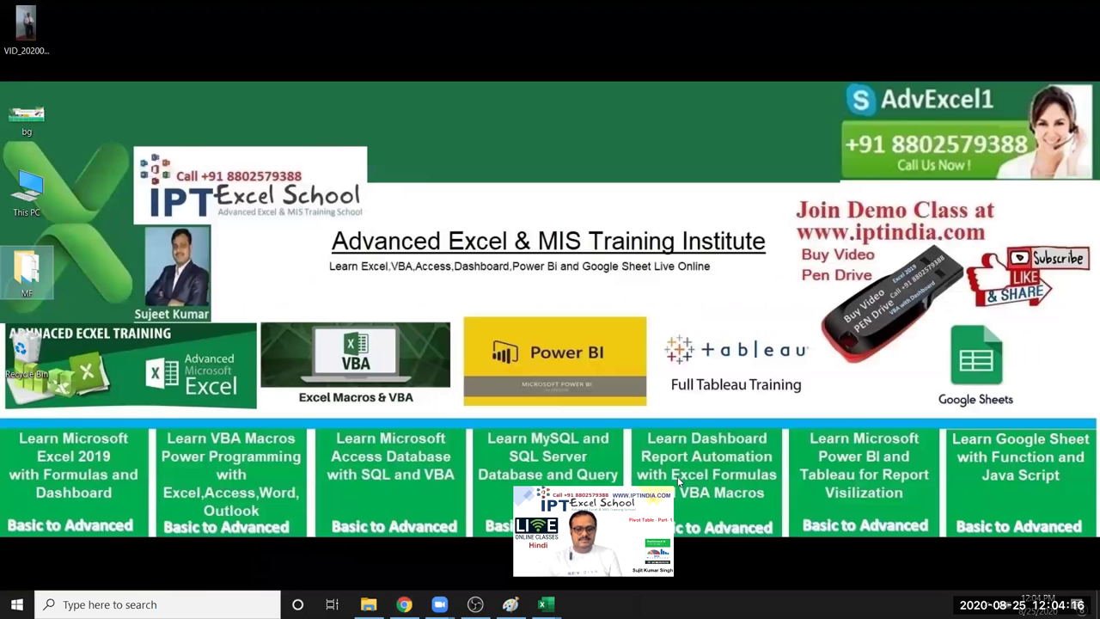